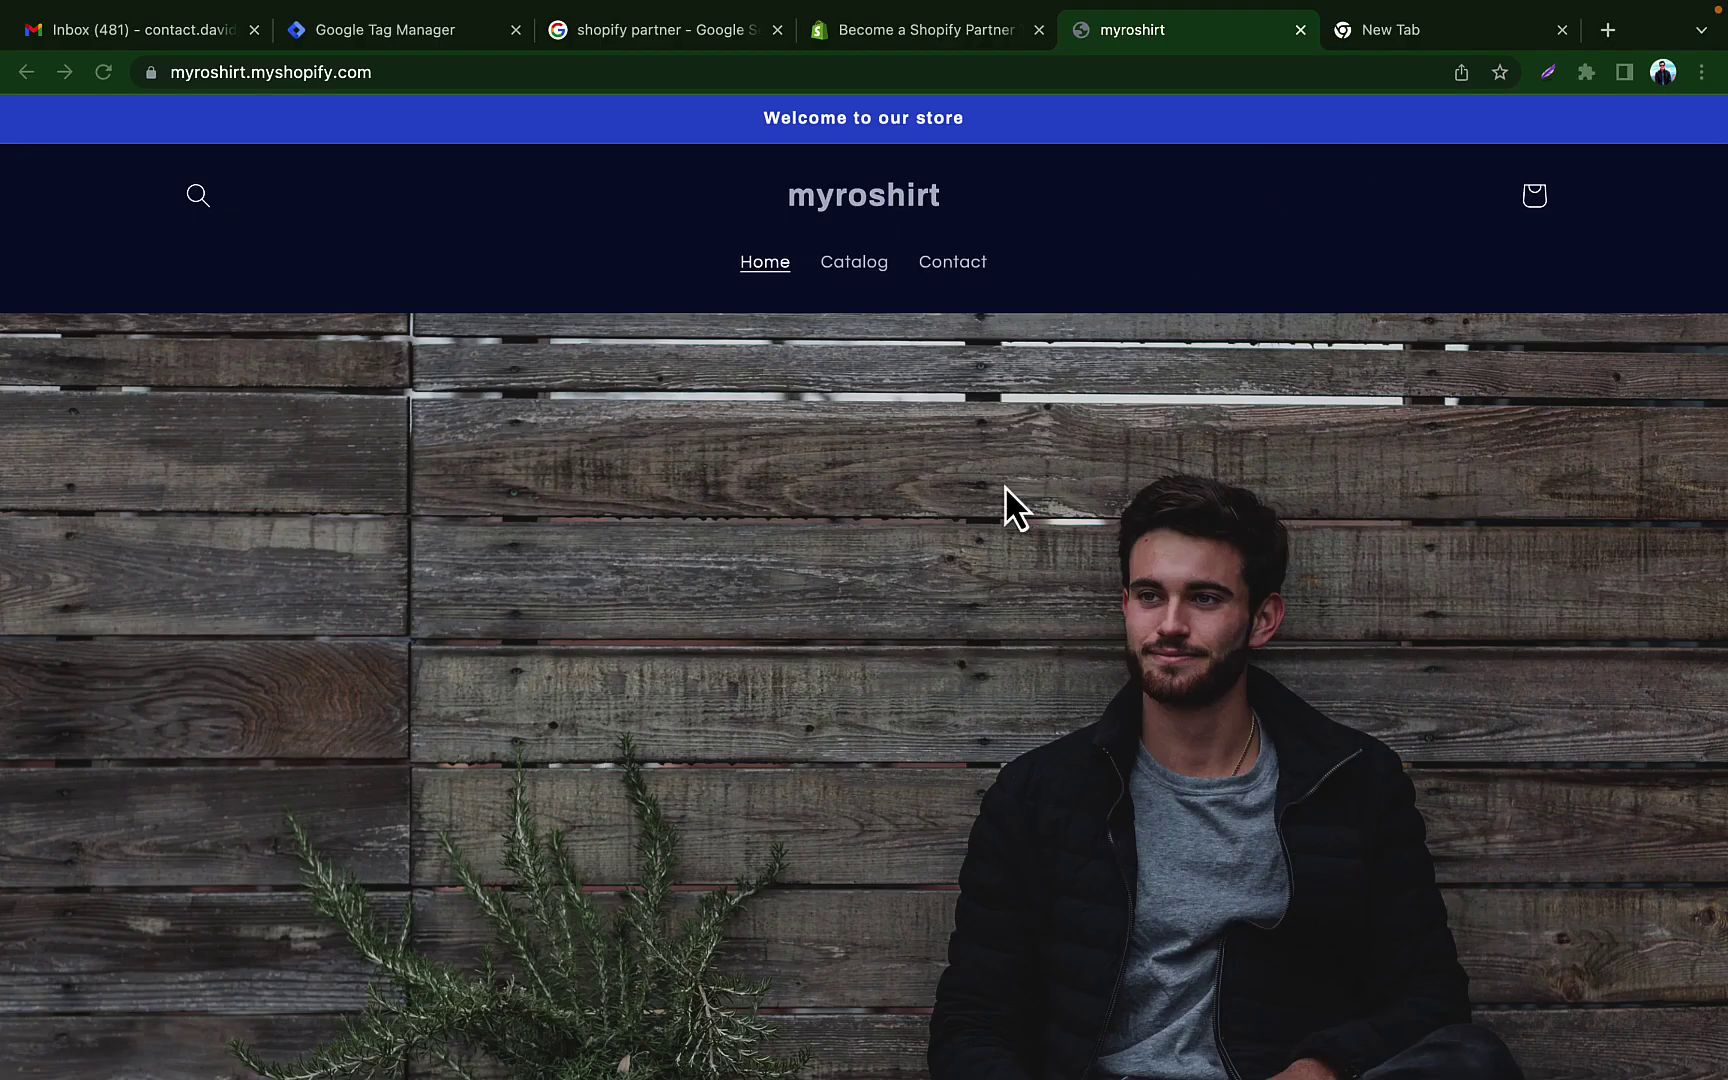
# Step: Return to the 'shopify partner' Google results and open the 'Become a Shopify Partner' page
pyautogui.scroll(-10, 1006, 490)
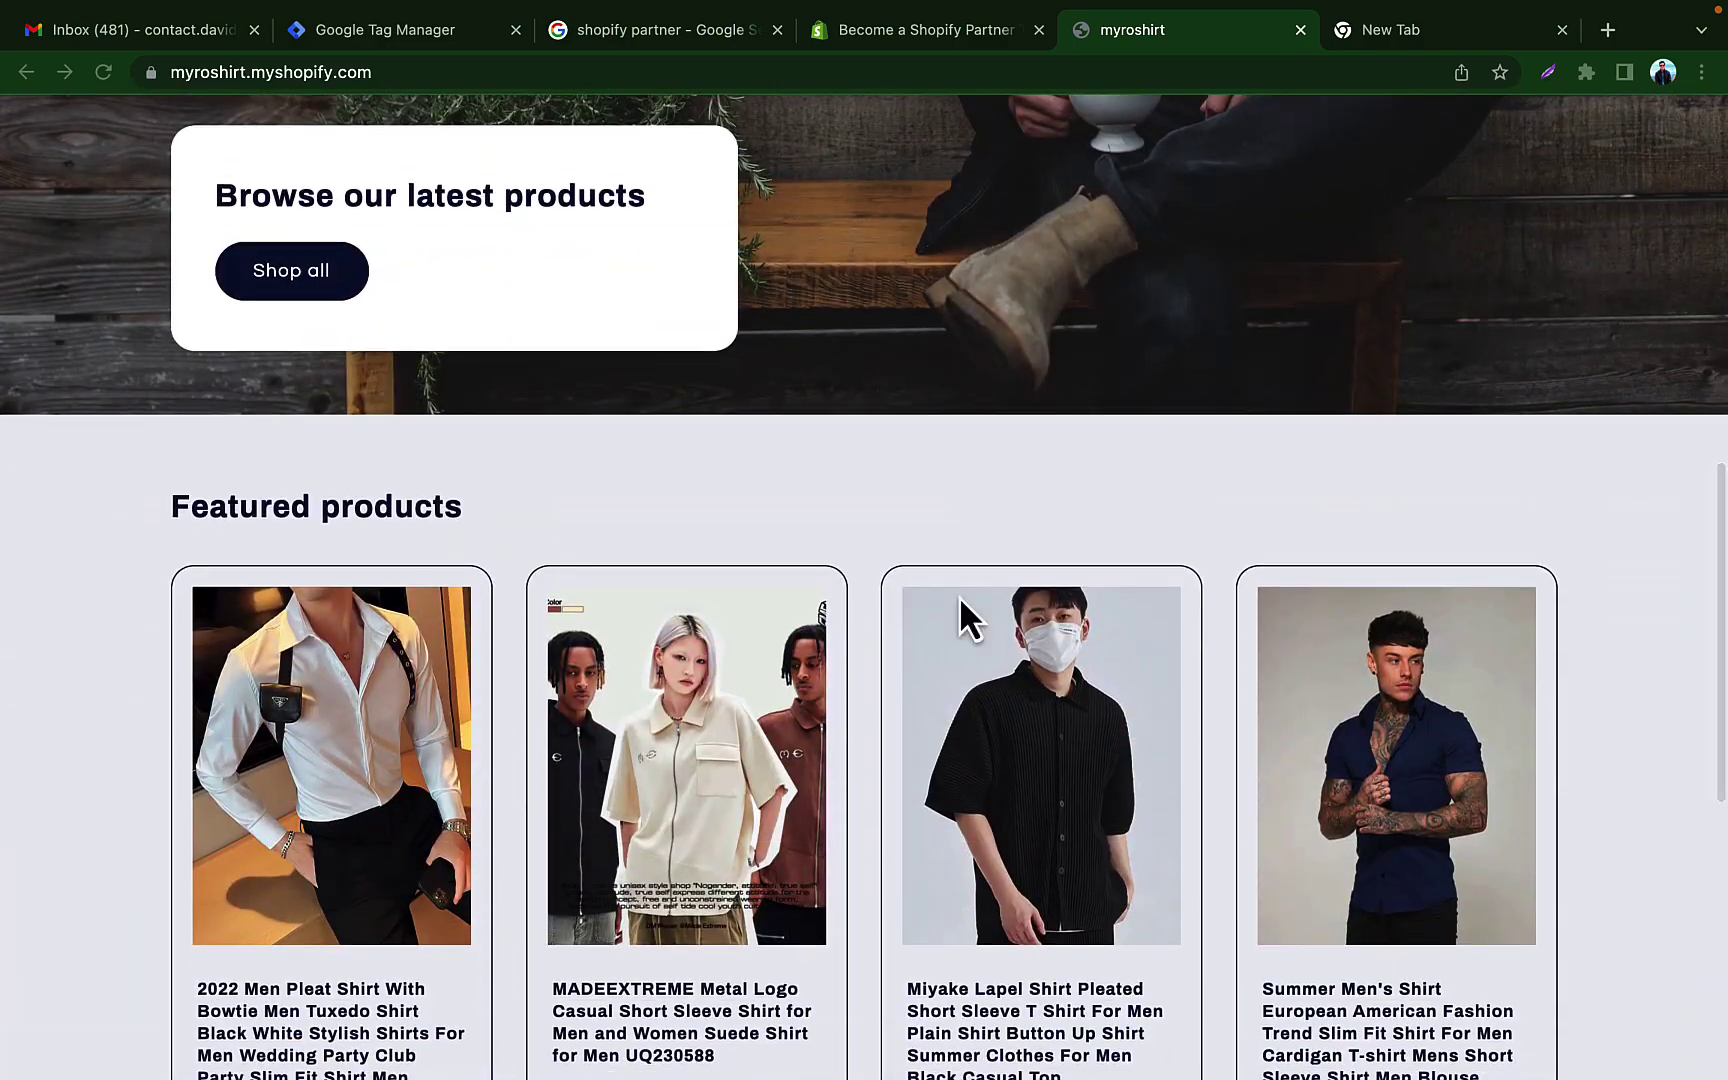
pyautogui.scroll(-7, 960, 605)
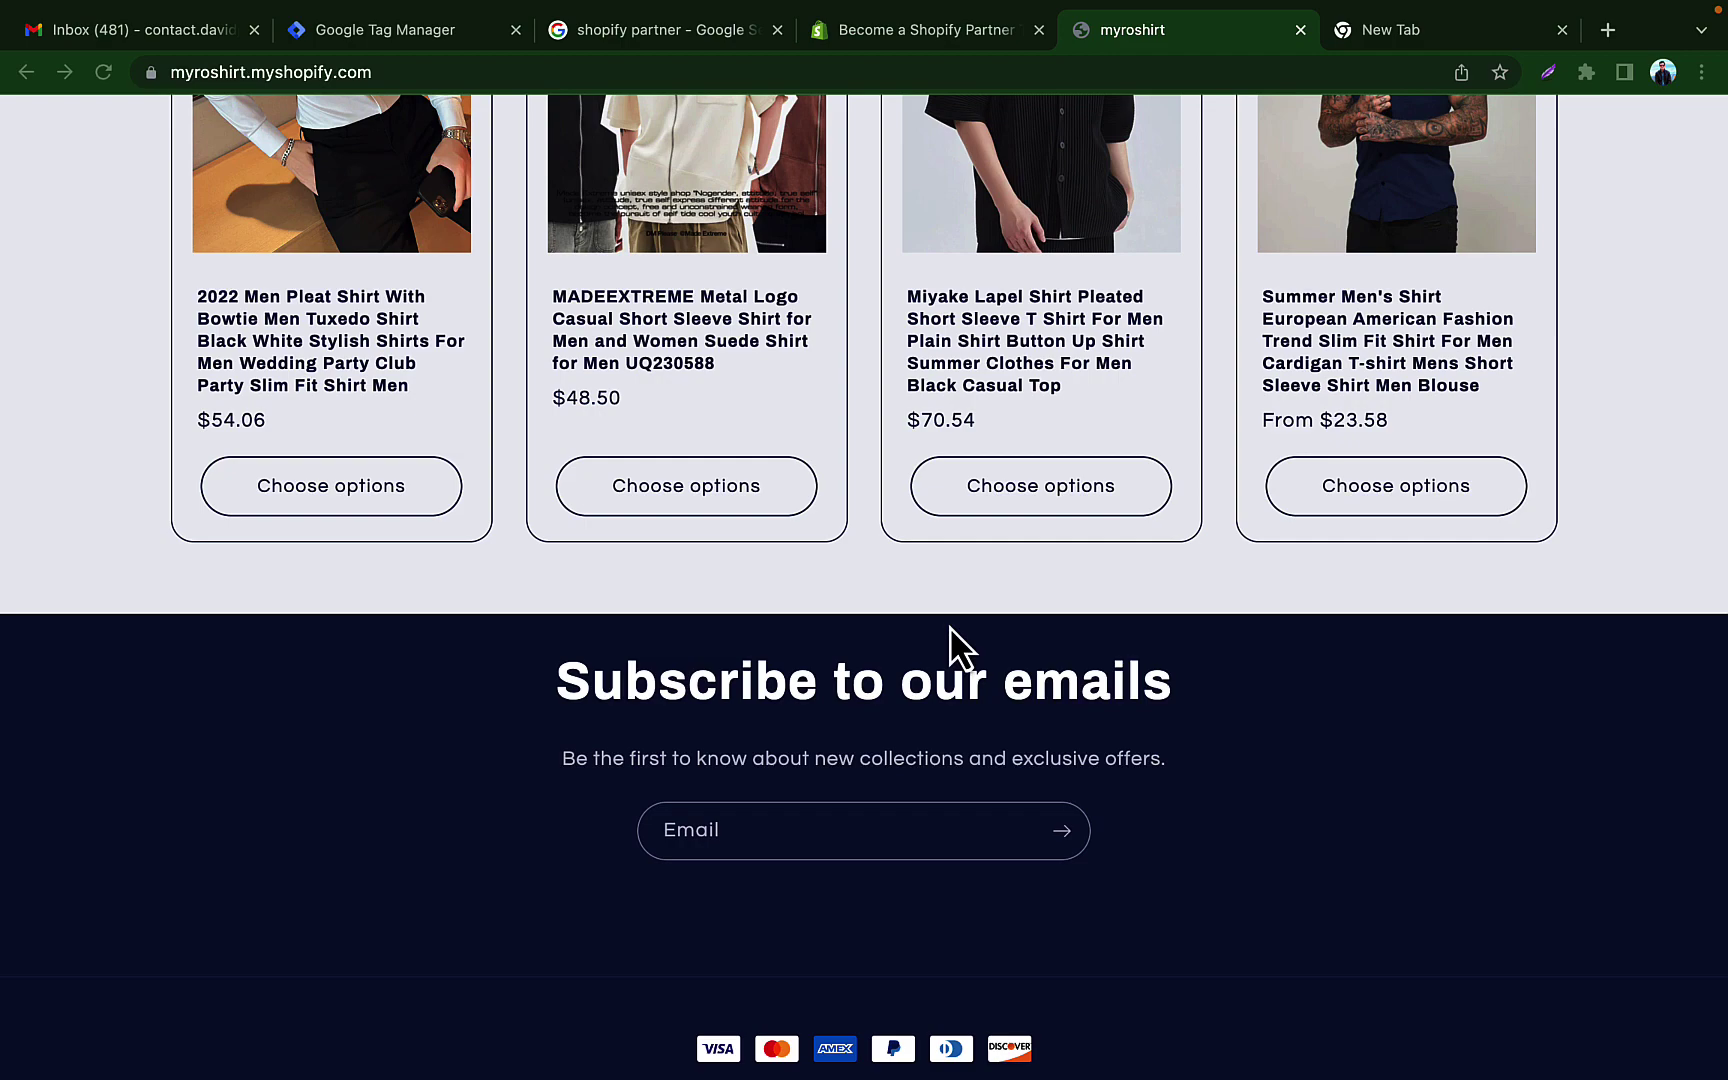
pyautogui.scroll(8, 950, 630)
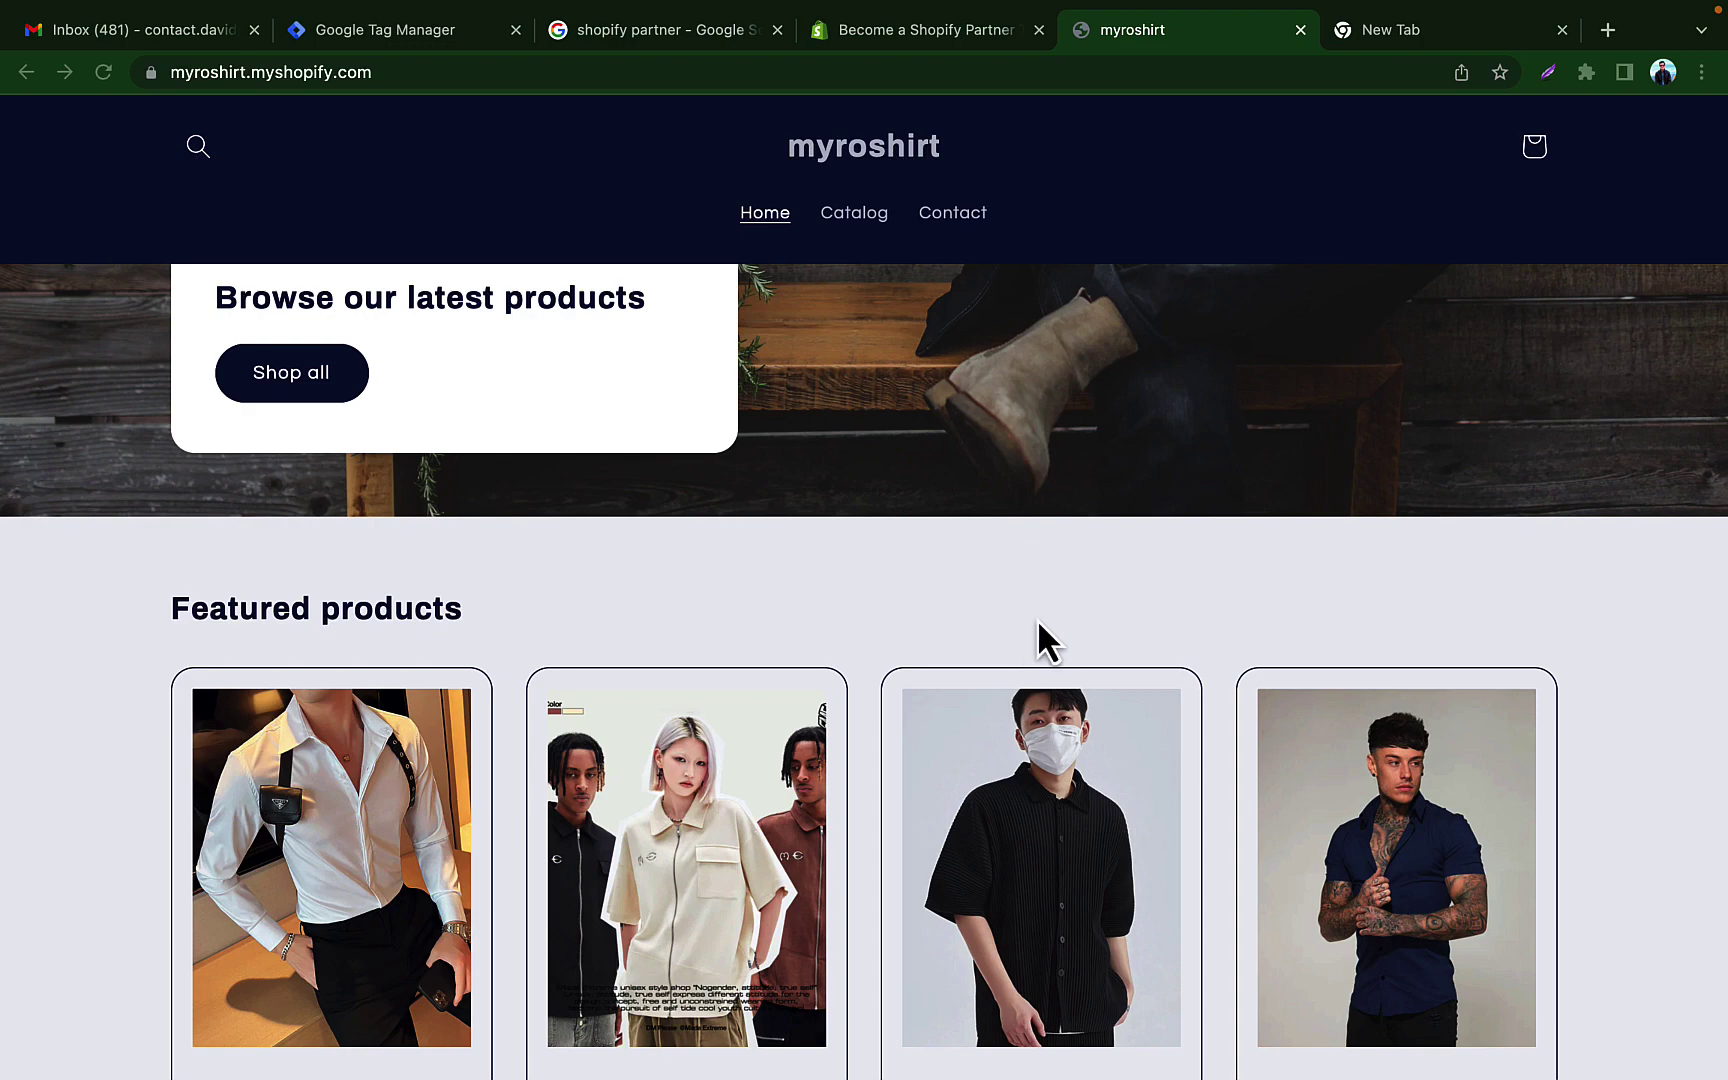
pyautogui.scroll(5, 1165, 440)
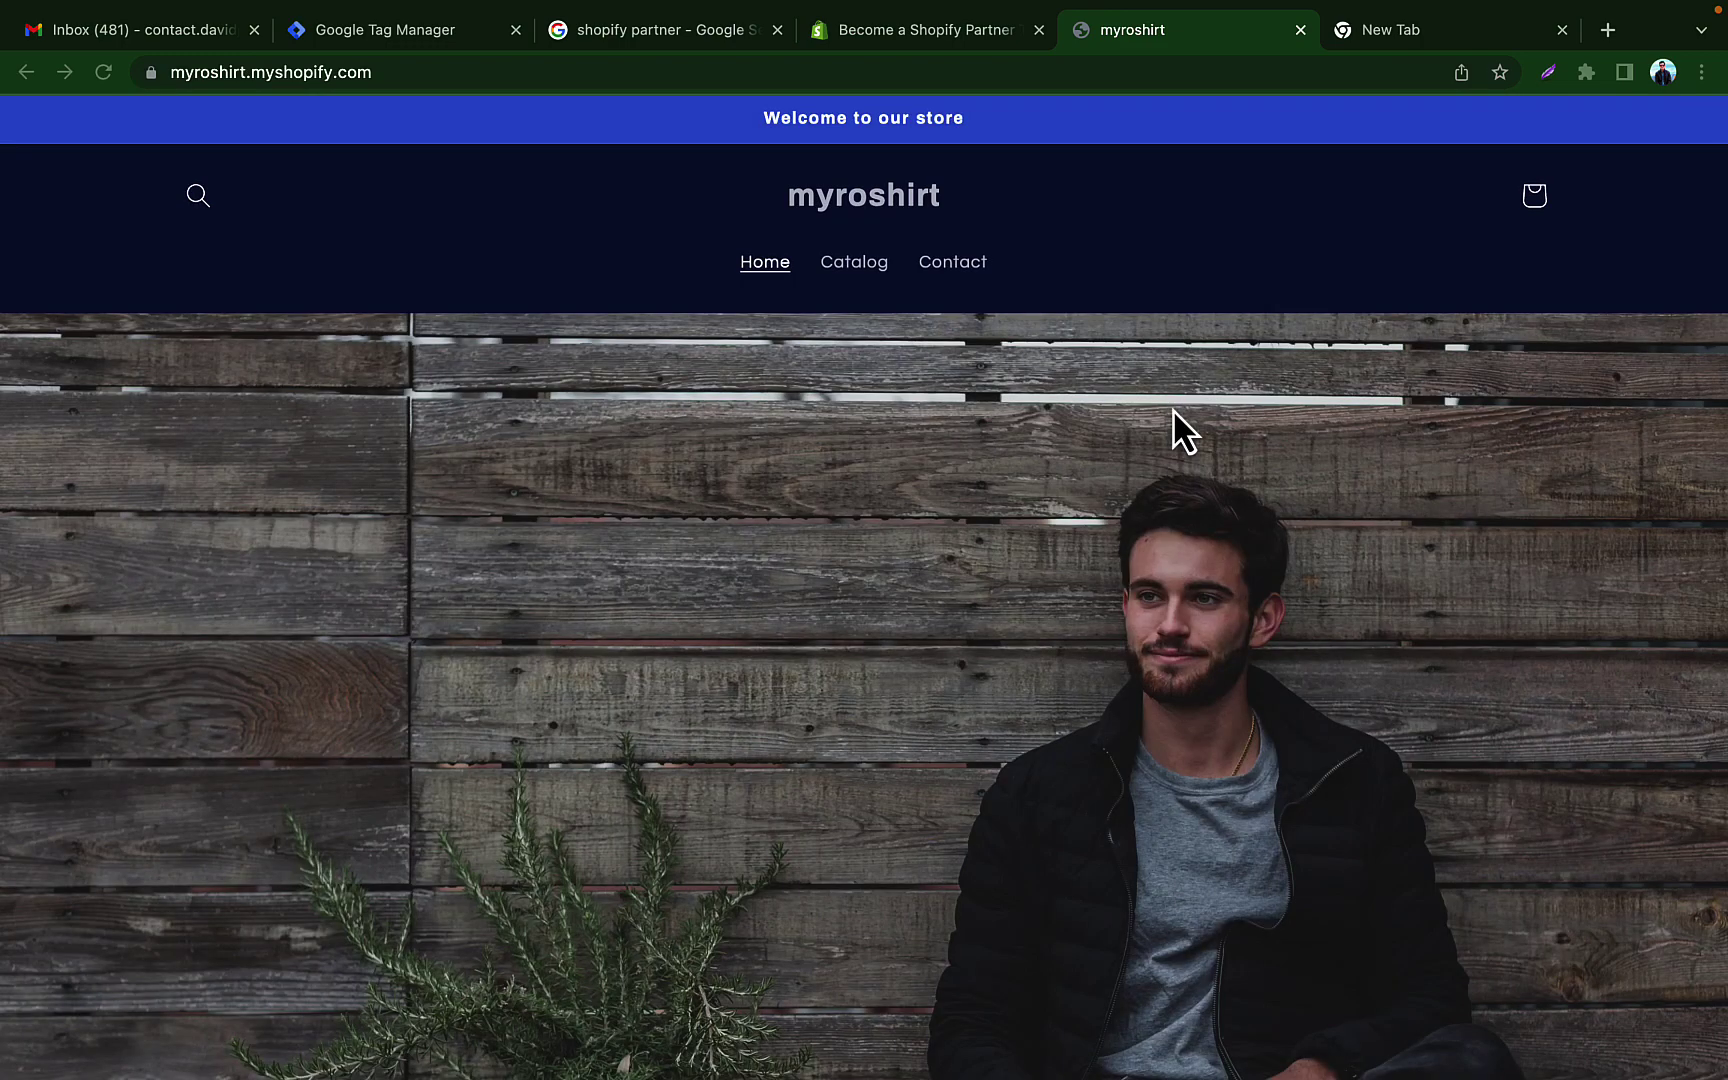
pyautogui.click(683, 32)
pyautogui.click(244, 150)
pyautogui.doubleClick(244, 150)
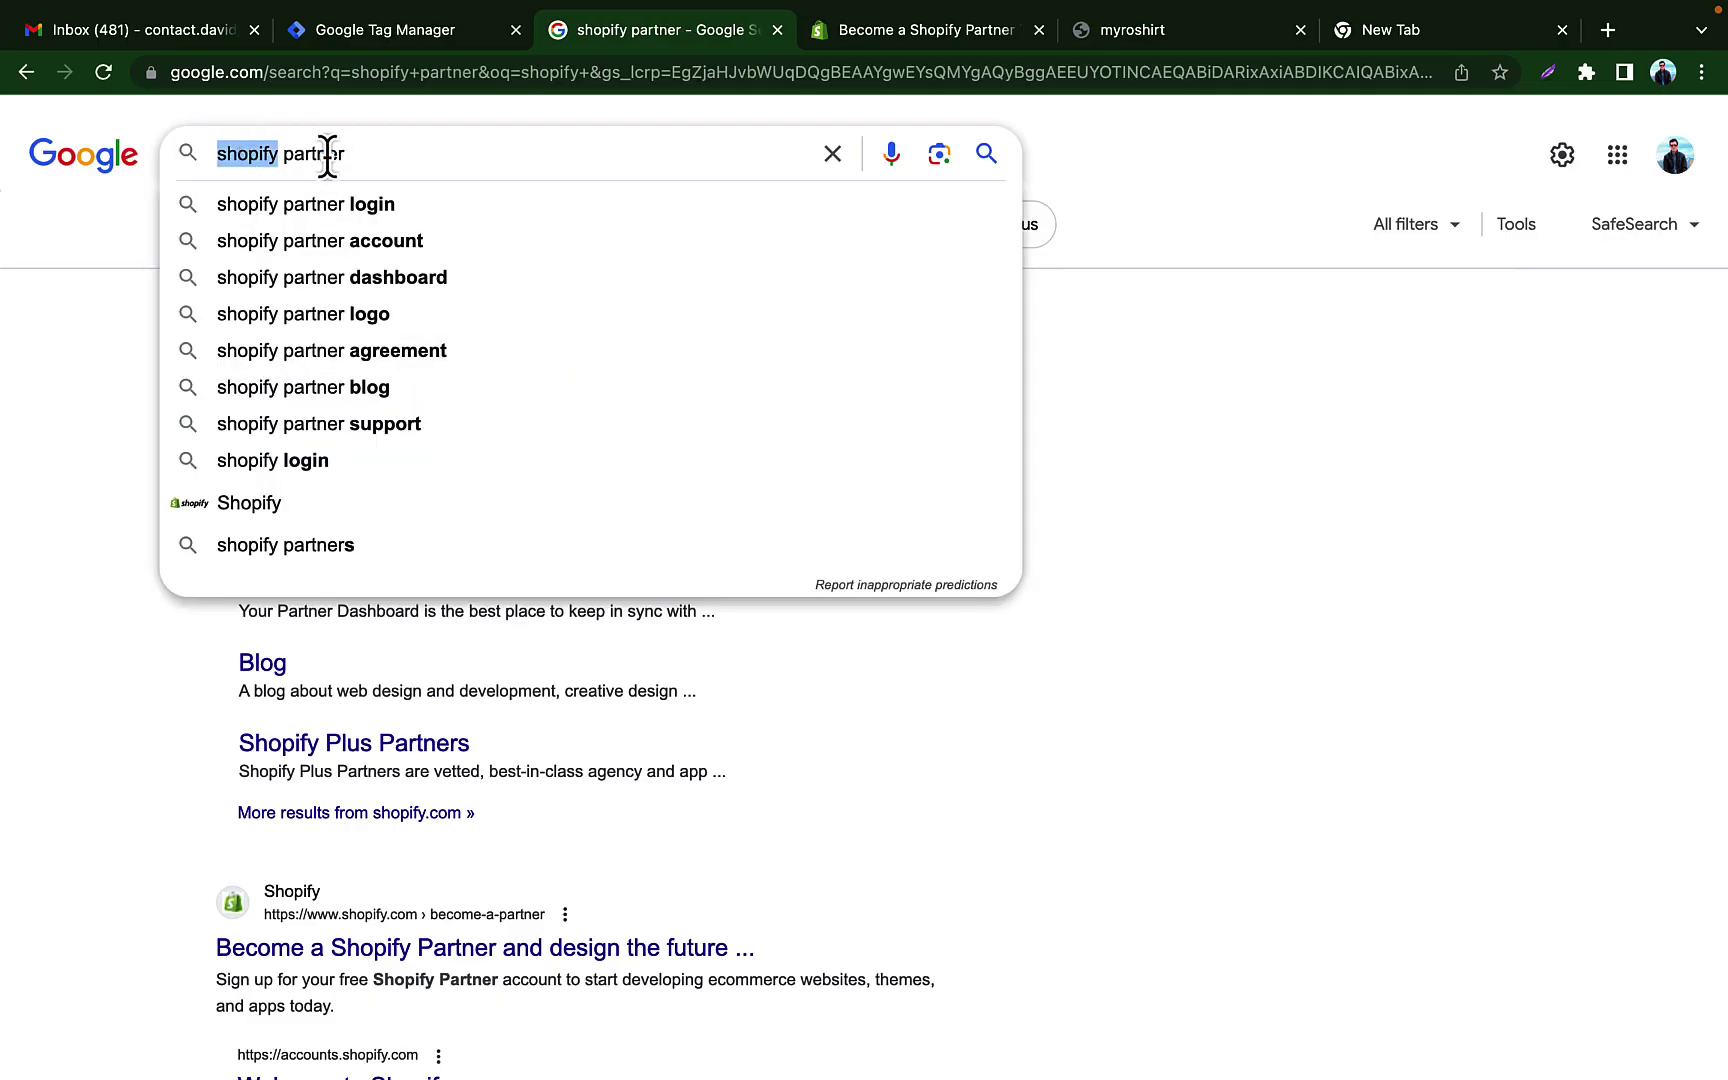
pyautogui.click(328, 155)
pyautogui.click(46, 350)
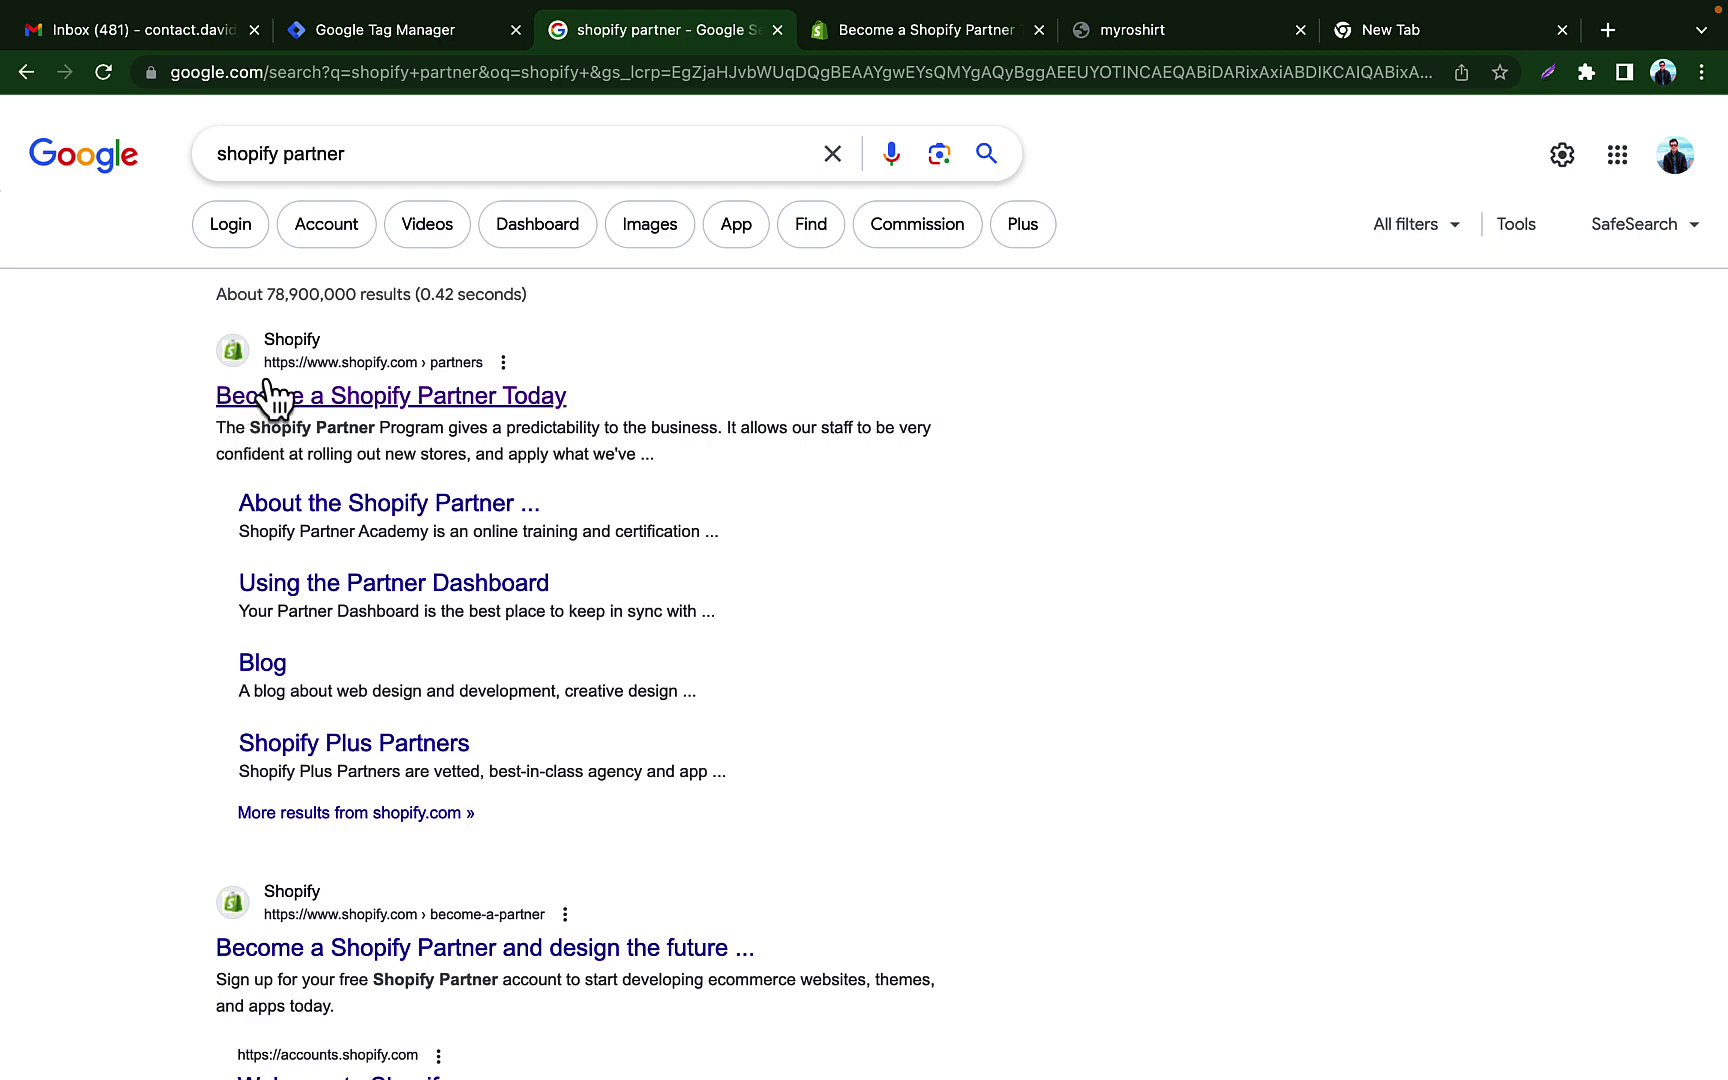
pyautogui.click(903, 38)
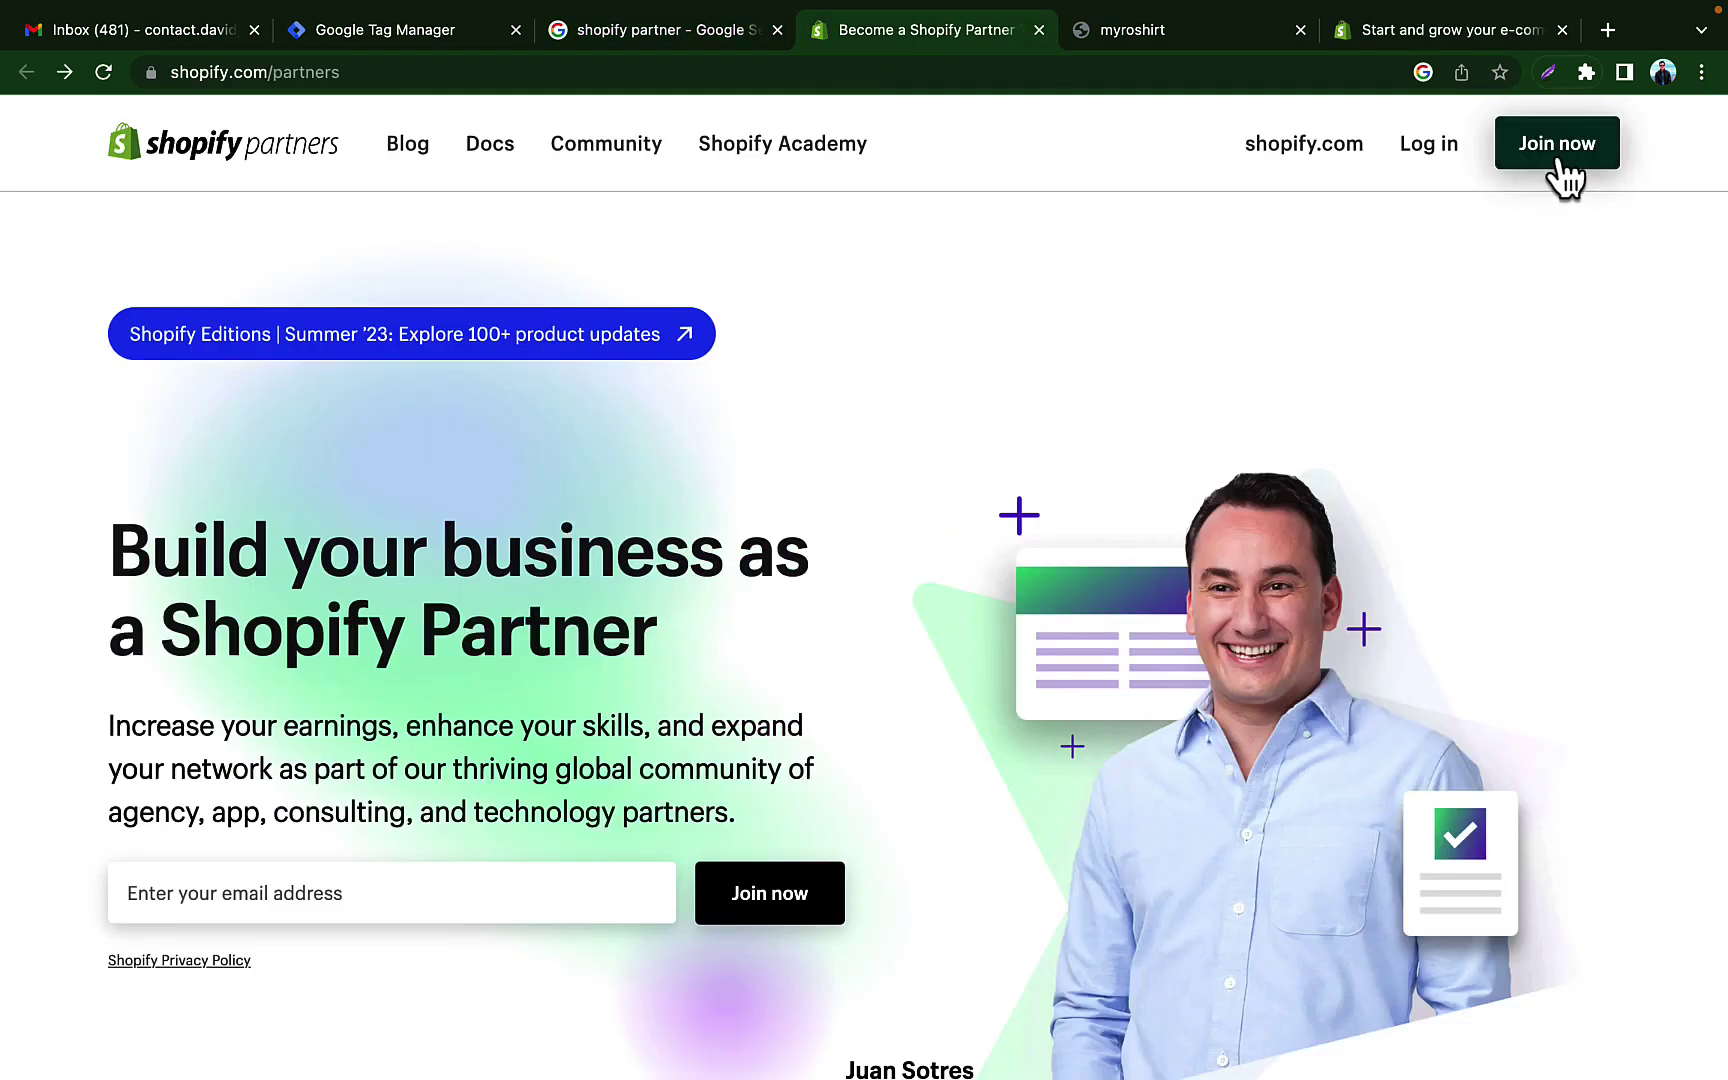
# Step: Join the Partner program with Continue with Google and the chosen account, closing the extra Shopify tab
pyautogui.click(1558, 158)
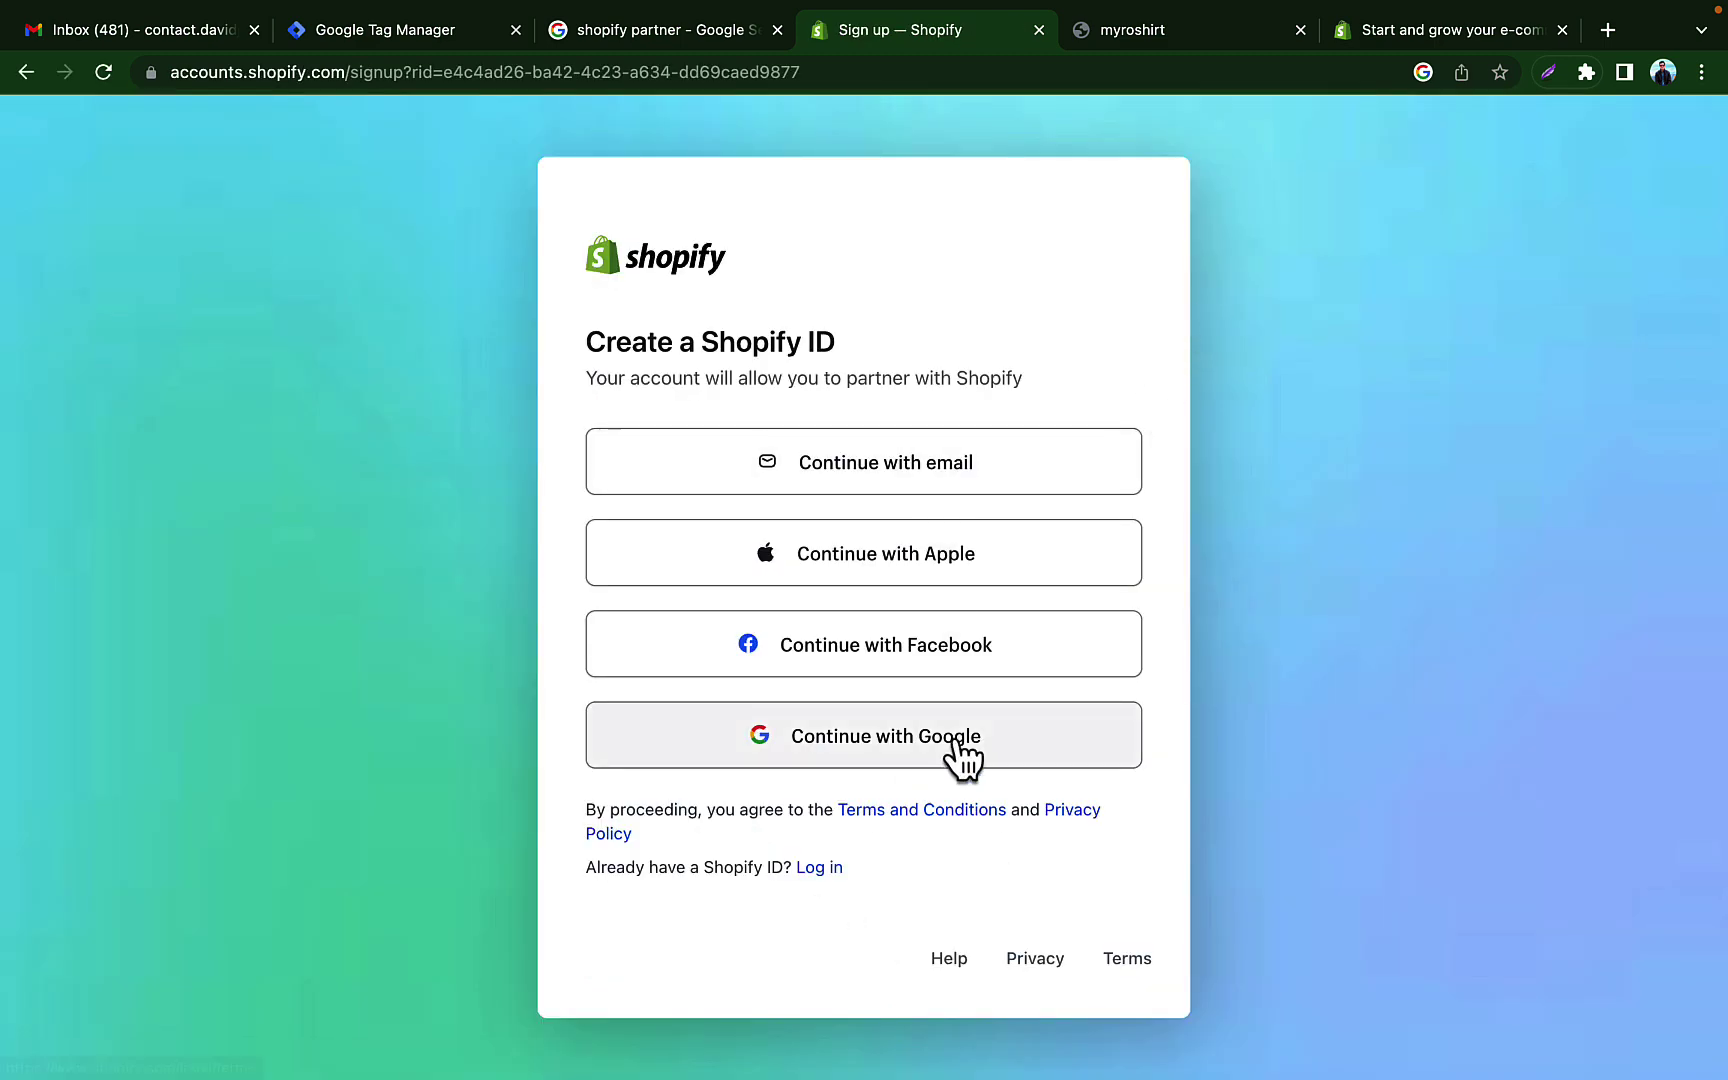
pyautogui.click(893, 748)
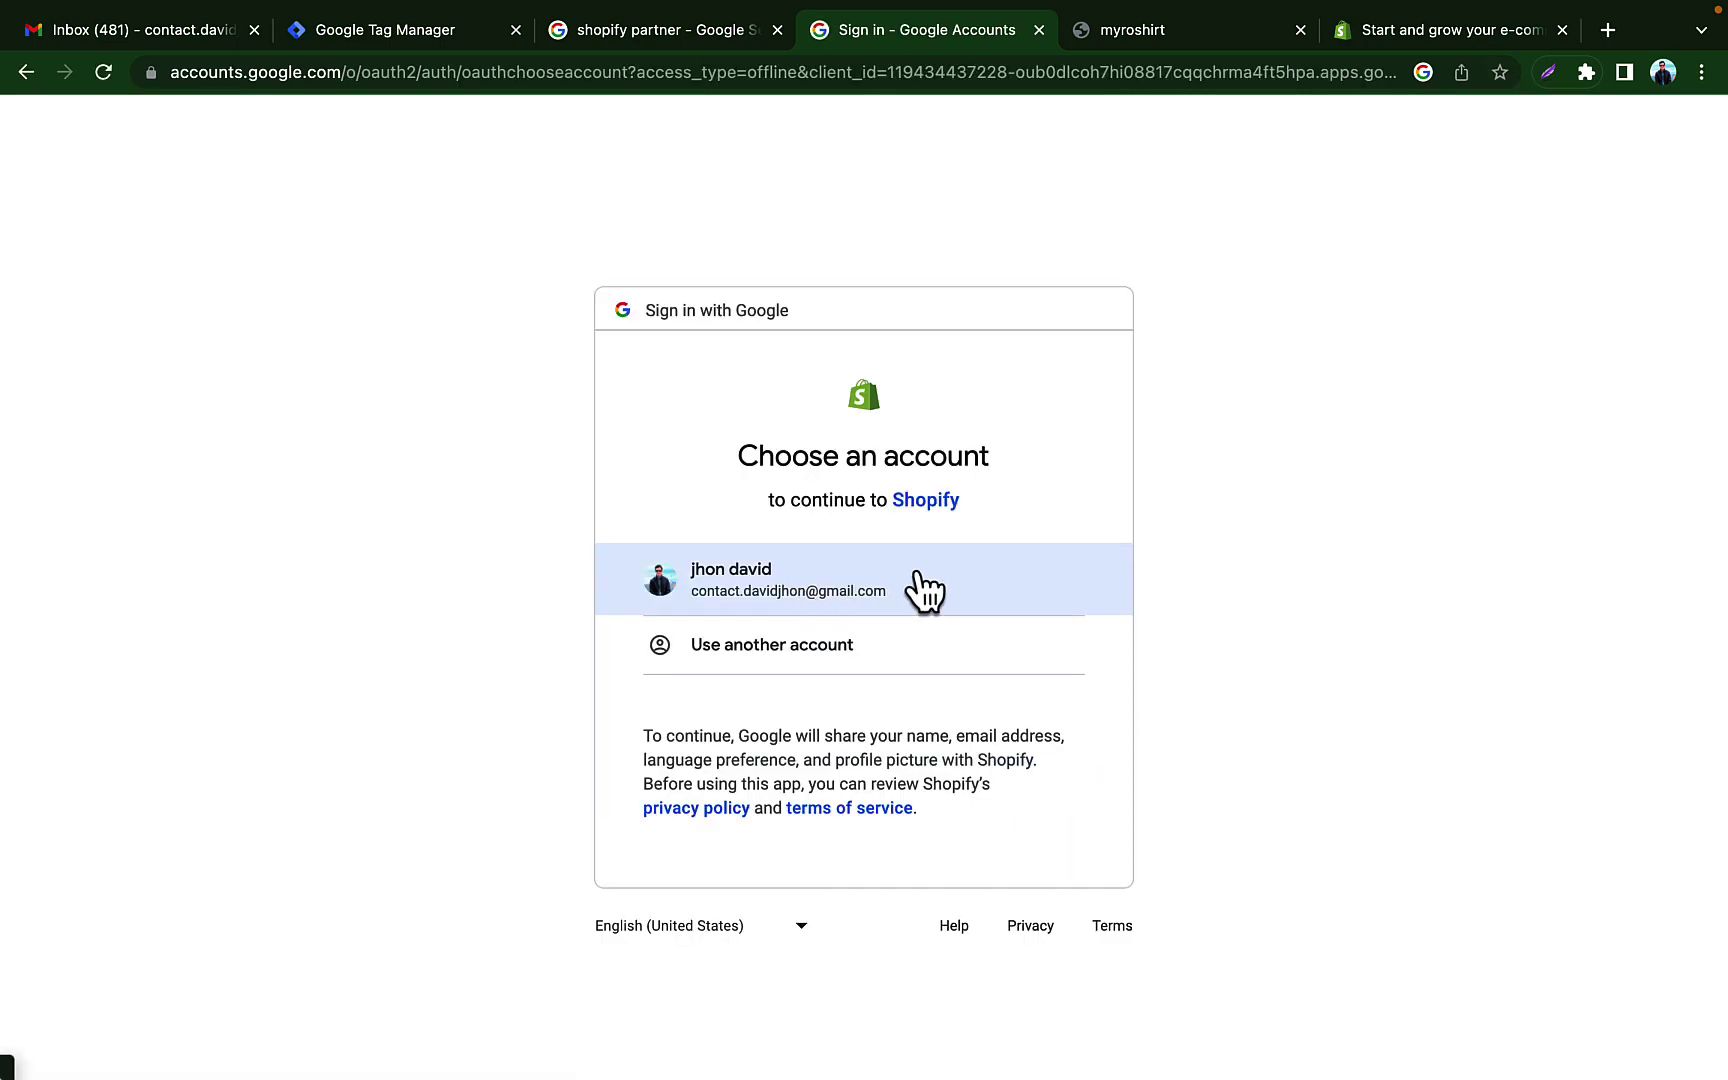
pyautogui.click(918, 582)
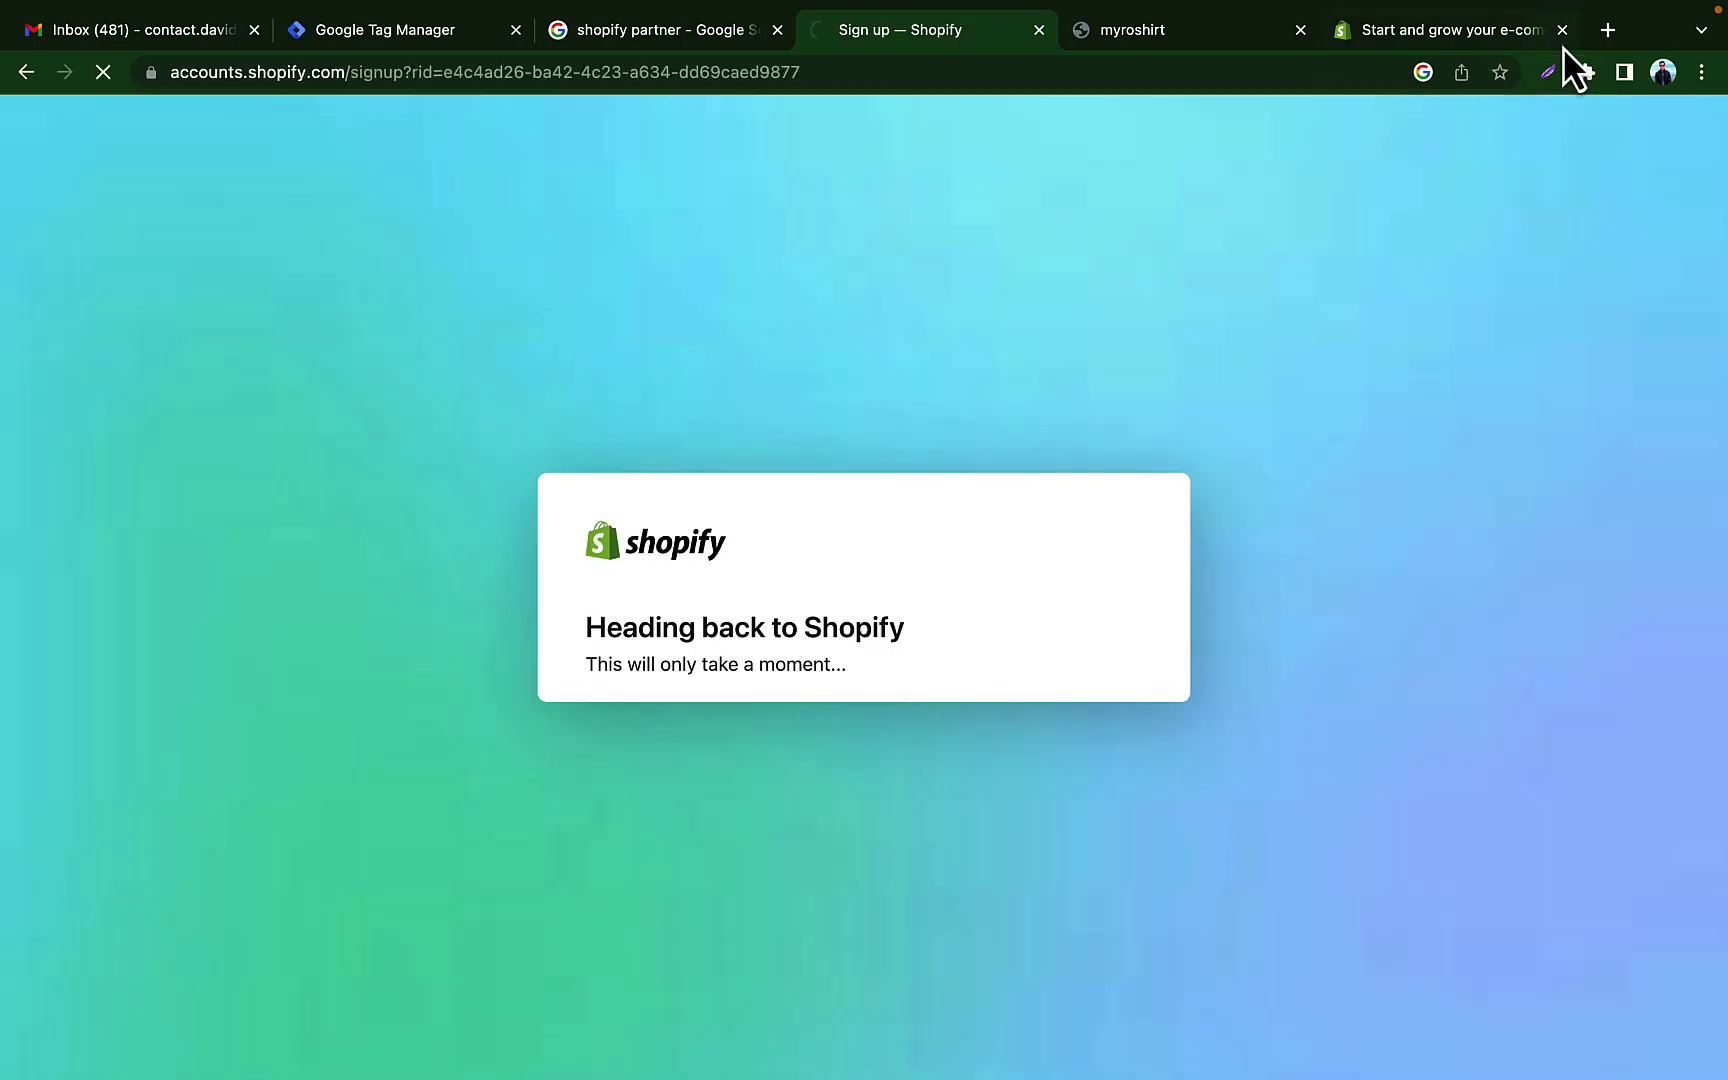
pyautogui.click(1562, 30)
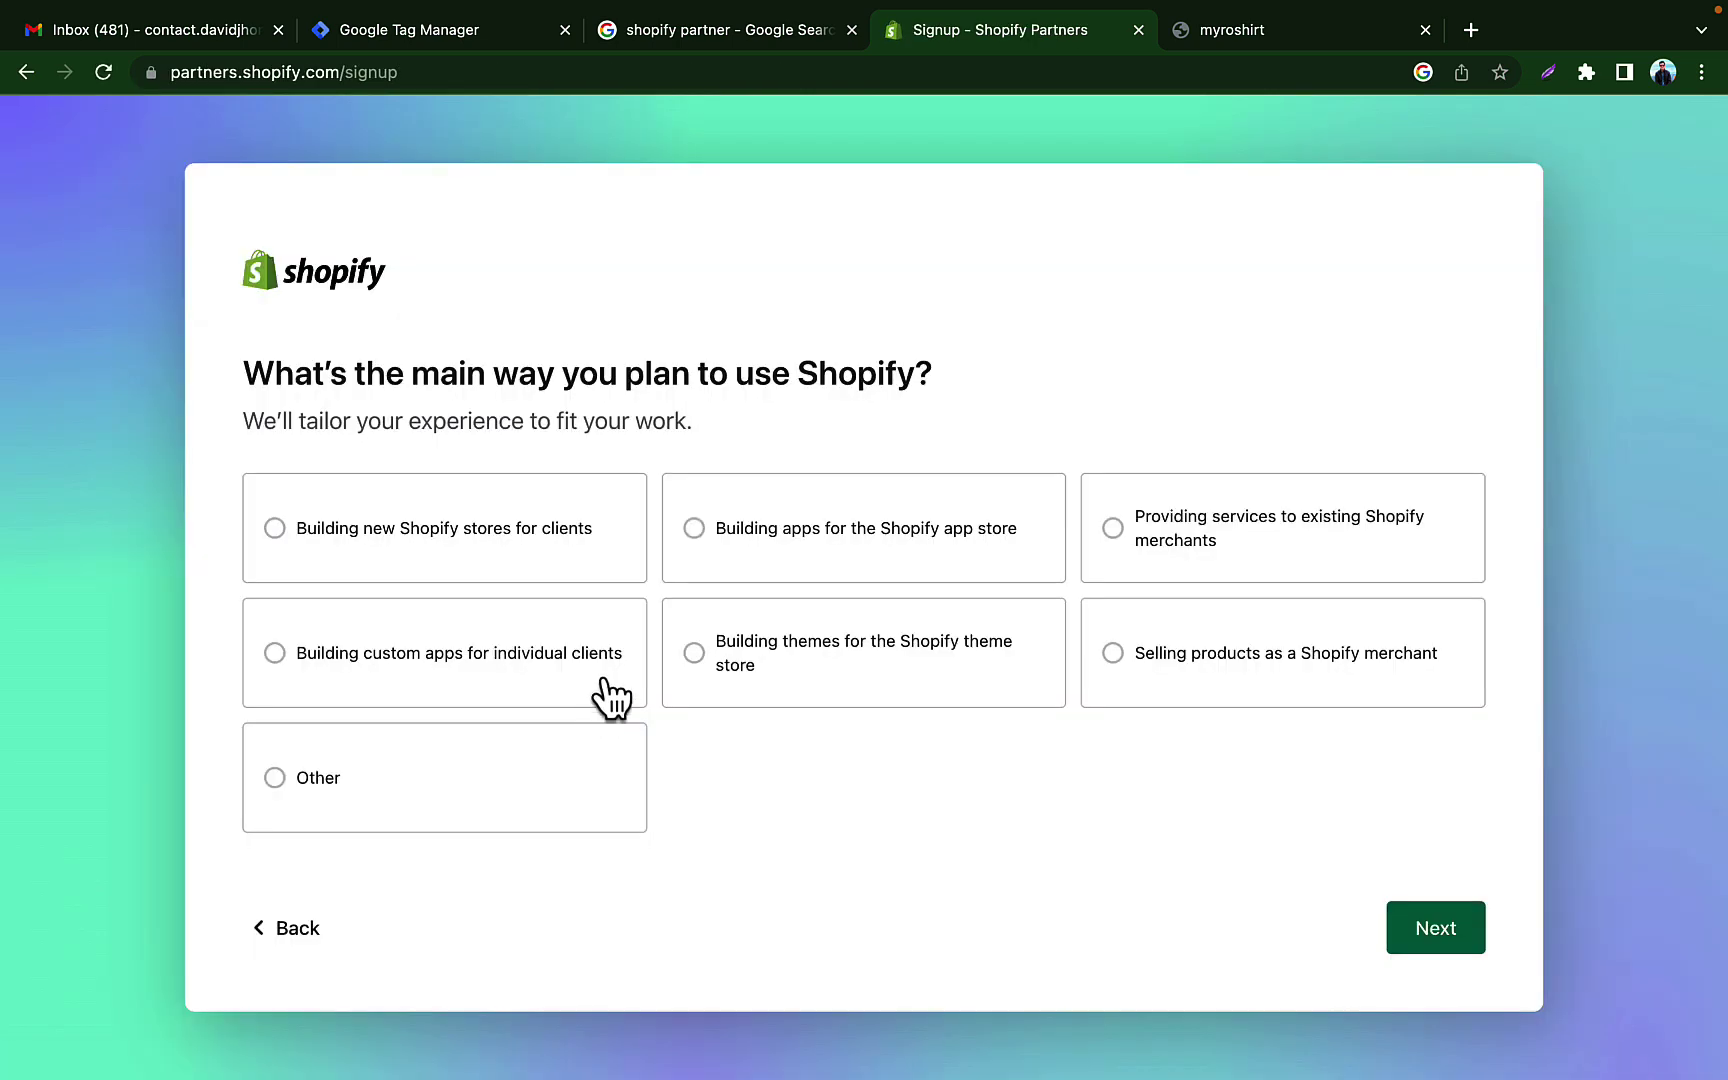
# Step: Choose 'Building new Shopify stores for clients' and keep Bangladesh as the business location
pyautogui.click(345, 555)
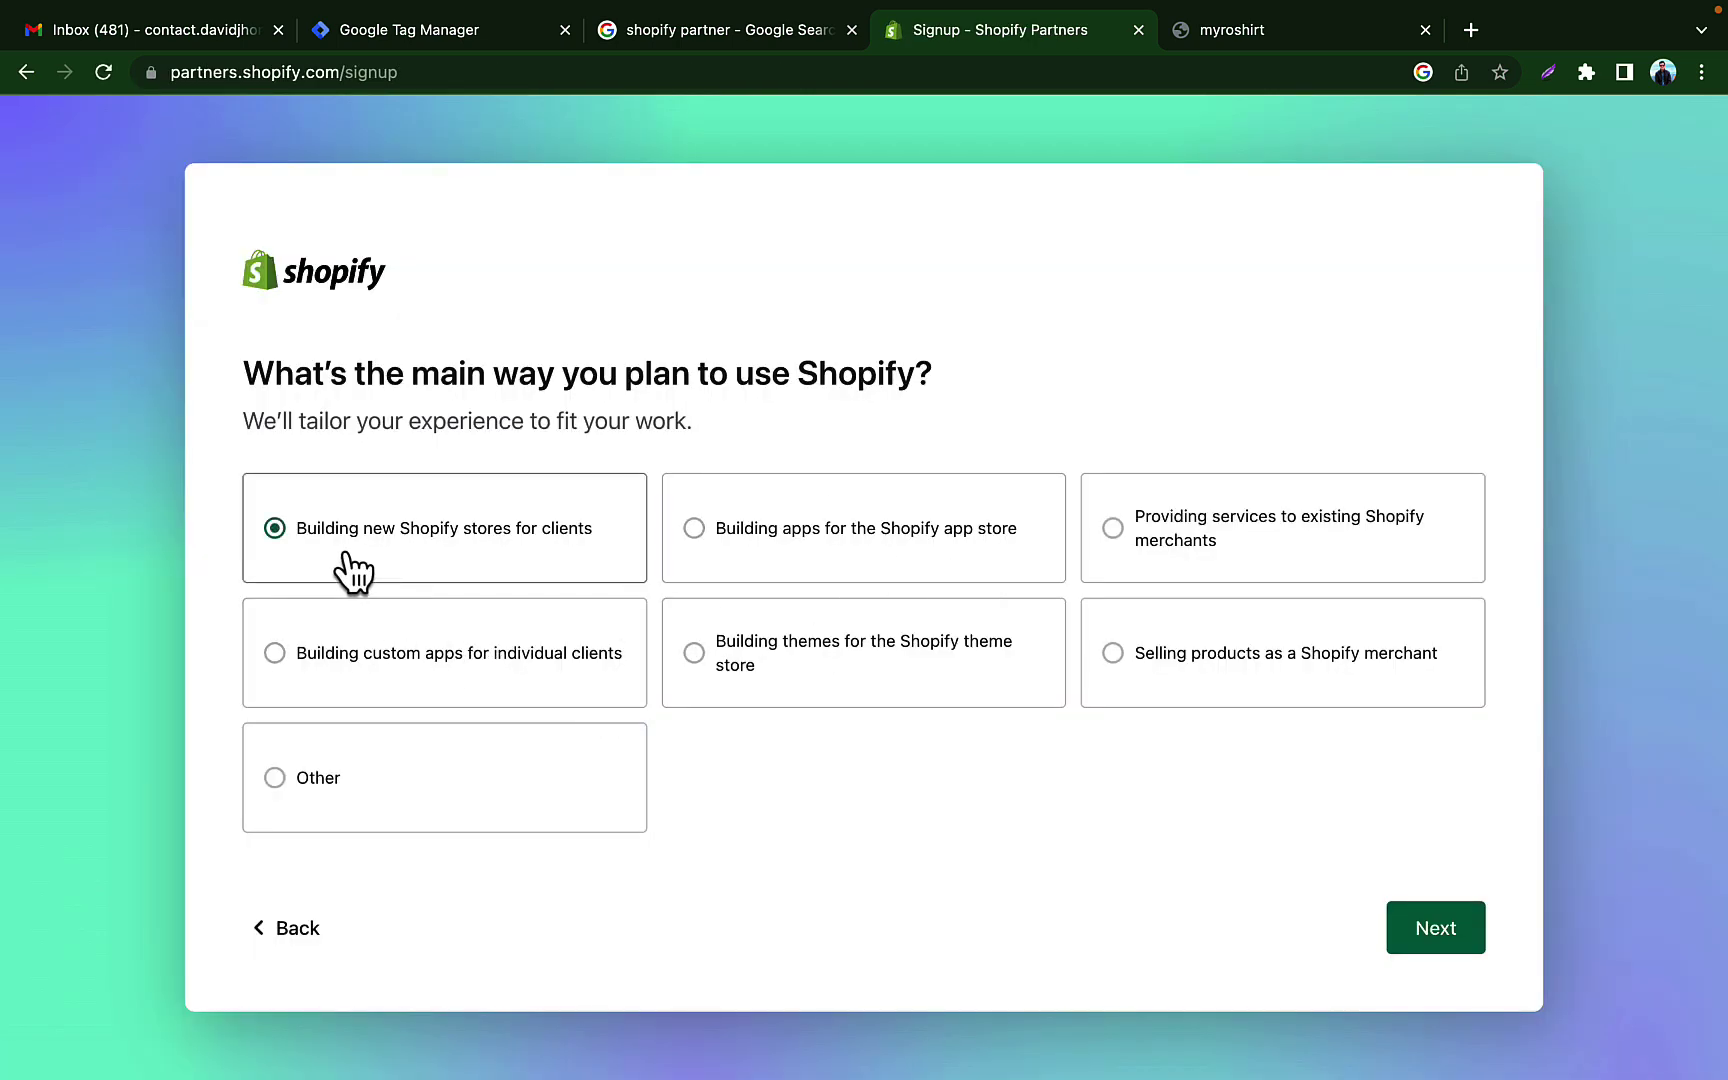
pyautogui.click(1420, 928)
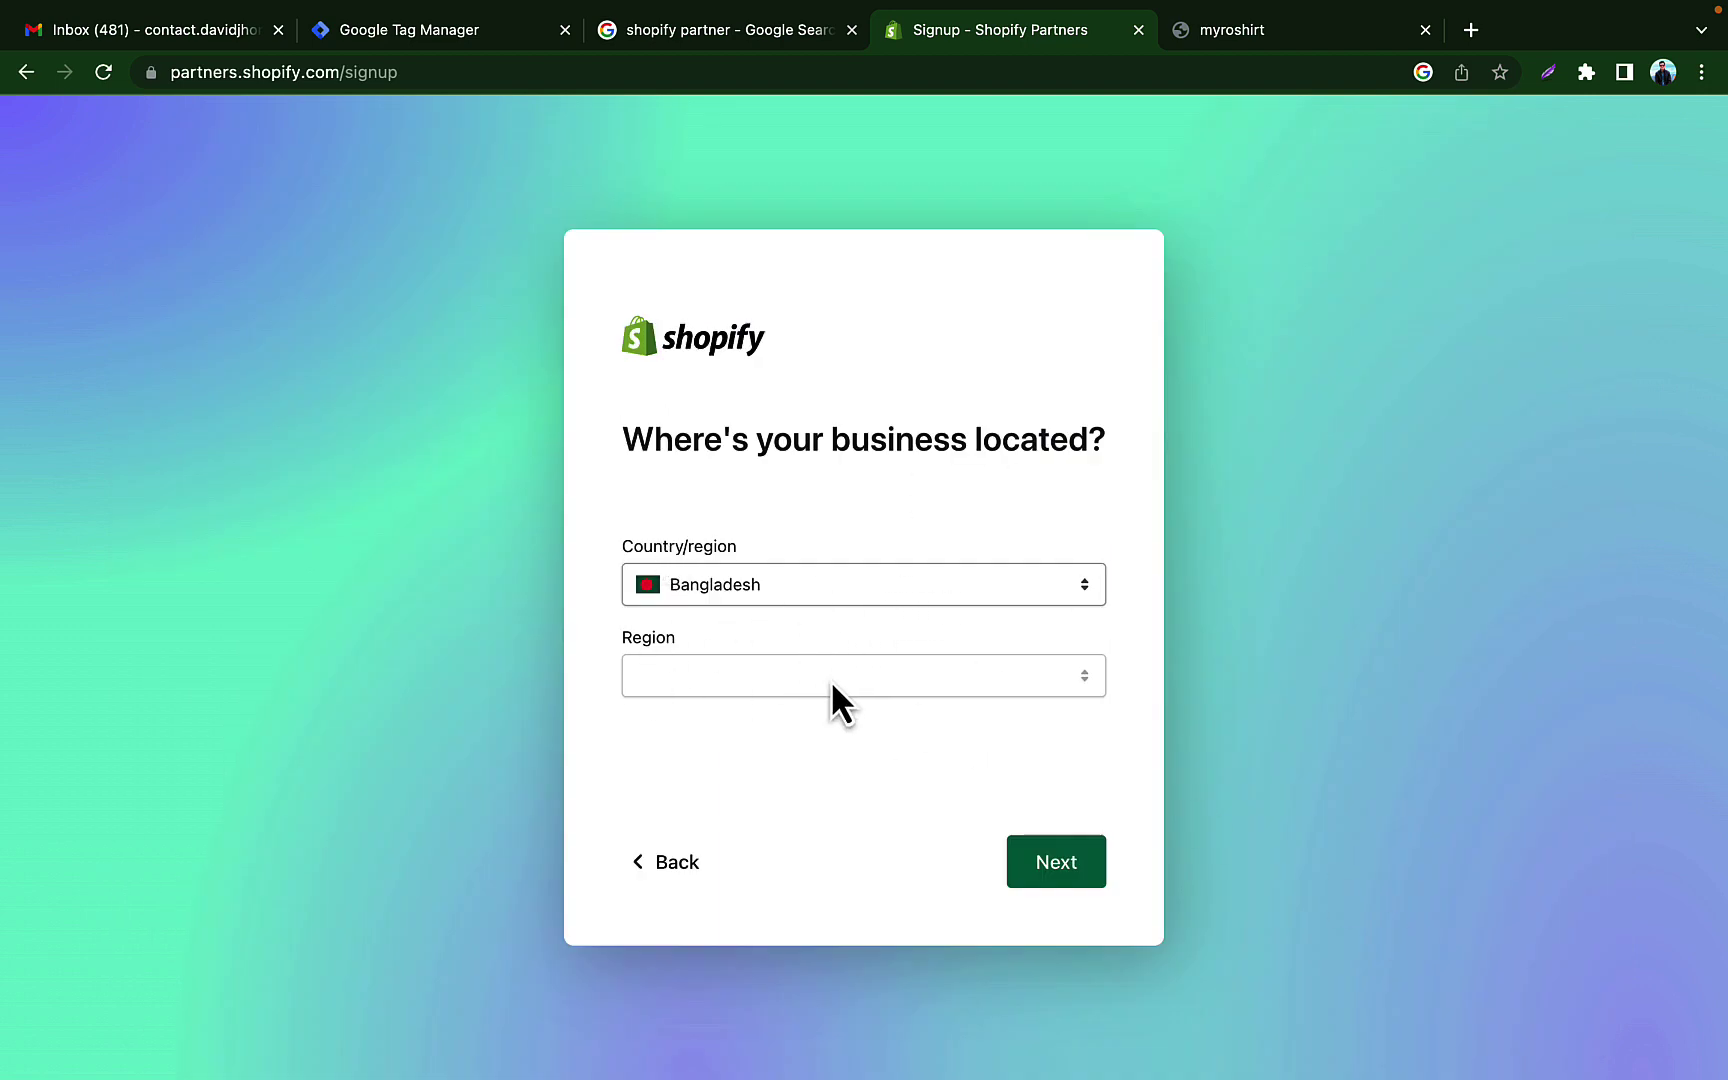
pyautogui.click(1054, 865)
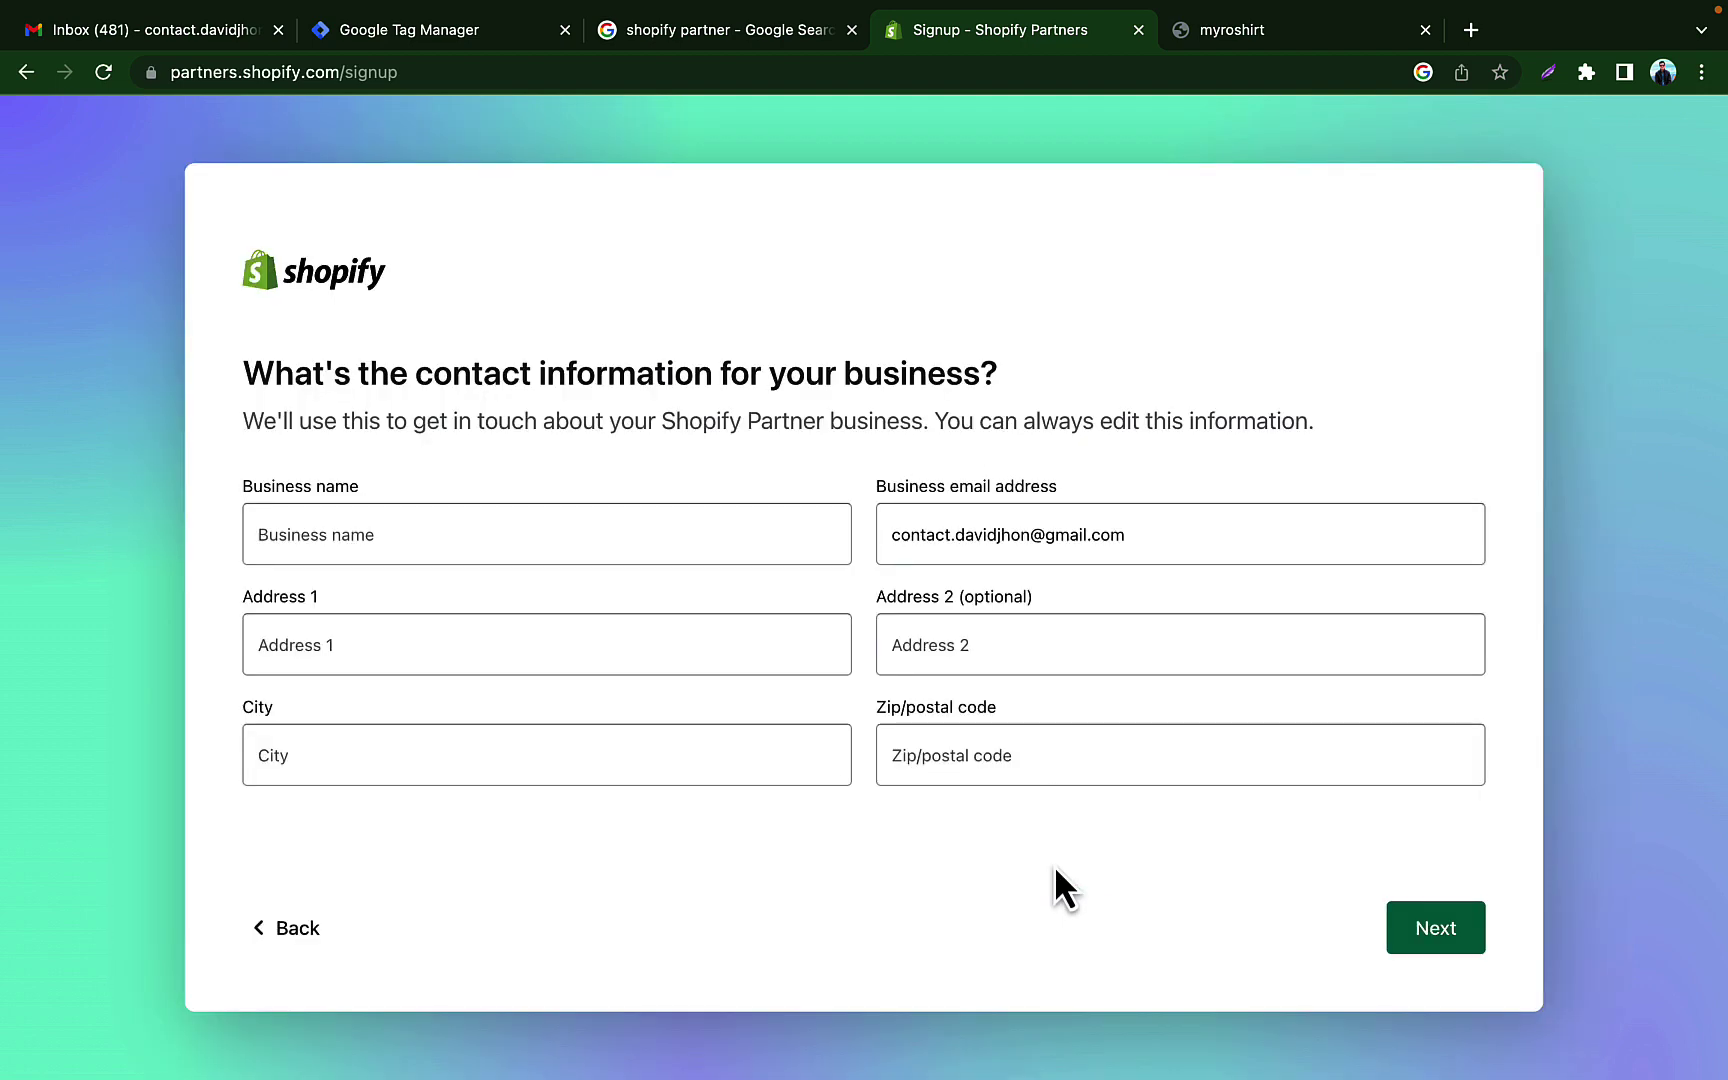
# Step: Fill in the business name, first address line, city and postal code, then continue
pyautogui.click(548, 520)
pyautogui.write('sa')
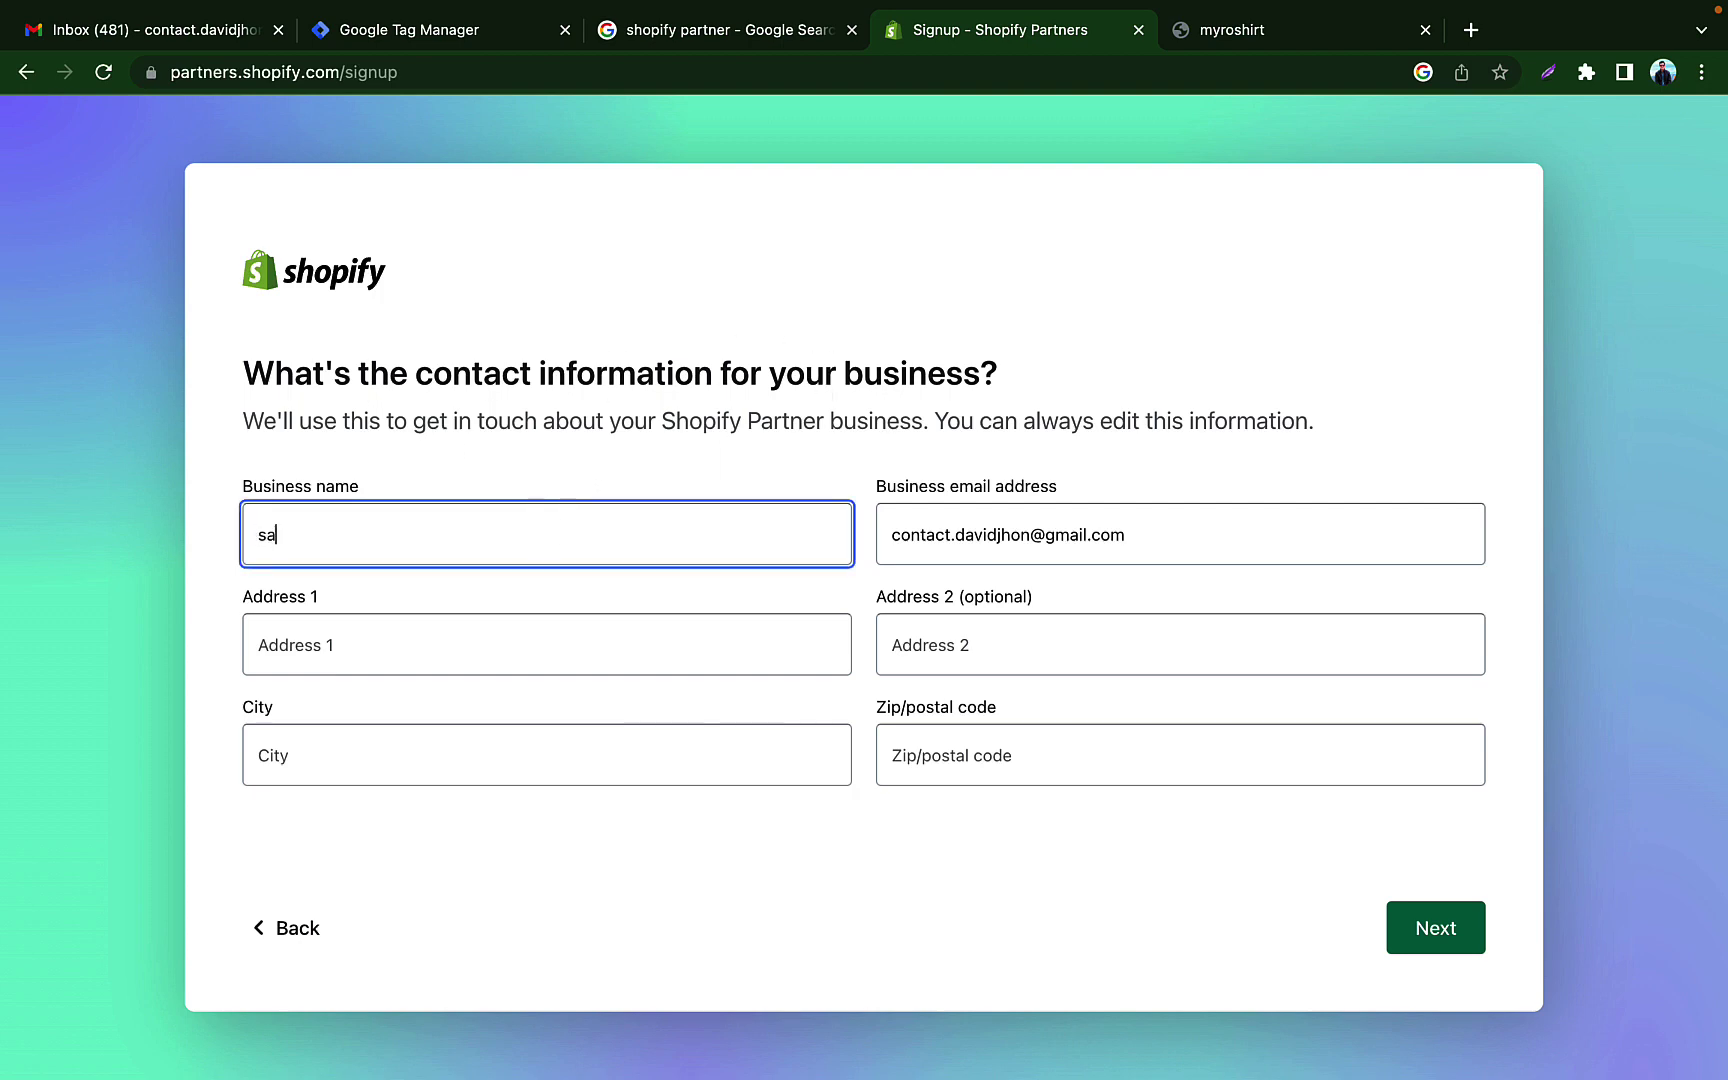
pyautogui.write('gor')
pyautogui.click(666, 575)
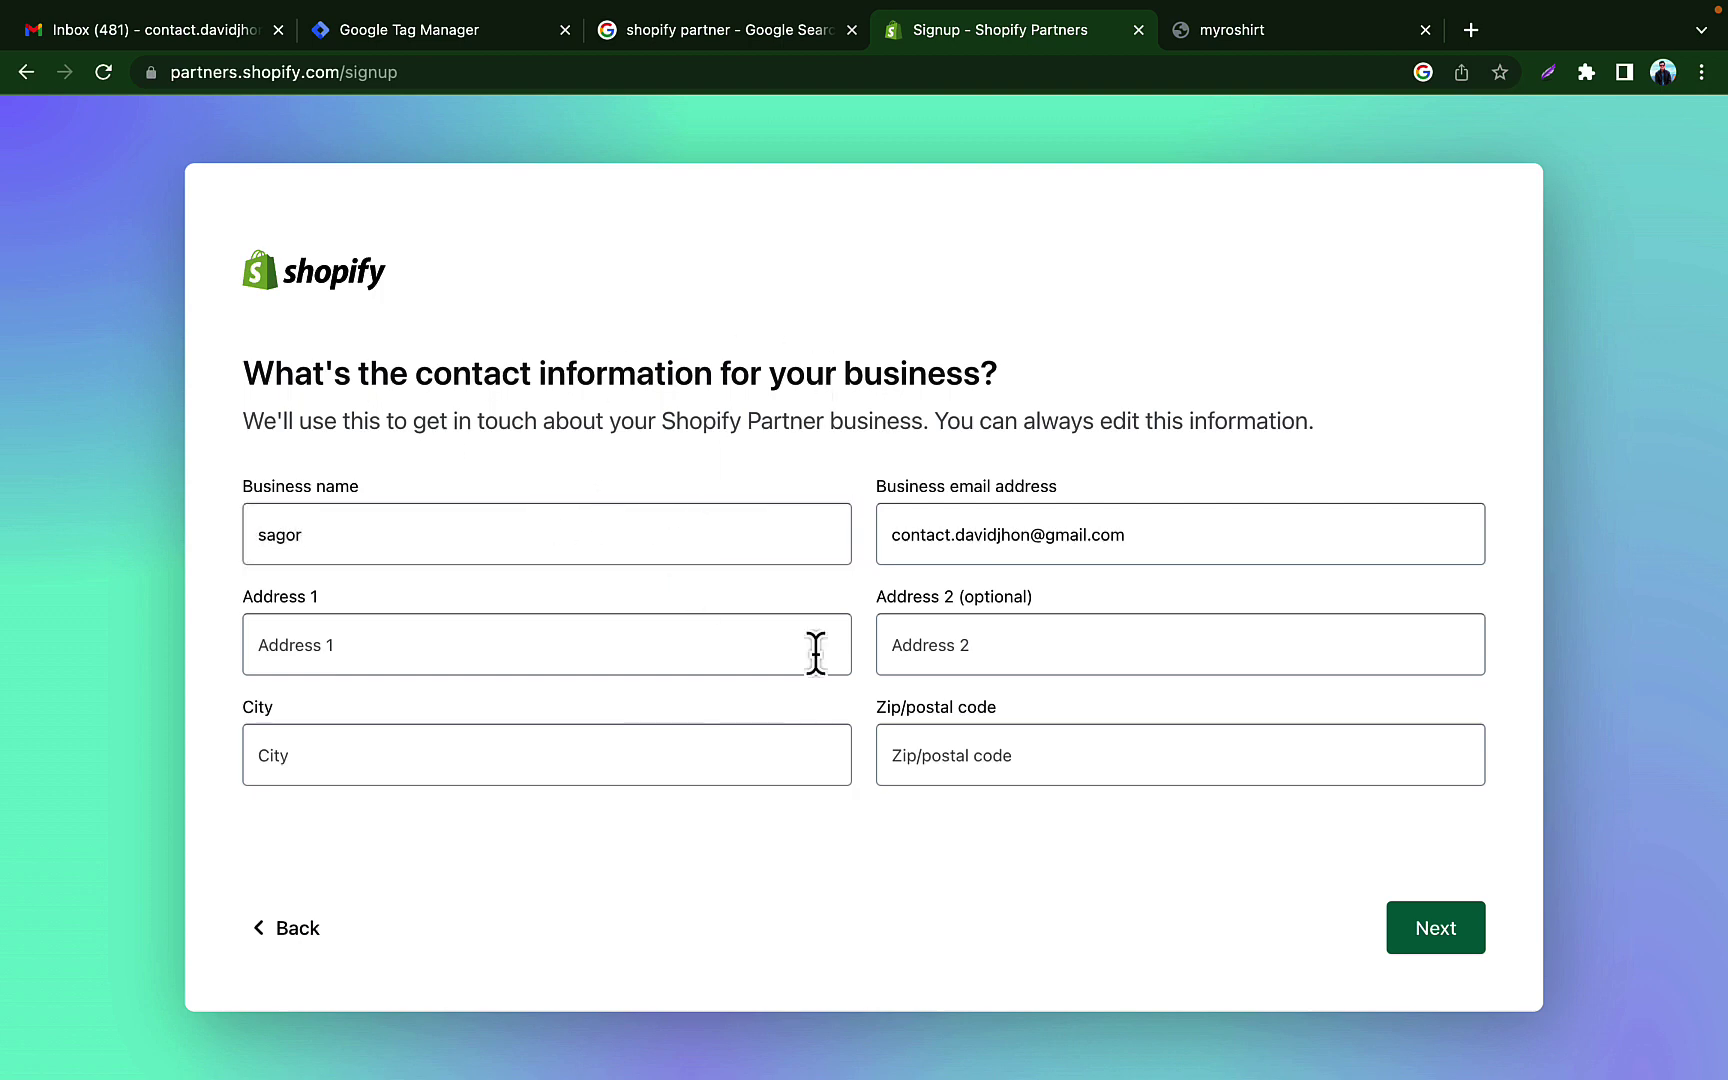
pyautogui.click(1430, 935)
pyautogui.click(500, 643)
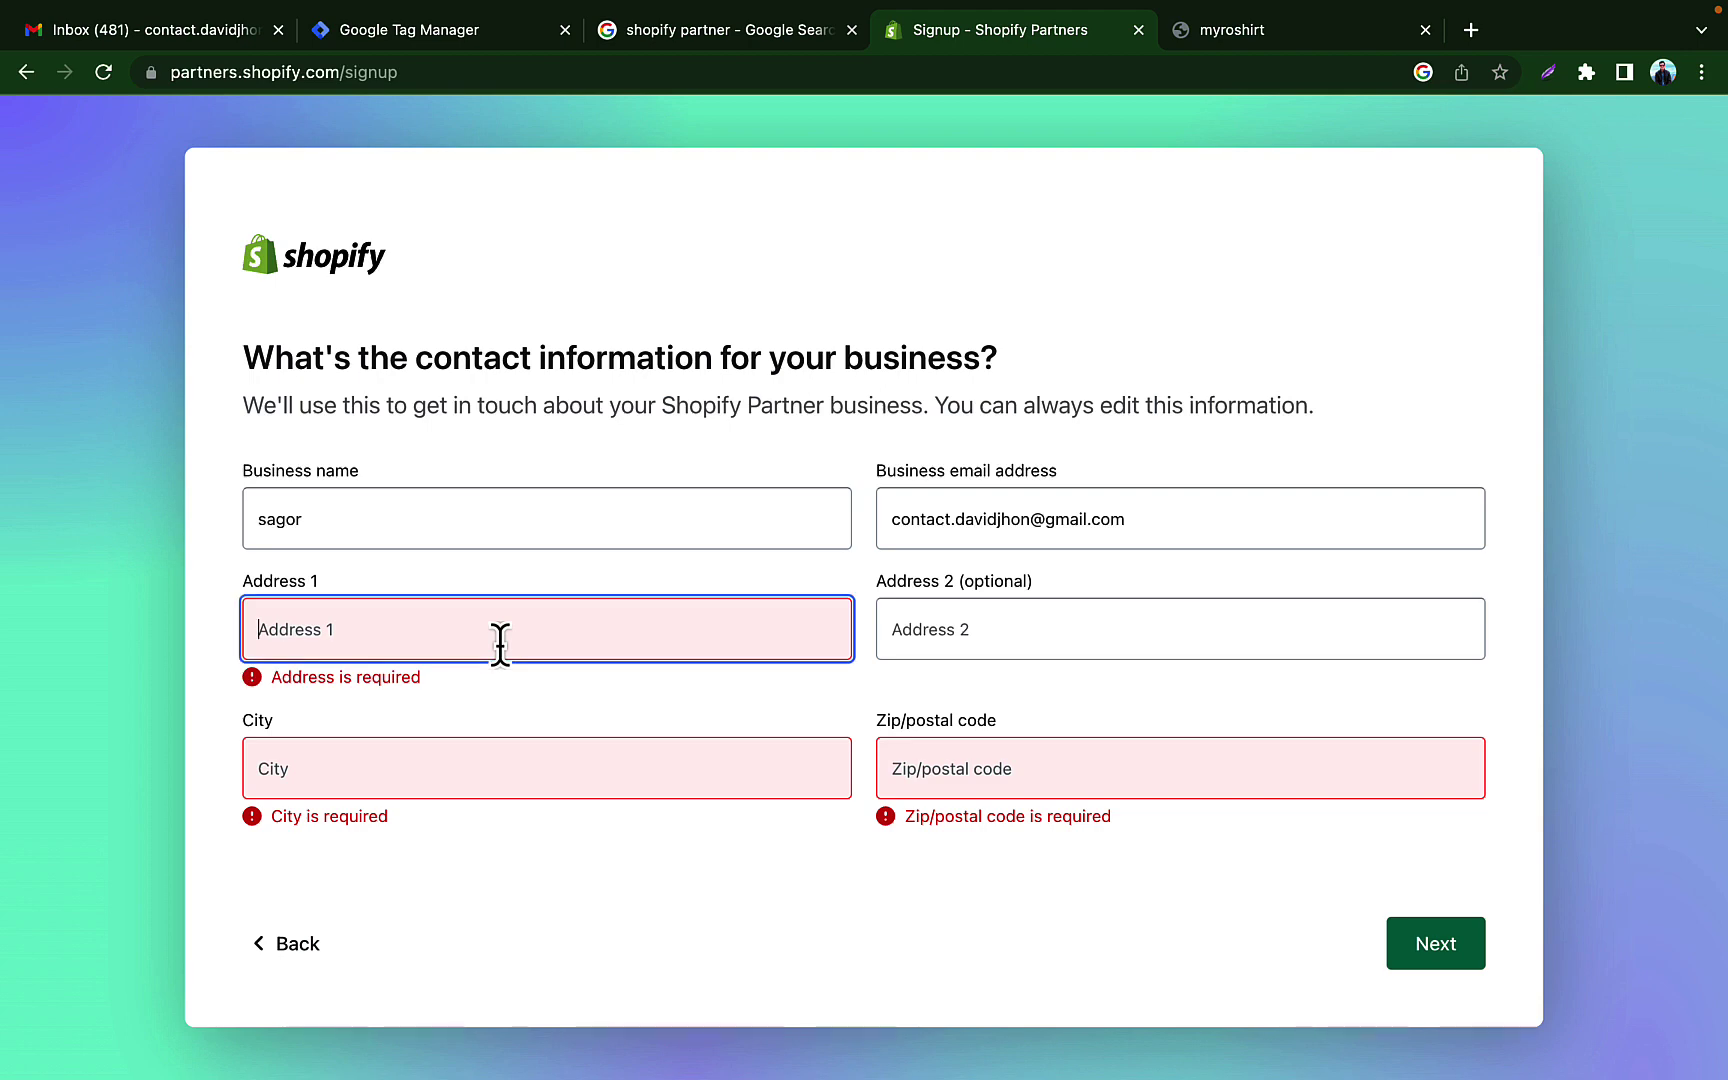
pyautogui.write('chhatak')
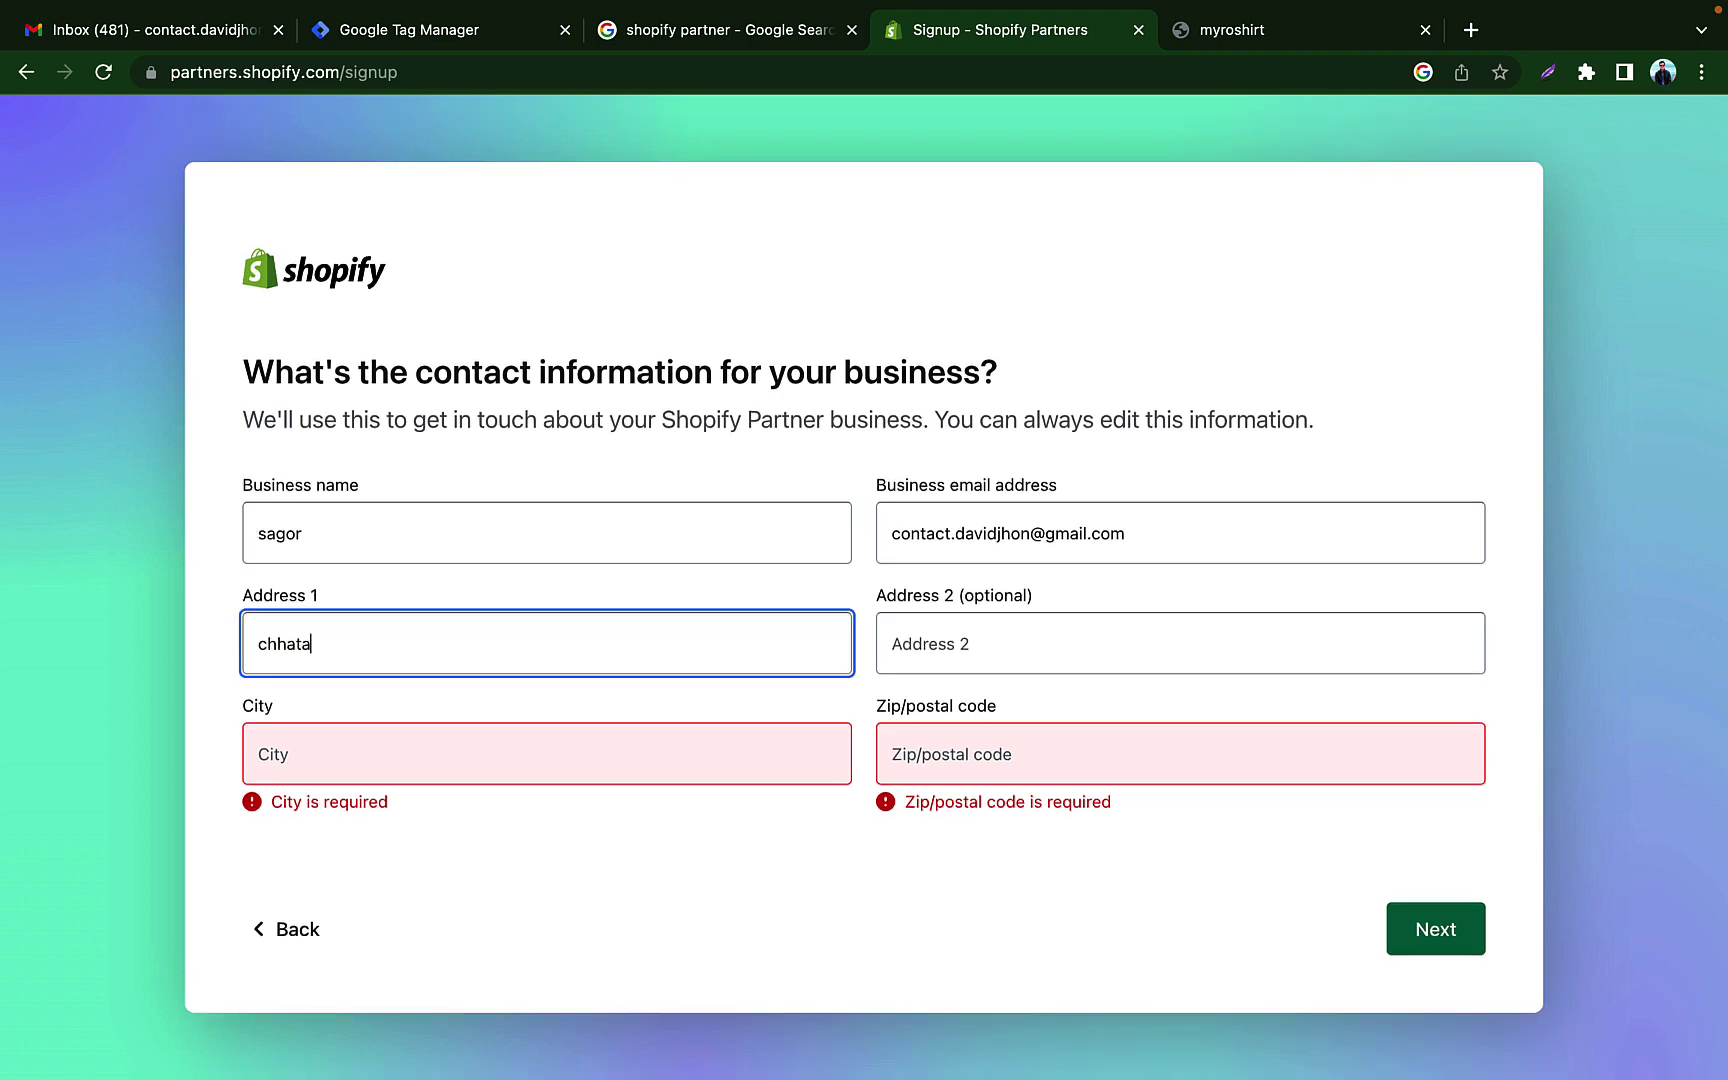
pyautogui.click(463, 752)
pyautogui.write('ch')
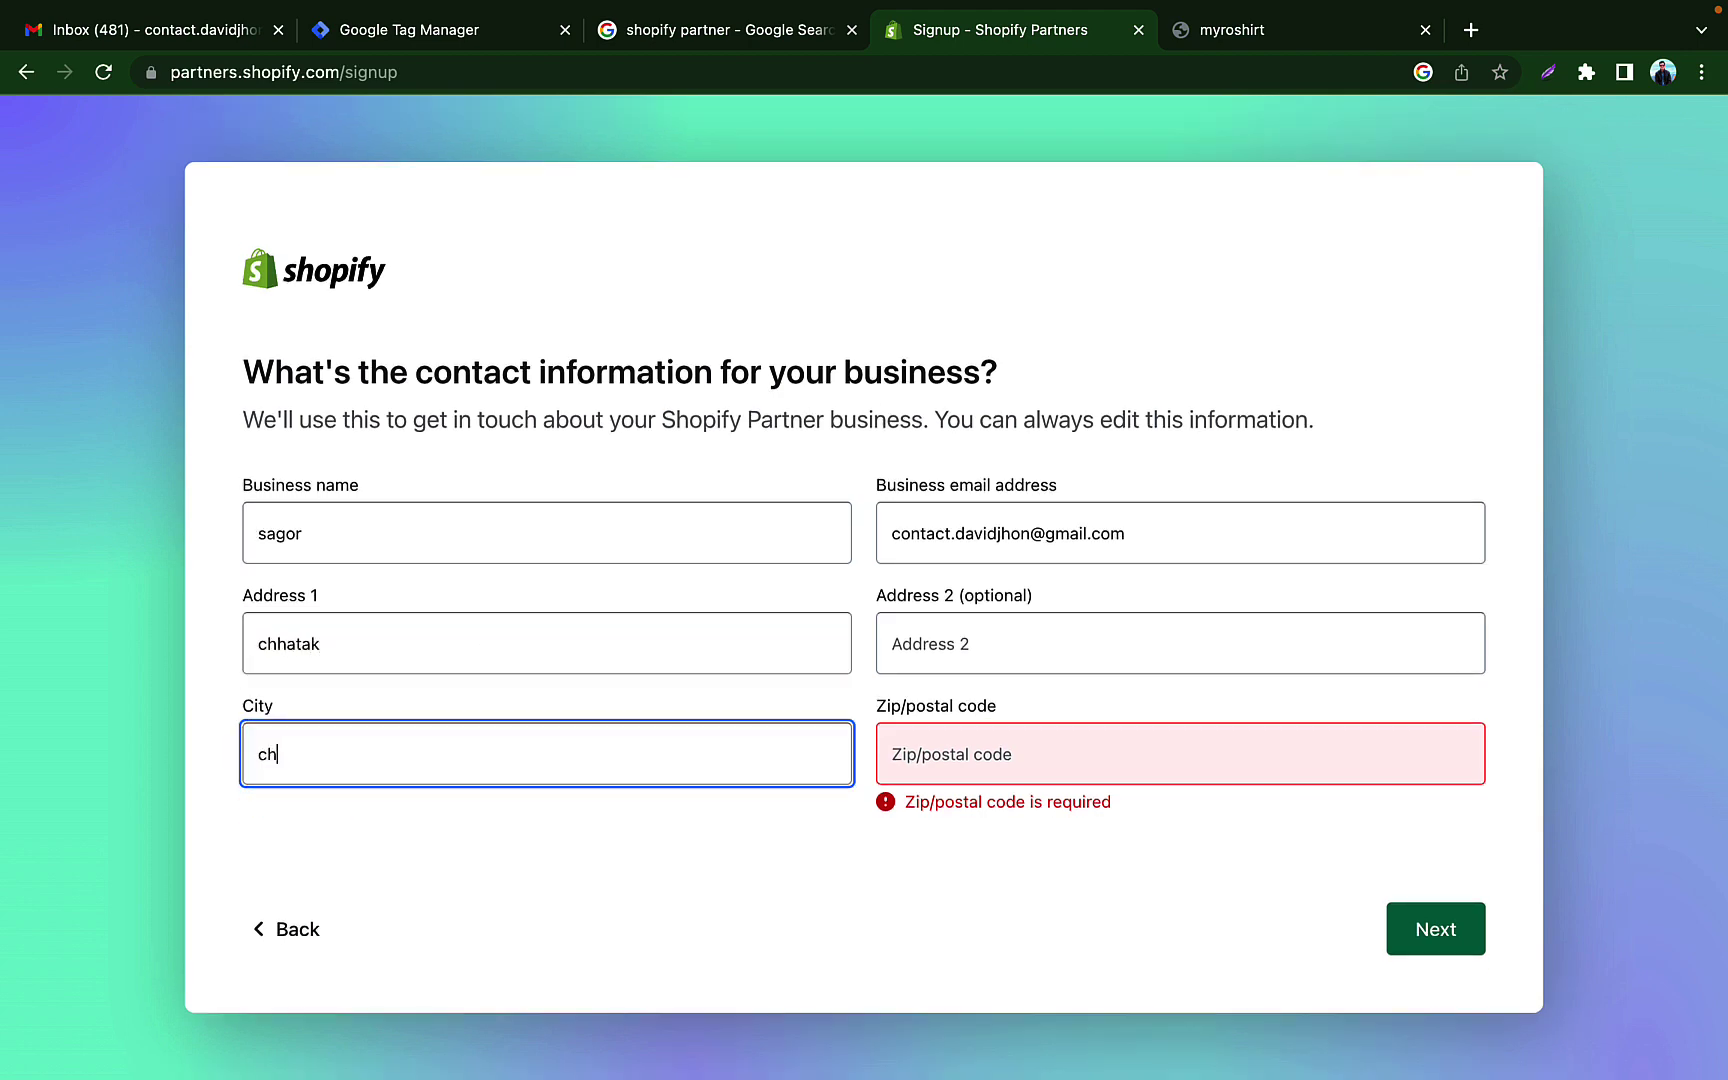
pyautogui.write('hatak')
pyautogui.click(955, 771)
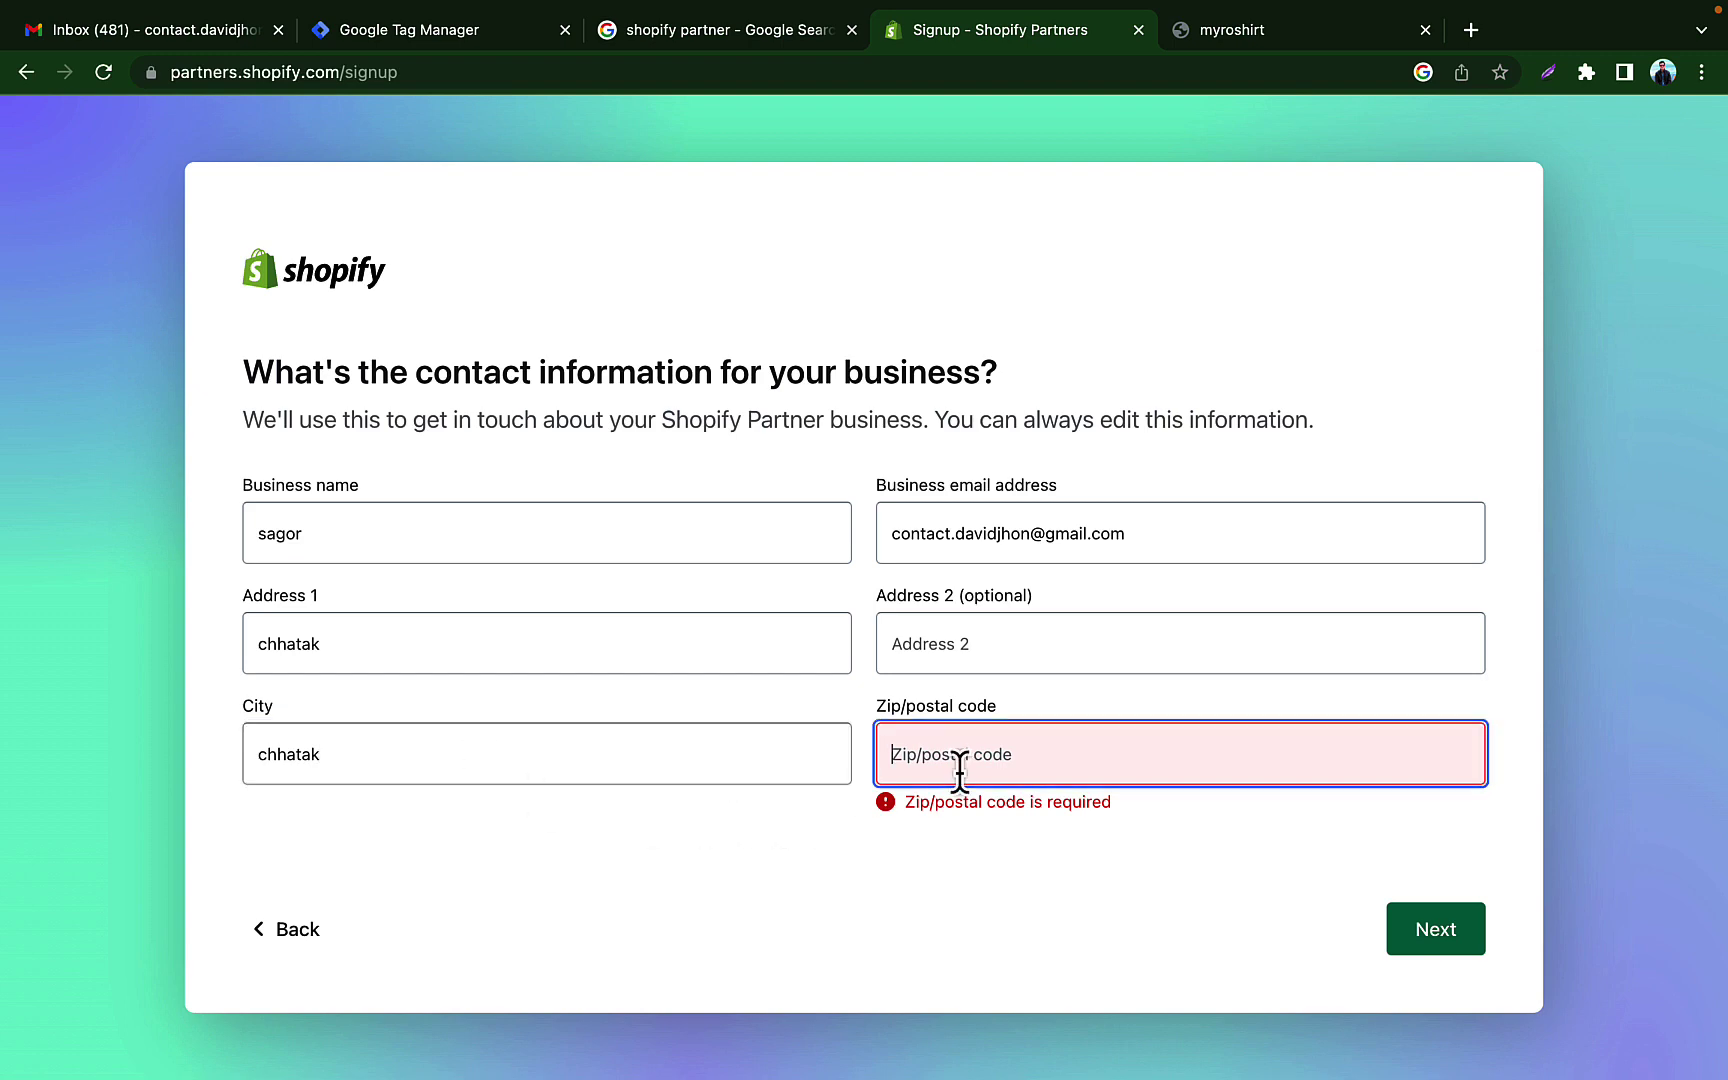
pyautogui.write('3080')
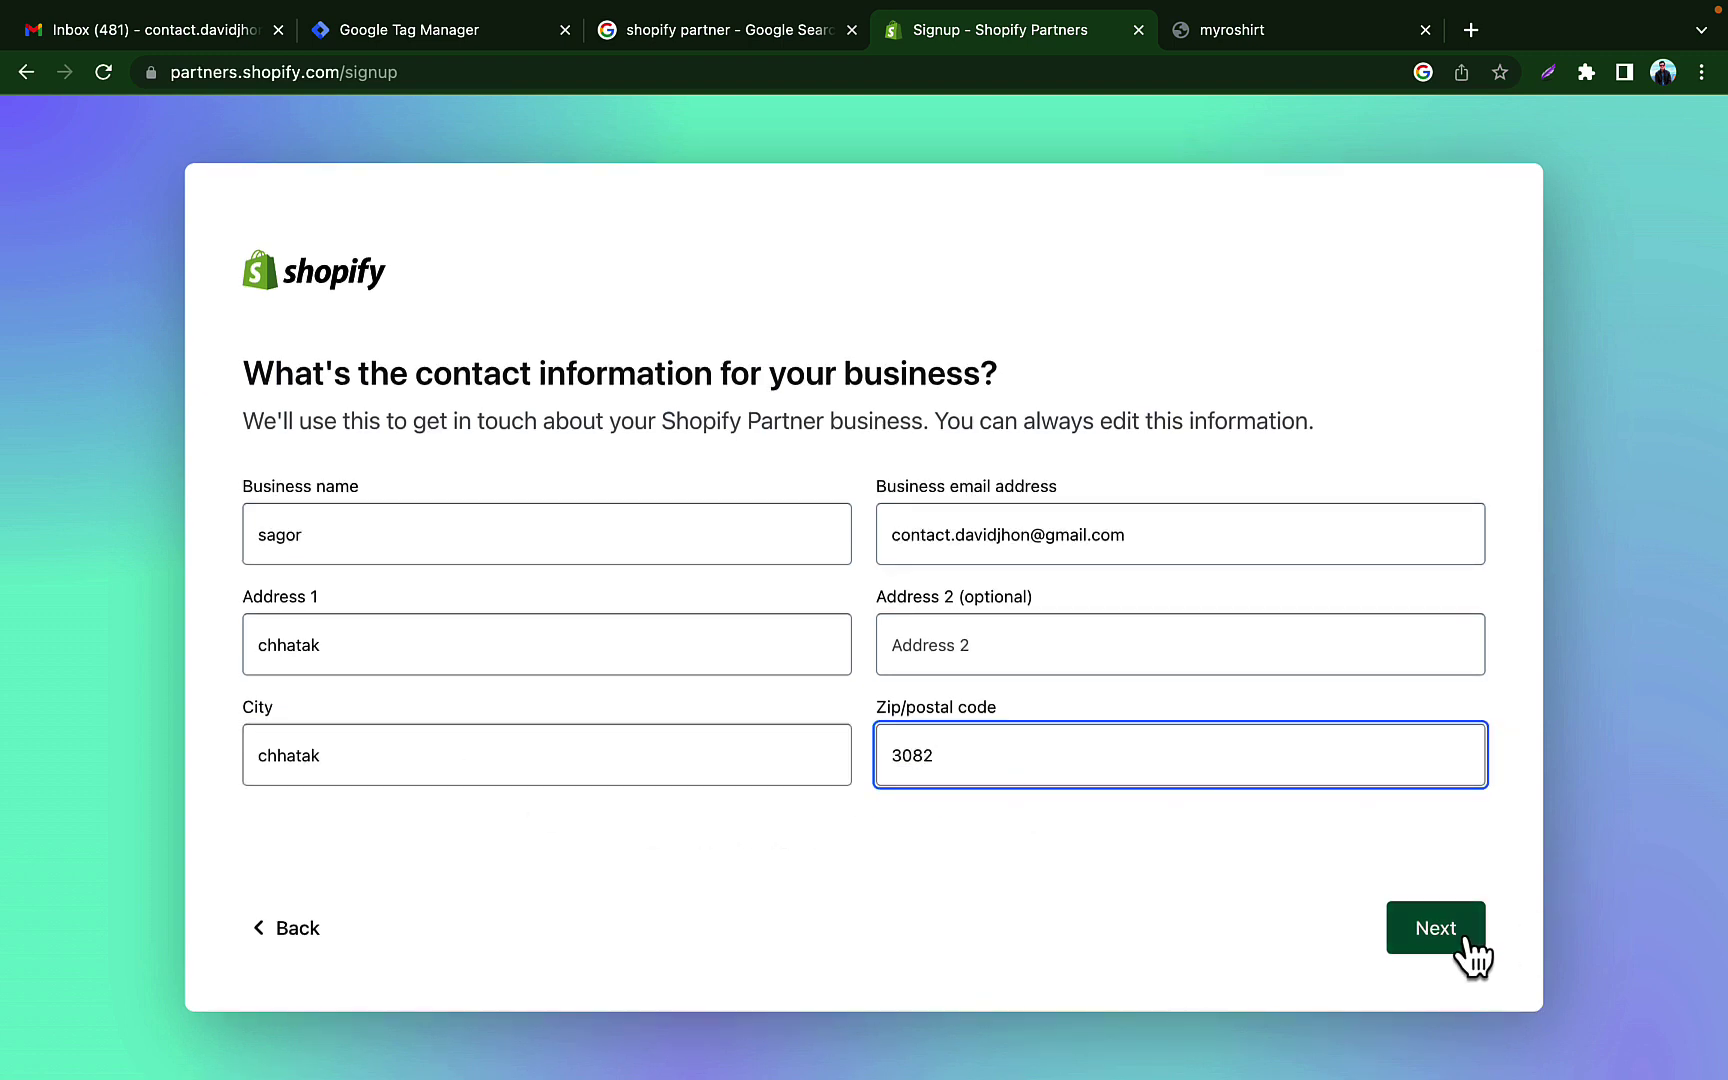
pyautogui.click(1466, 938)
# Step: Enter job title 'Digital marketer' and a phone number, accept the agreement, and submit
pyautogui.click(254, 836)
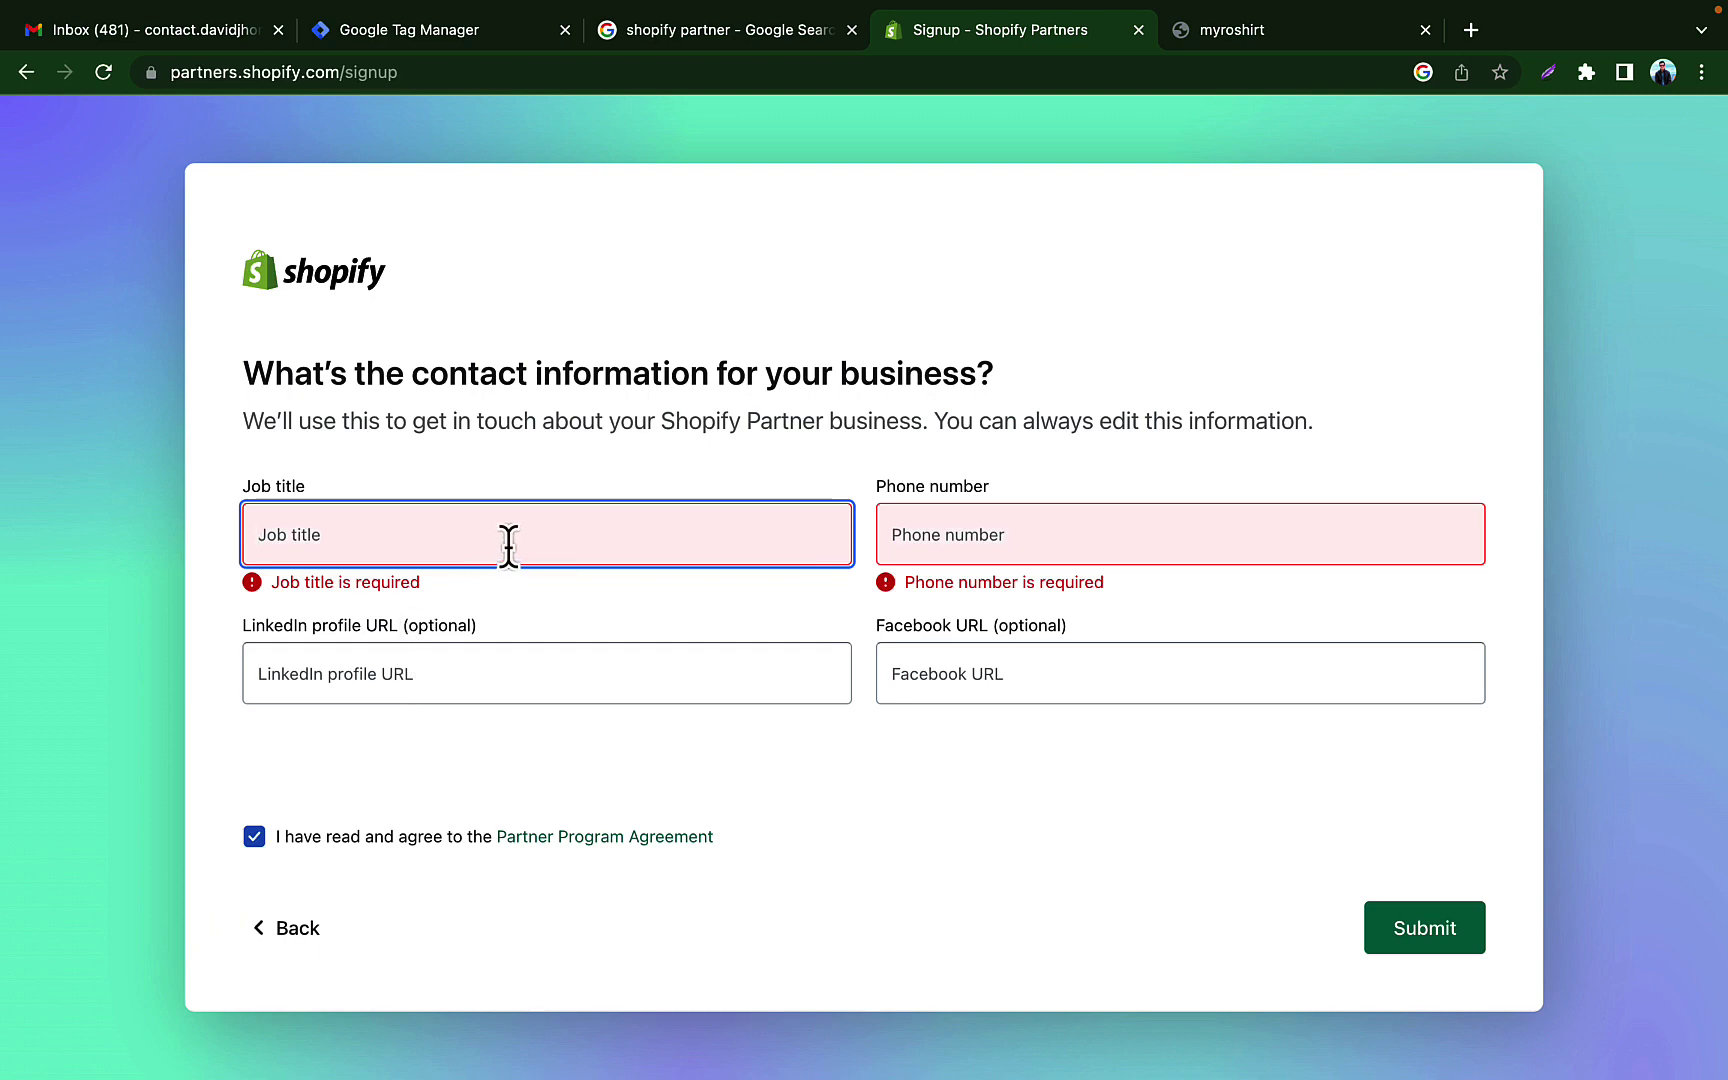
pyautogui.write('Digita')
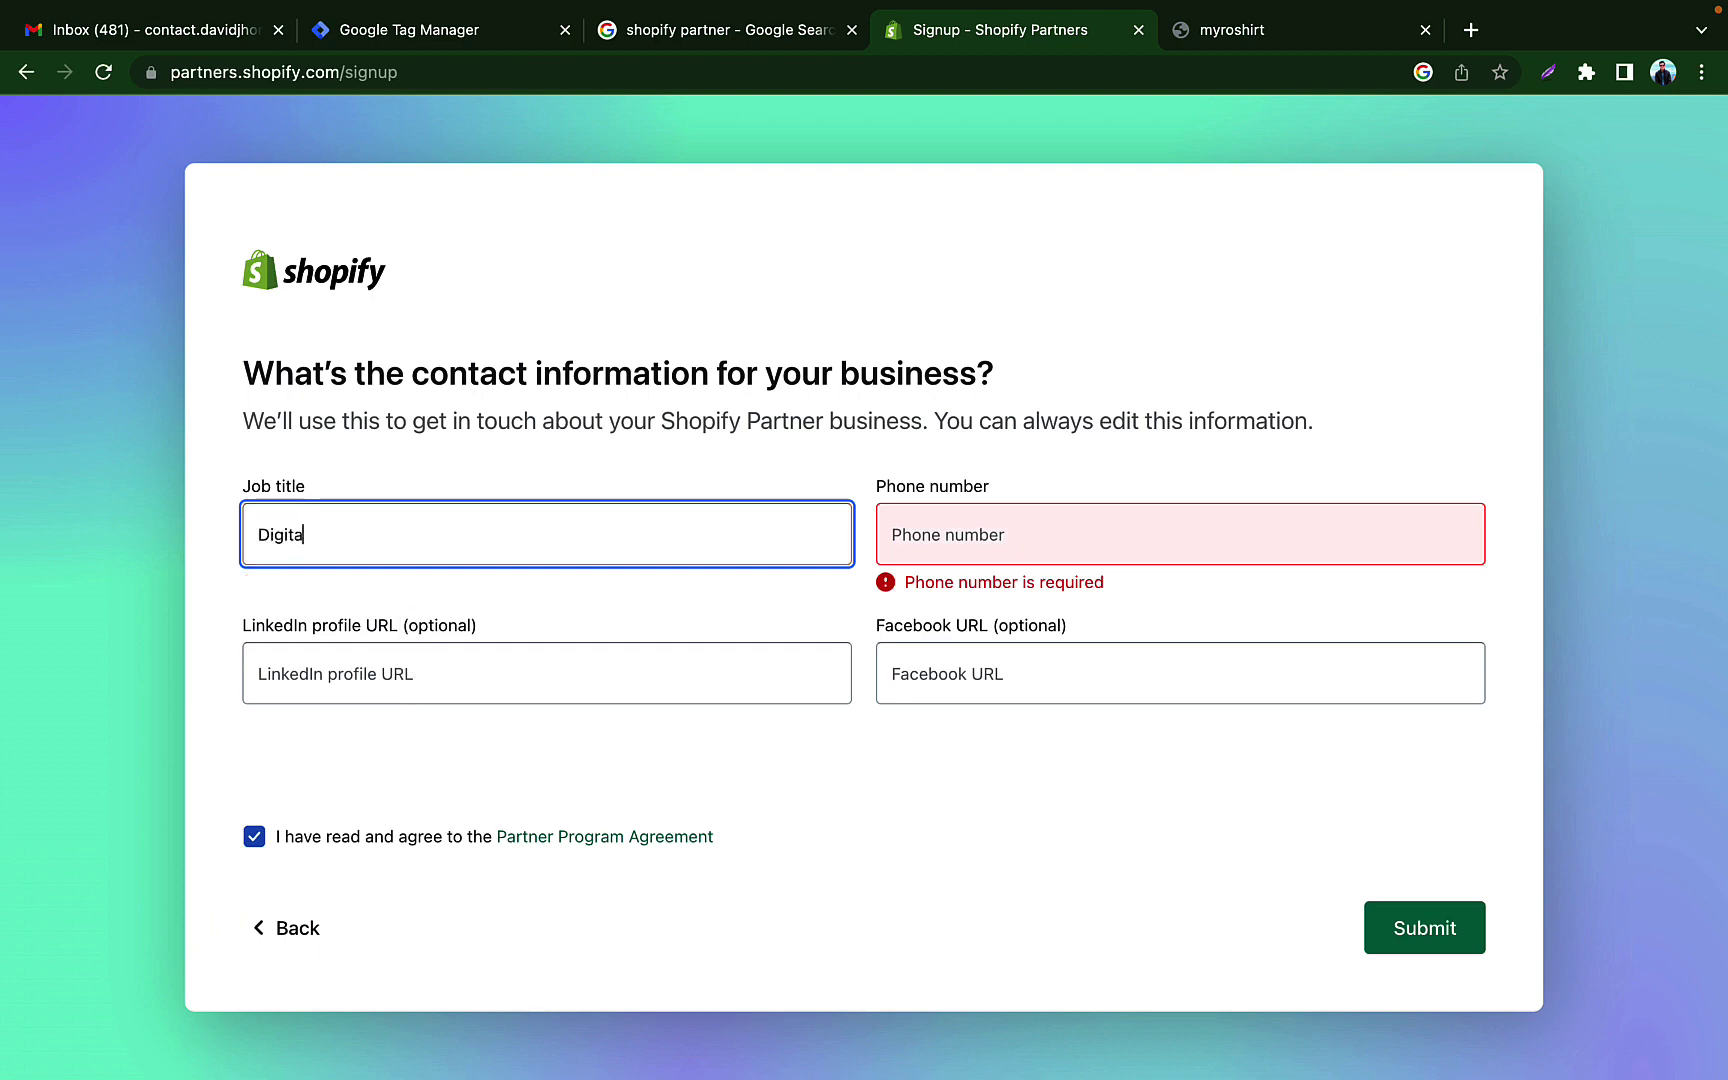
pyautogui.write('l marketer')
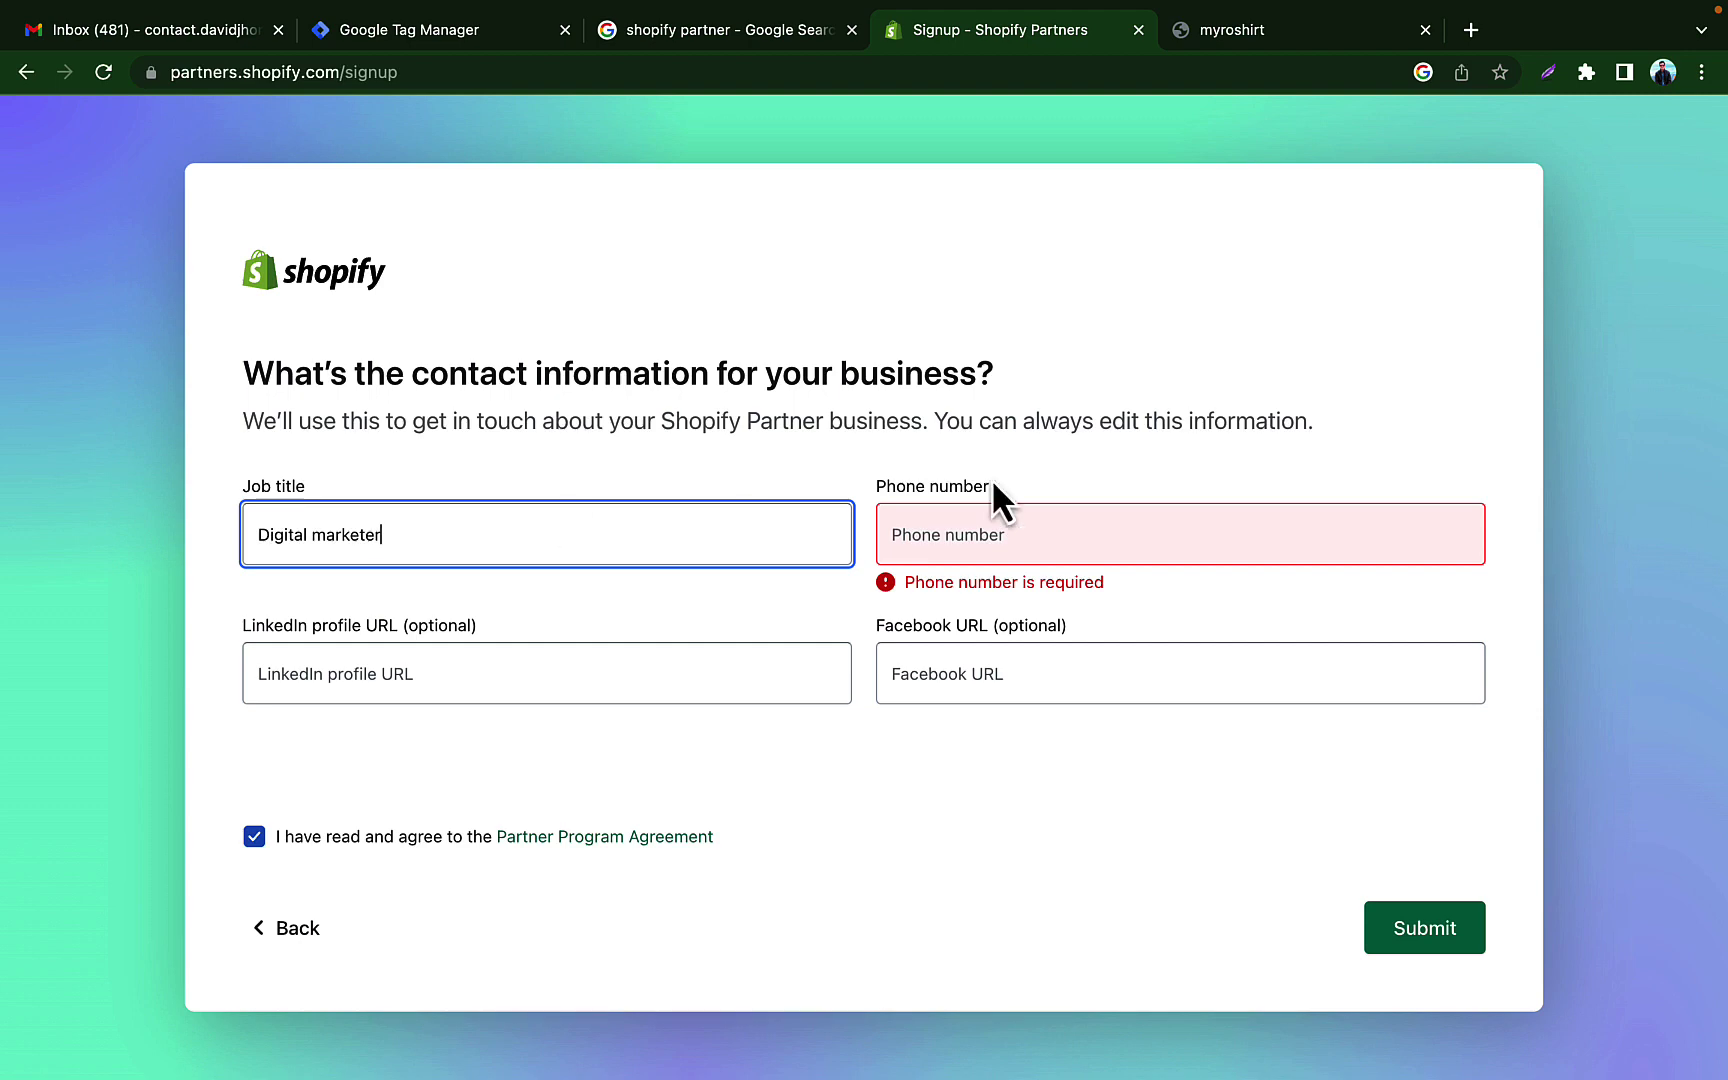
pyautogui.click(999, 534)
pyautogui.write('+')
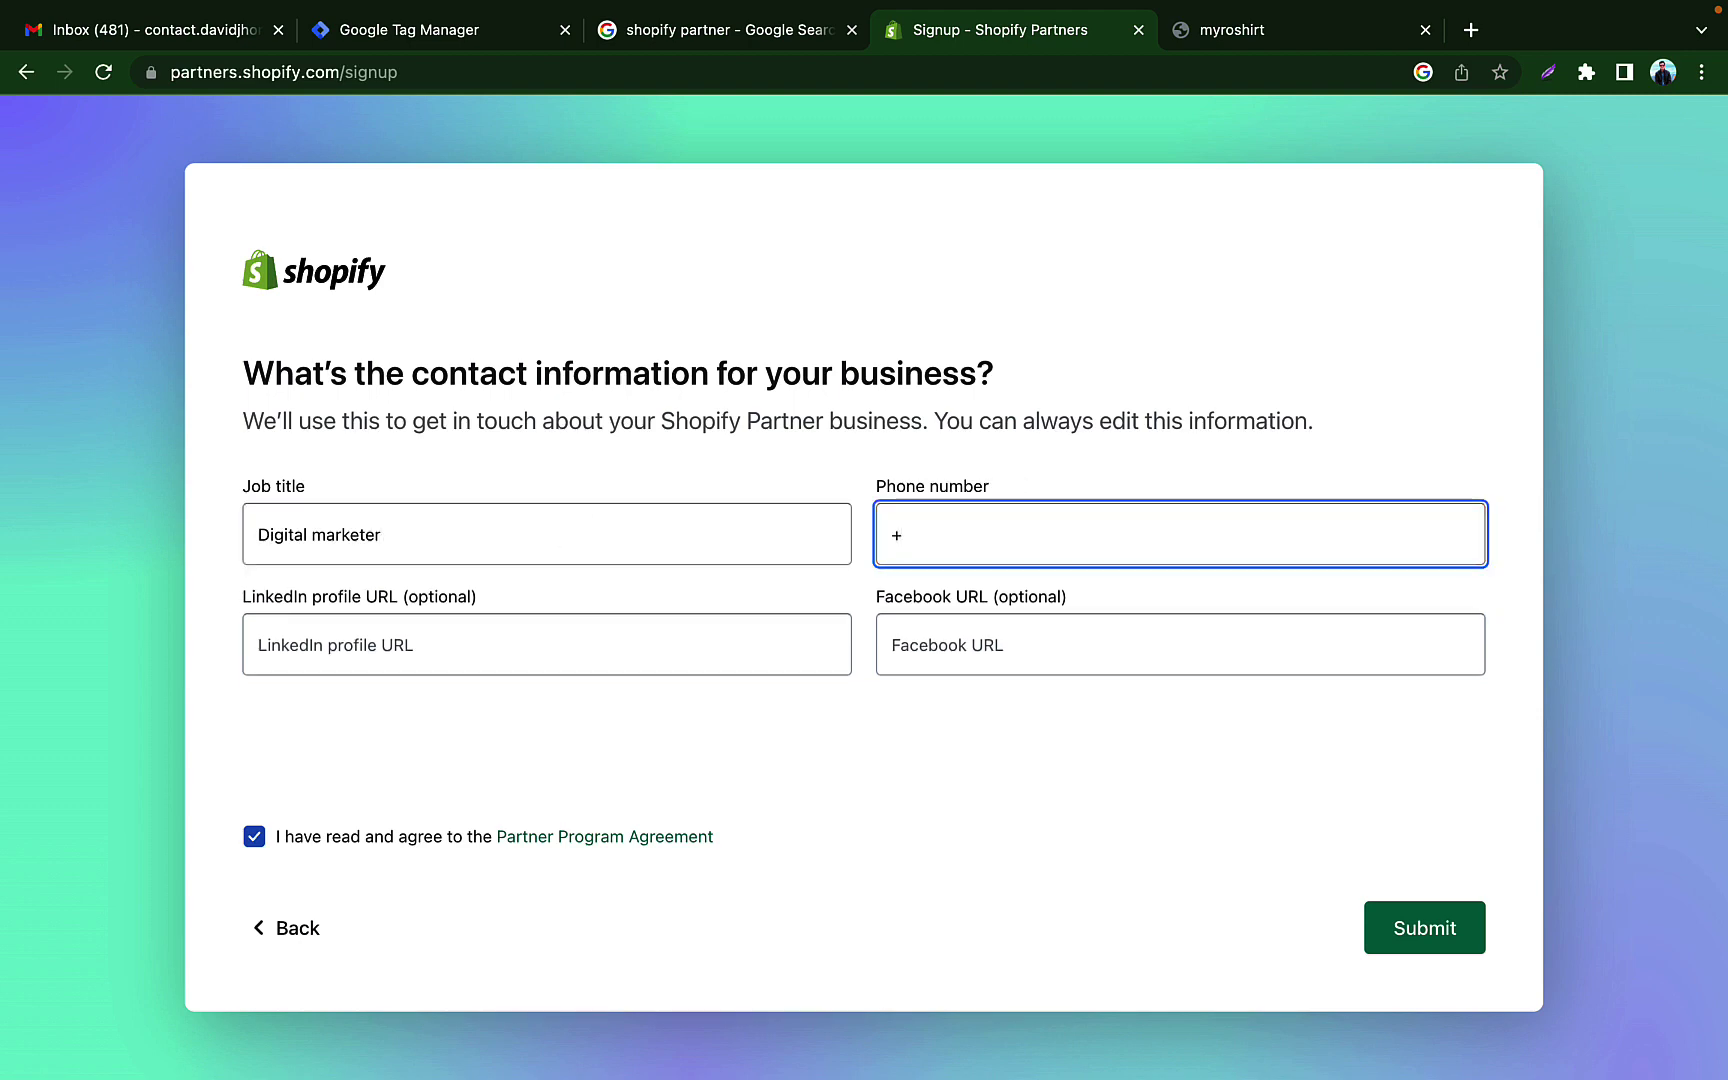
pyautogui.write('01928377')
pyautogui.click(1413, 927)
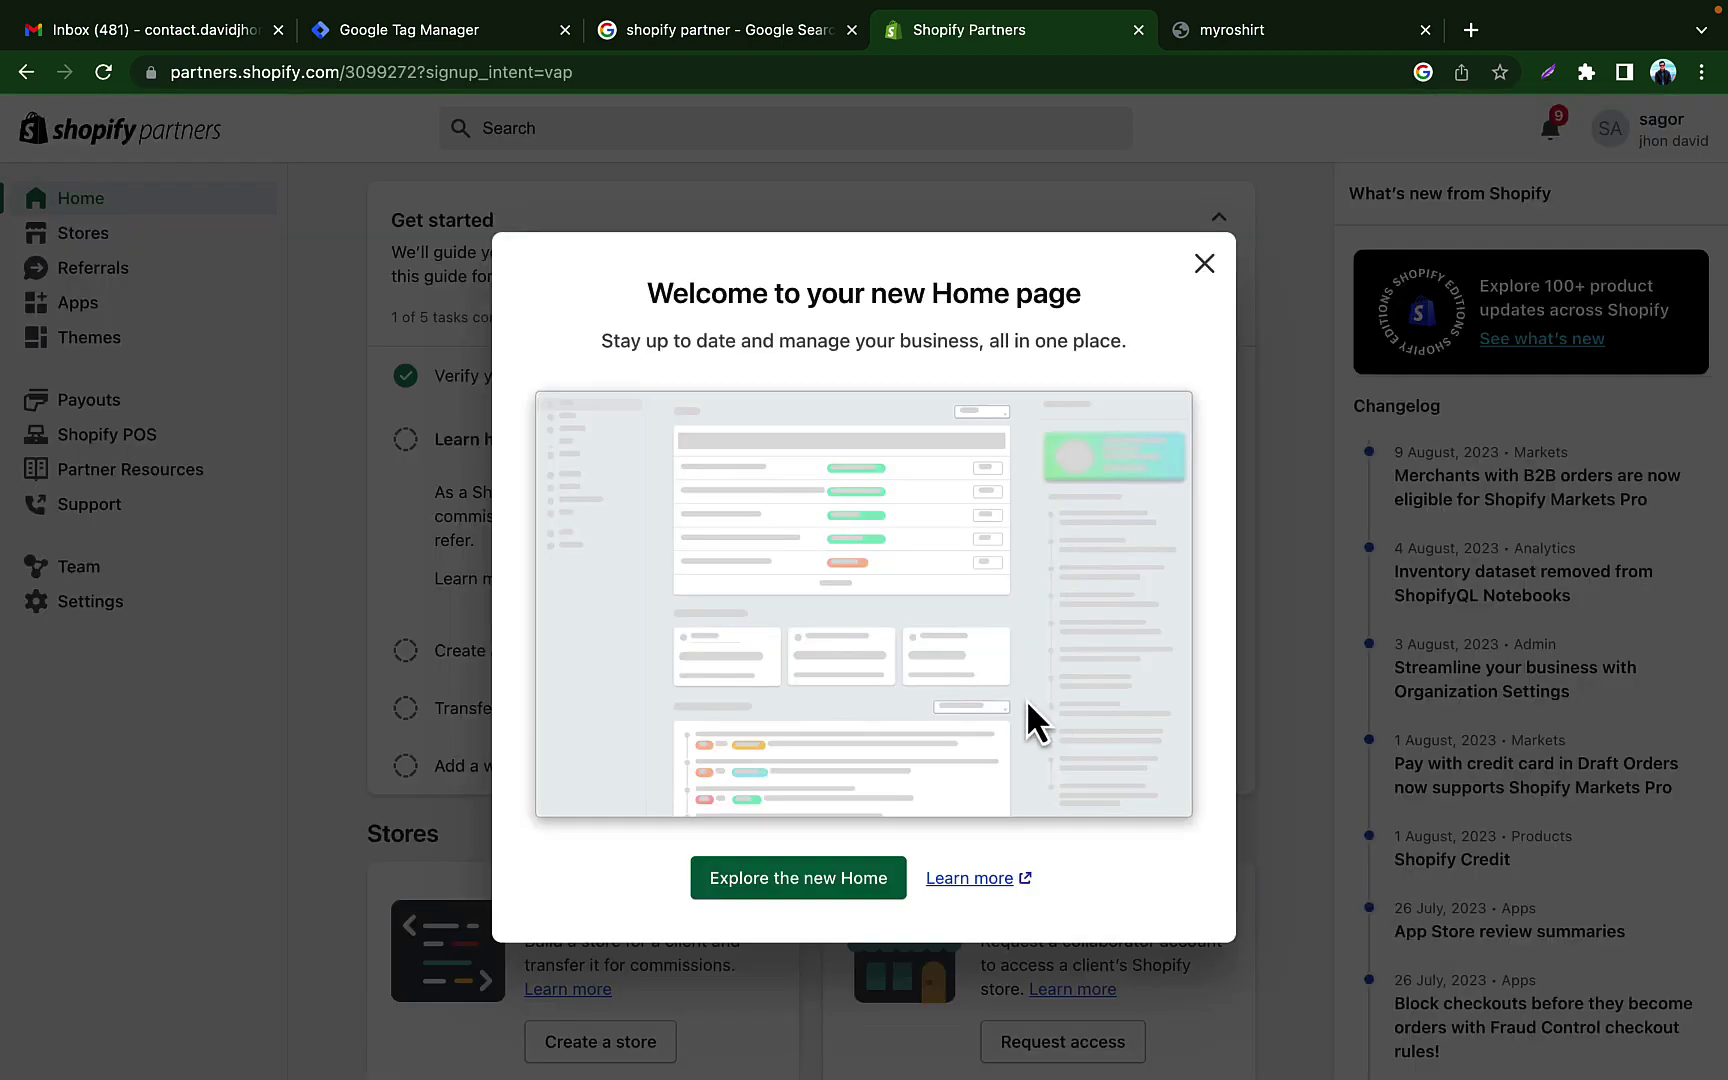
# Step: Close the 'Welcome to your new Home page' dialog
pyautogui.click(1204, 263)
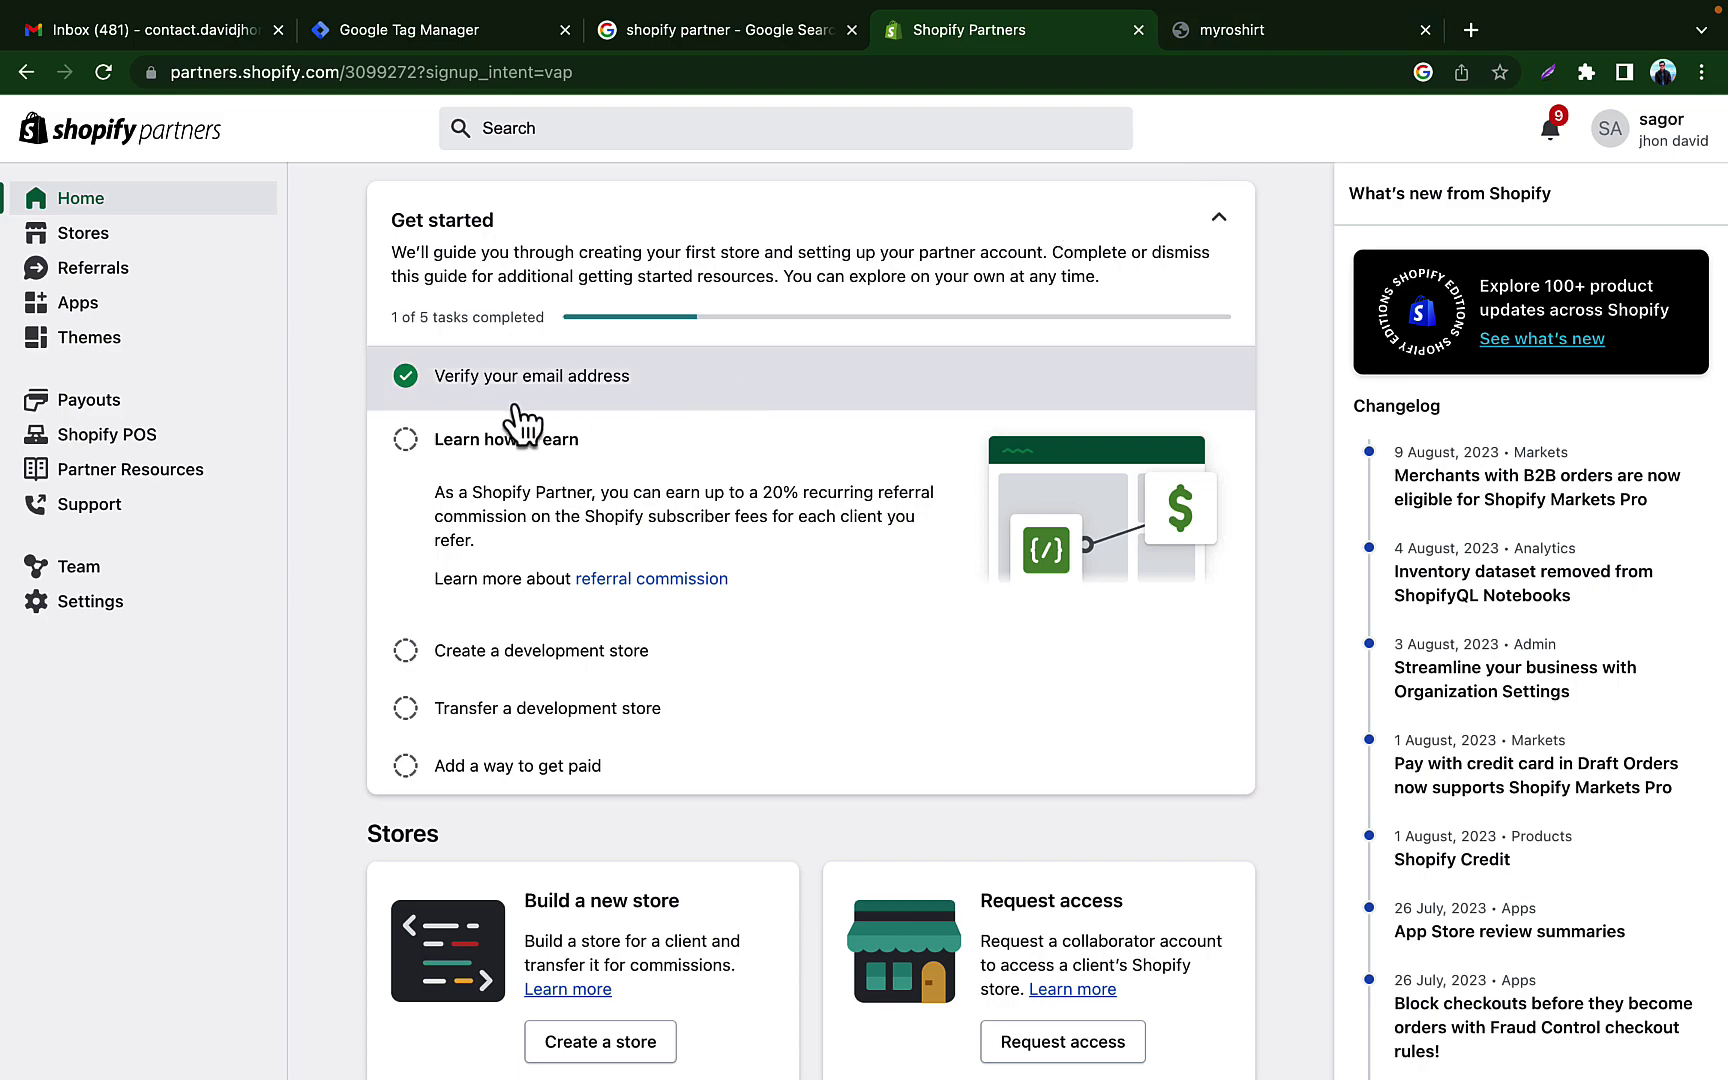
pyautogui.click(178, 36)
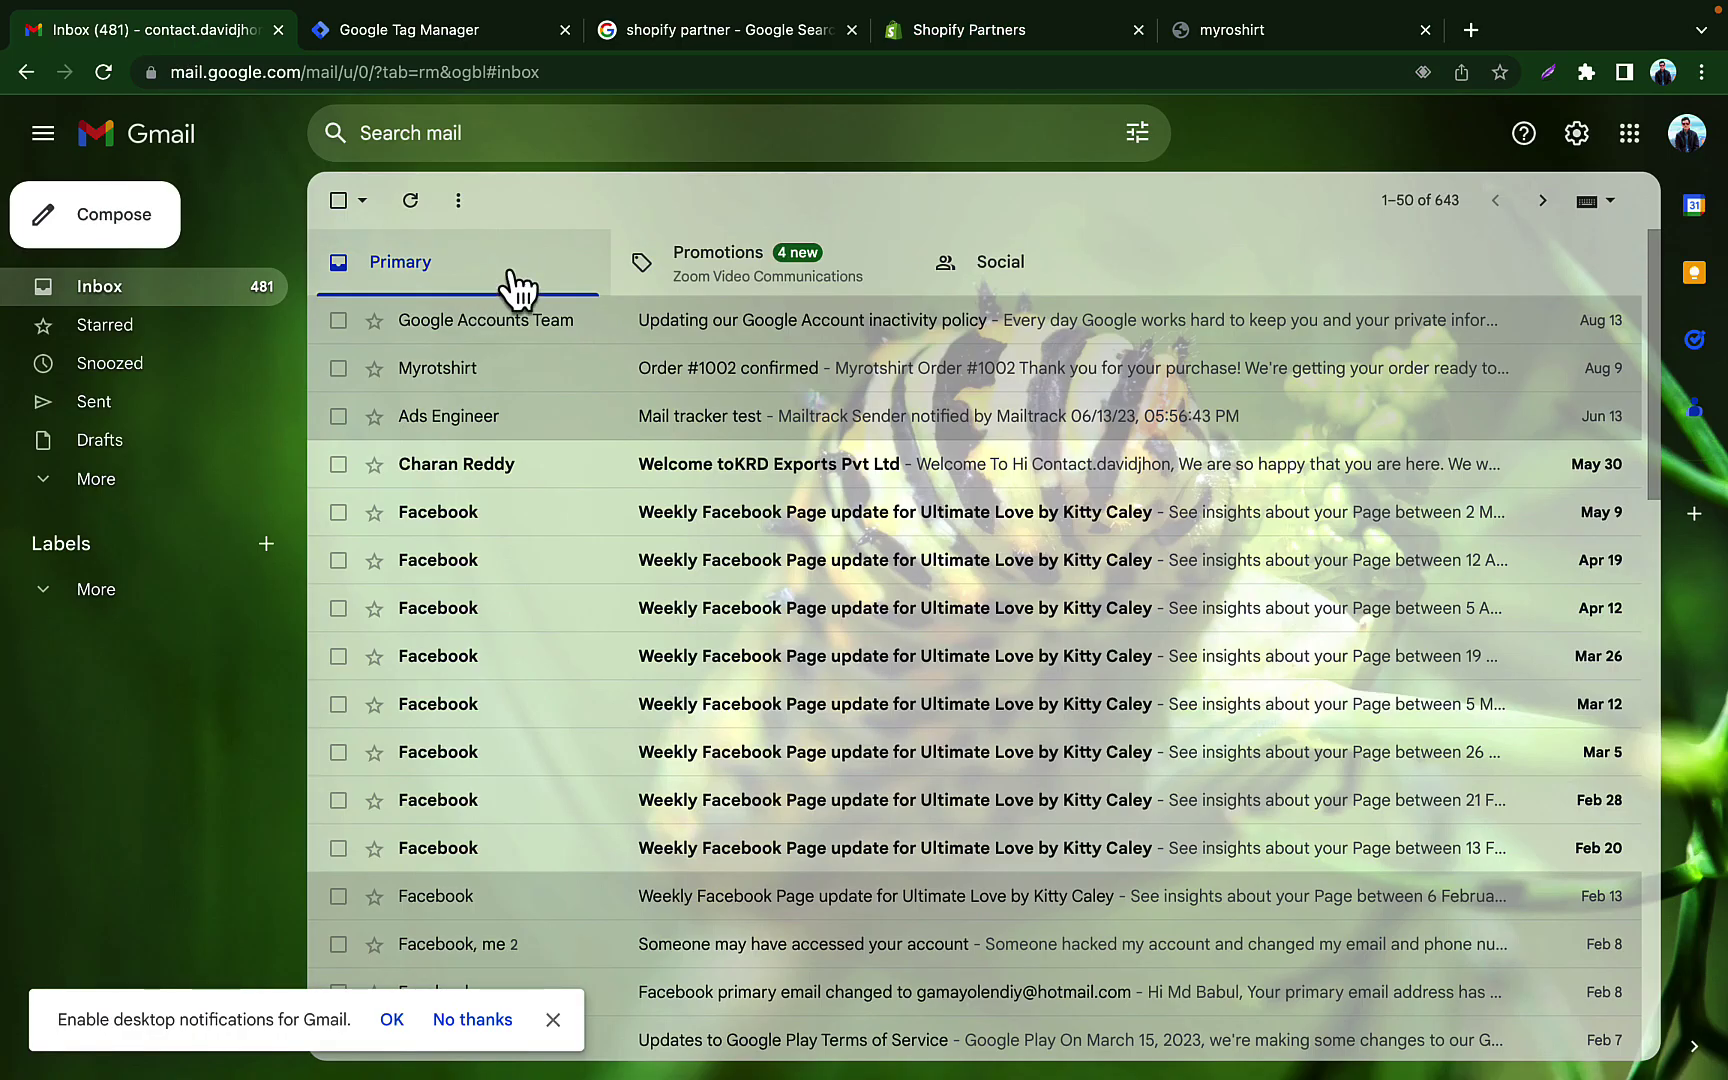
pyautogui.click(104, 72)
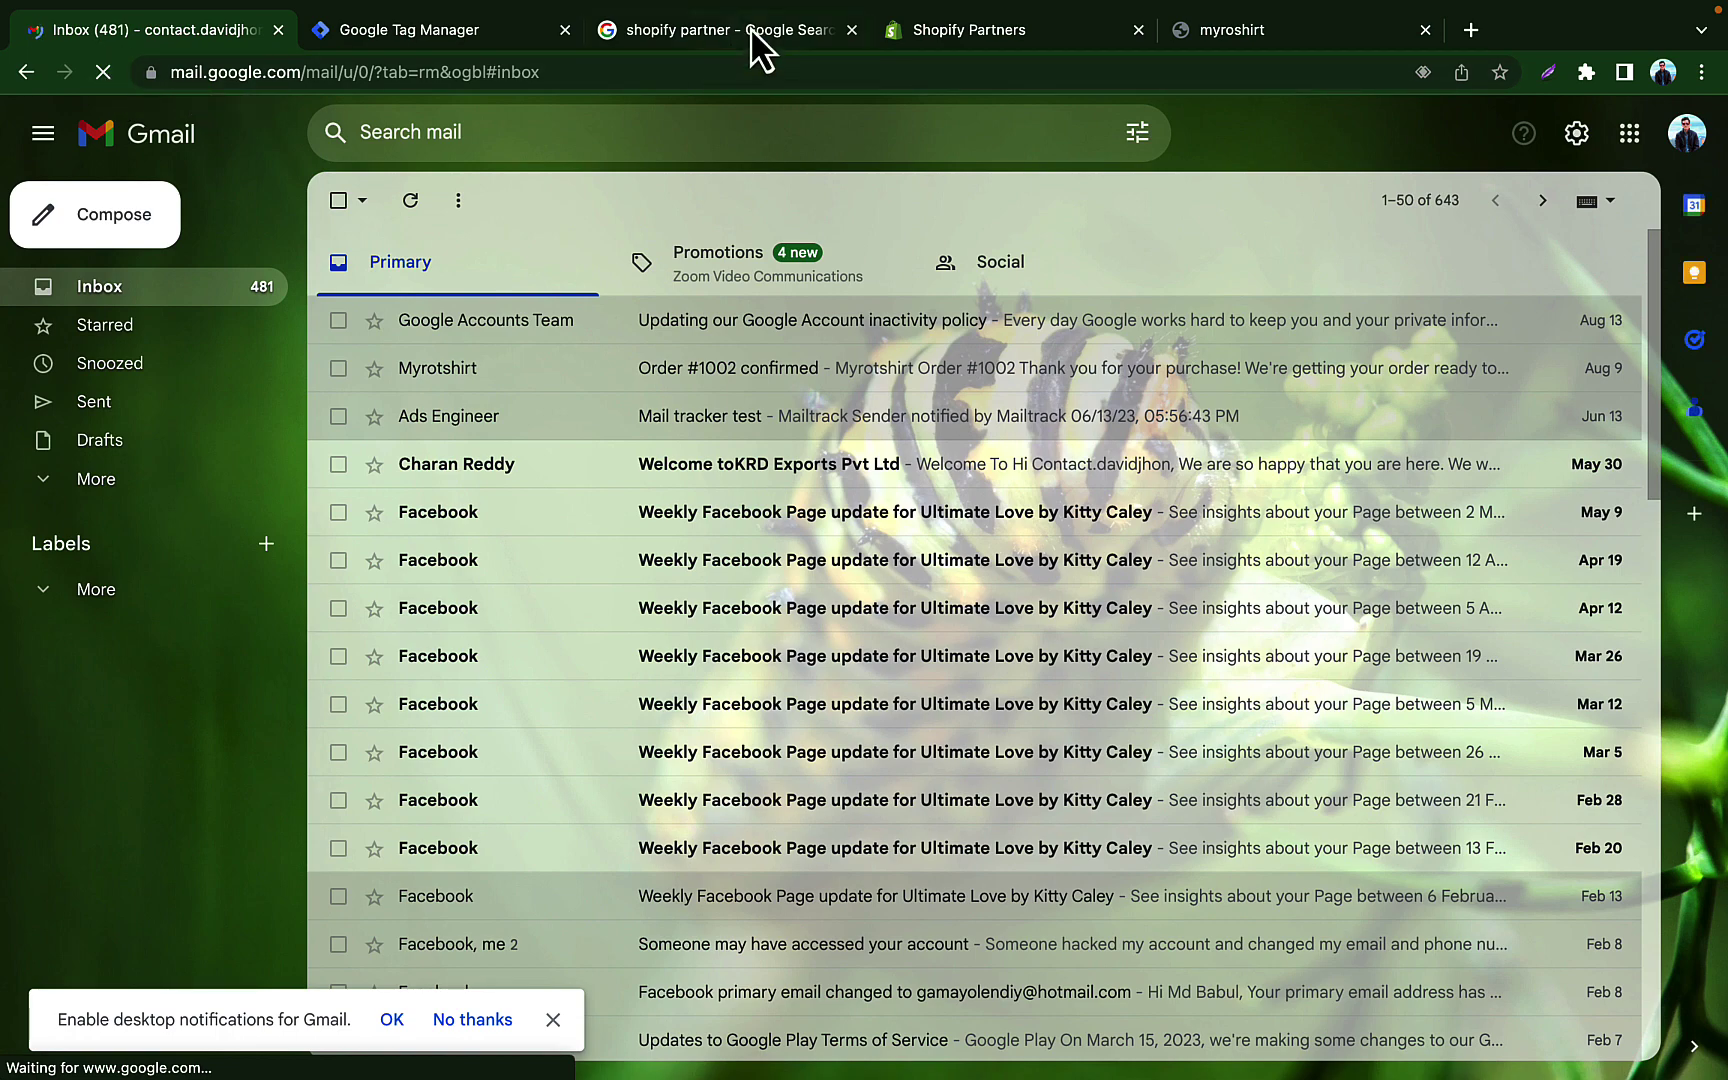
pyautogui.click(756, 40)
pyautogui.click(1055, 34)
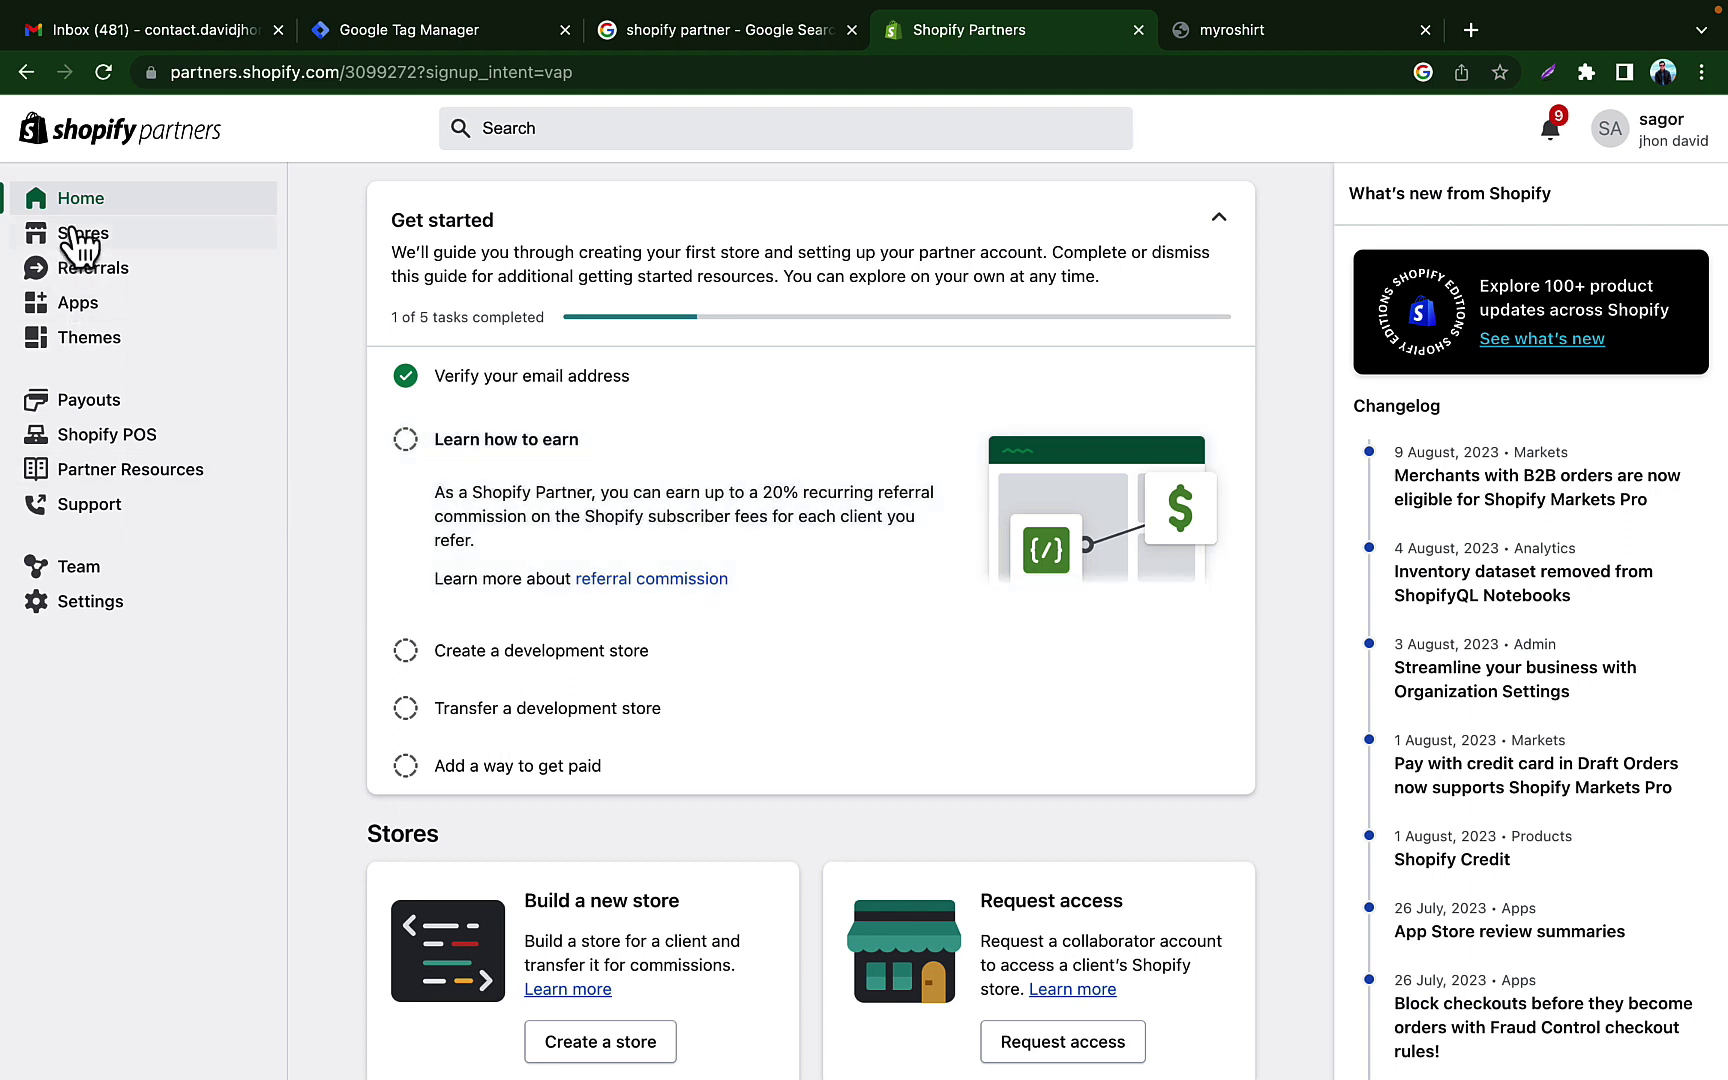
# Step: From the Stores list, start a new development store of the 'test and build' type
pyautogui.click(104, 240)
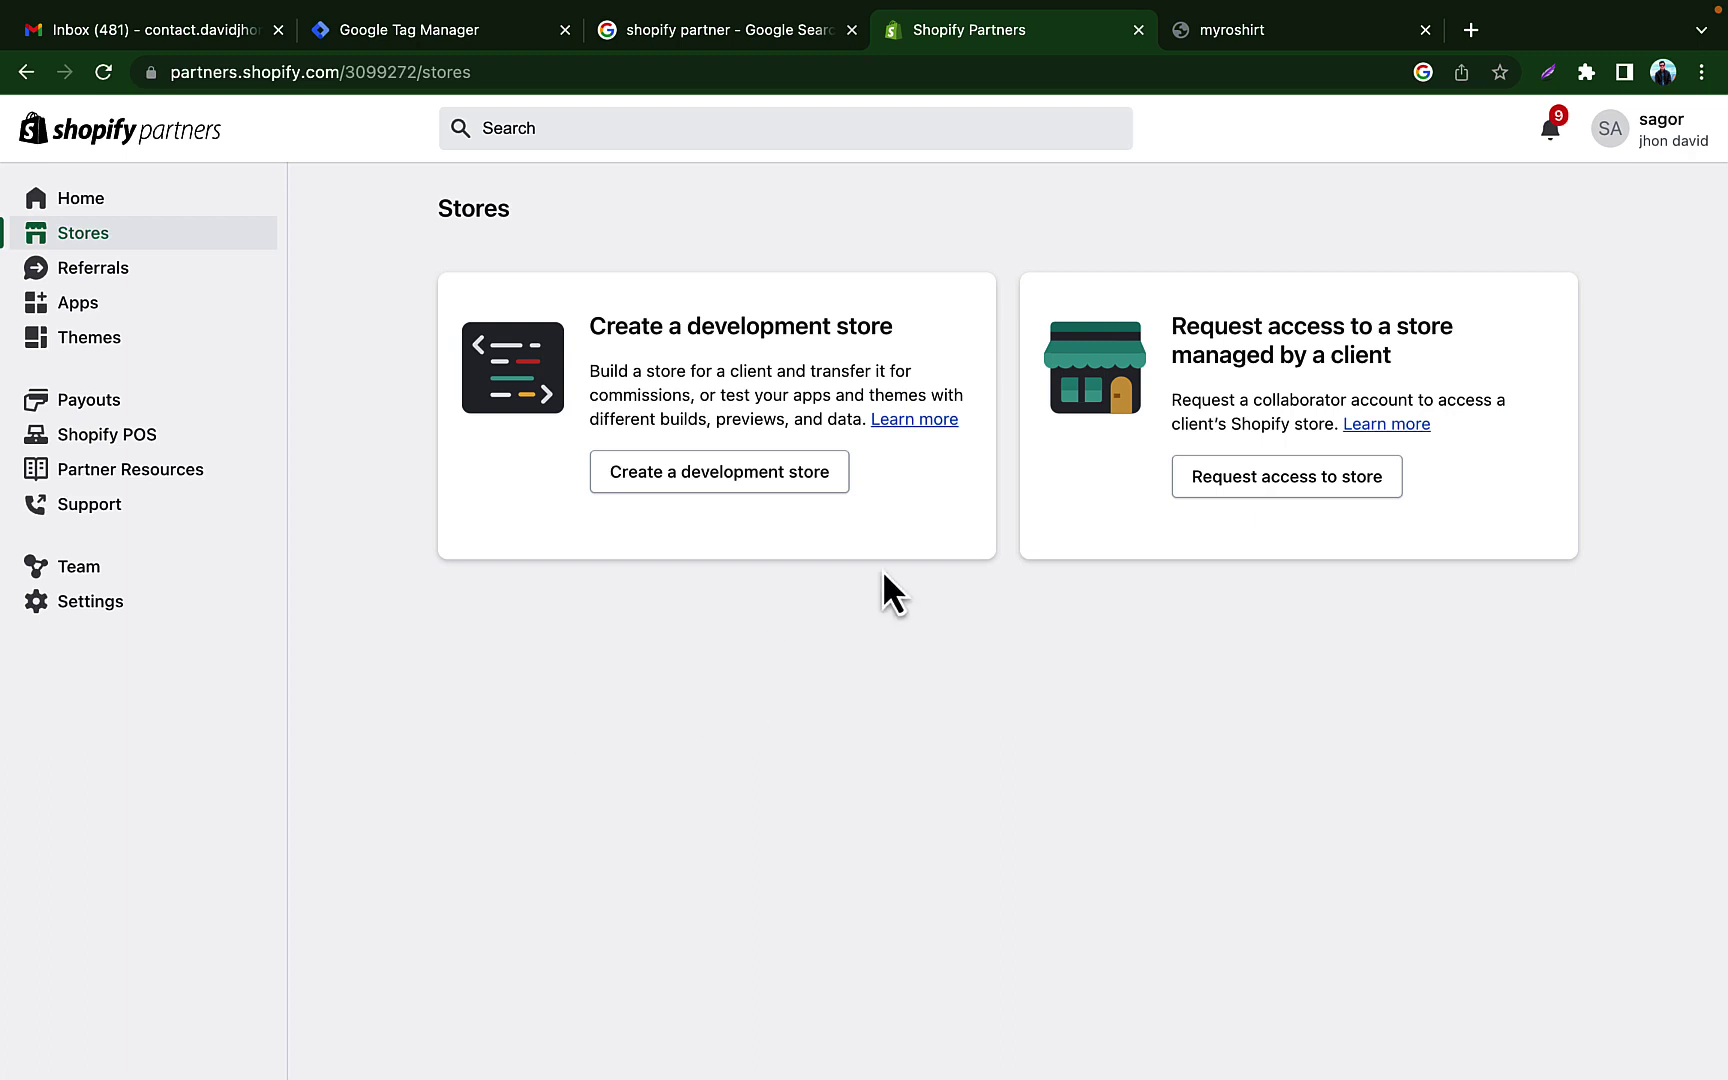
pyautogui.click(776, 480)
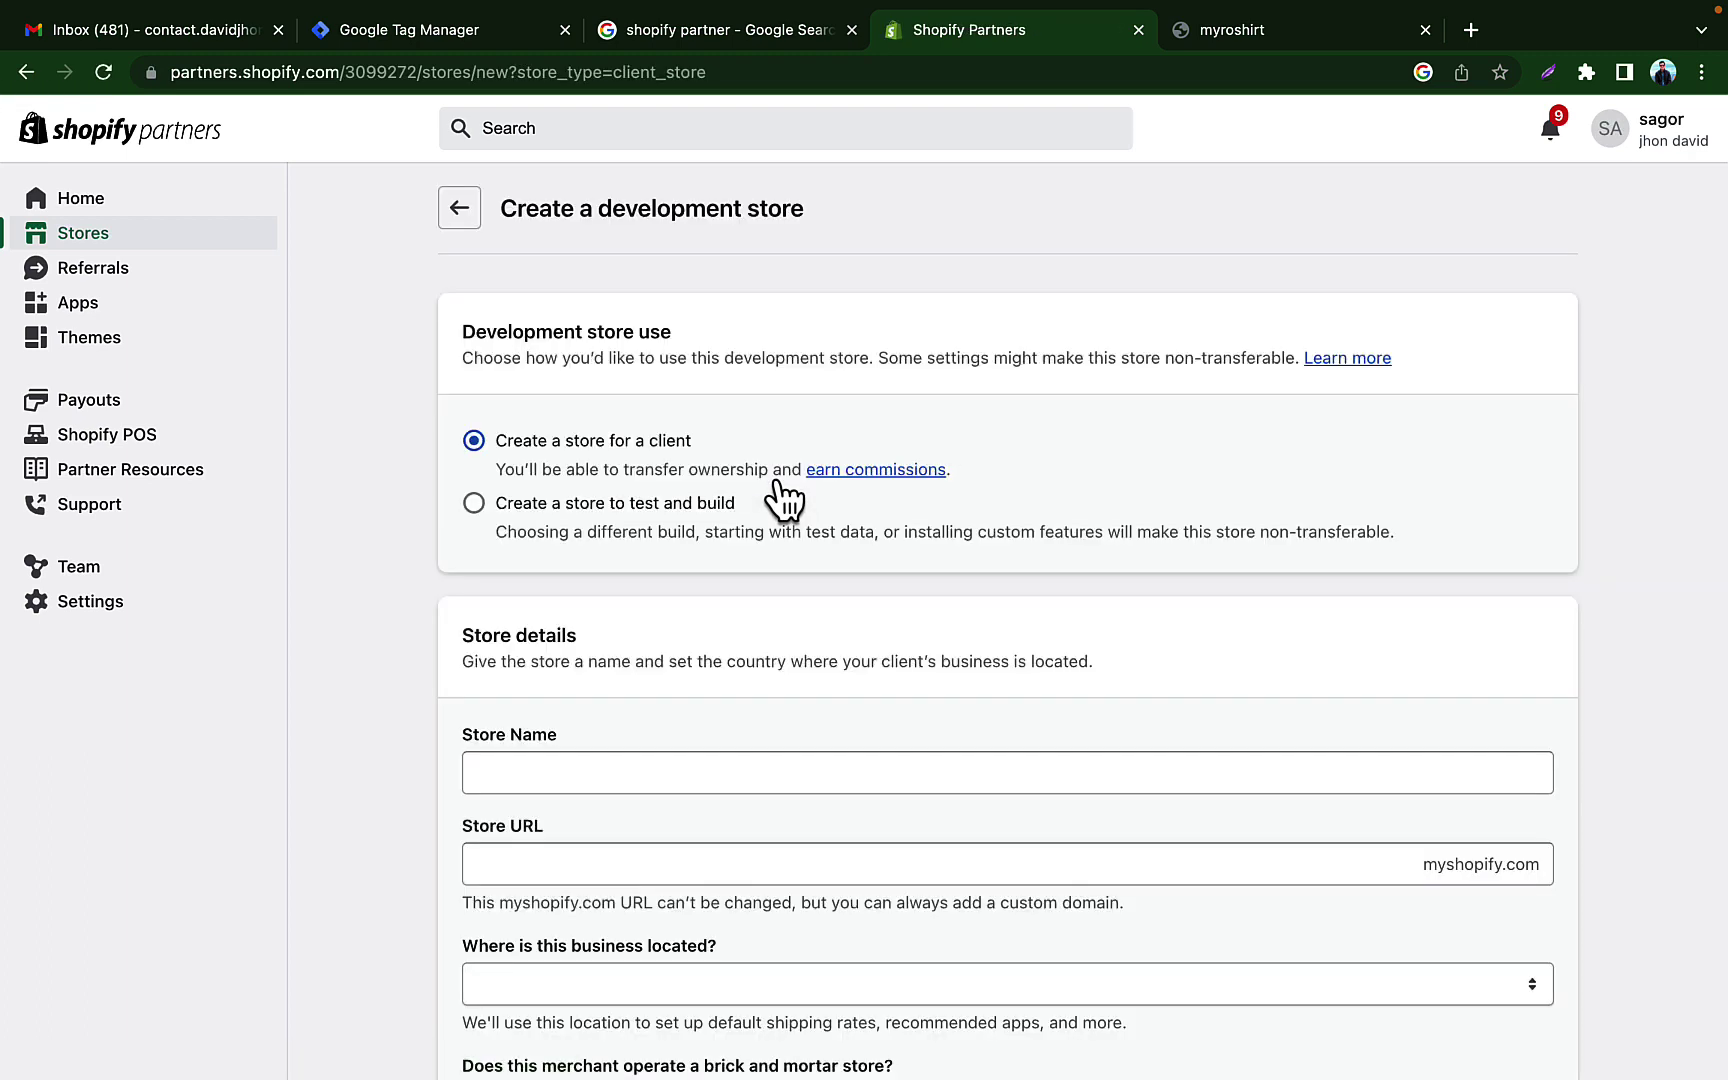
pyautogui.click(474, 505)
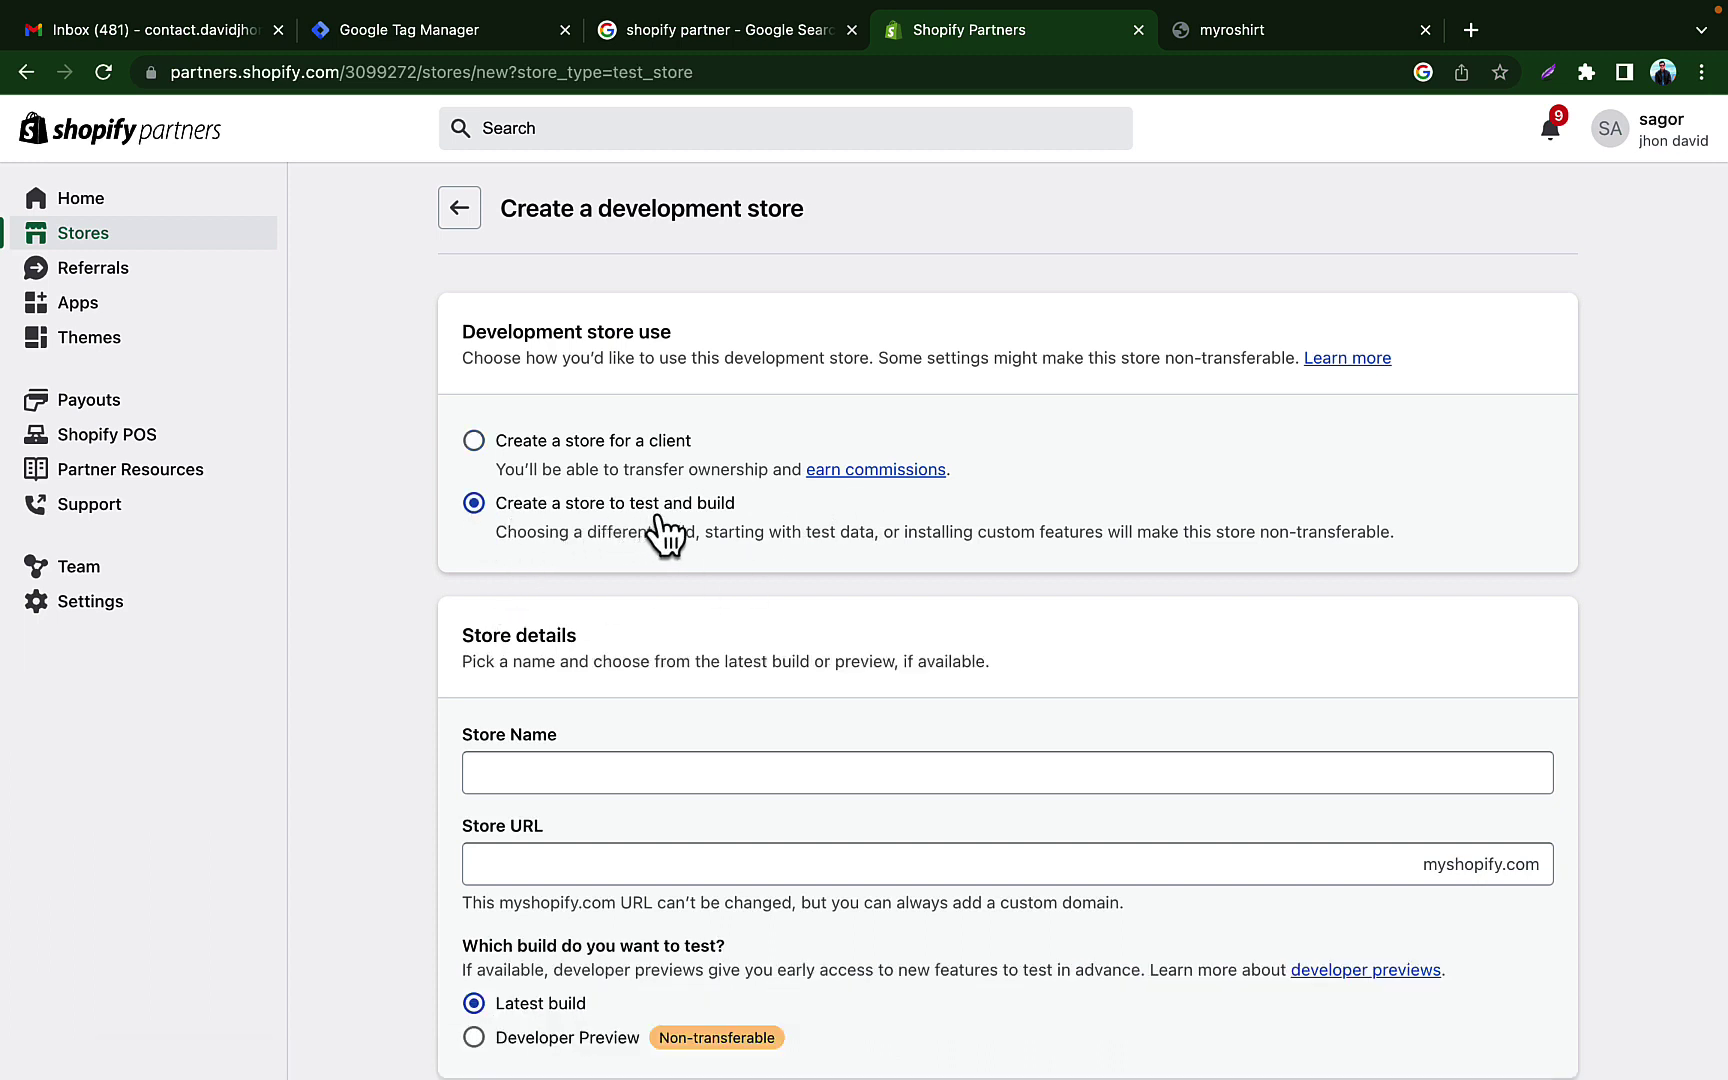
pyautogui.scroll(-2, 742, 508)
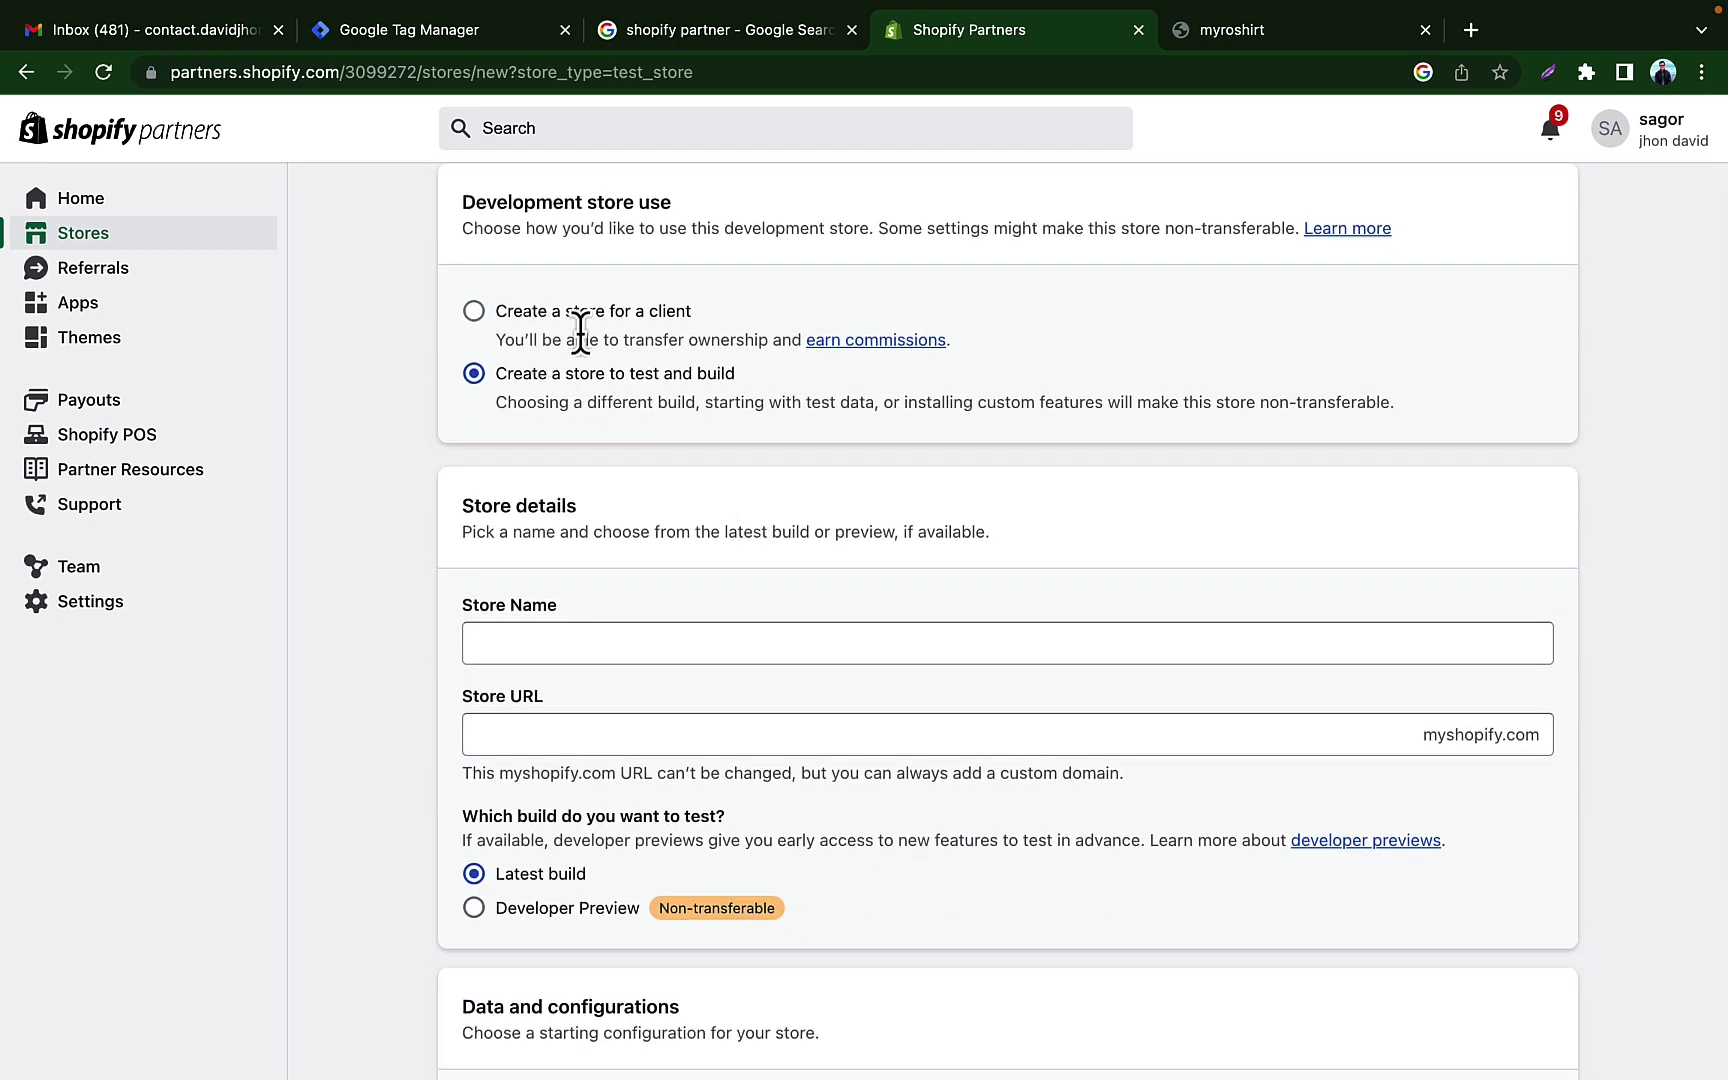
pyautogui.scroll(-3, 752, 343)
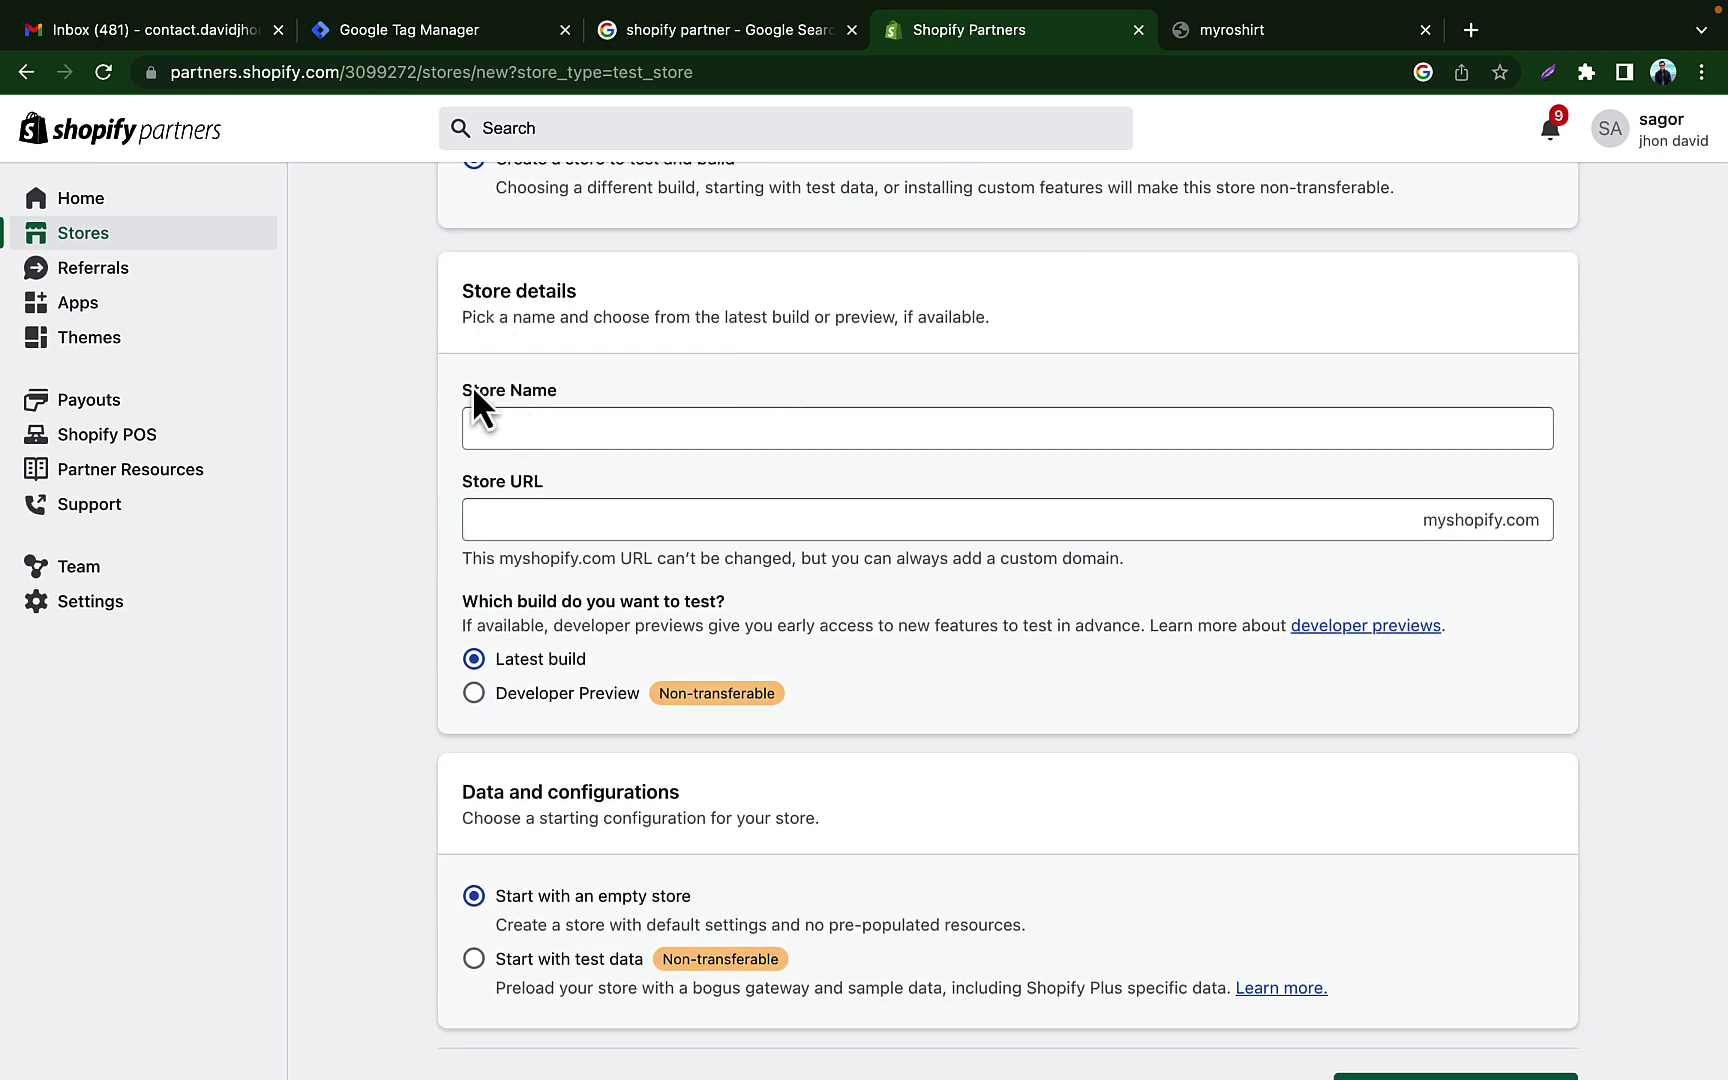
# Step: Name the store davidshopbd, confirm its URL is available, and create the development store
pyautogui.click(667, 432)
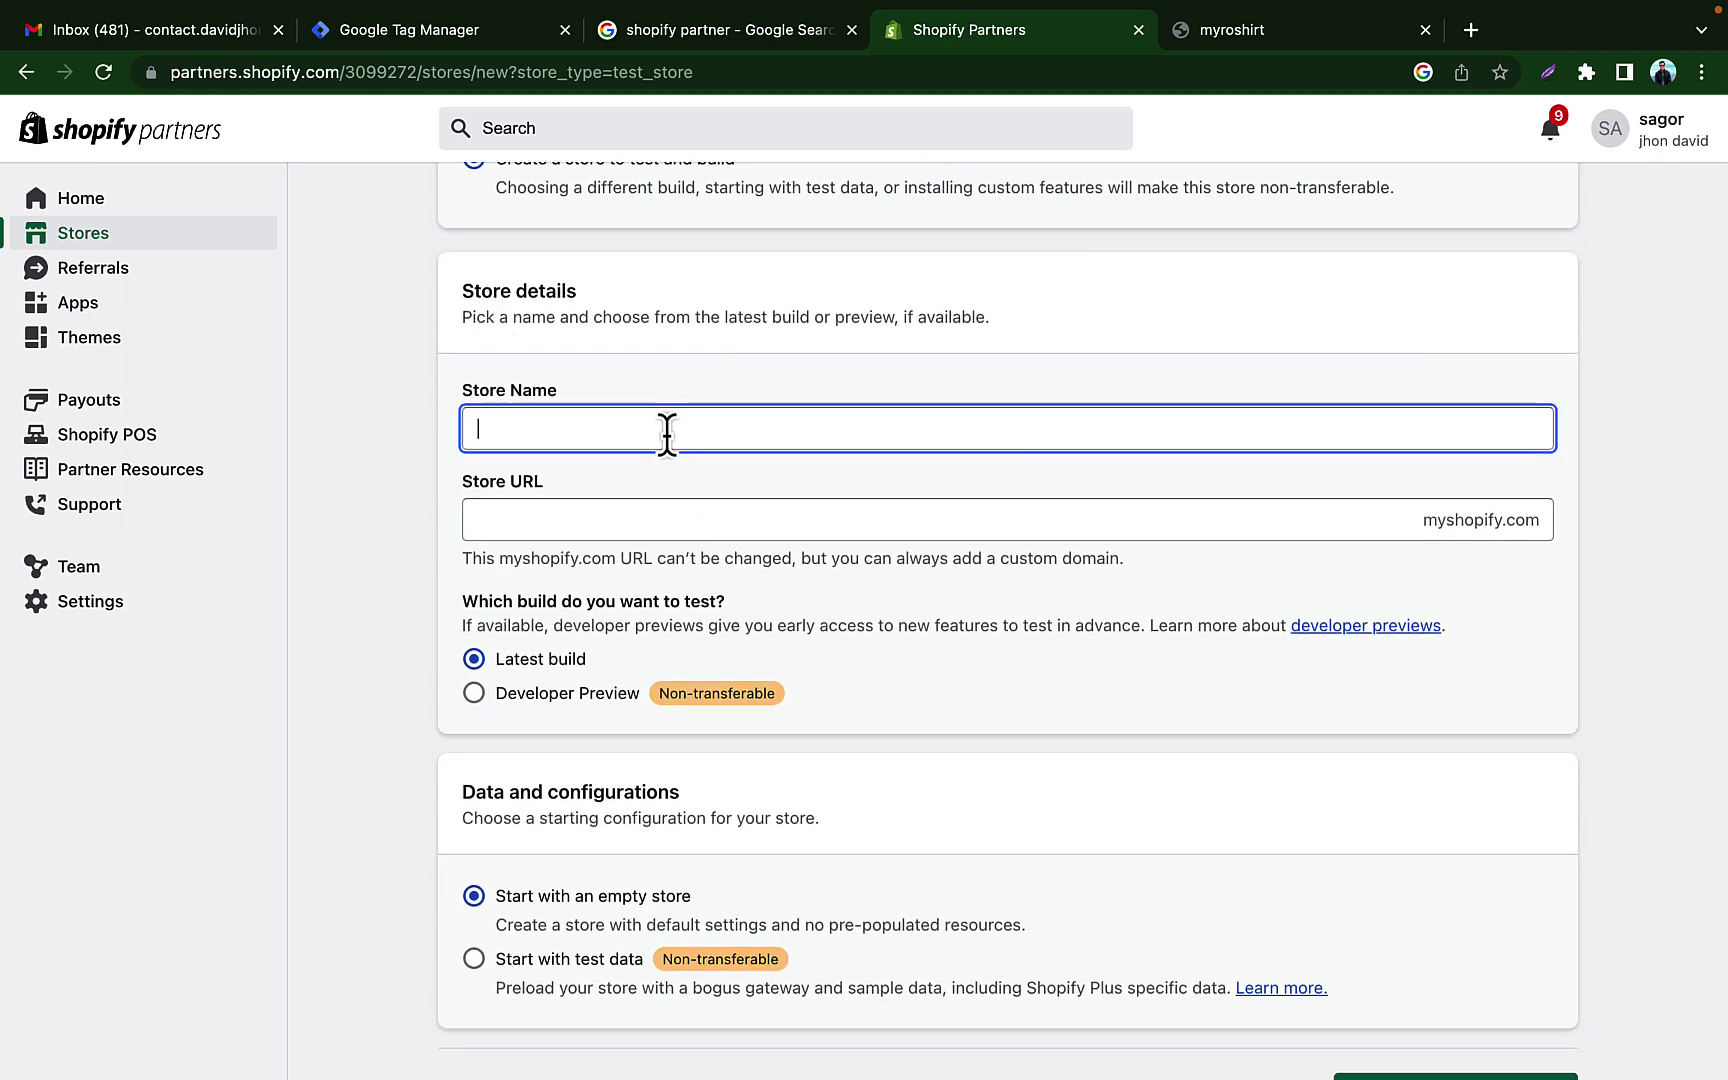
pyautogui.write('jhonshop')
pyautogui.click(815, 483)
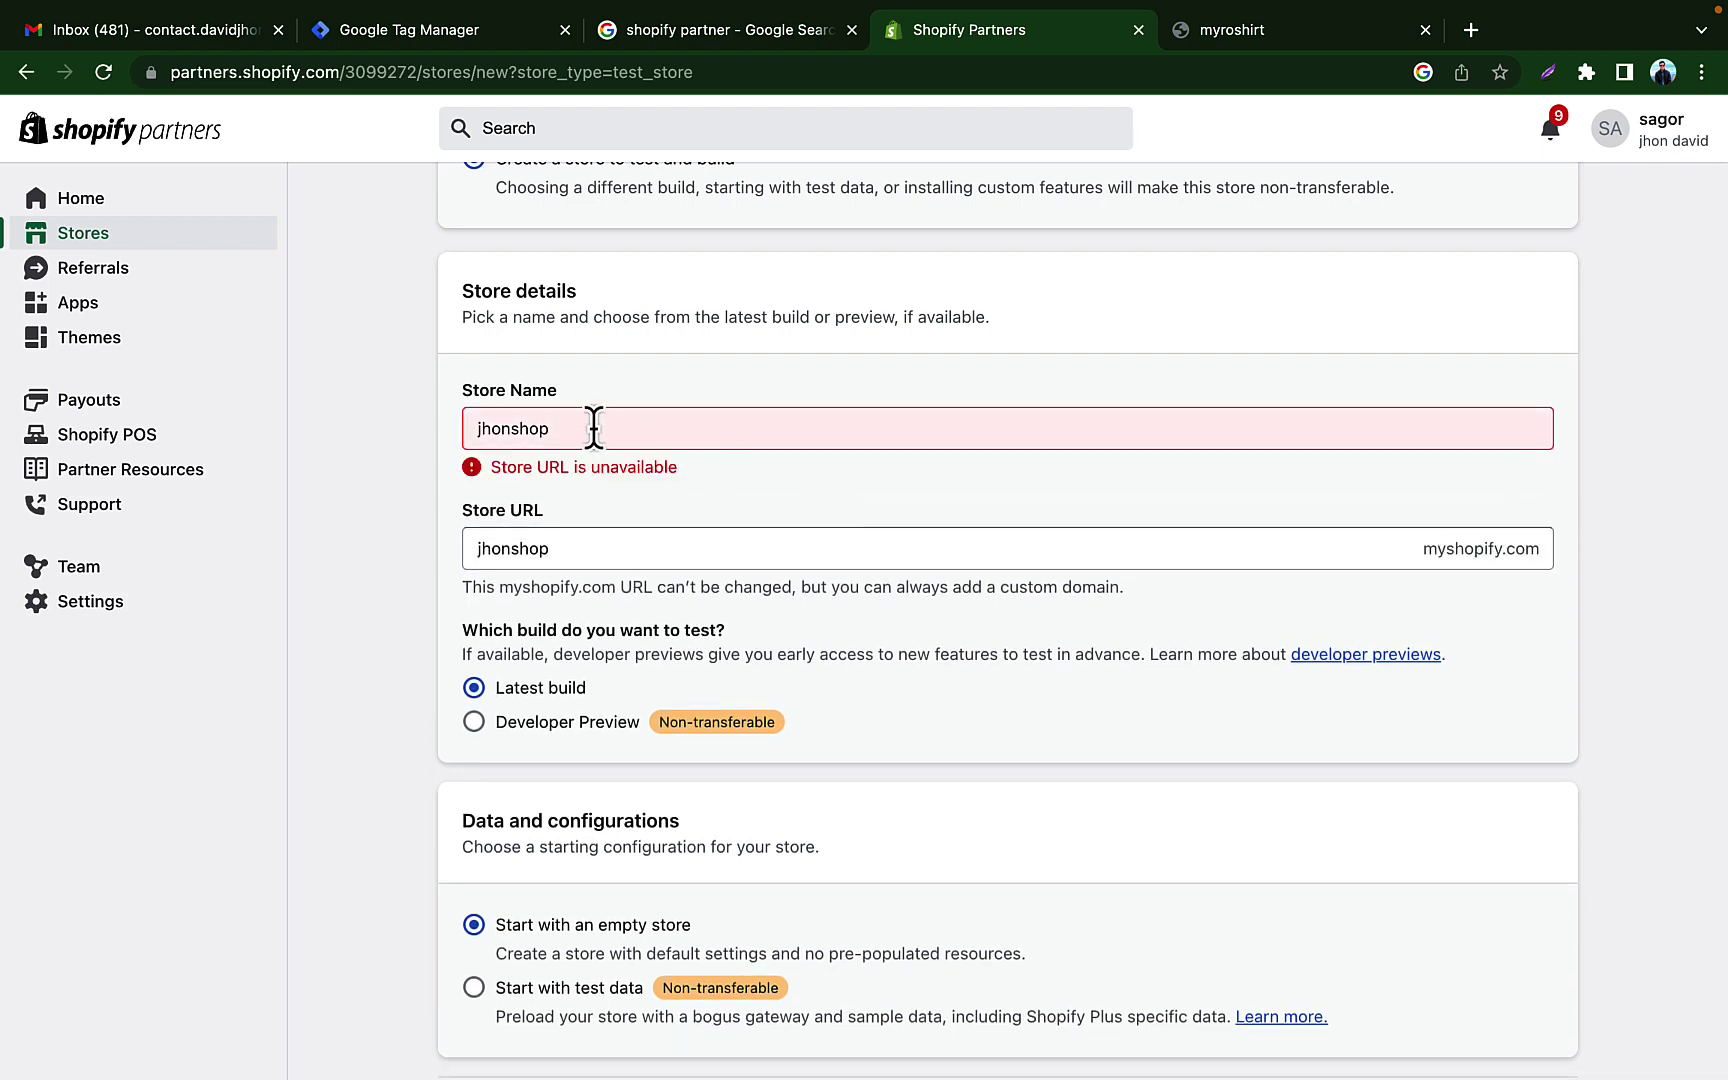
pyautogui.click(594, 427)
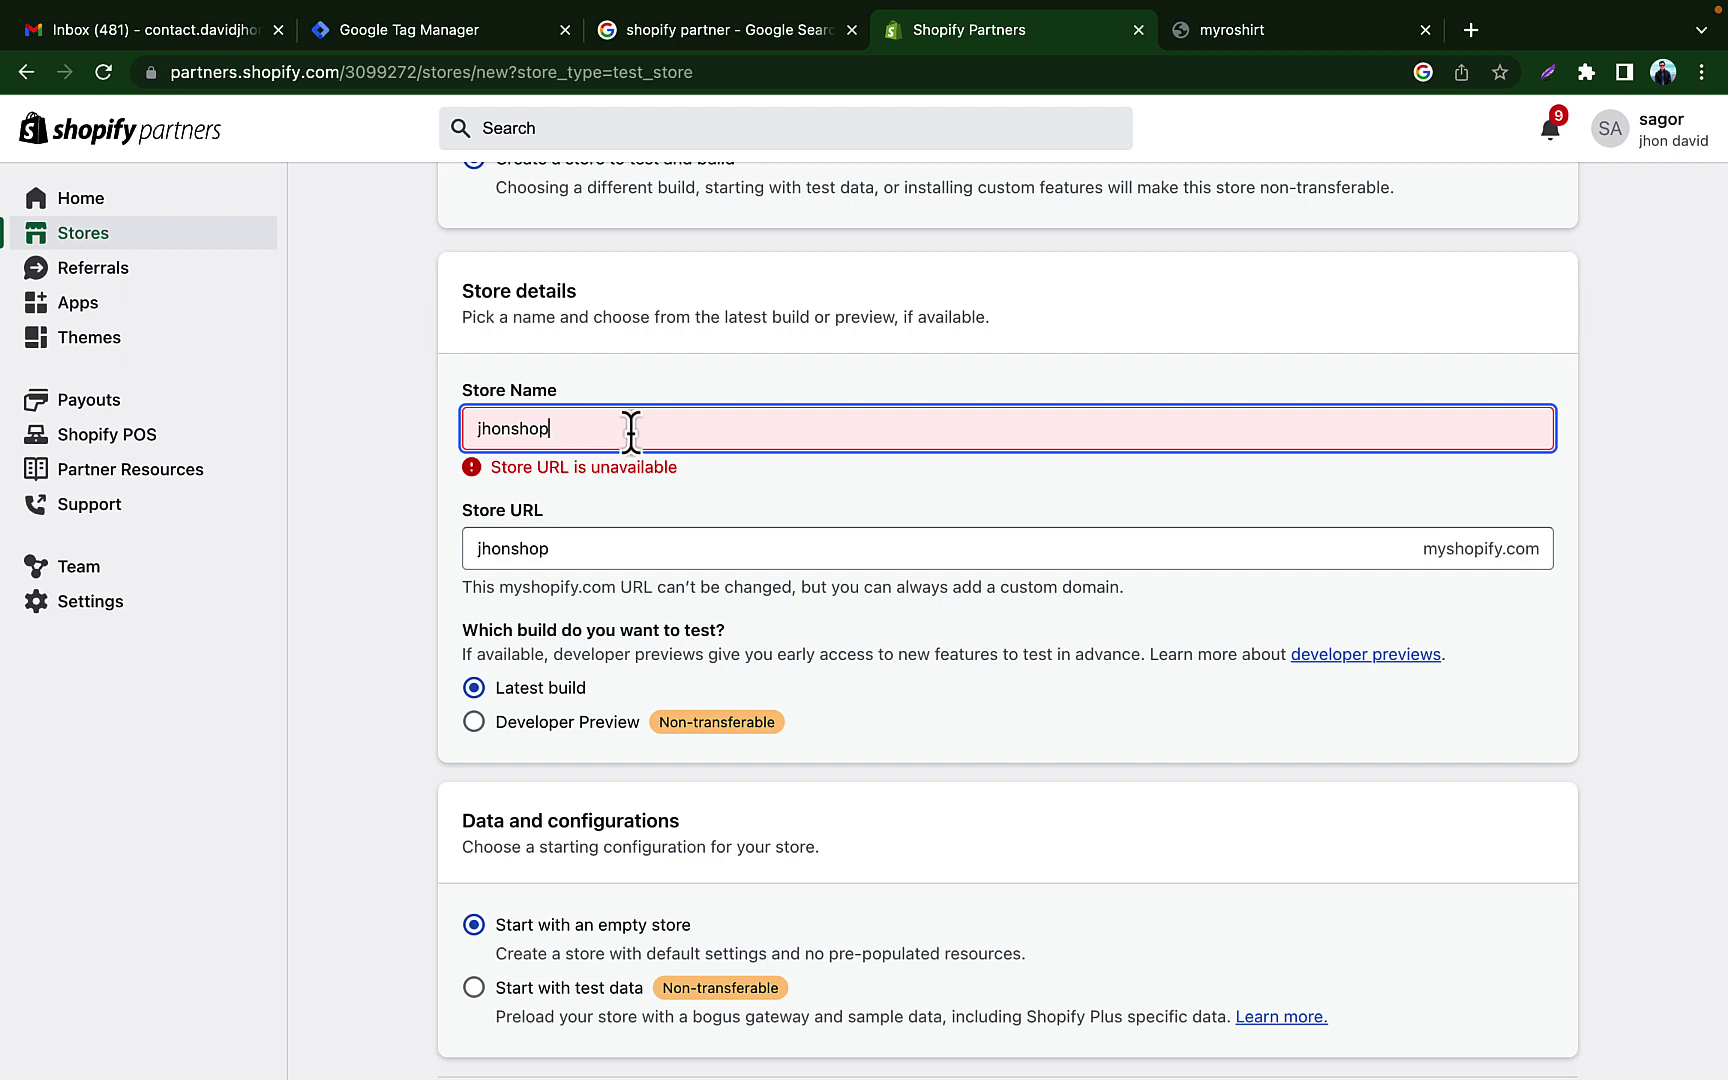
pyautogui.write('bd')
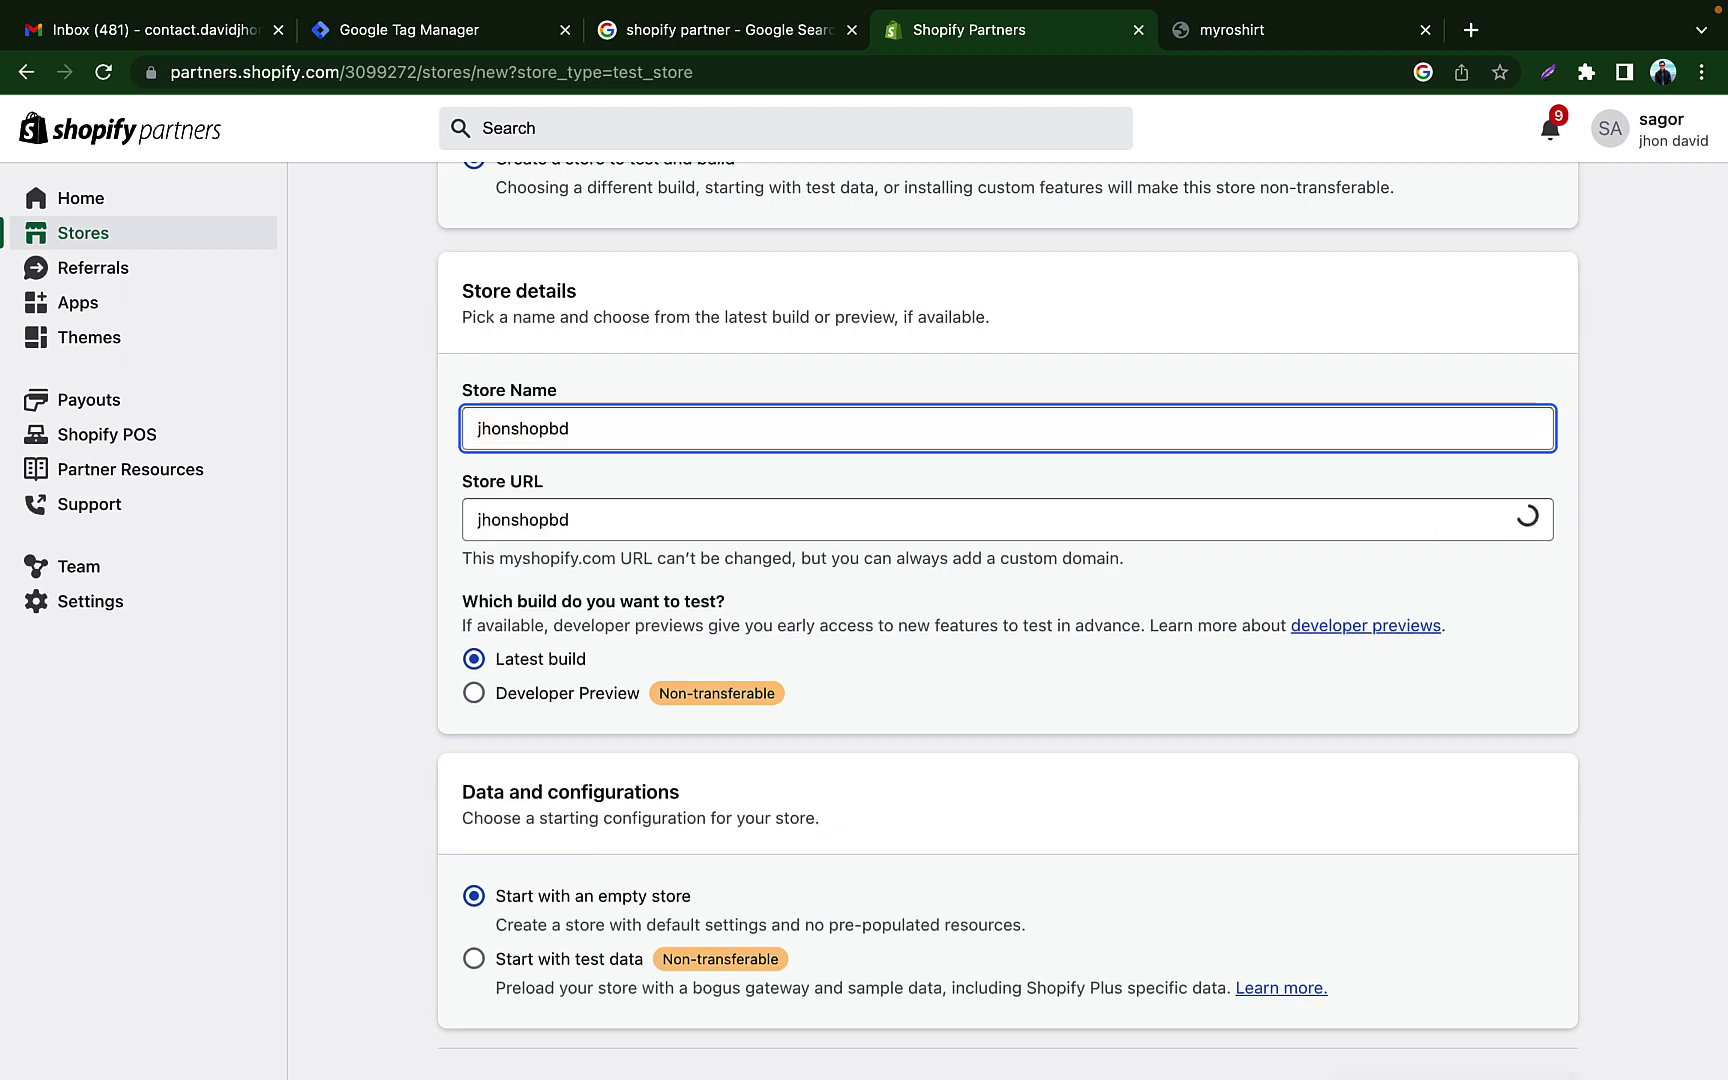
pyautogui.click(736, 503)
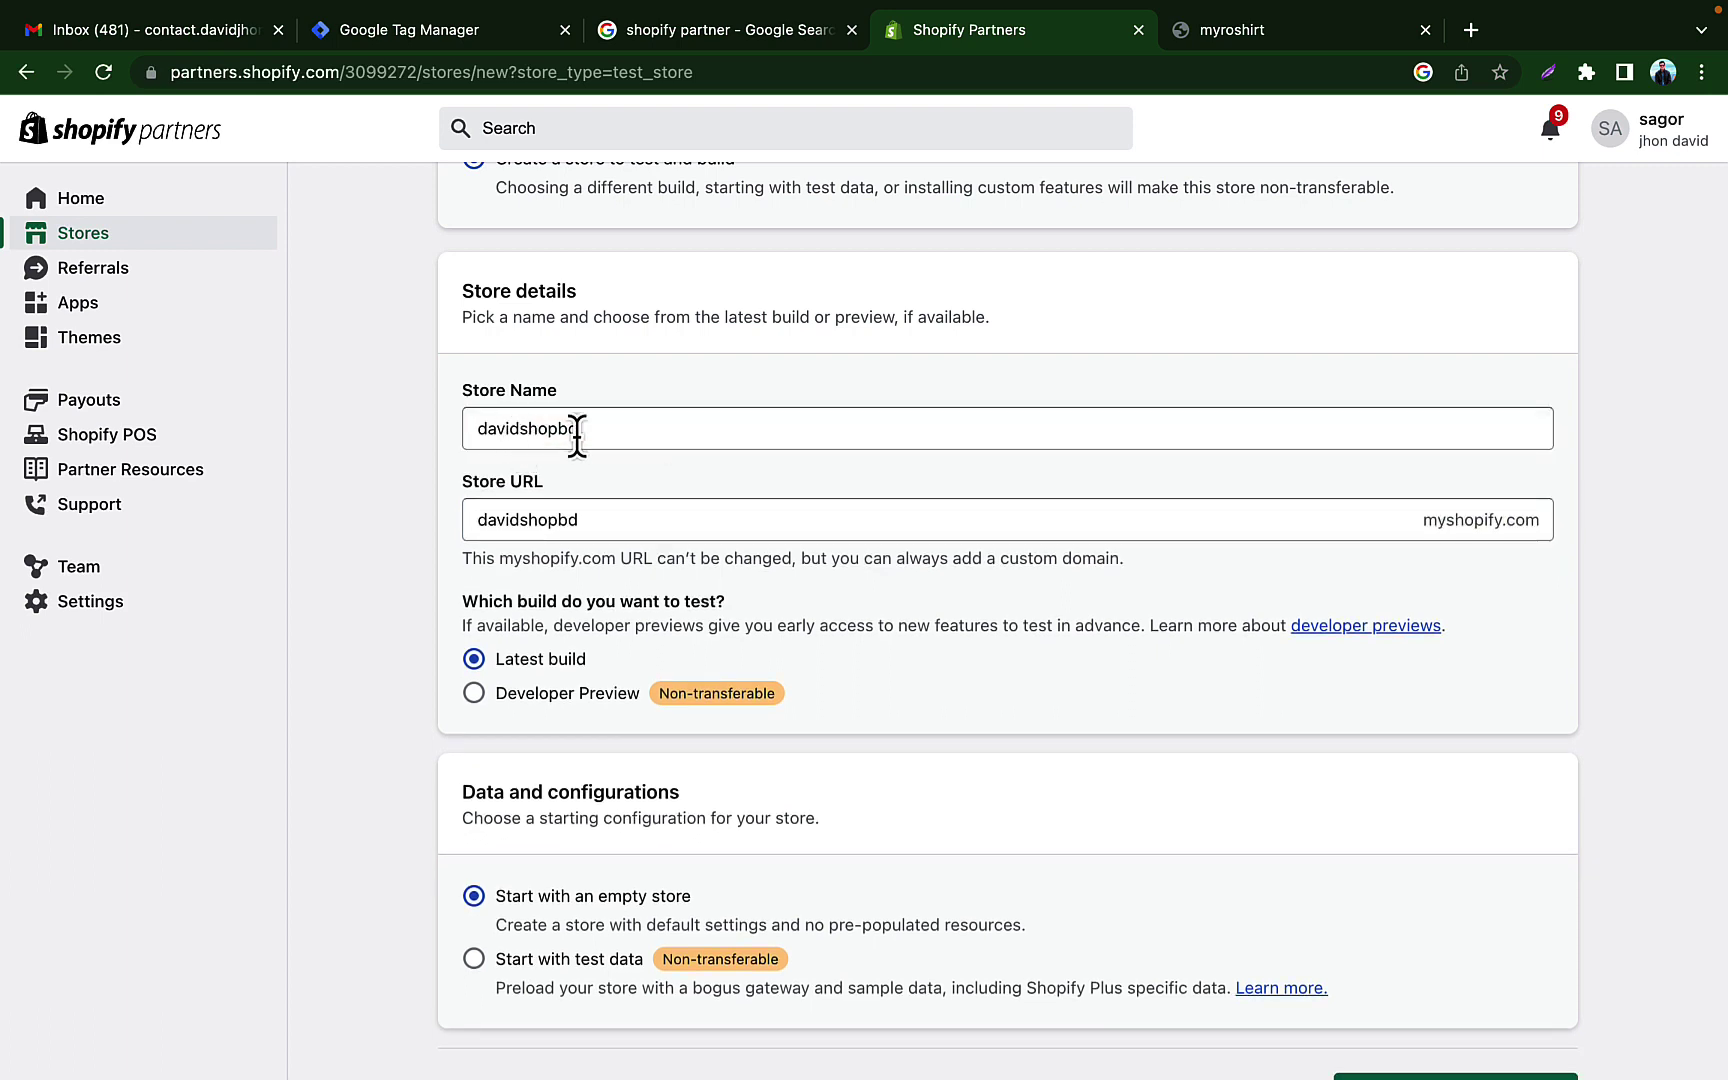
pyautogui.doubleClick(610, 429)
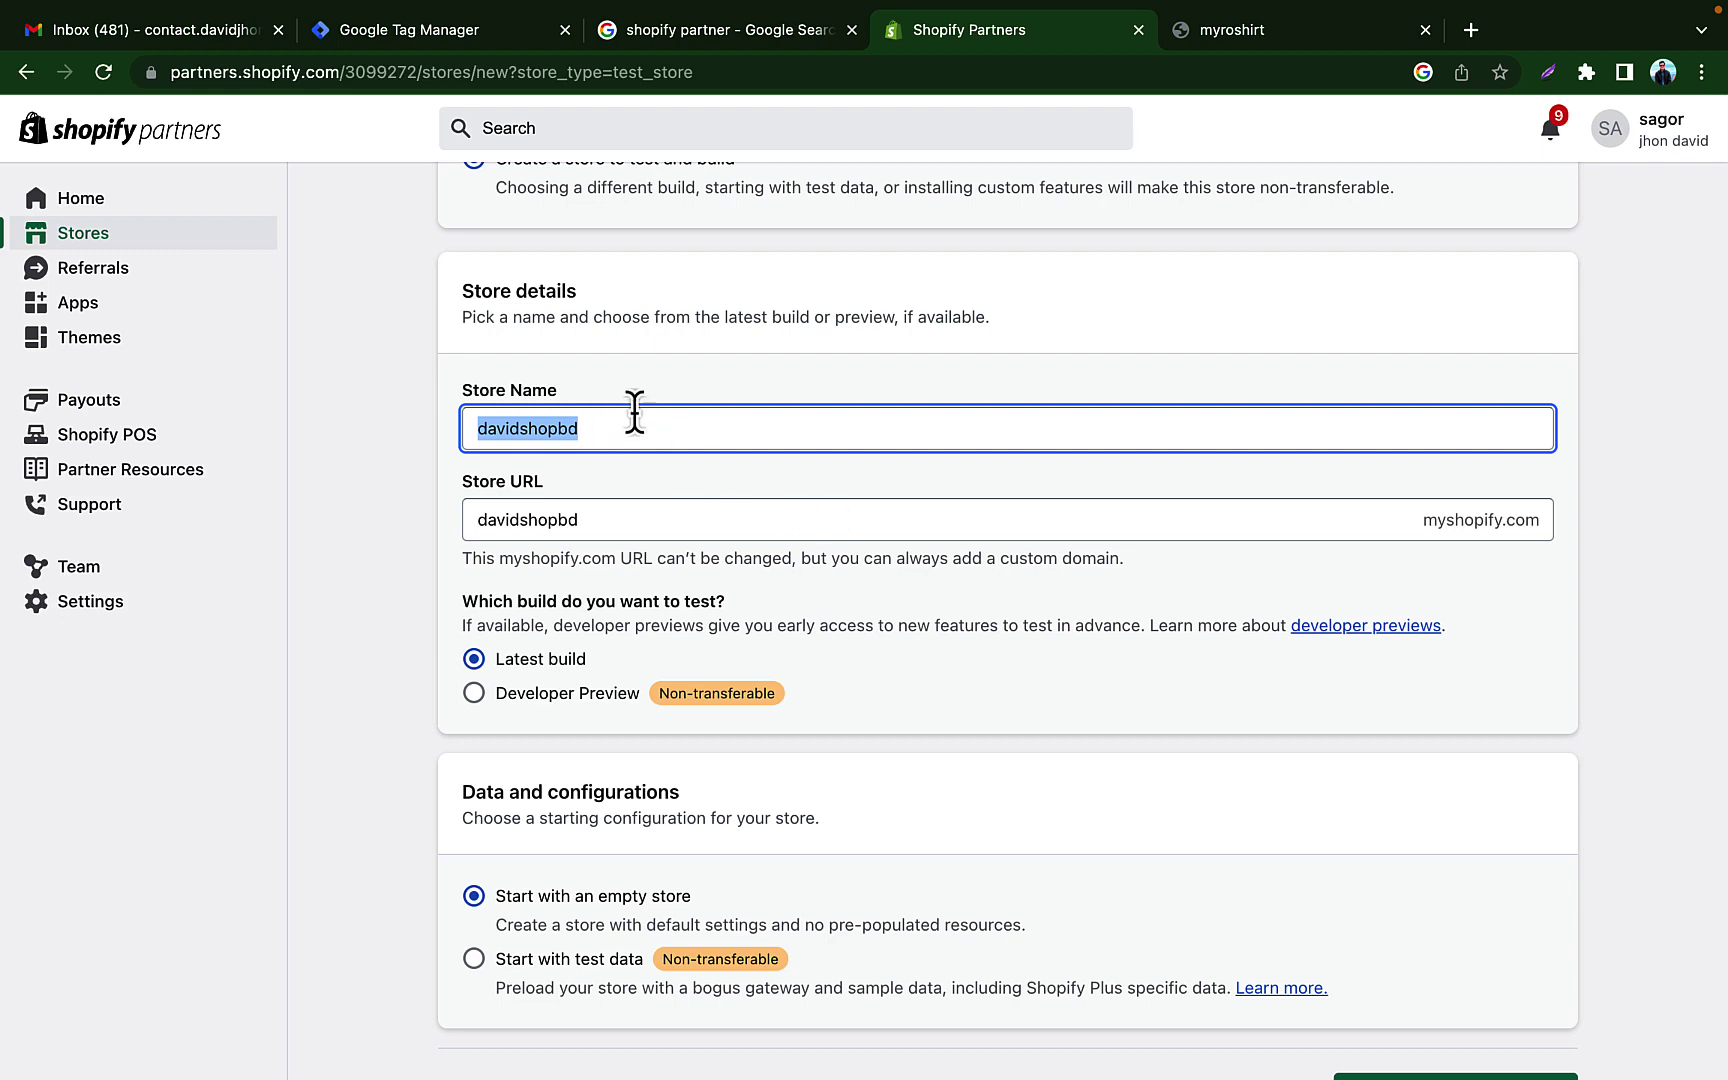
pyautogui.moveTo(466, 483); pyautogui.dragTo(676, 486)
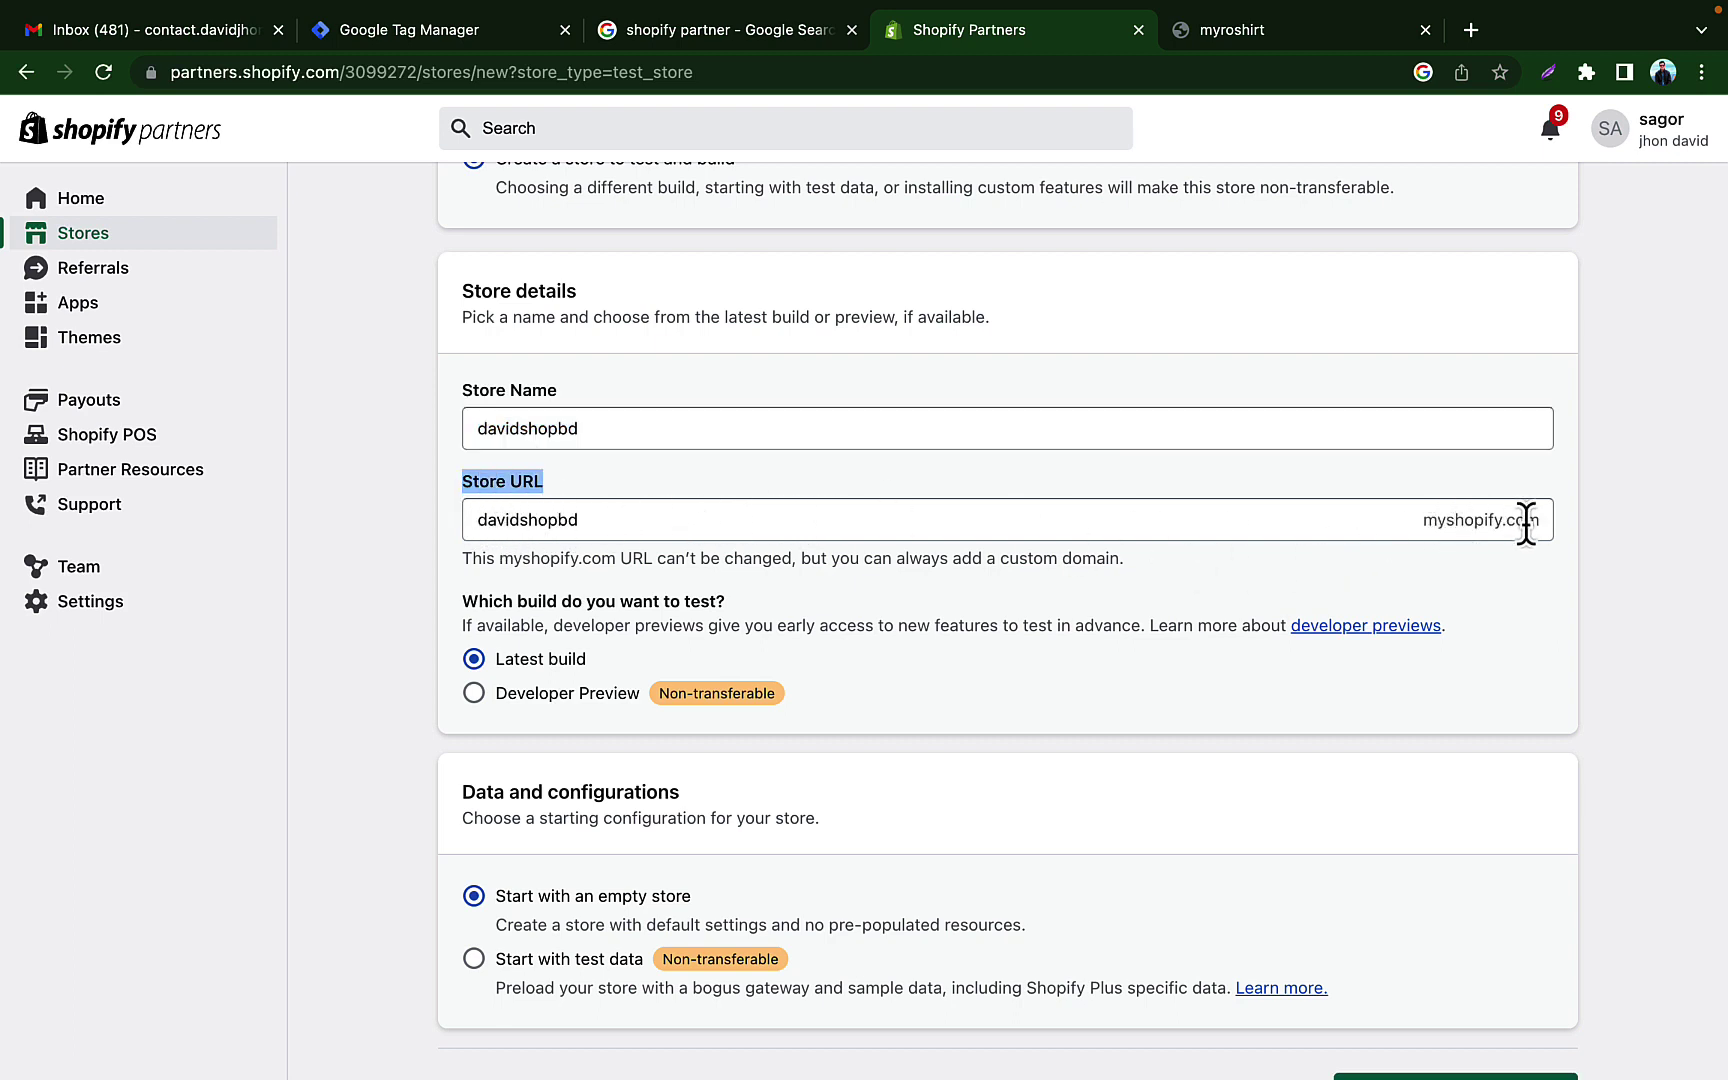
pyautogui.click(829, 505)
pyautogui.click(892, 475)
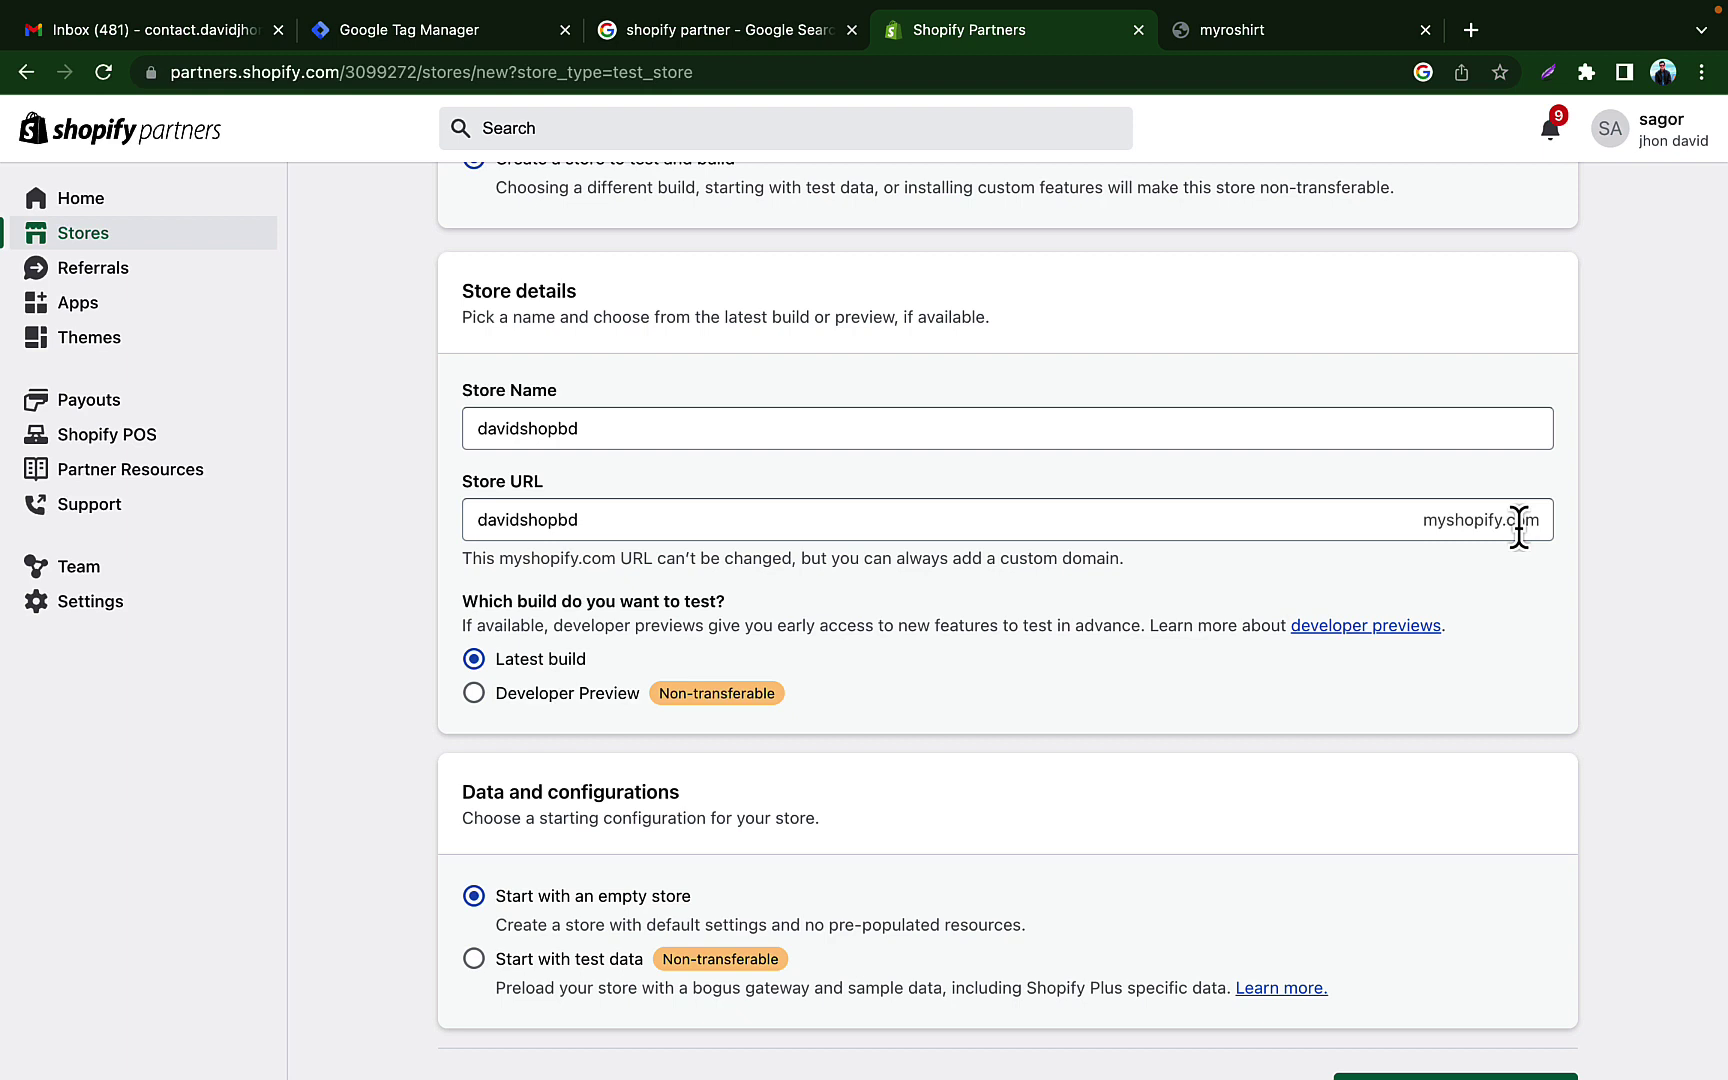
pyautogui.scroll(-1, 936, 730)
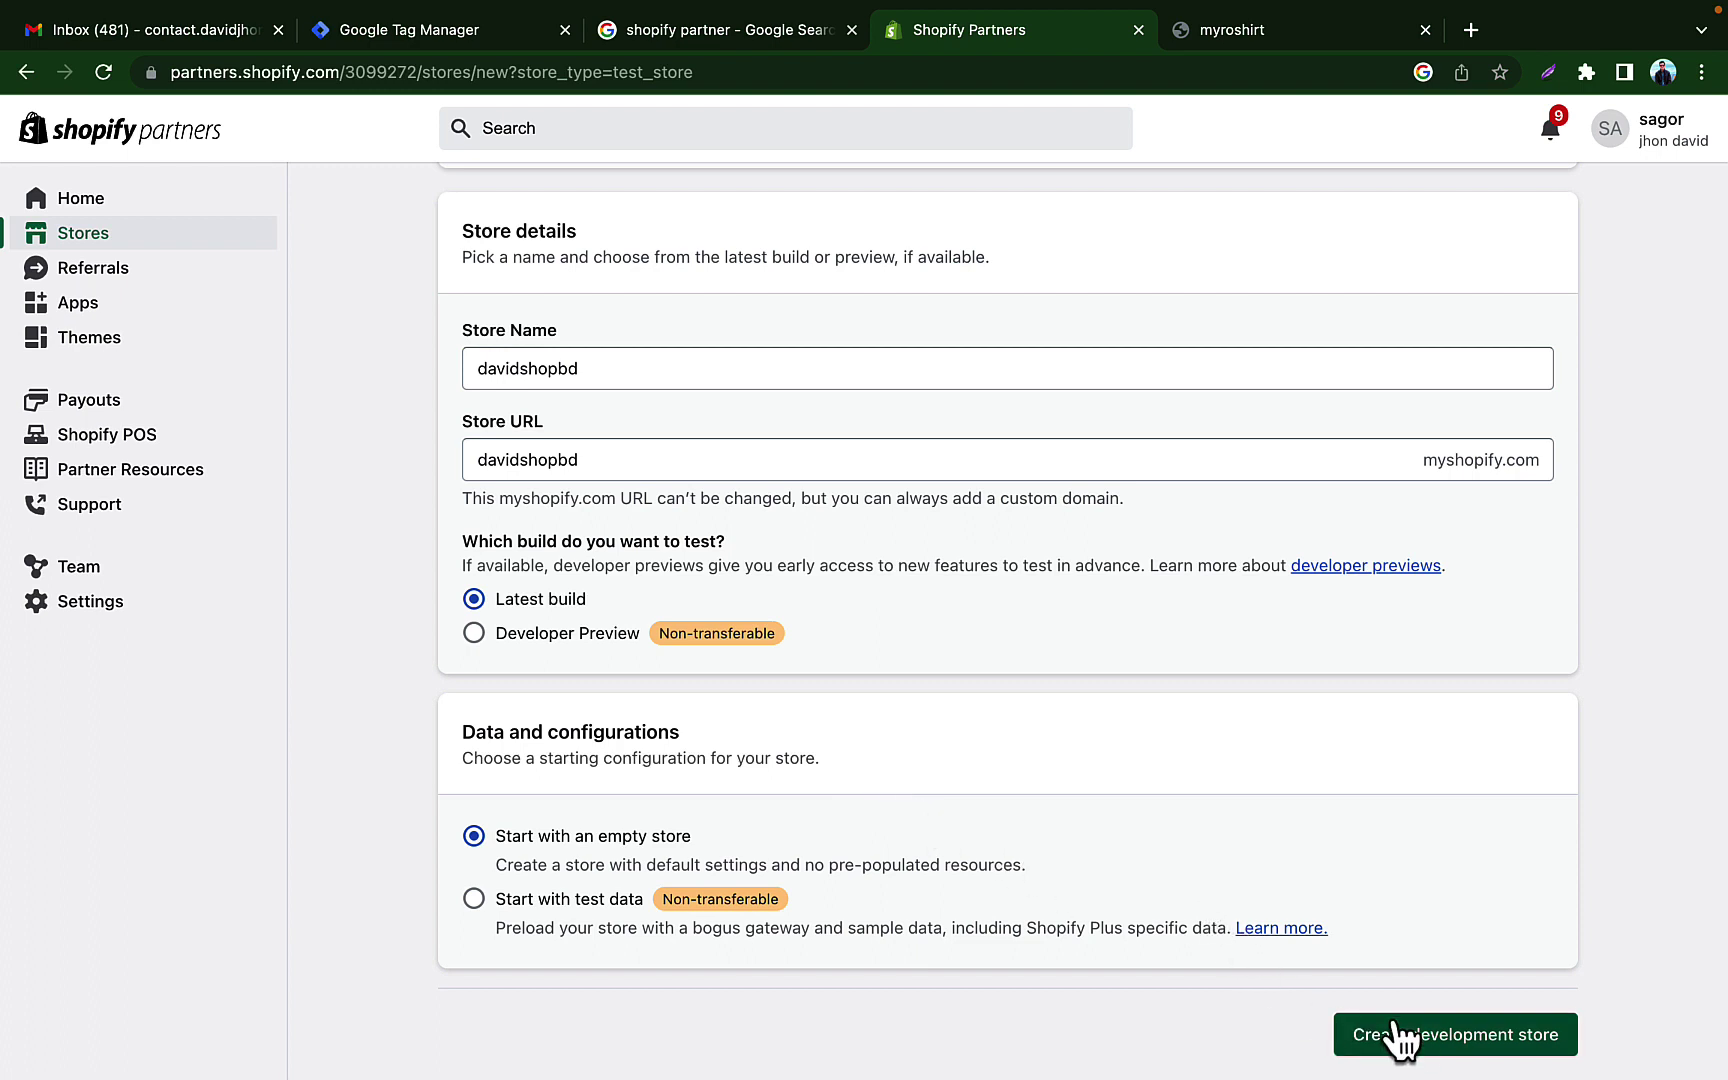
pyautogui.click(1506, 1046)
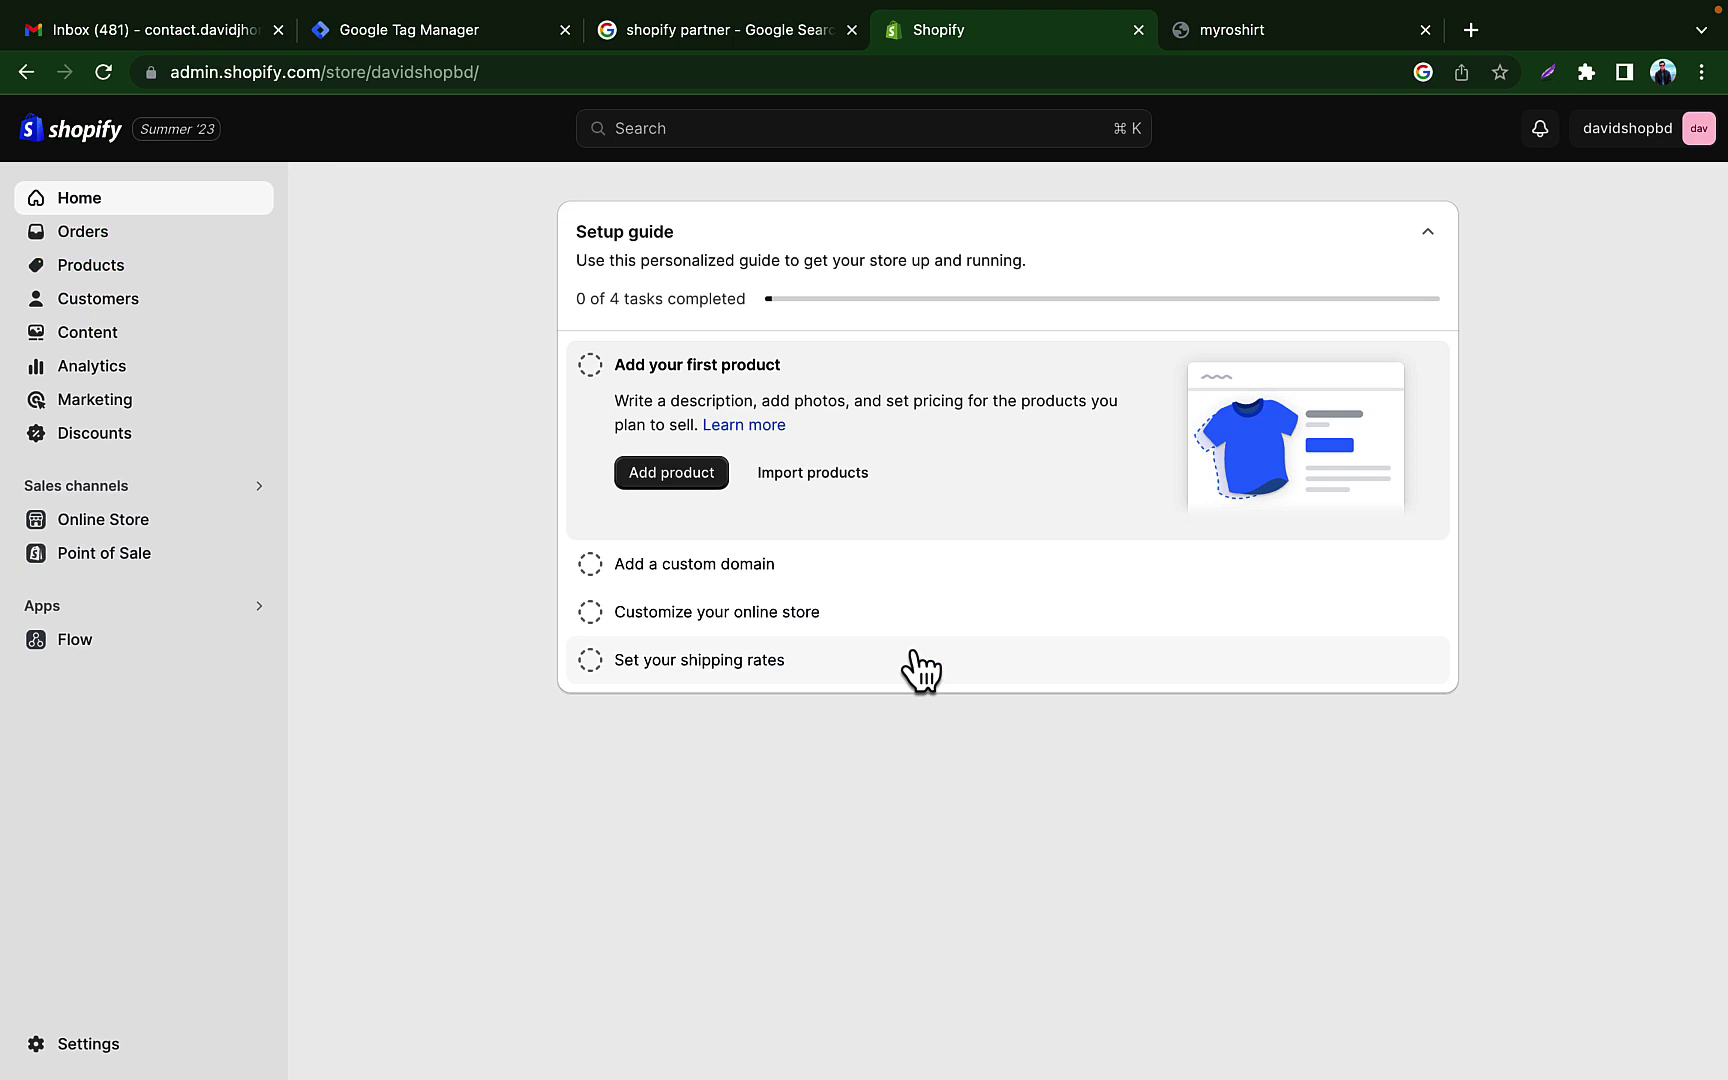
# Step: Open Online Store > Themes and preview the Dawn theme in the theme editor
pyautogui.click(105, 521)
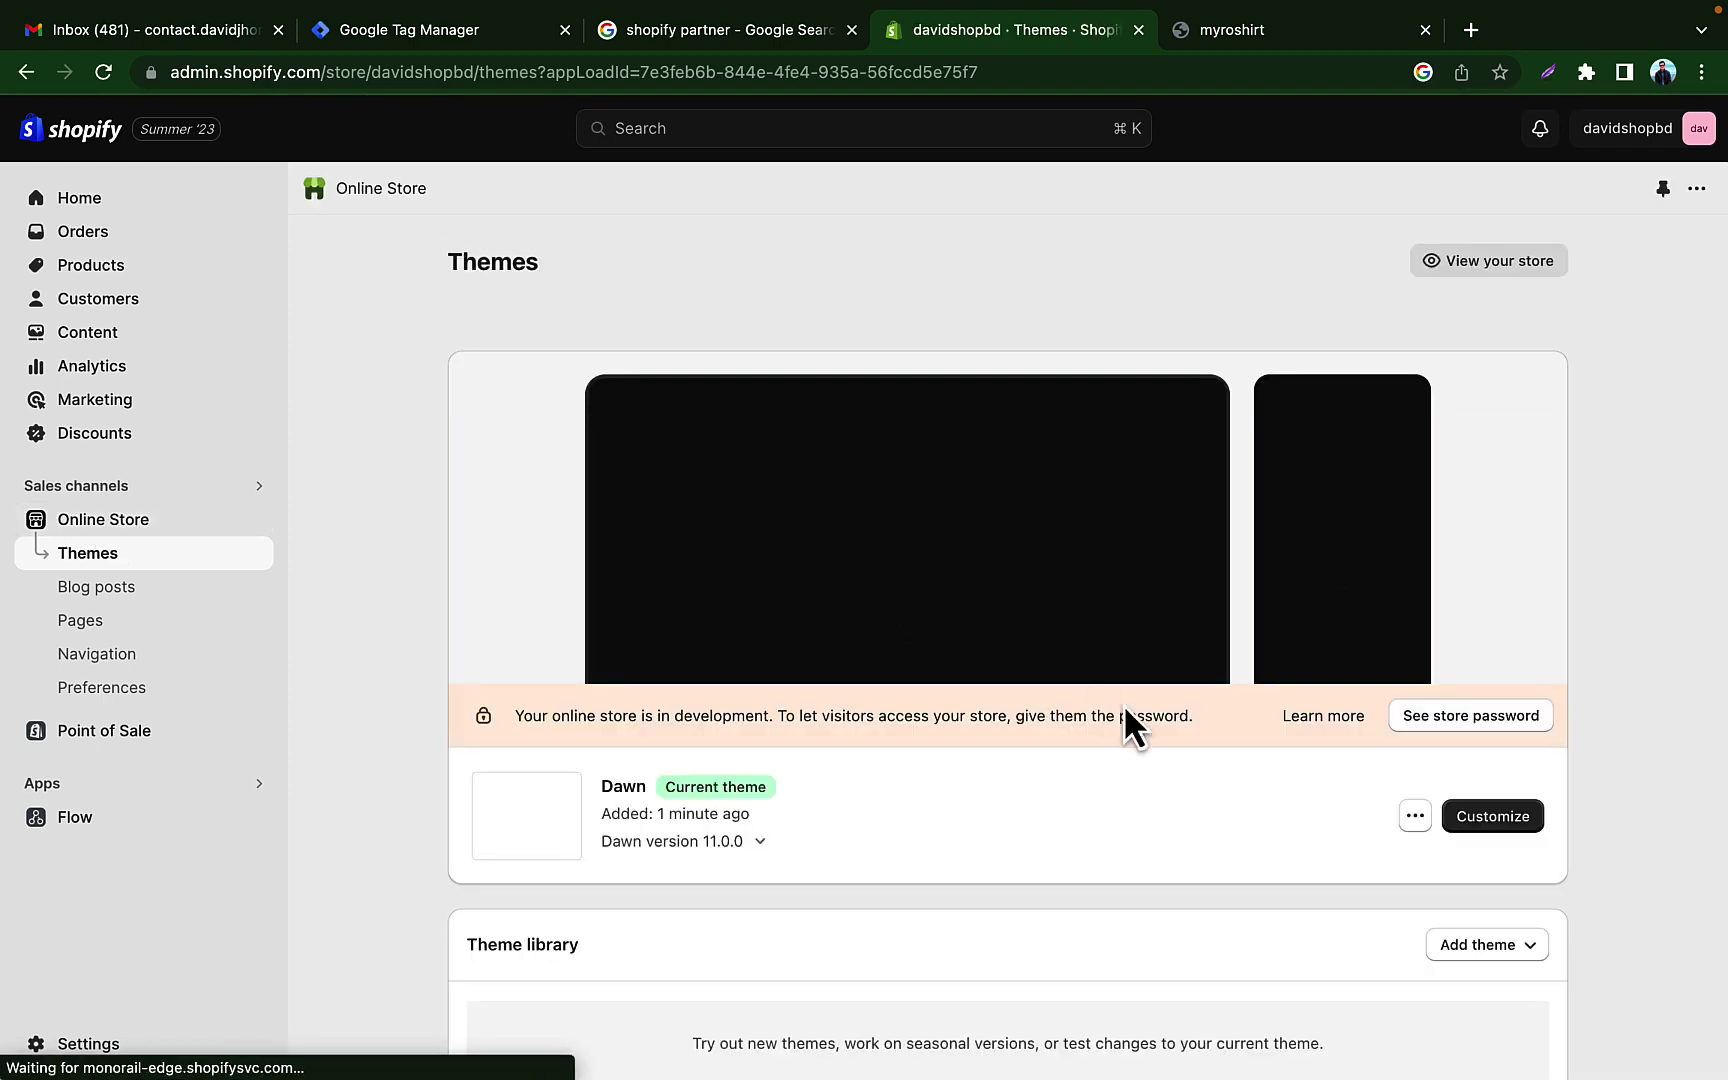
pyautogui.scroll(-3, 1128, 710)
pyautogui.click(1493, 602)
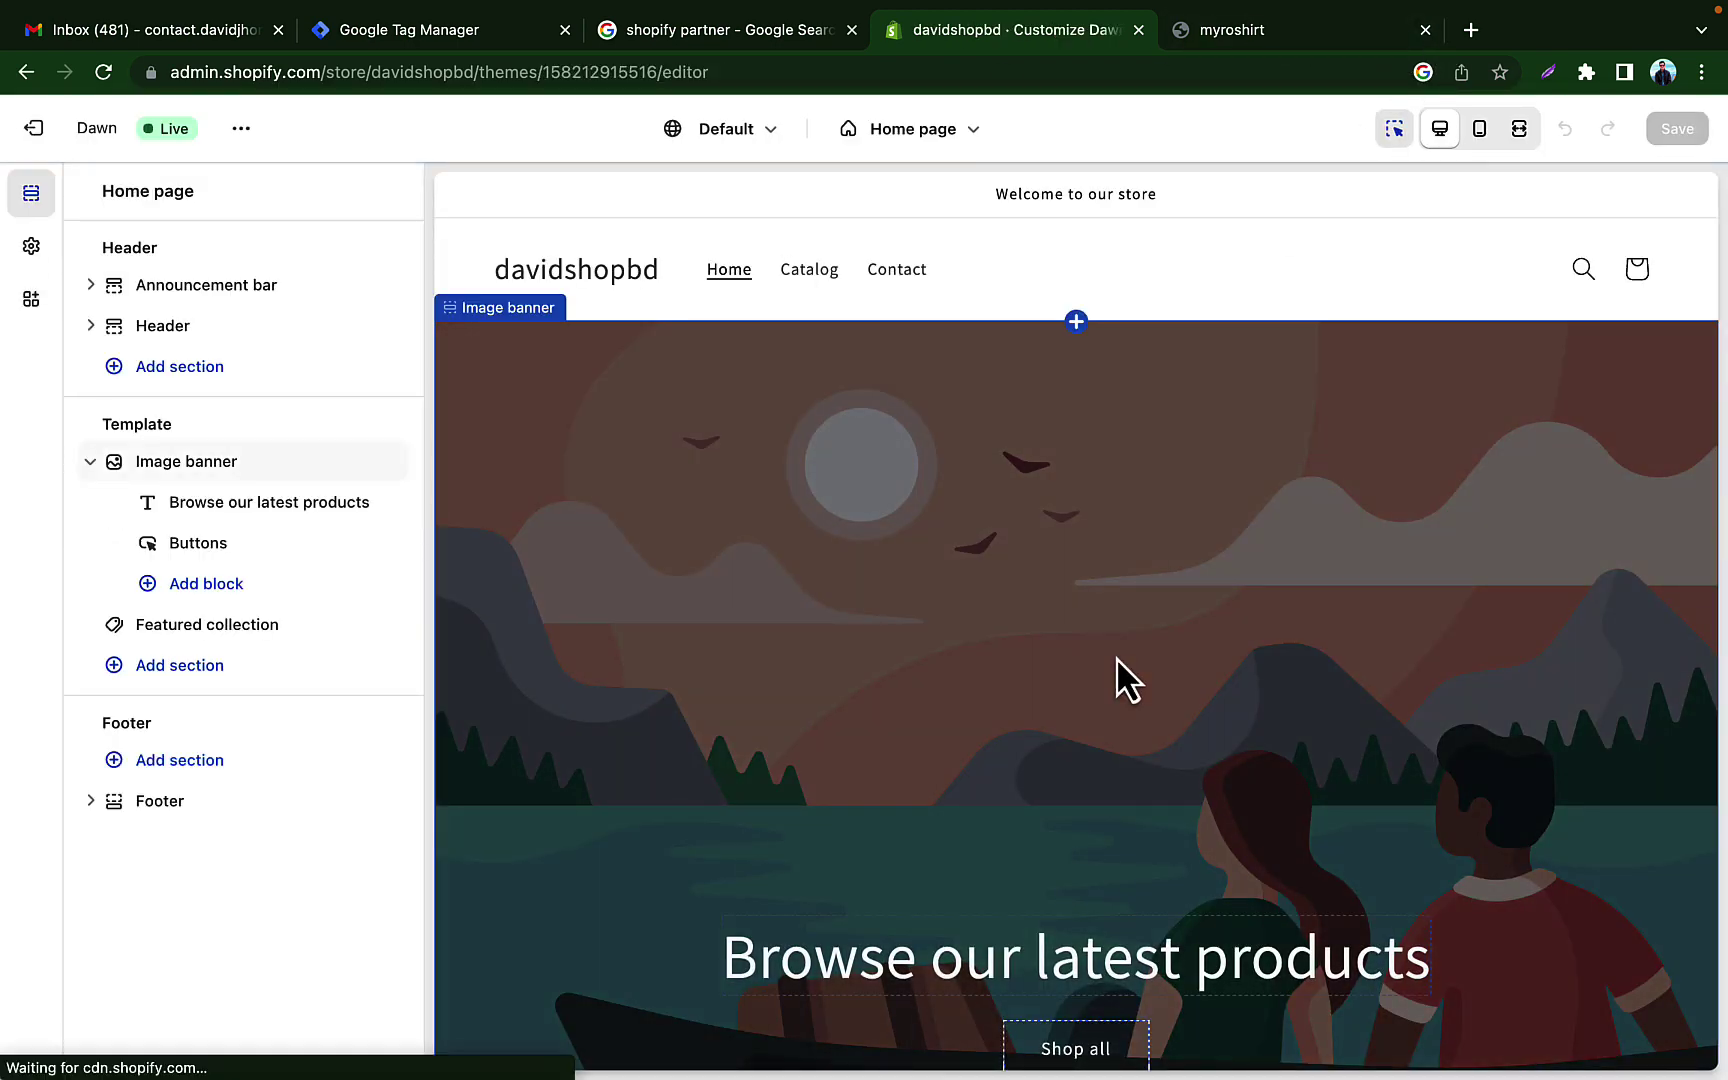
pyautogui.scroll(-10, 1116, 657)
pyautogui.scroll(10, 1116, 657)
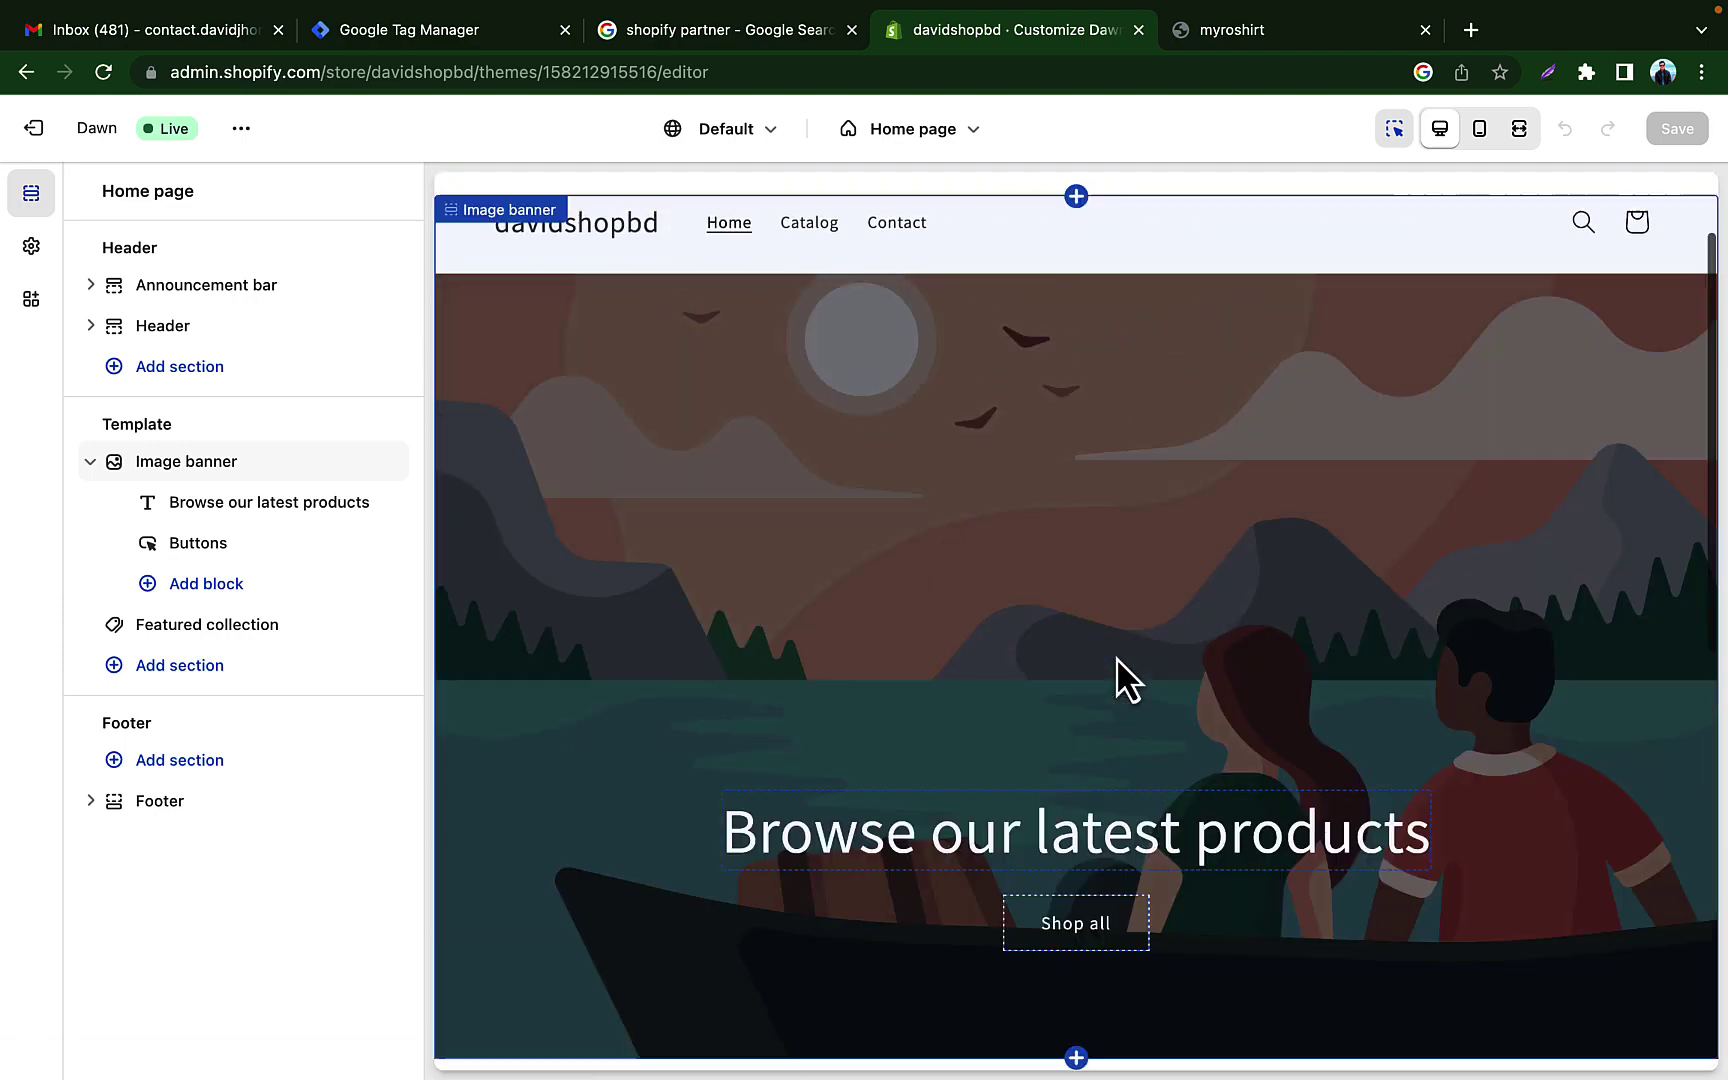
pyautogui.scroll(-10, 1118, 644)
pyautogui.scroll(10, 1168, 312)
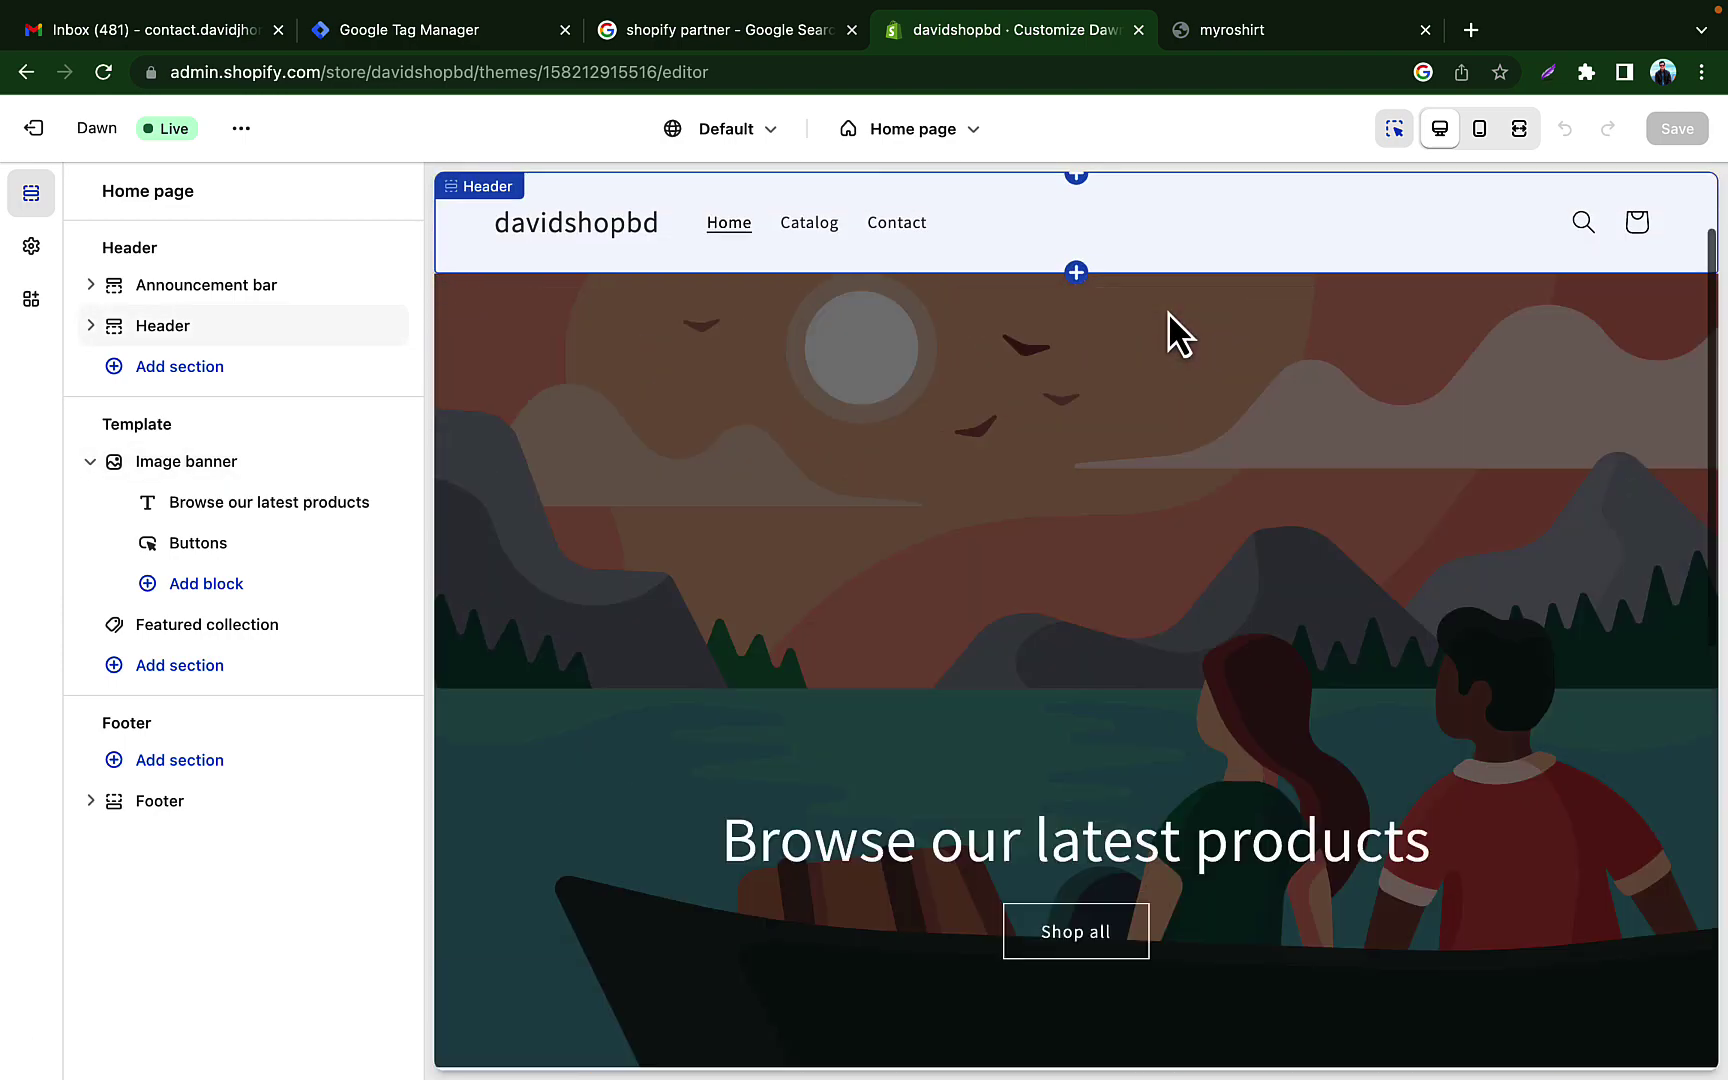
pyautogui.scroll(-10, 1033, 634)
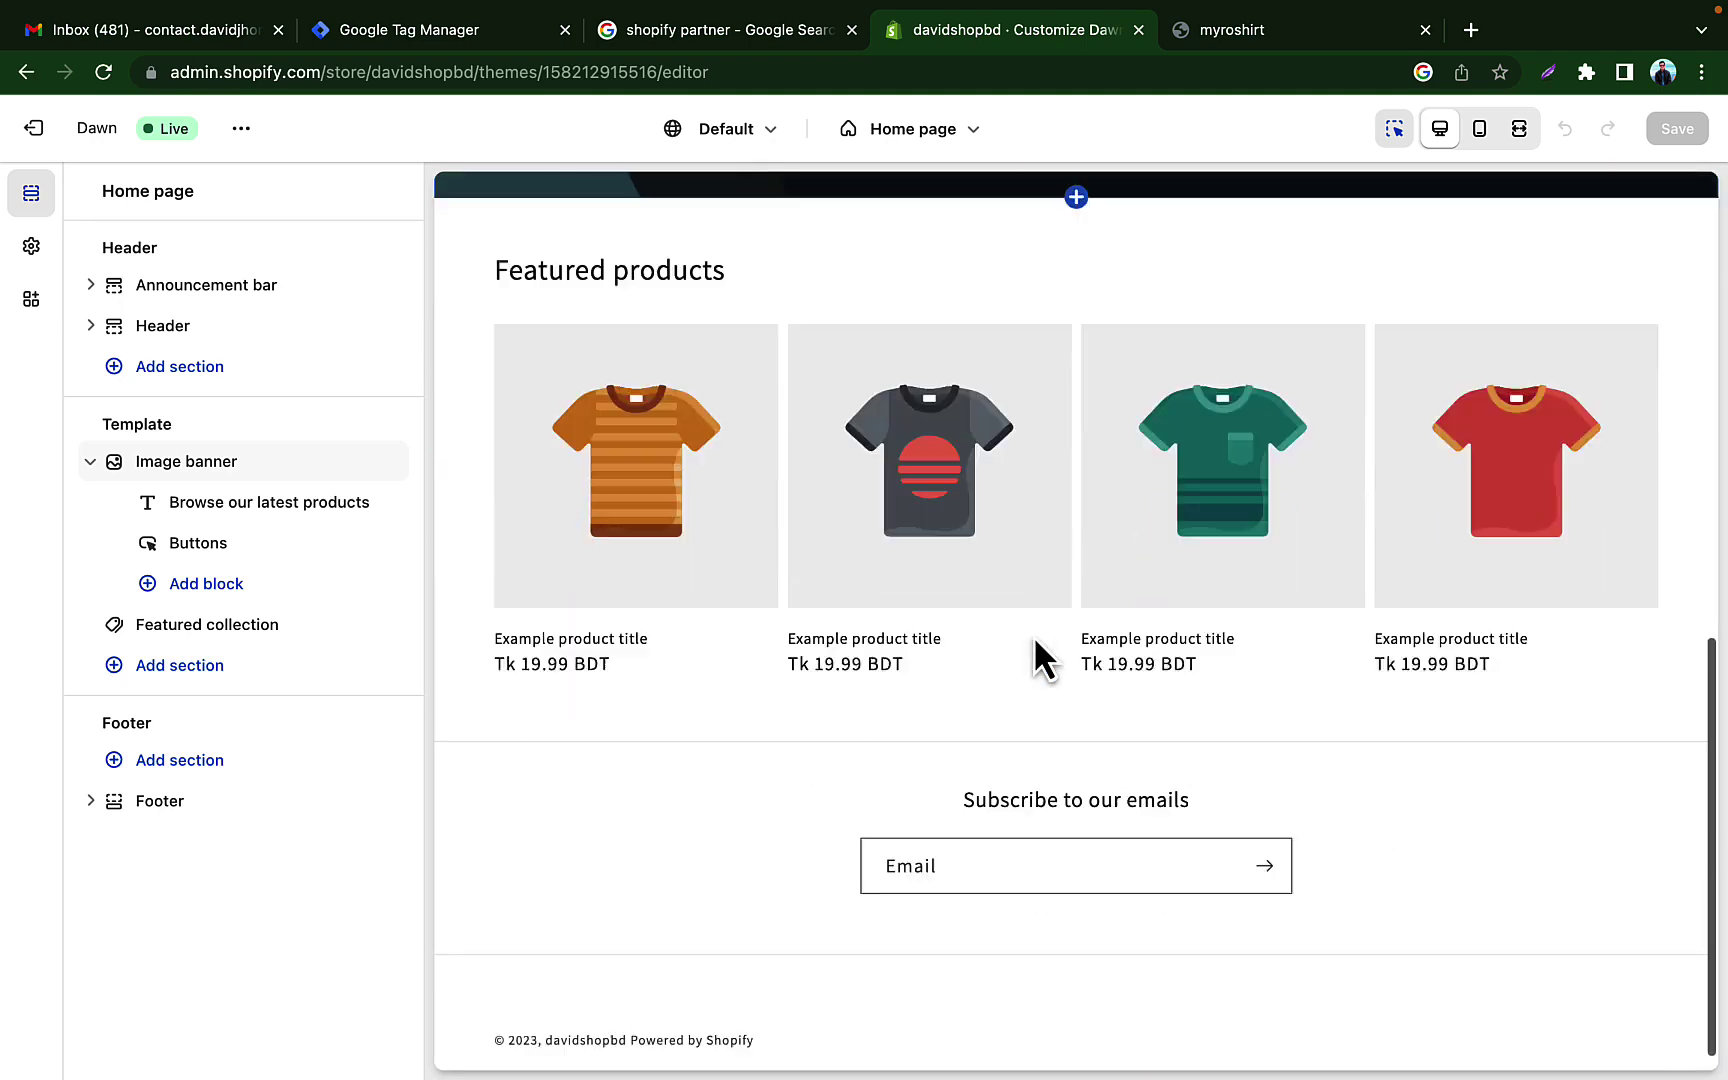
pyautogui.scroll(10, 869, 725)
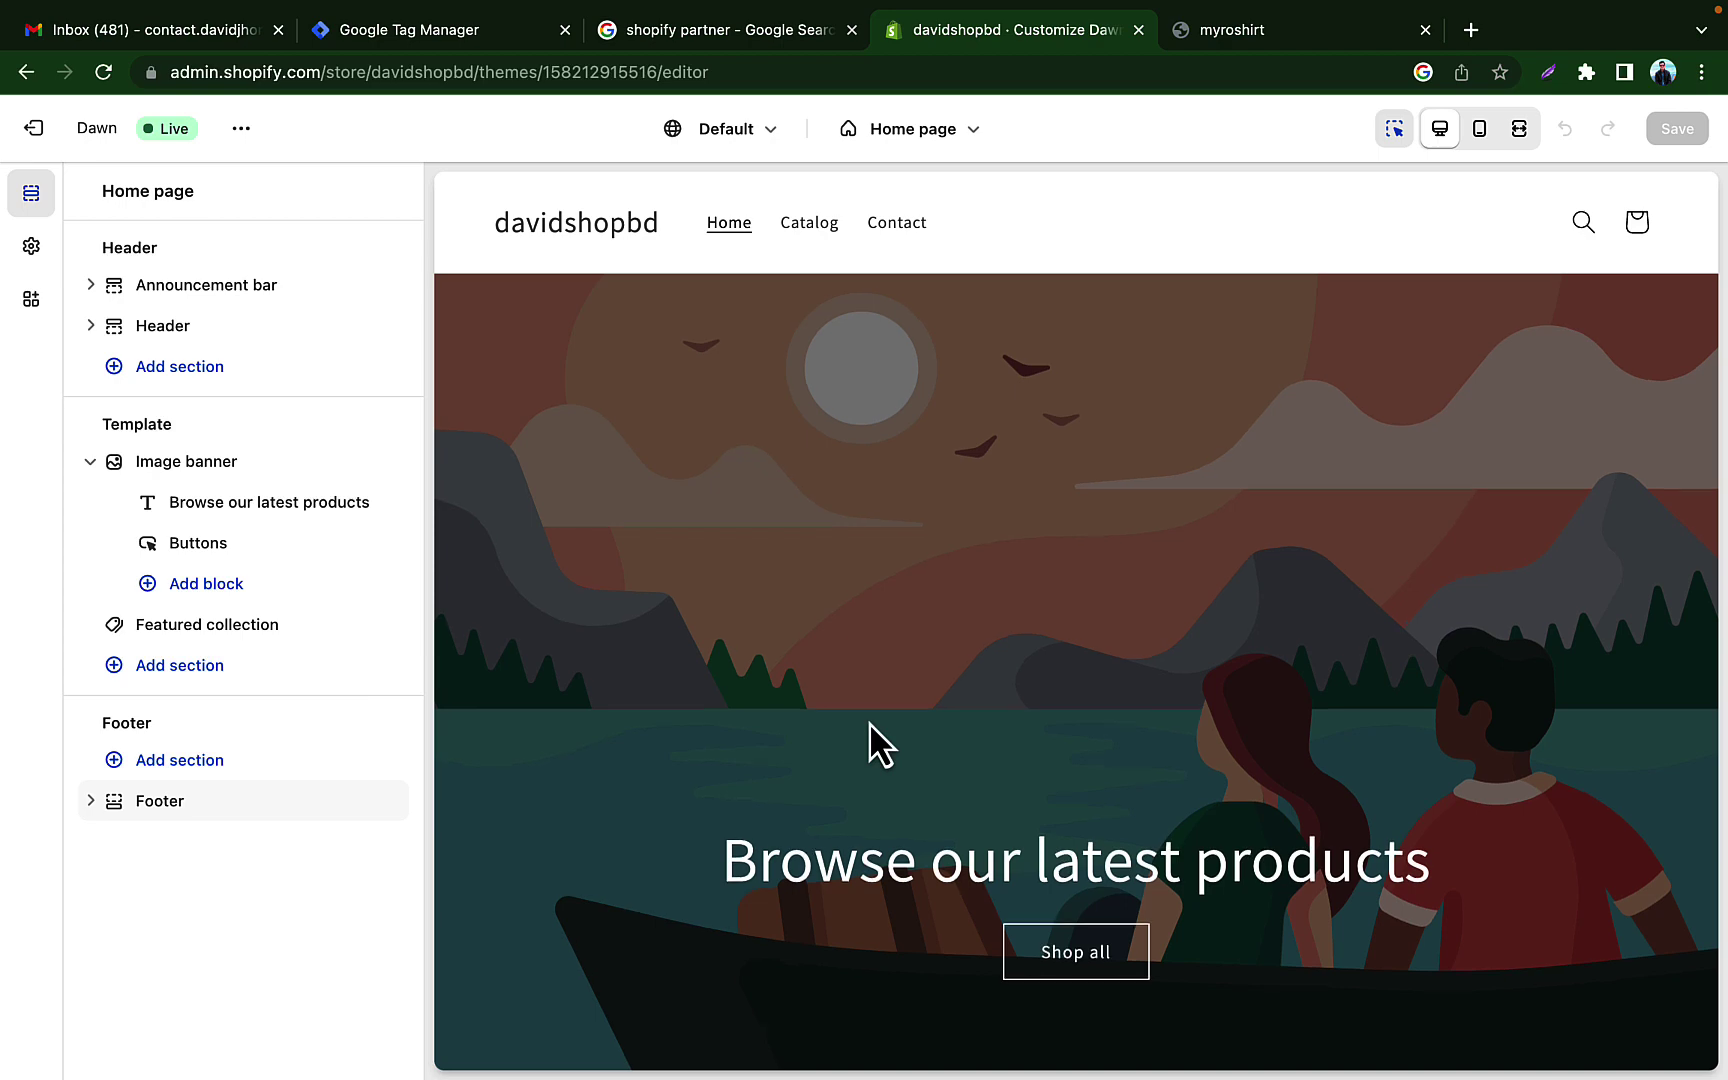
pyautogui.scroll(-10, 869, 722)
# Step: Leave the editor and add the free Refresh theme to the theme library
pyautogui.click(40, 133)
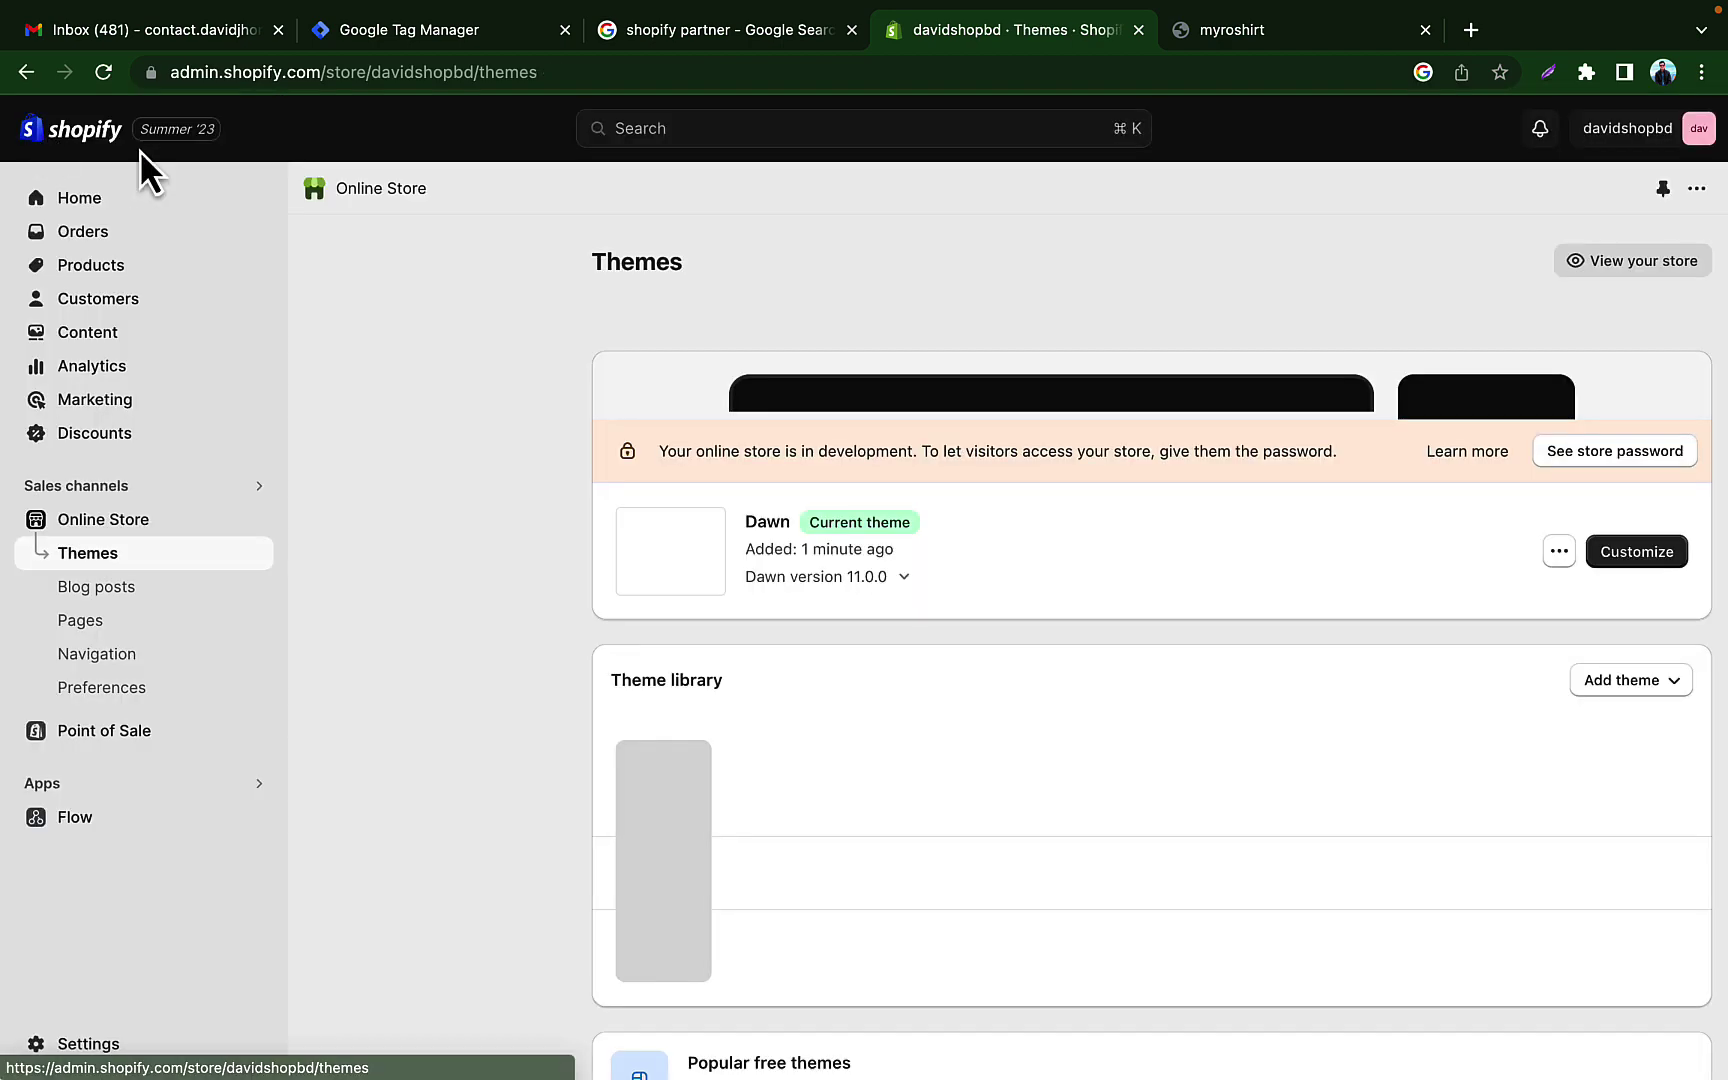
pyautogui.scroll(-5, 840, 755)
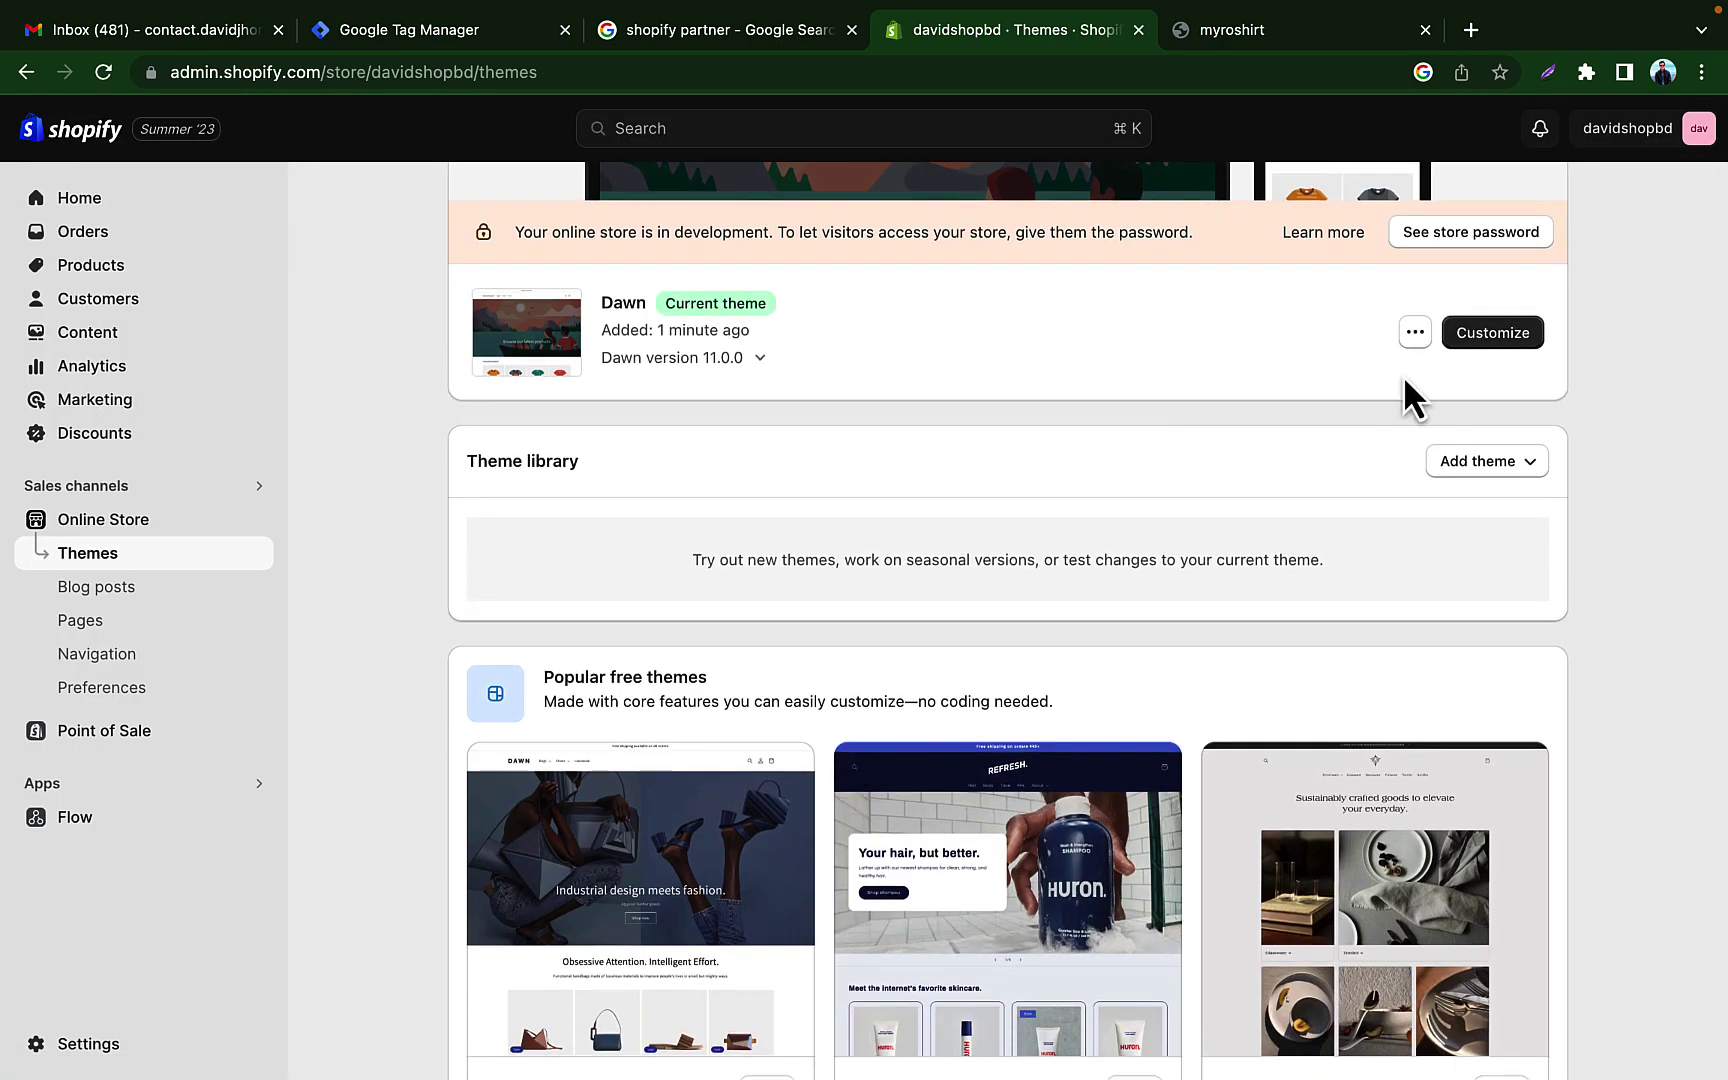
pyautogui.scroll(-5, 1233, 612)
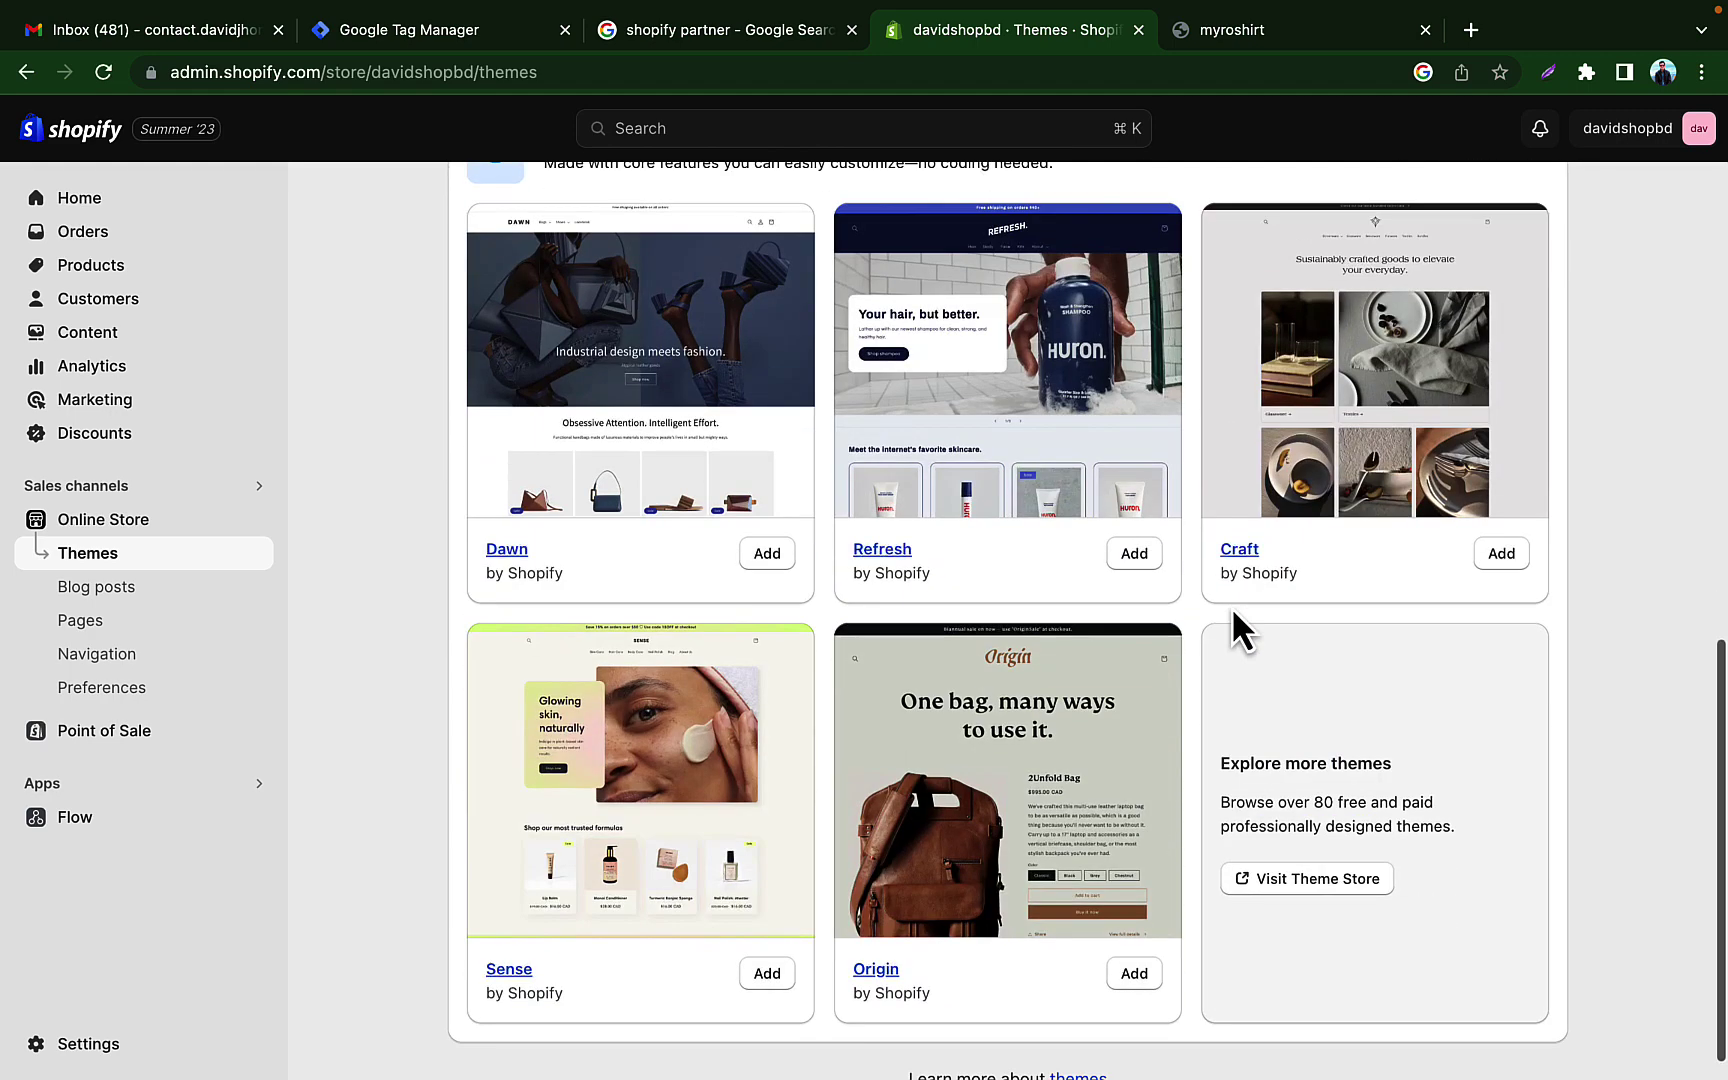
pyautogui.scroll(-1, 1117, 637)
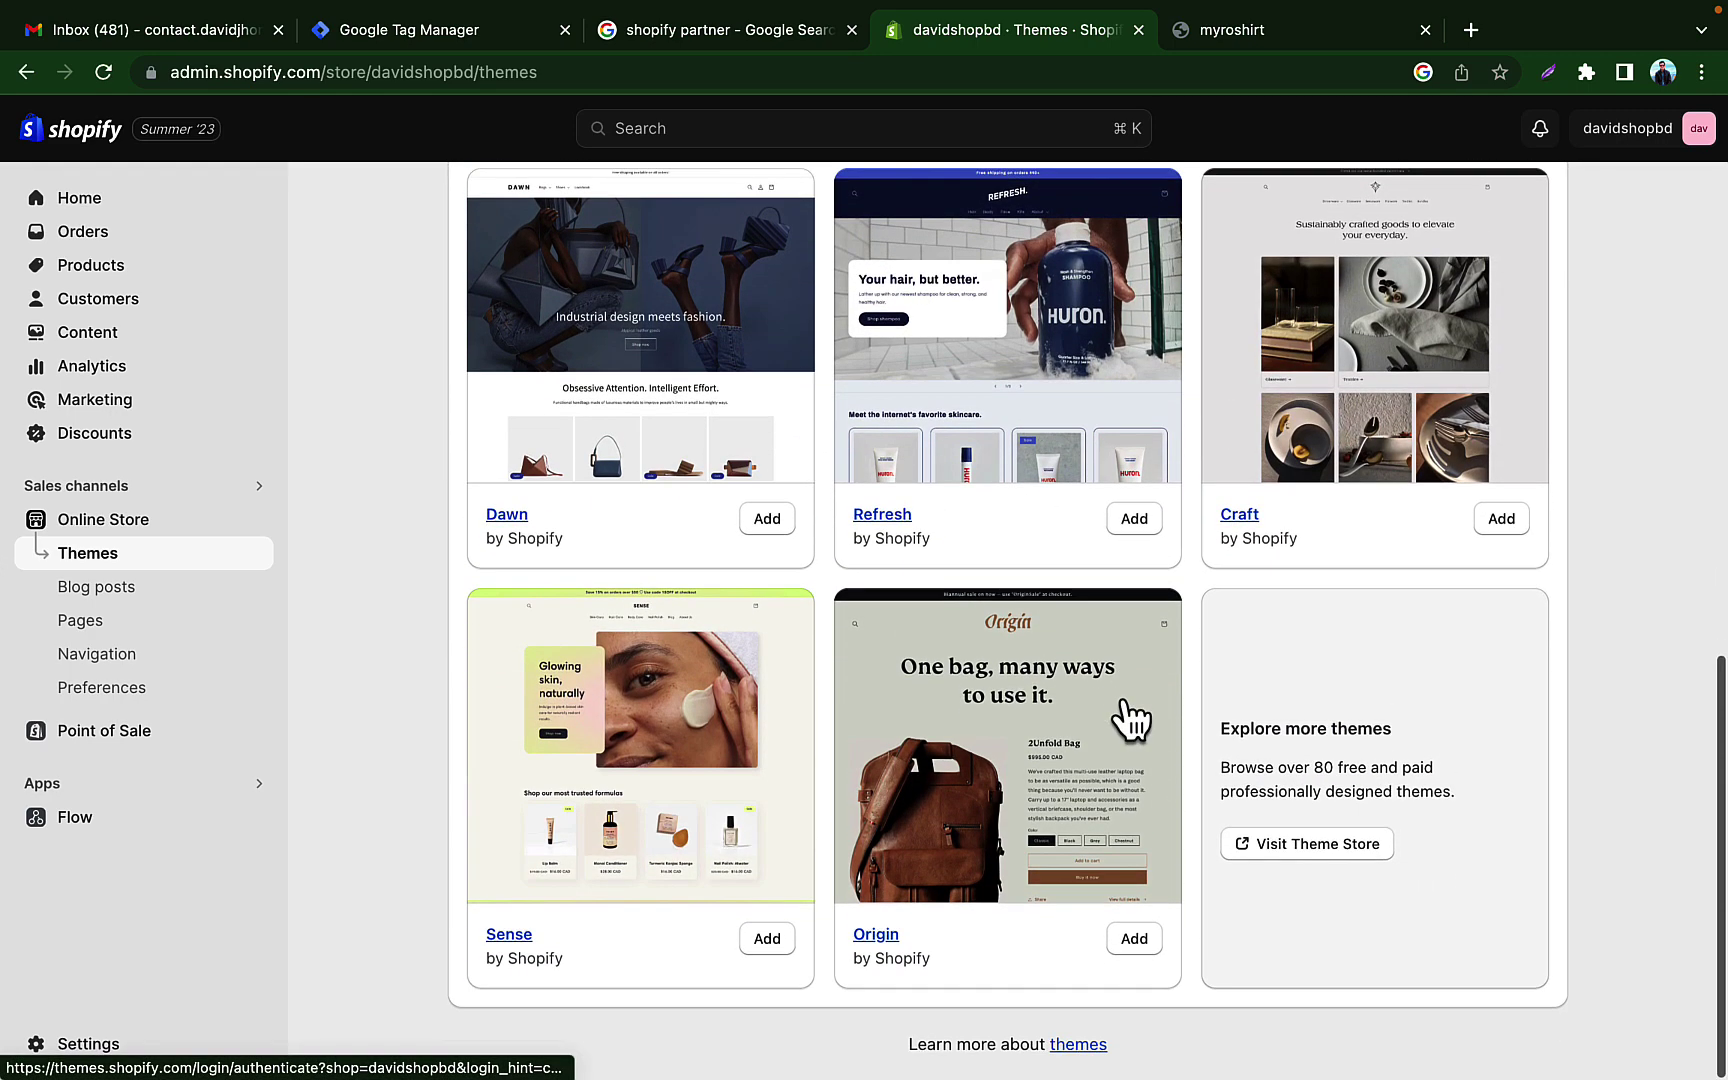
pyautogui.scroll(1, 1249, 540)
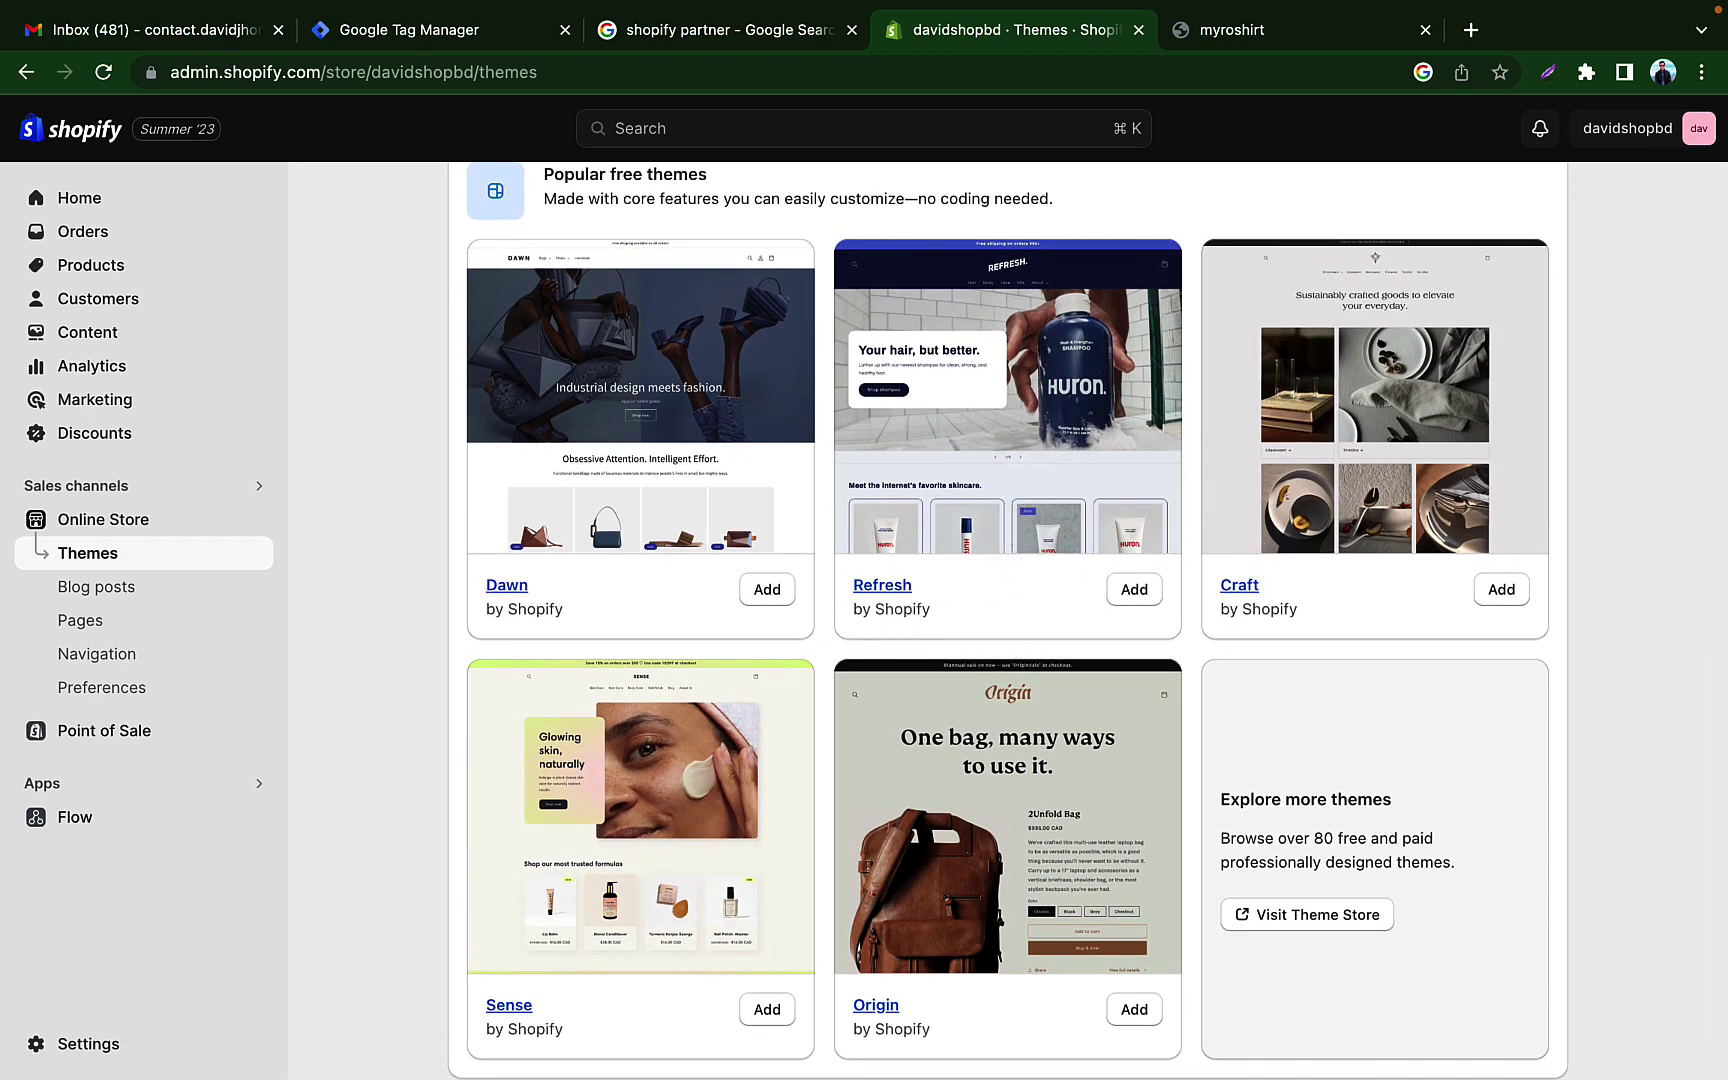
pyautogui.click(1137, 592)
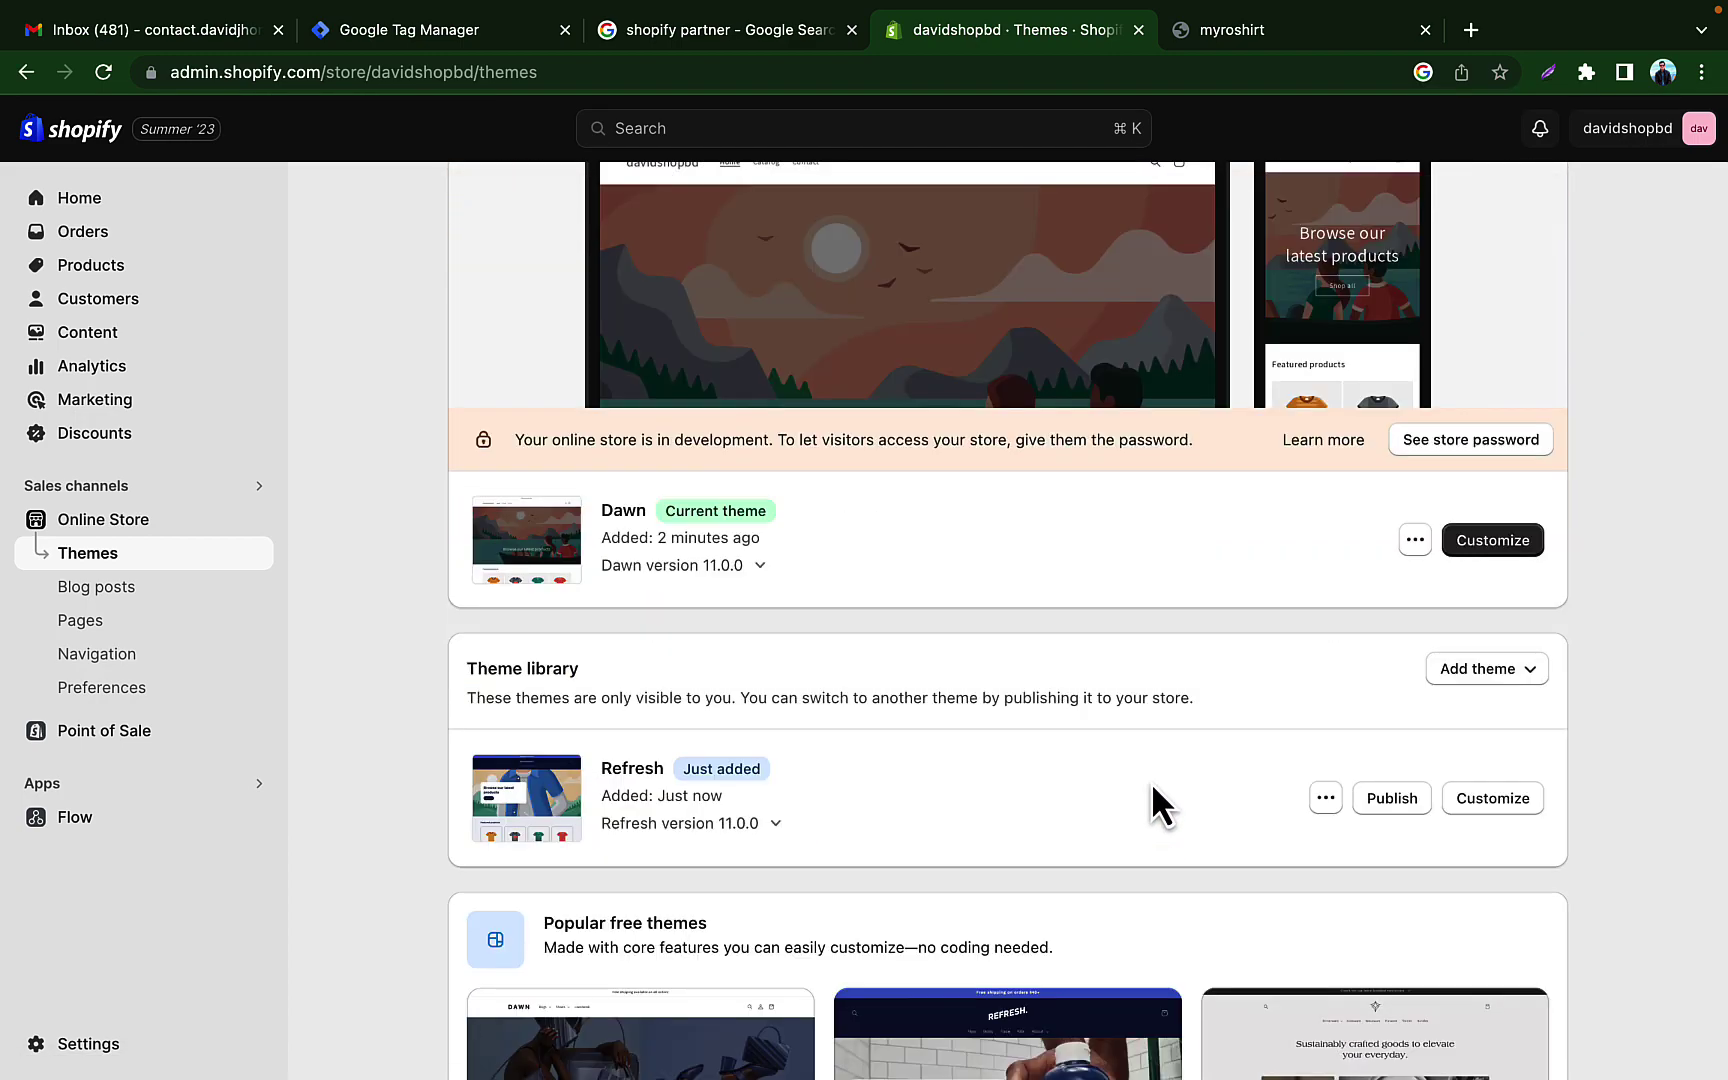
# Step: Publish Refresh, replacing Dawn as the store's current theme
pyautogui.scroll(-1, 1062, 761)
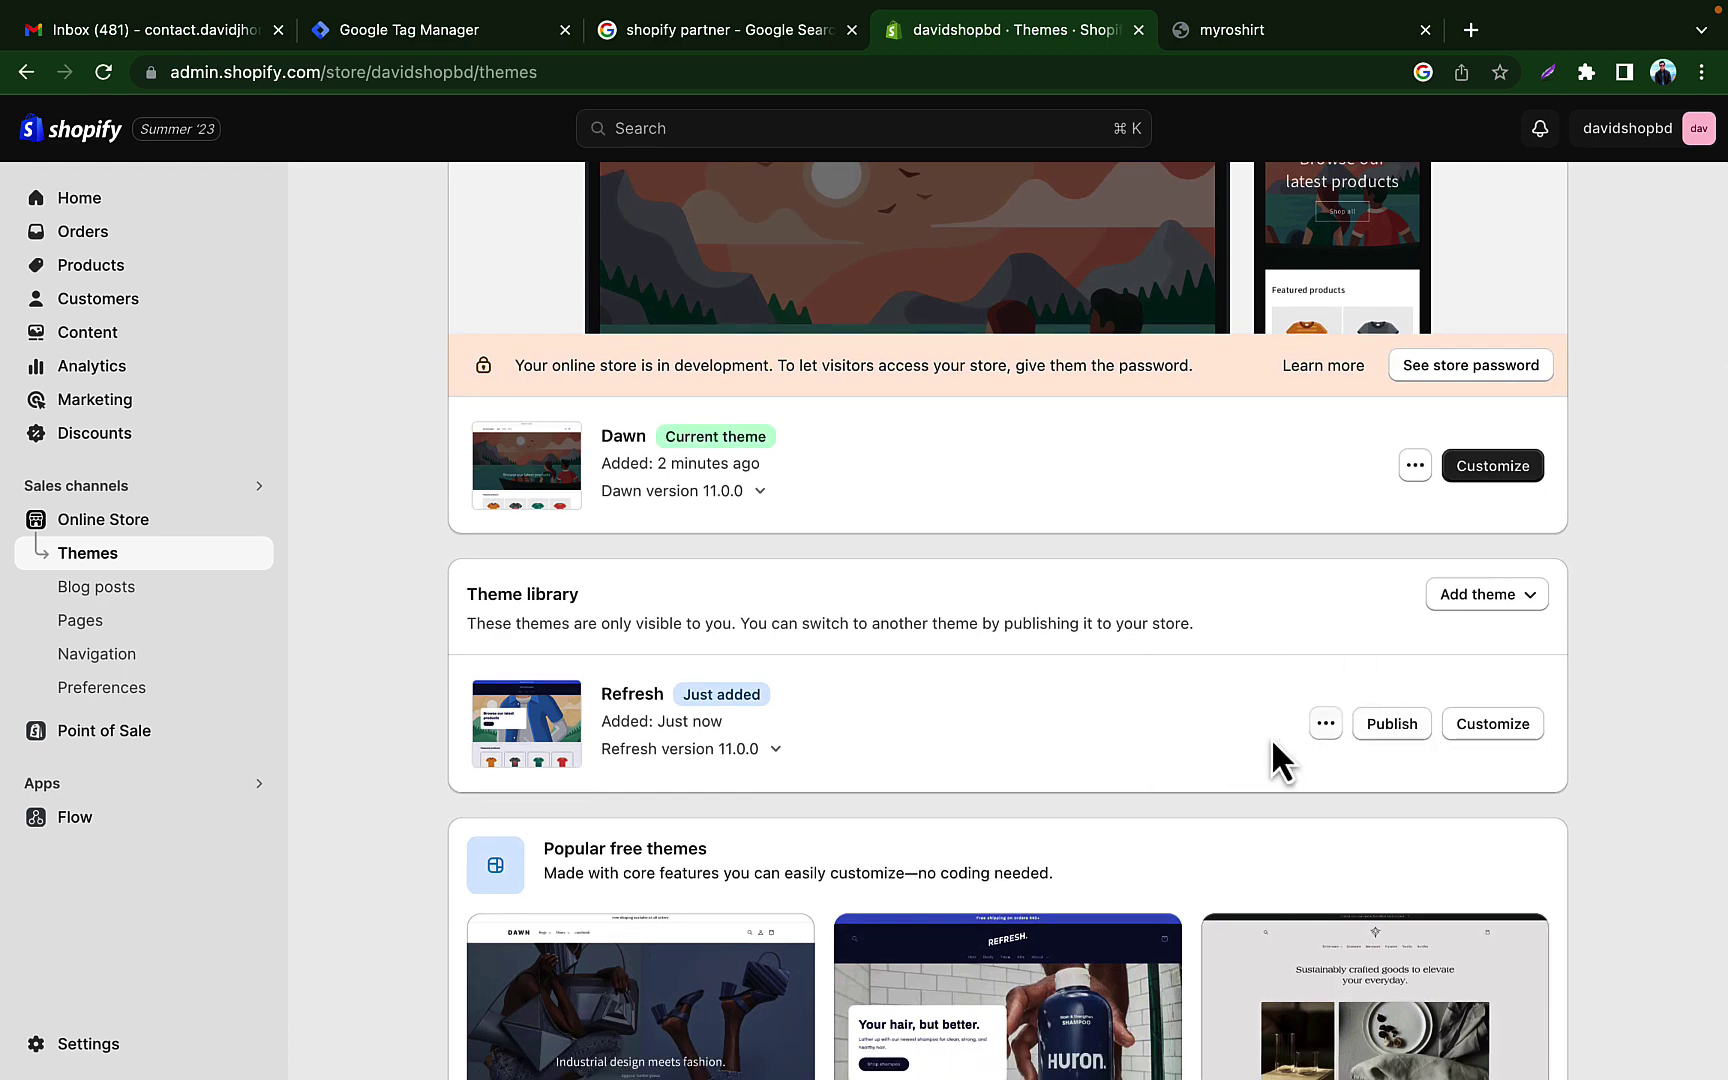
pyautogui.click(1393, 730)
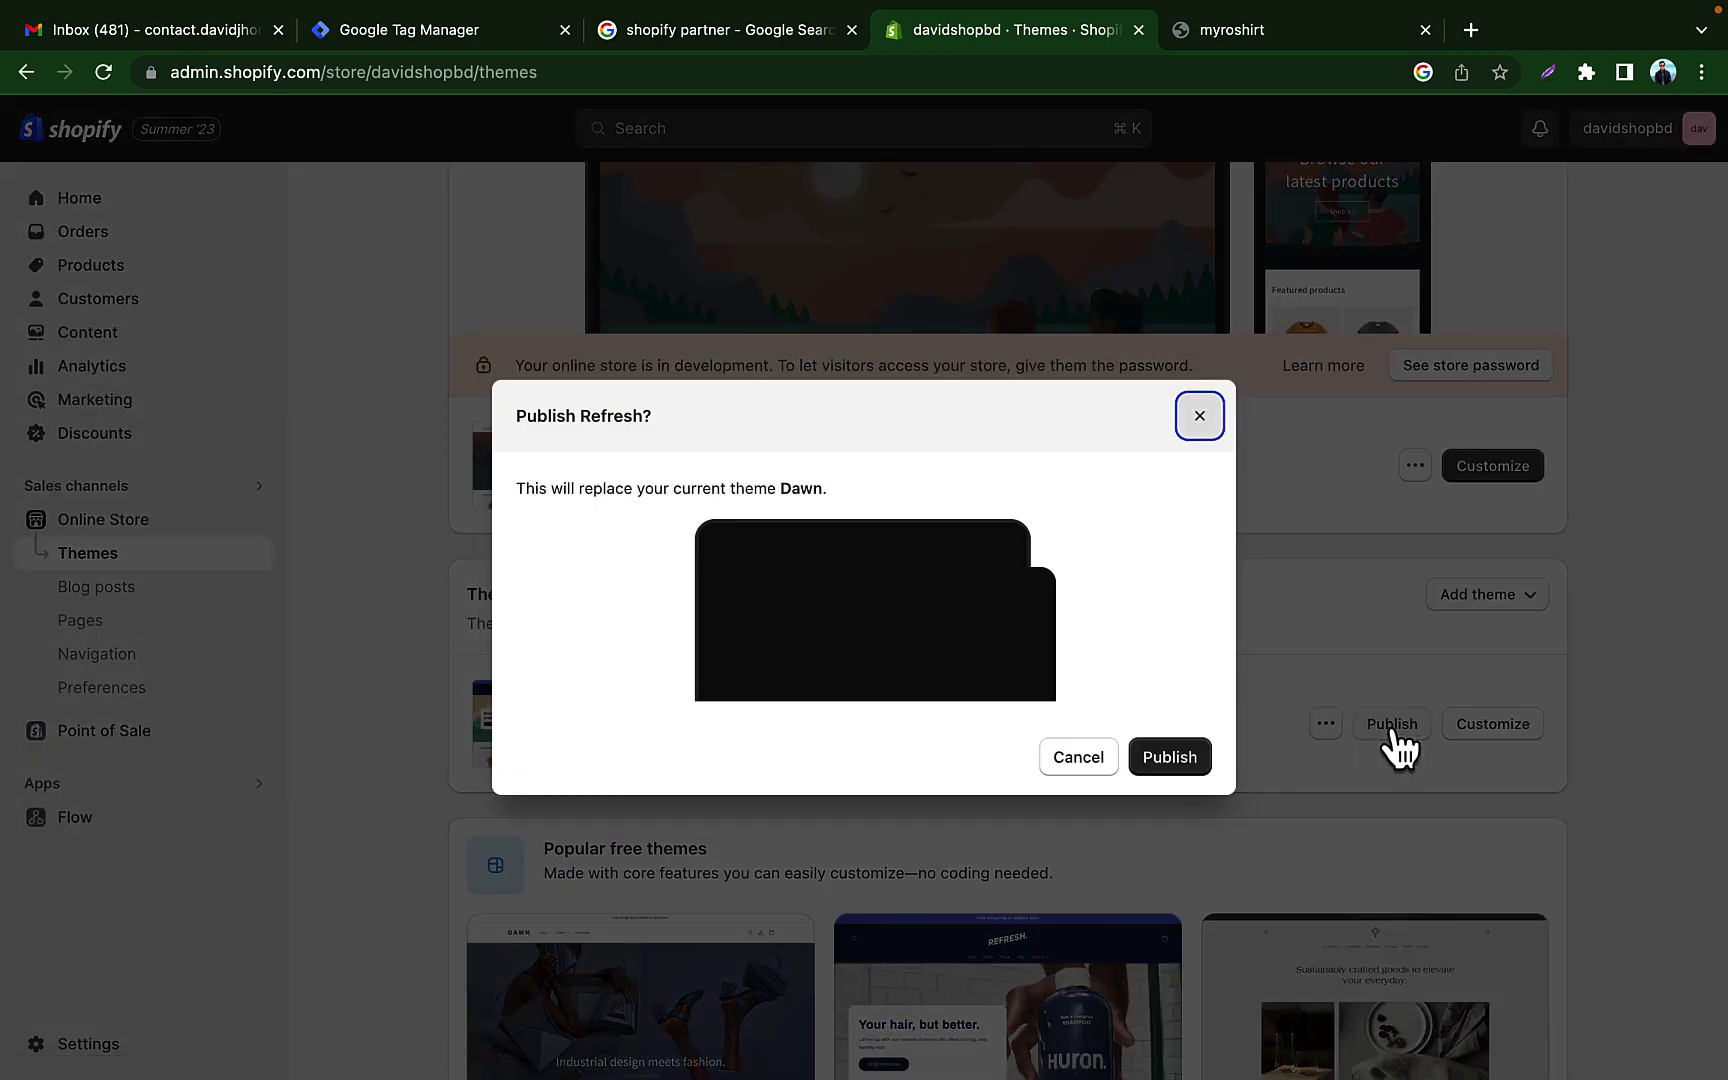
pyautogui.click(1195, 757)
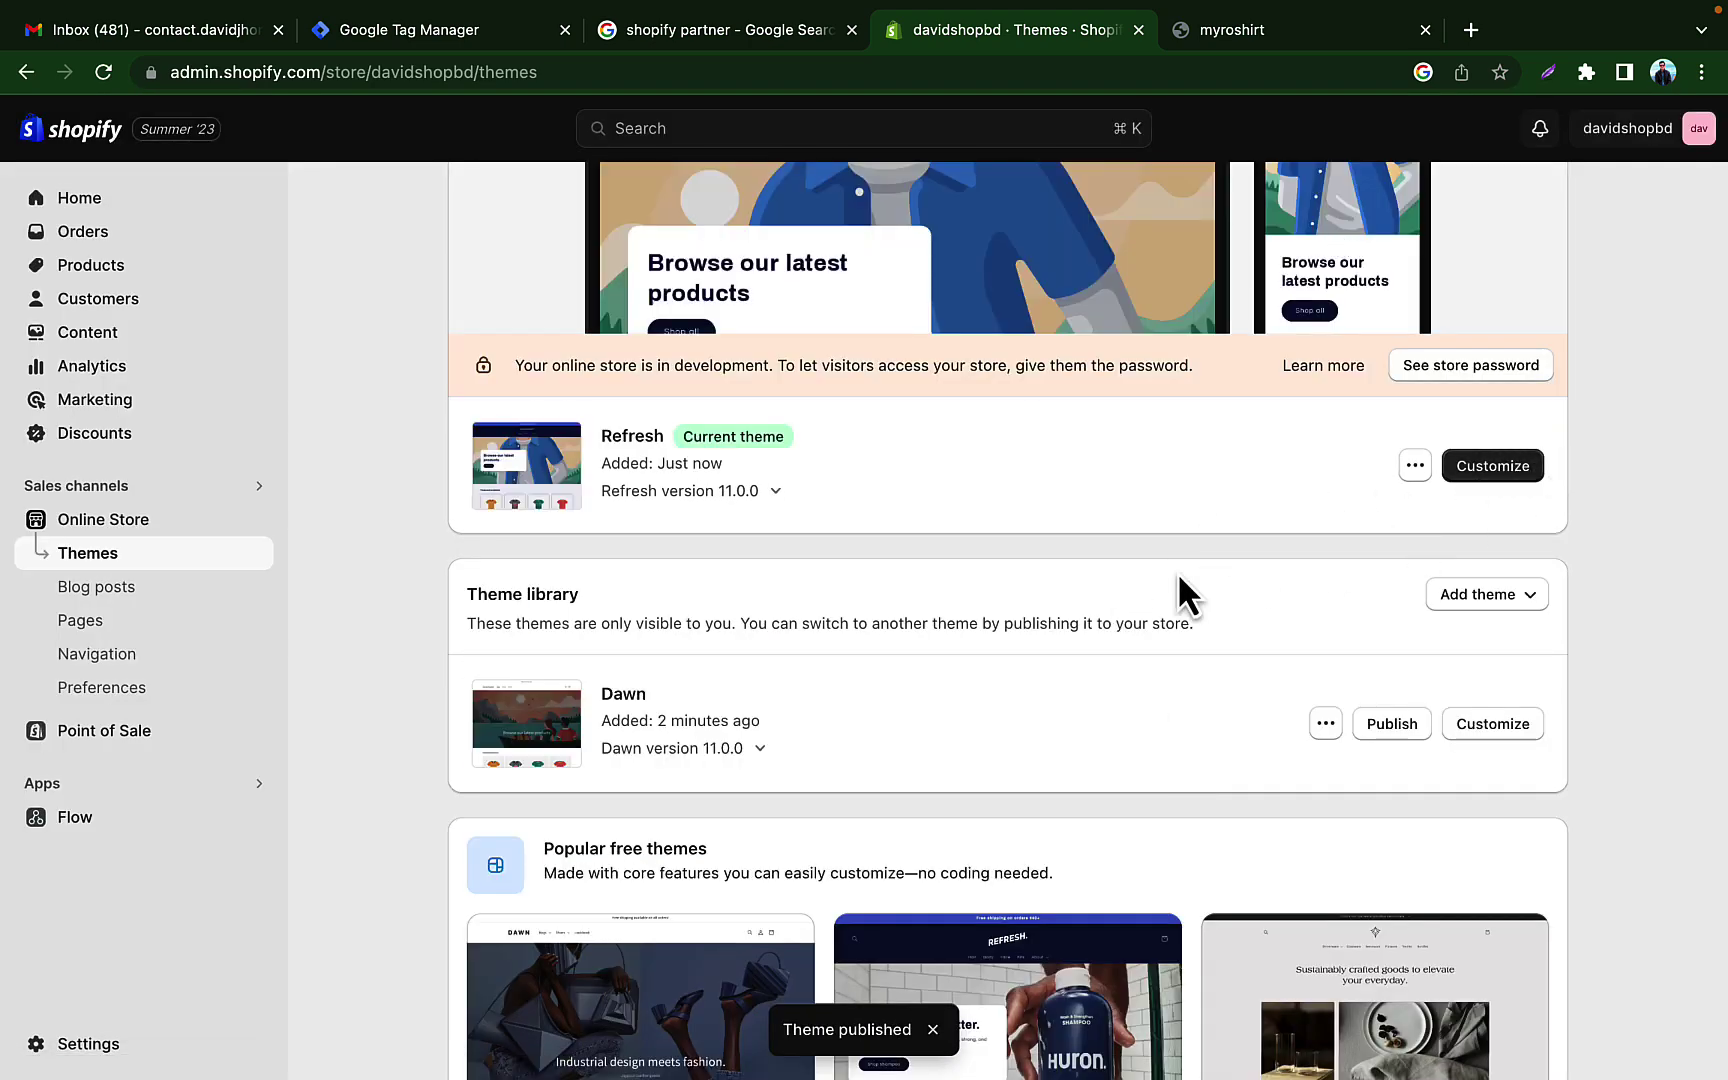
pyautogui.scroll(1, 1270, 575)
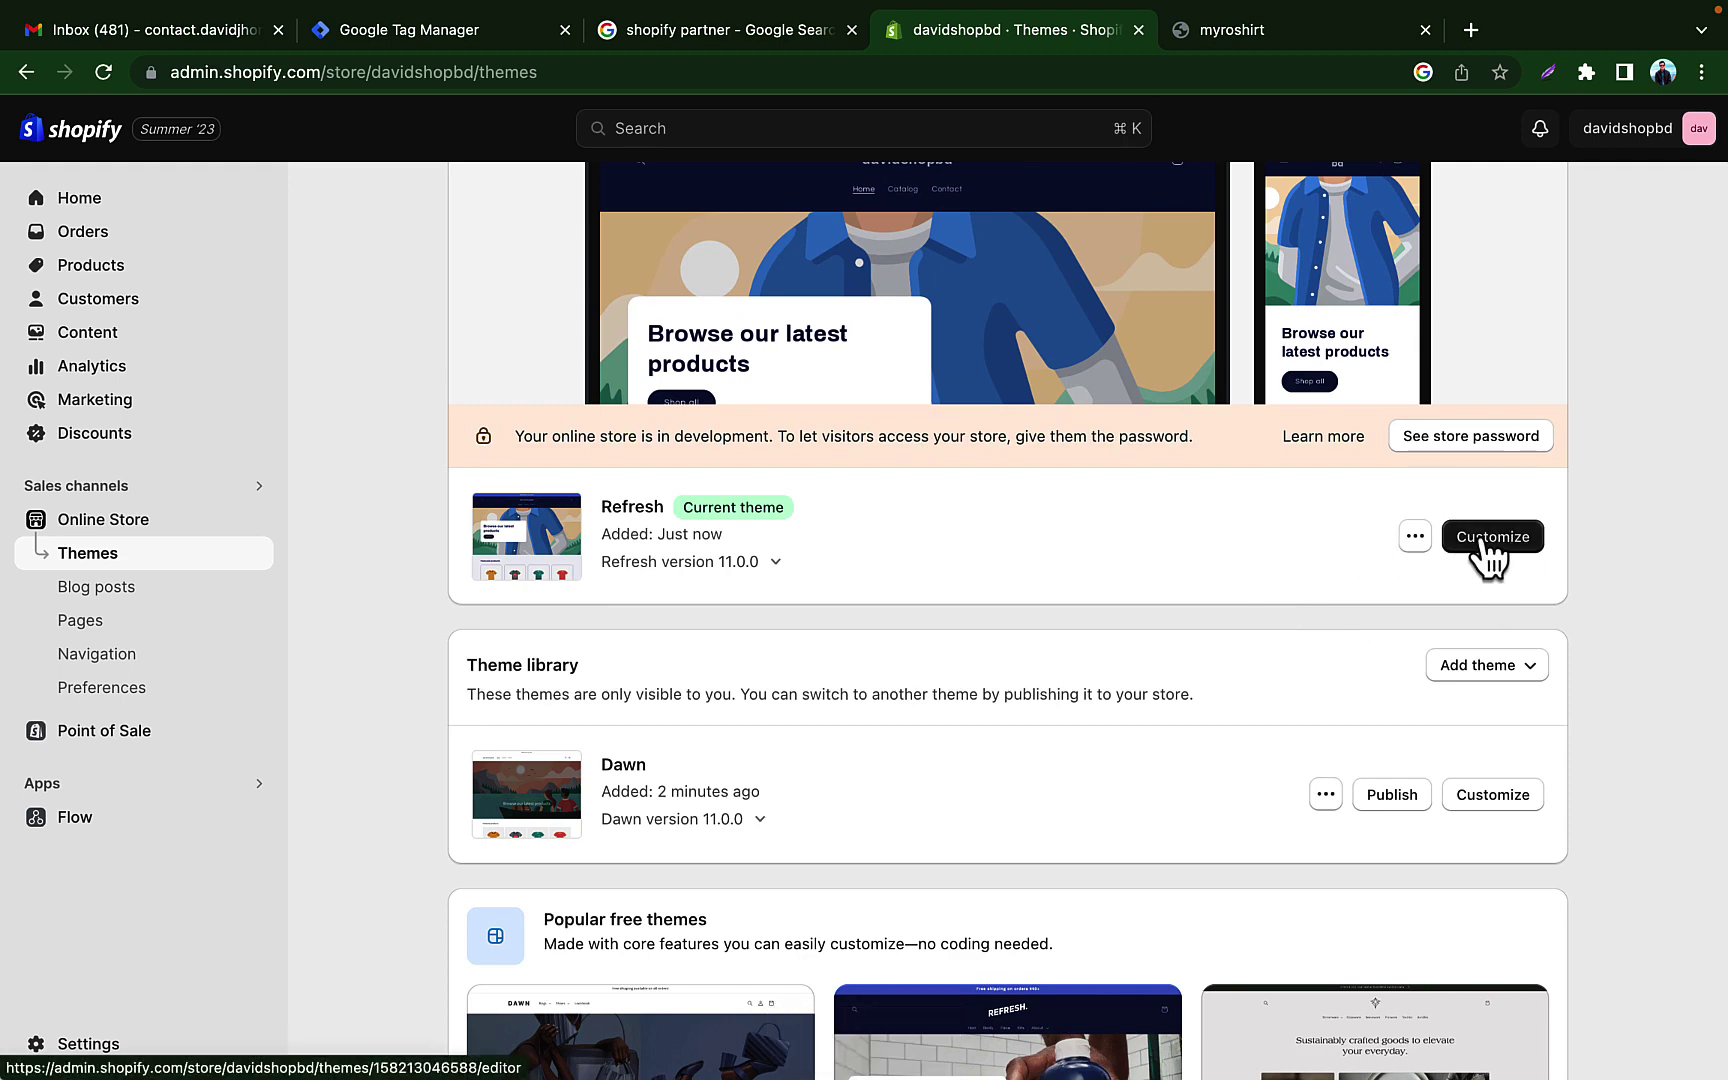
# Step: After a brief look at the Theme Store, open the Refresh theme's Home page in the editor
pyautogui.click(1487, 540)
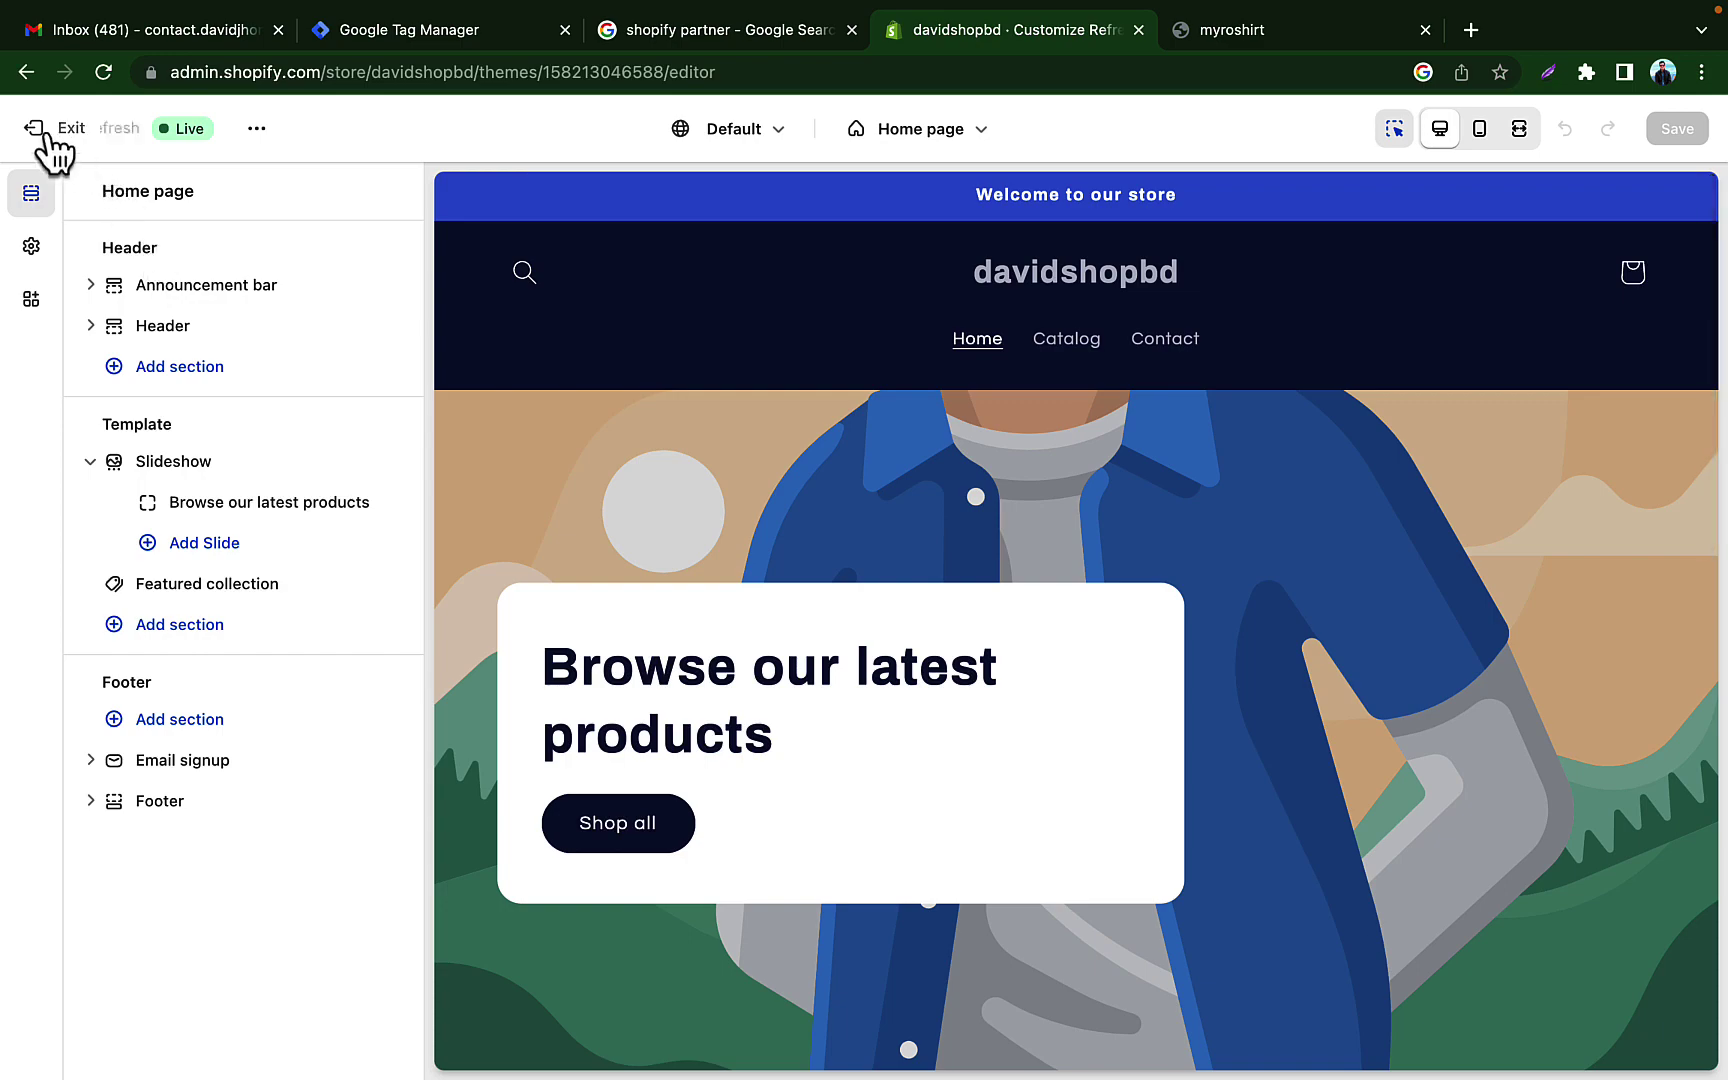
pyautogui.click(36, 134)
pyautogui.scroll(-10, 1062, 699)
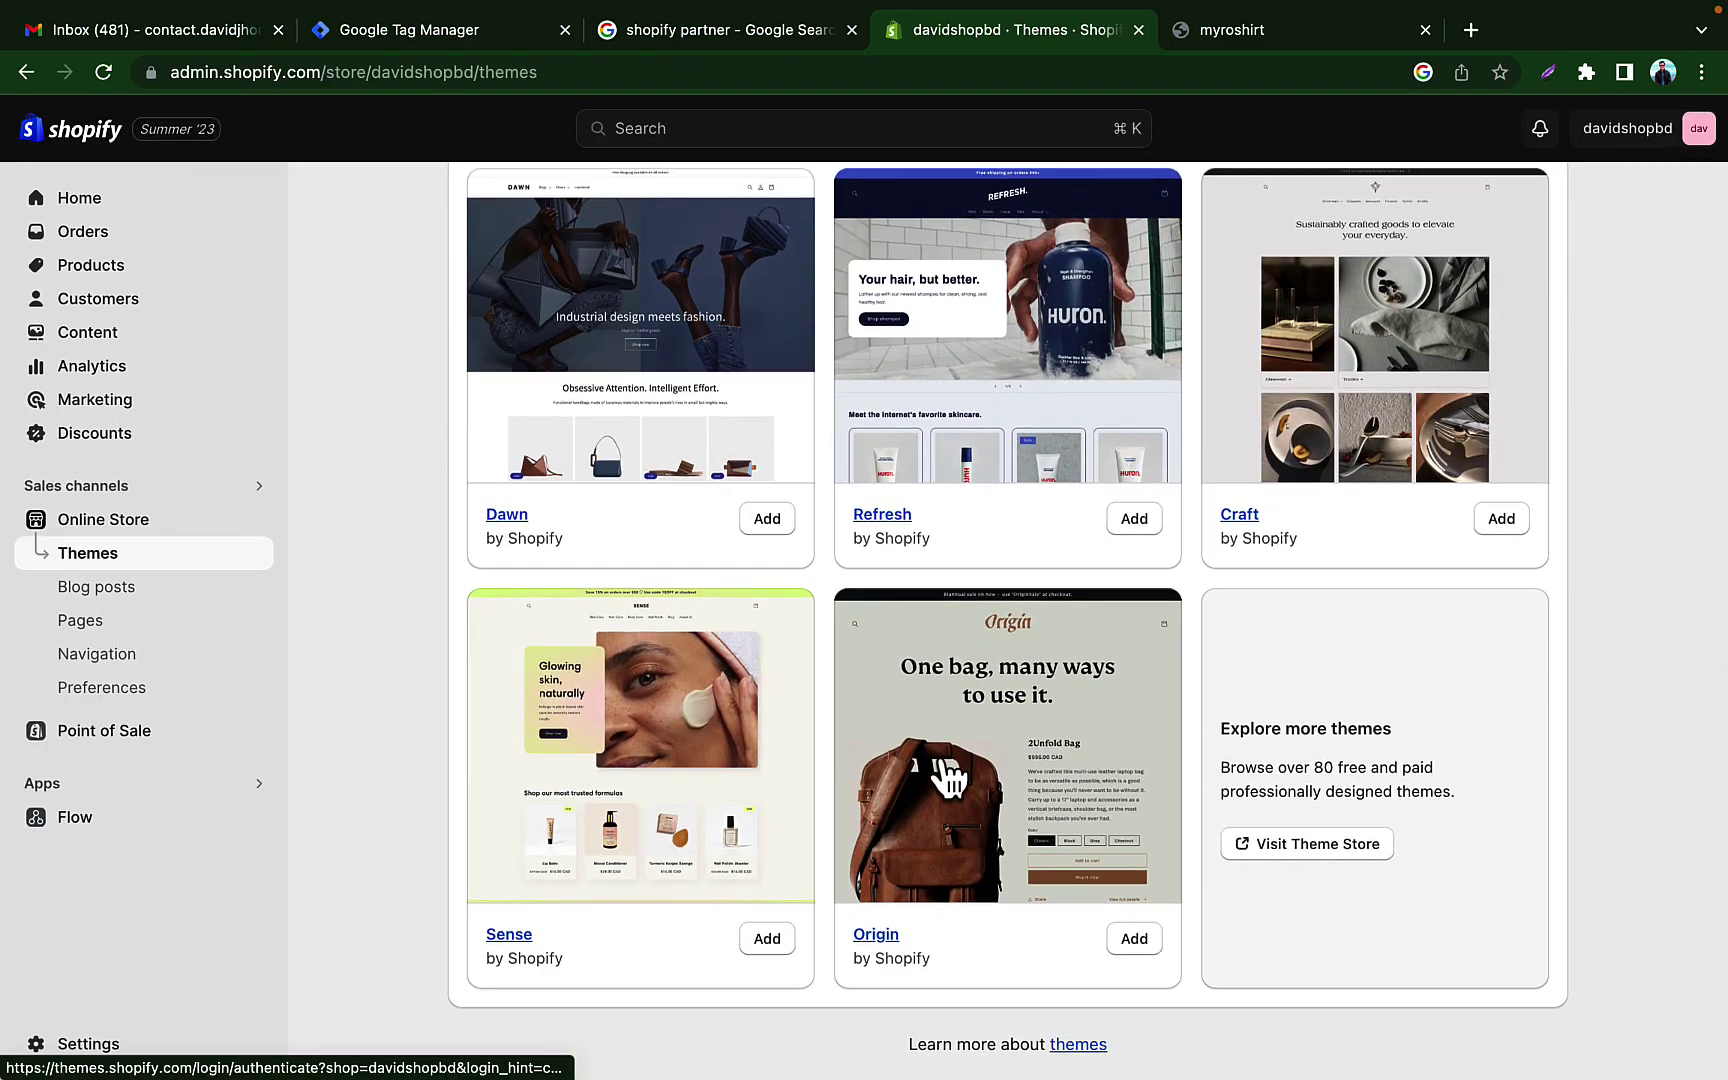
pyautogui.click(1290, 845)
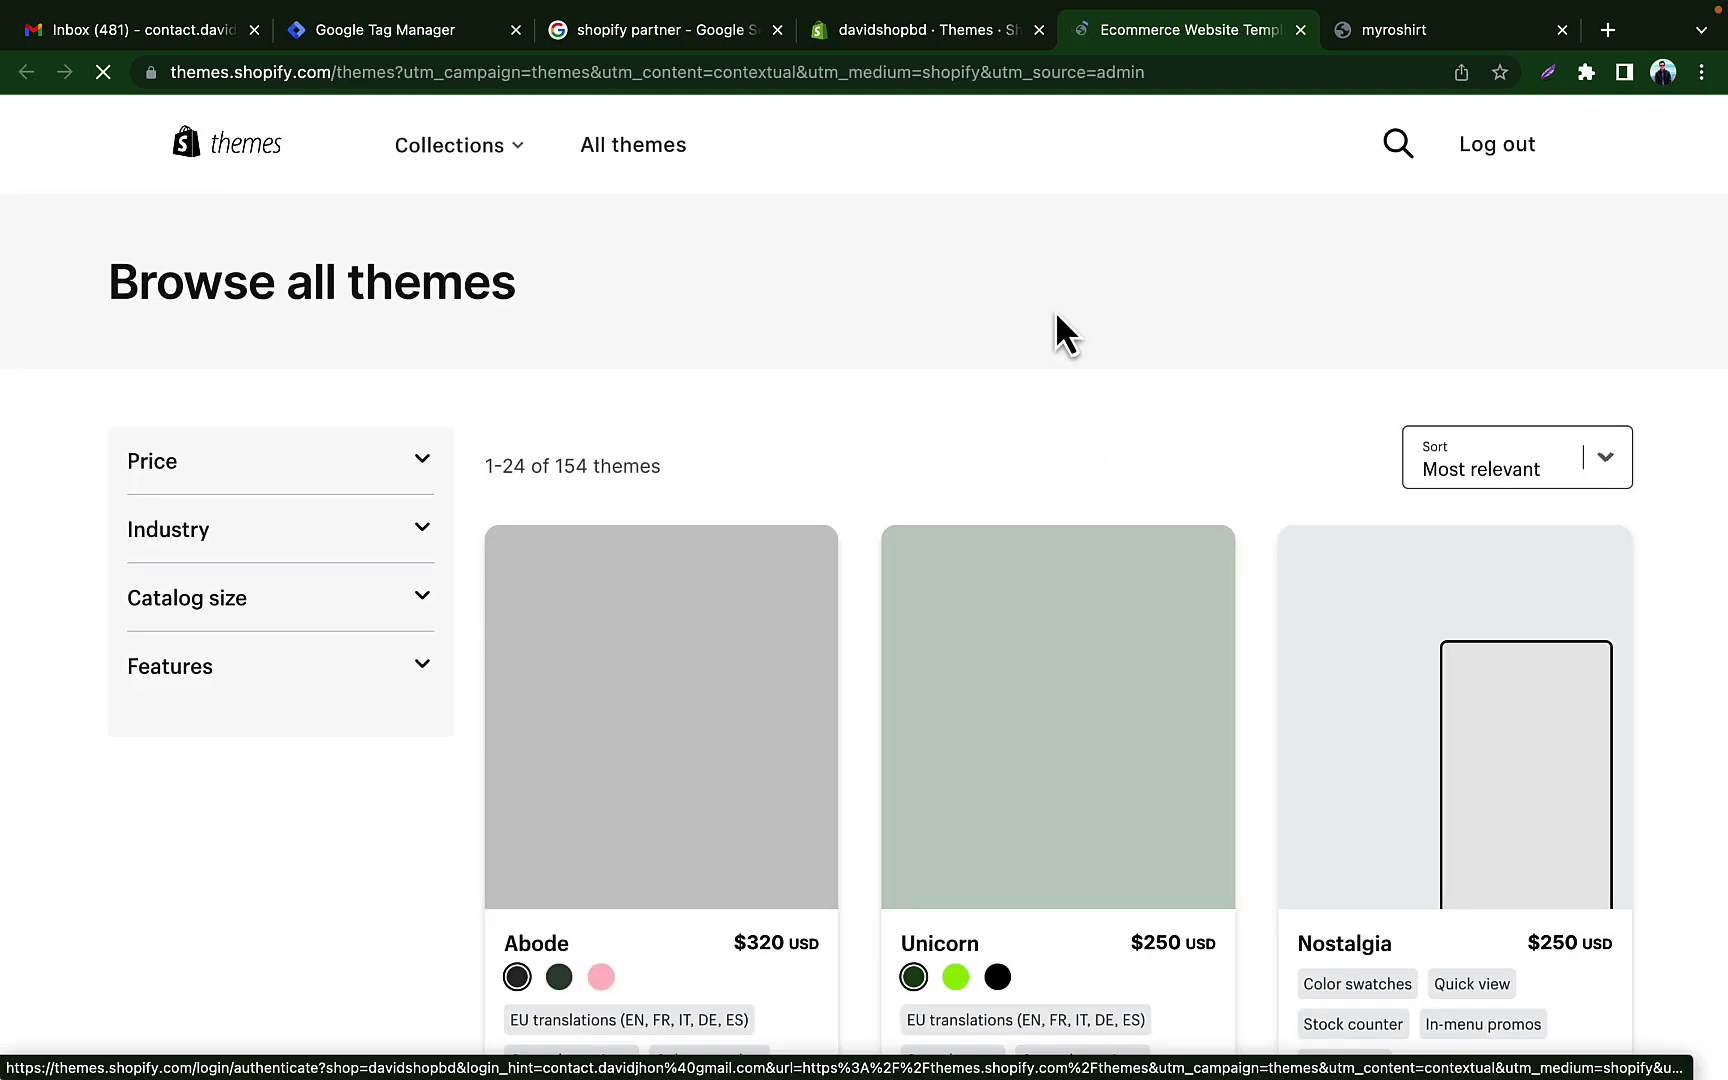
pyautogui.click(952, 42)
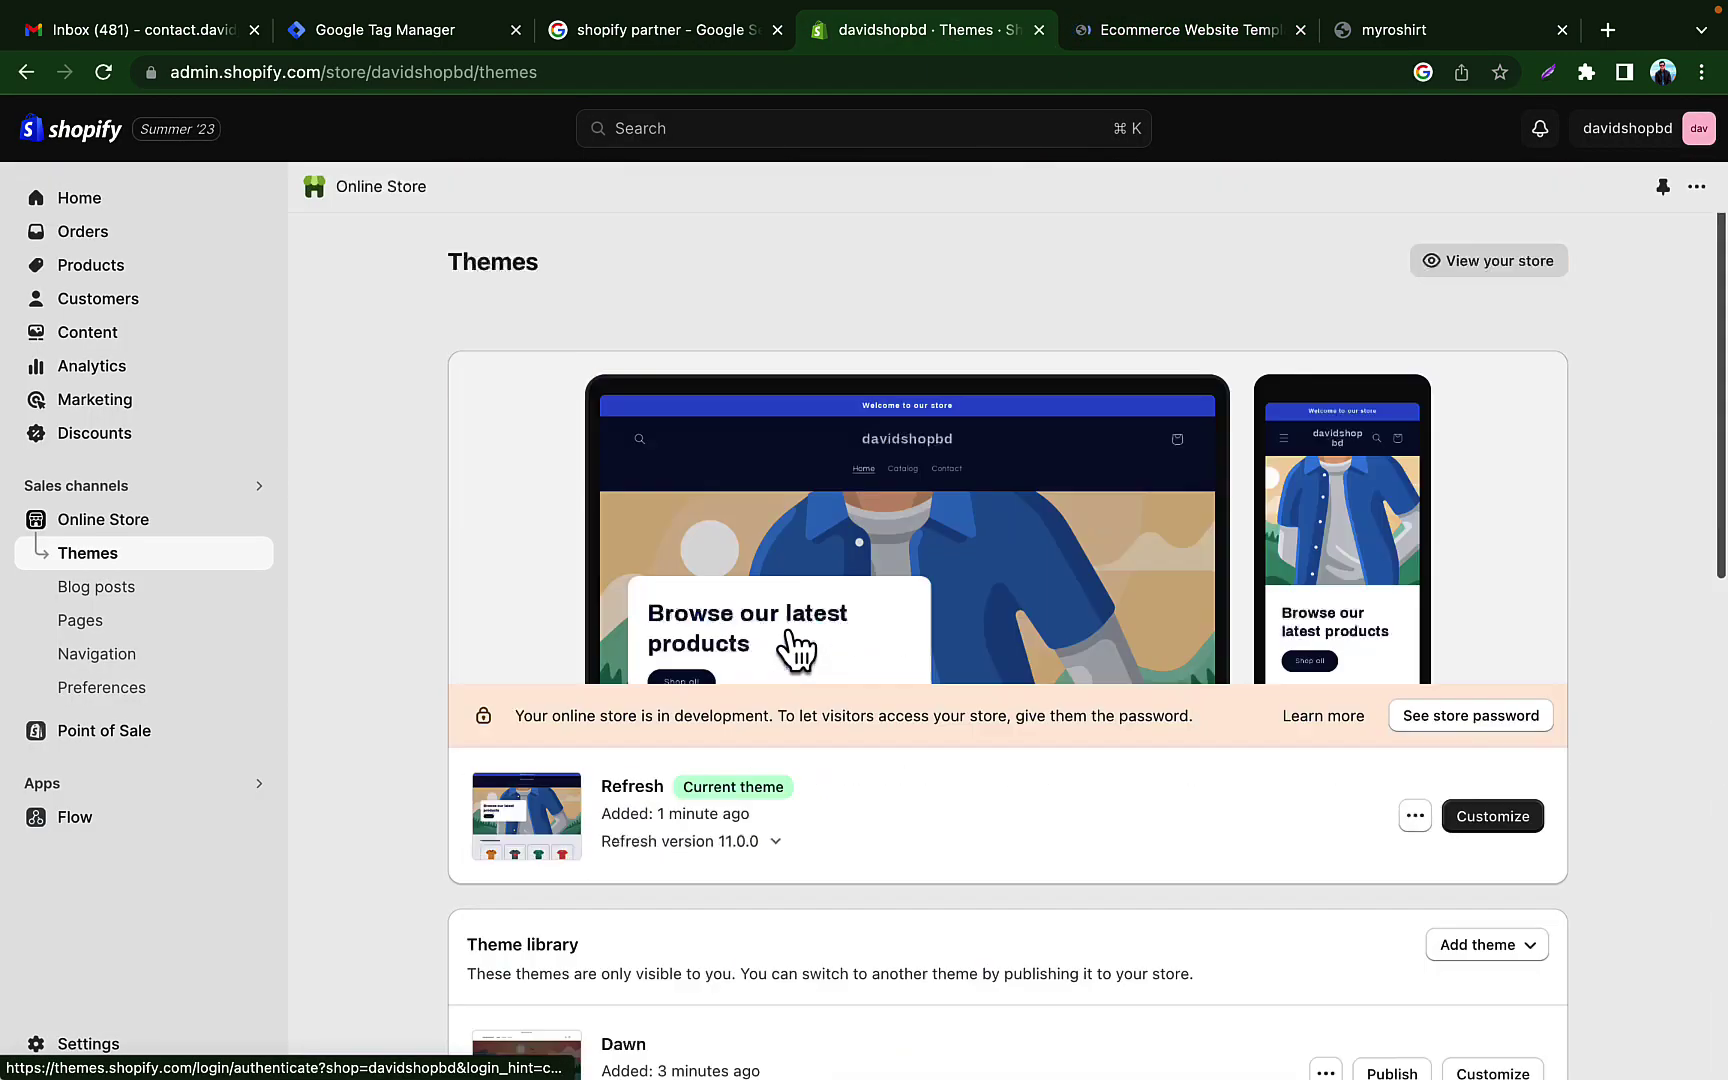
pyautogui.click(1300, 30)
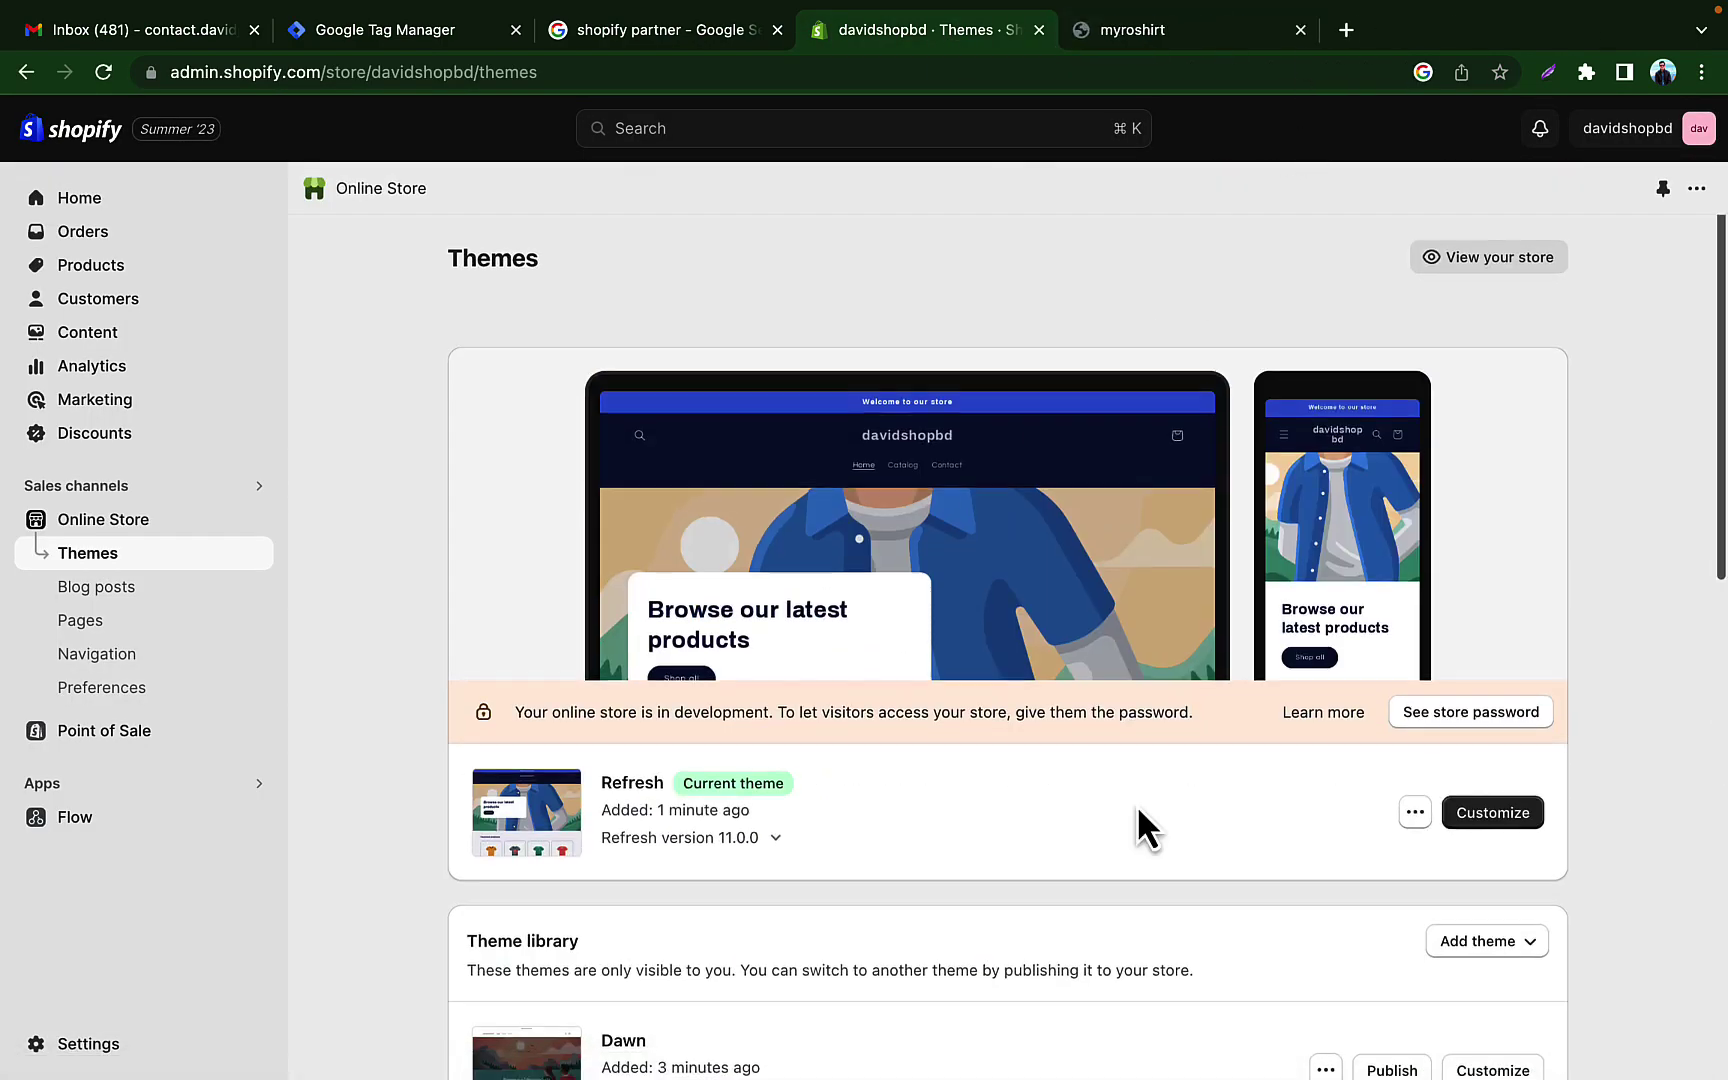
pyautogui.scroll(-5, 1137, 805)
pyautogui.click(1510, 340)
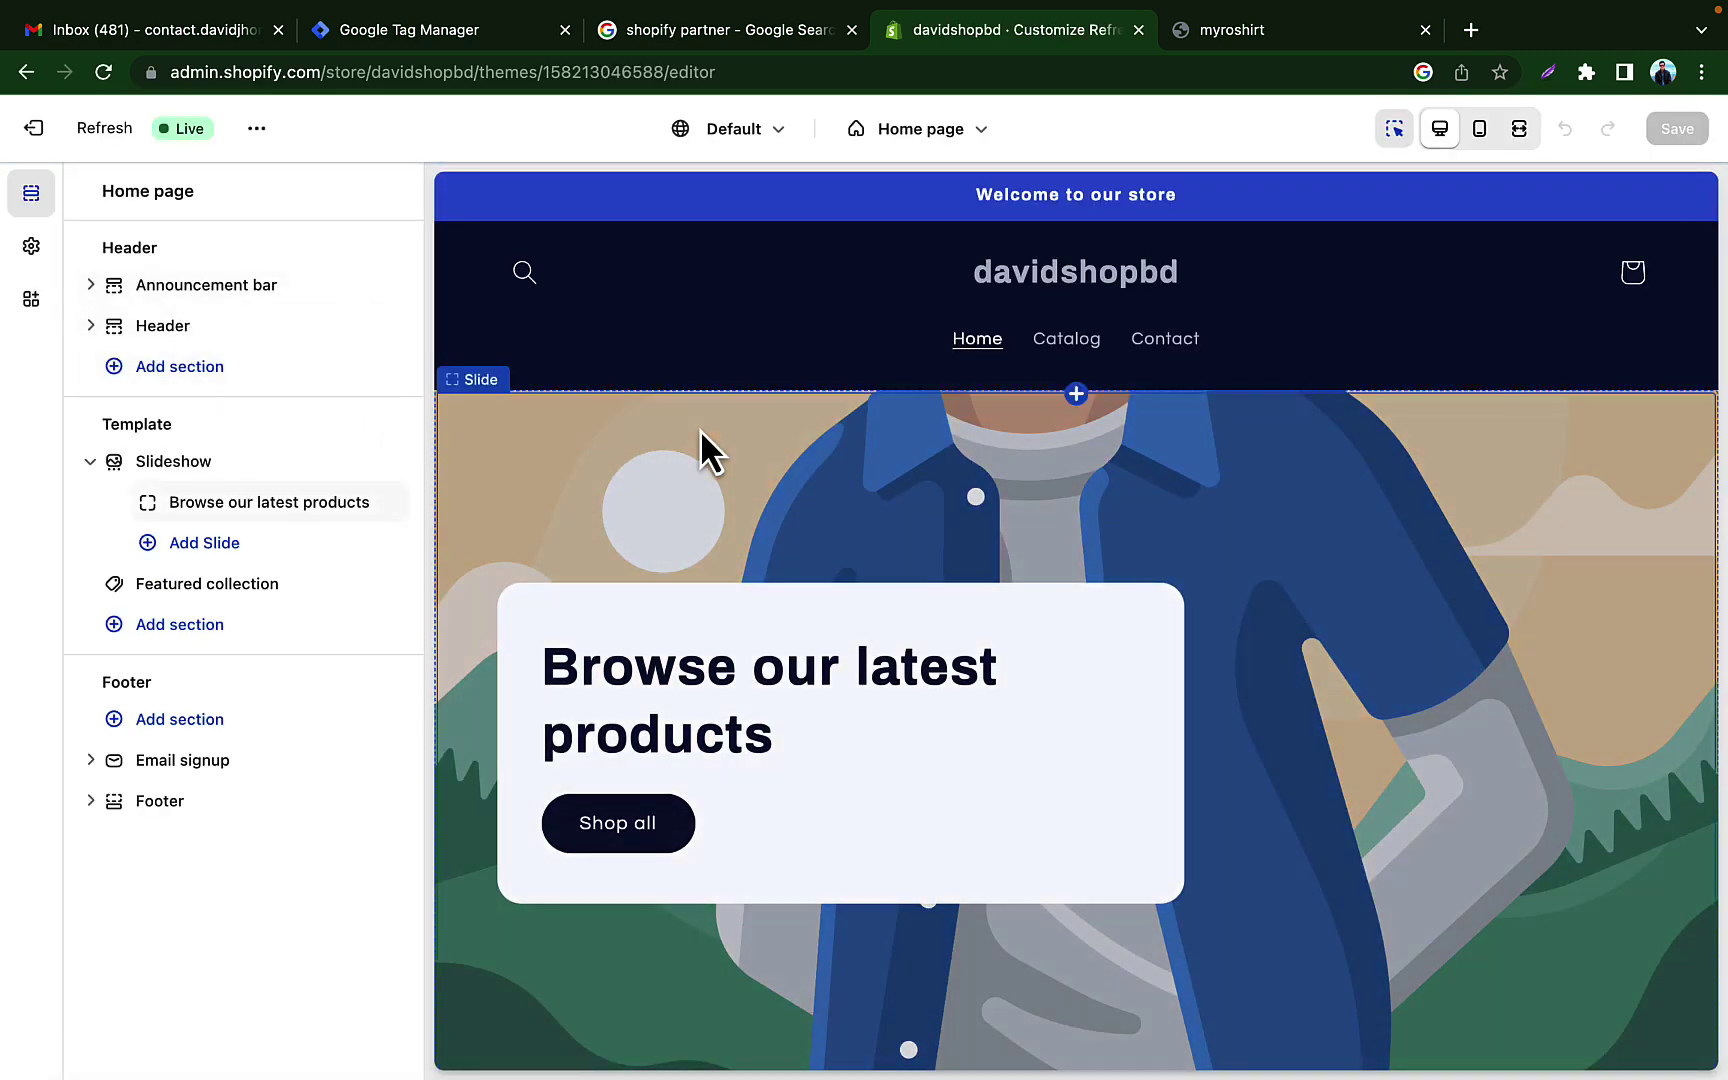
# Step: Replace the slideshow slide image with the free brick-wall leaping-man photo
pyautogui.click(702, 450)
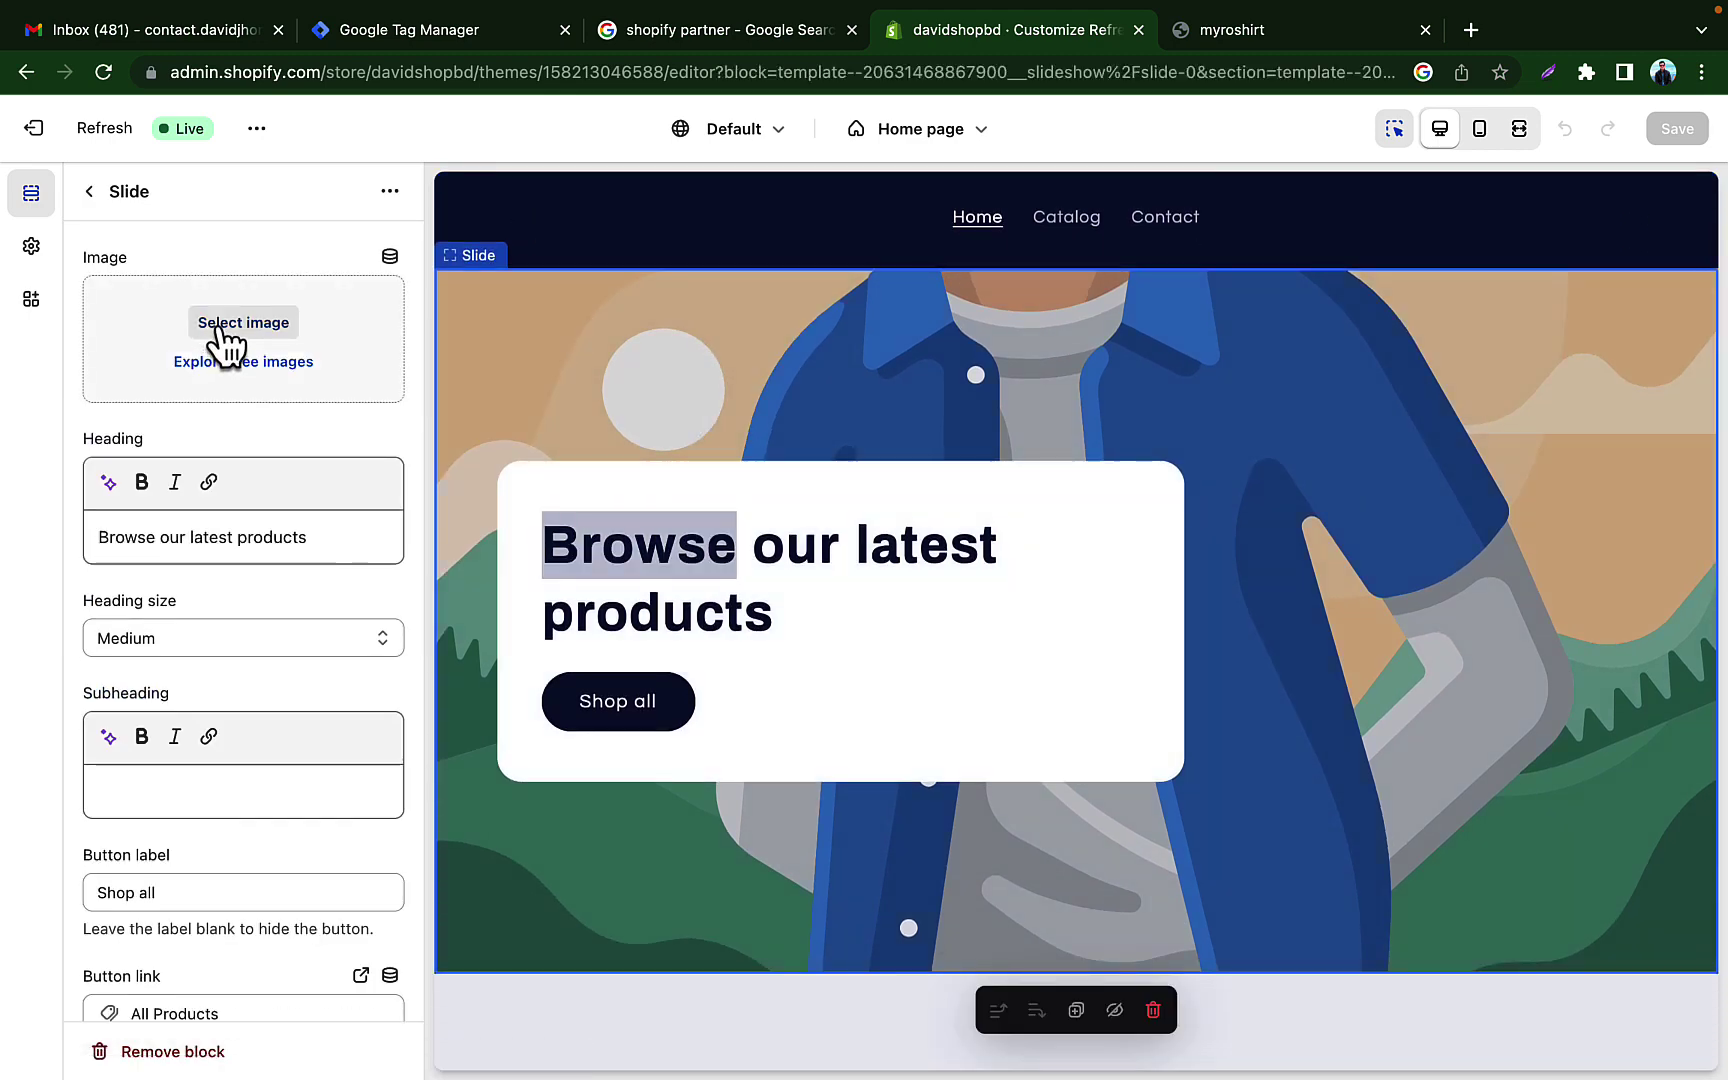
pyautogui.click(243, 362)
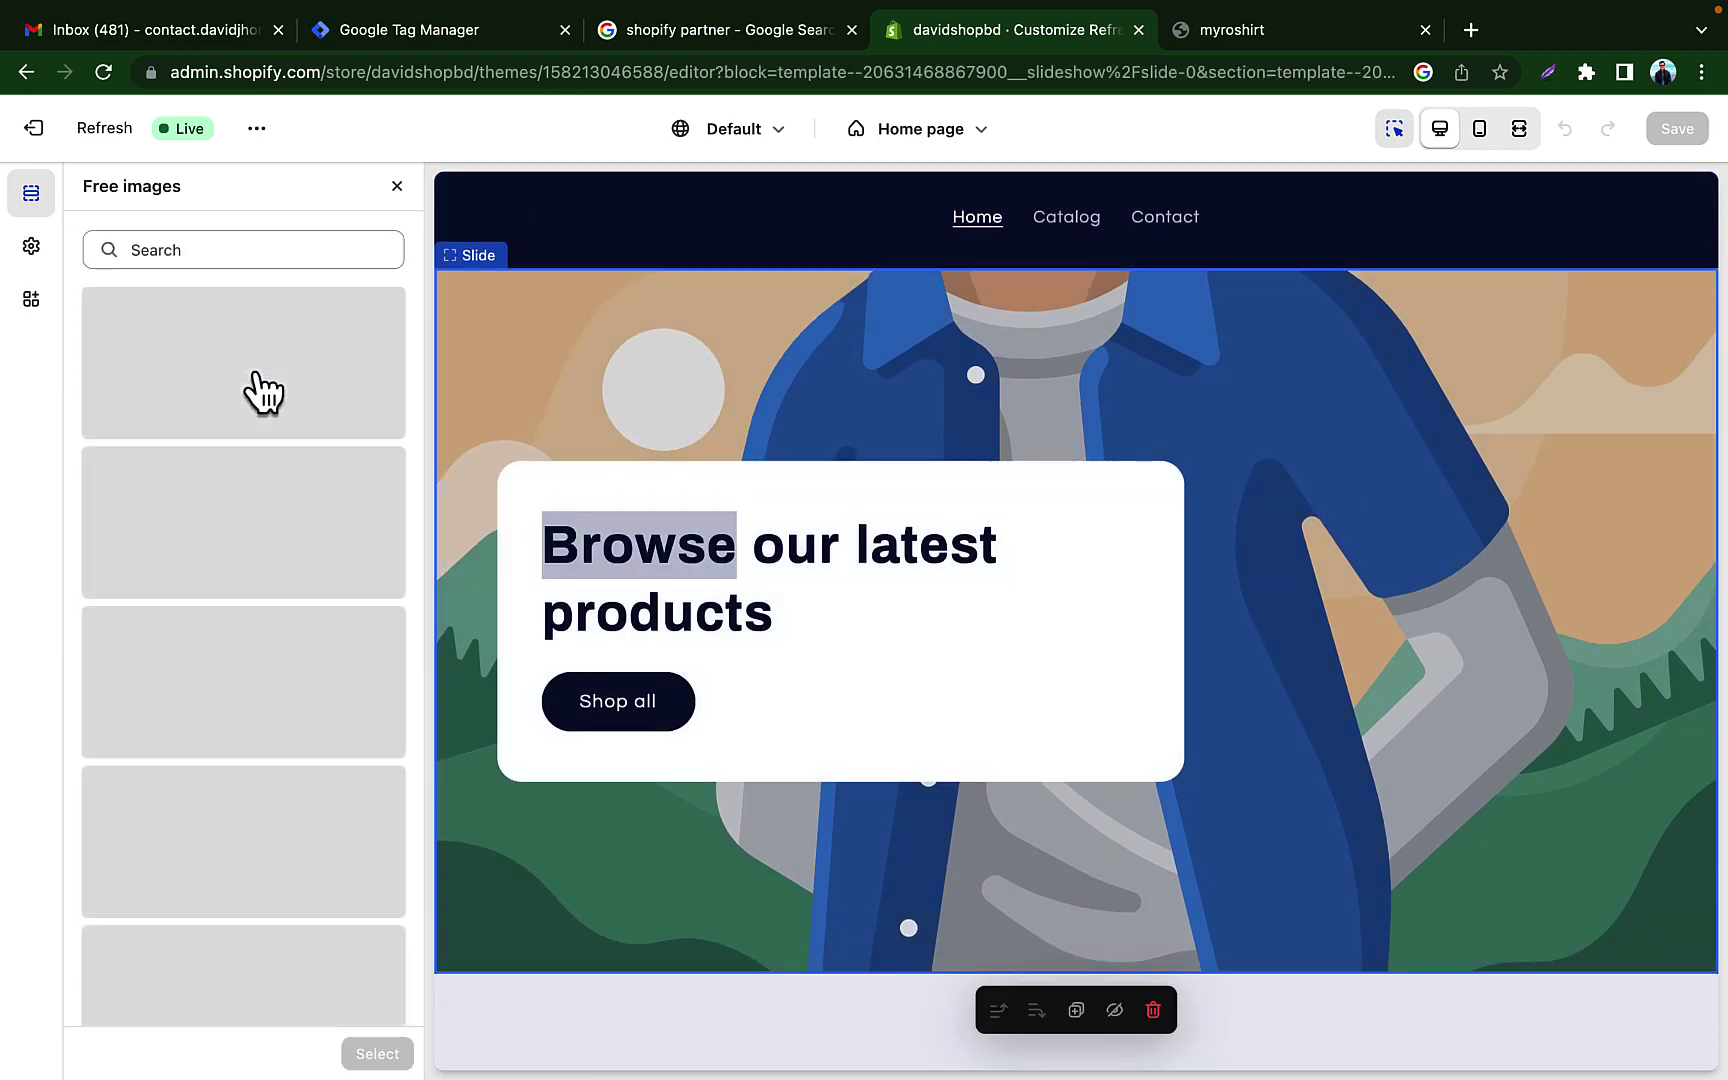
pyautogui.scroll(-15, 316, 559)
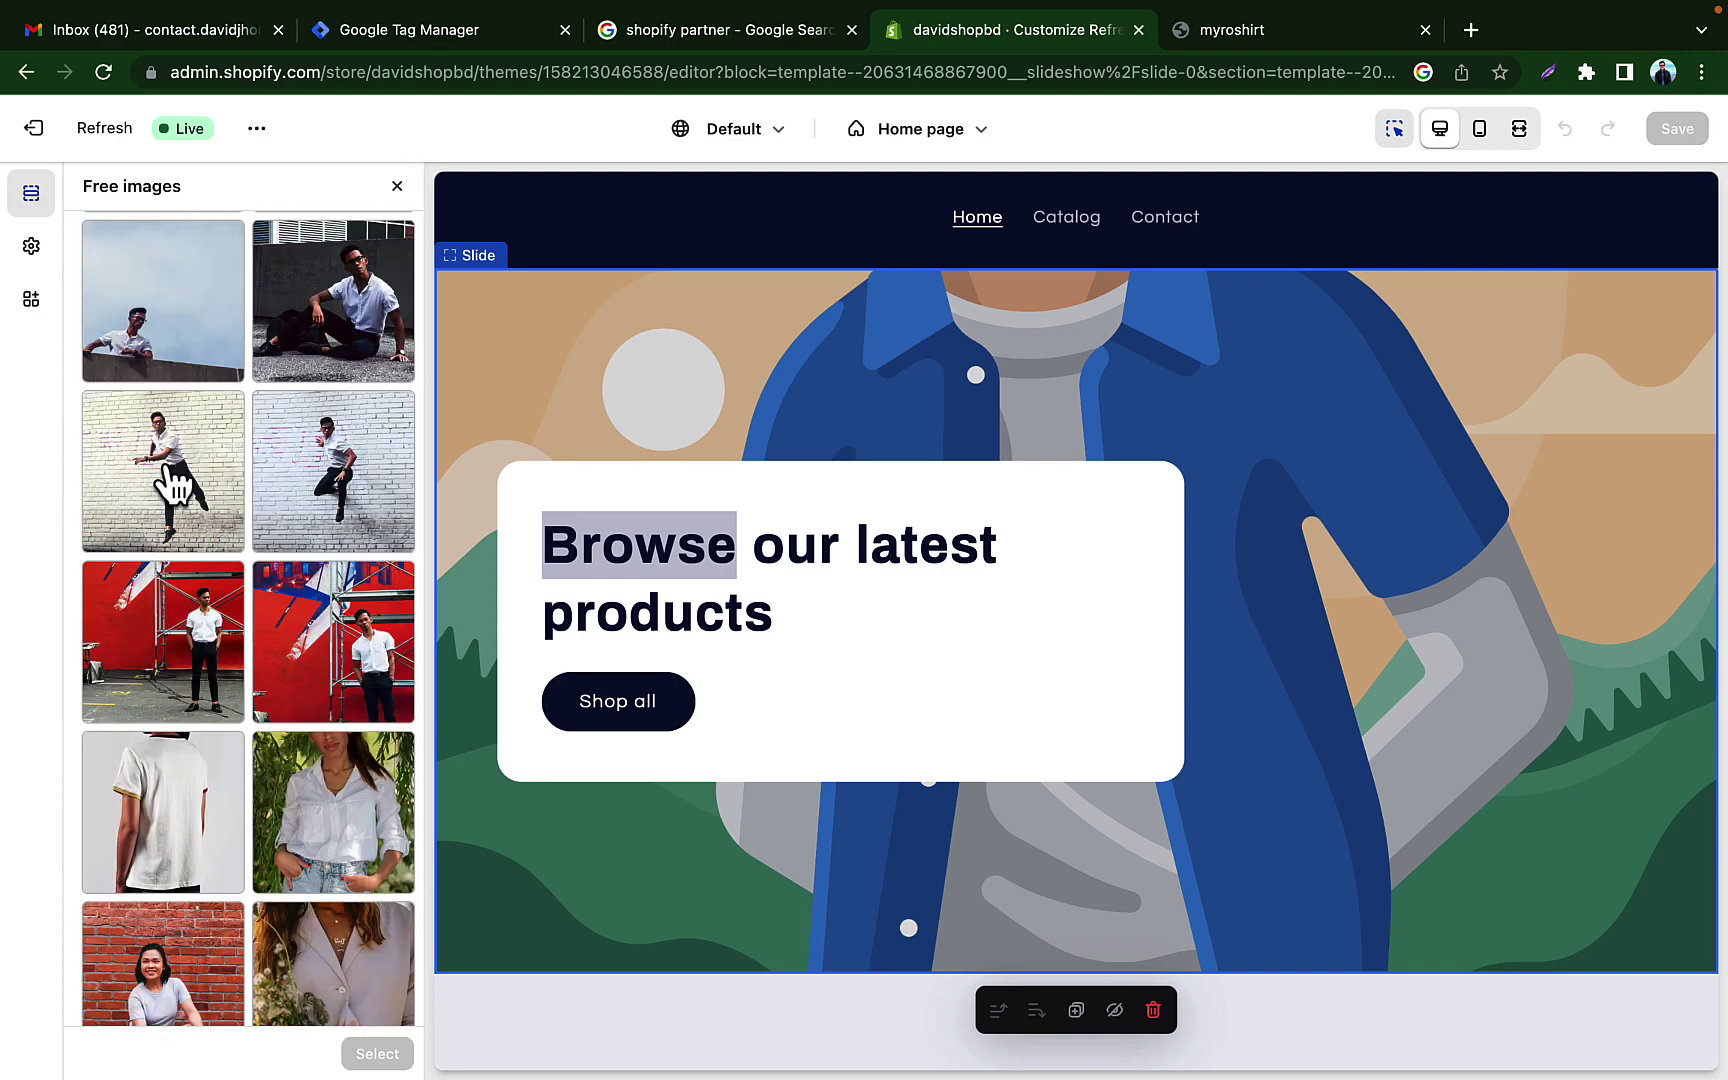
pyautogui.click(175, 487)
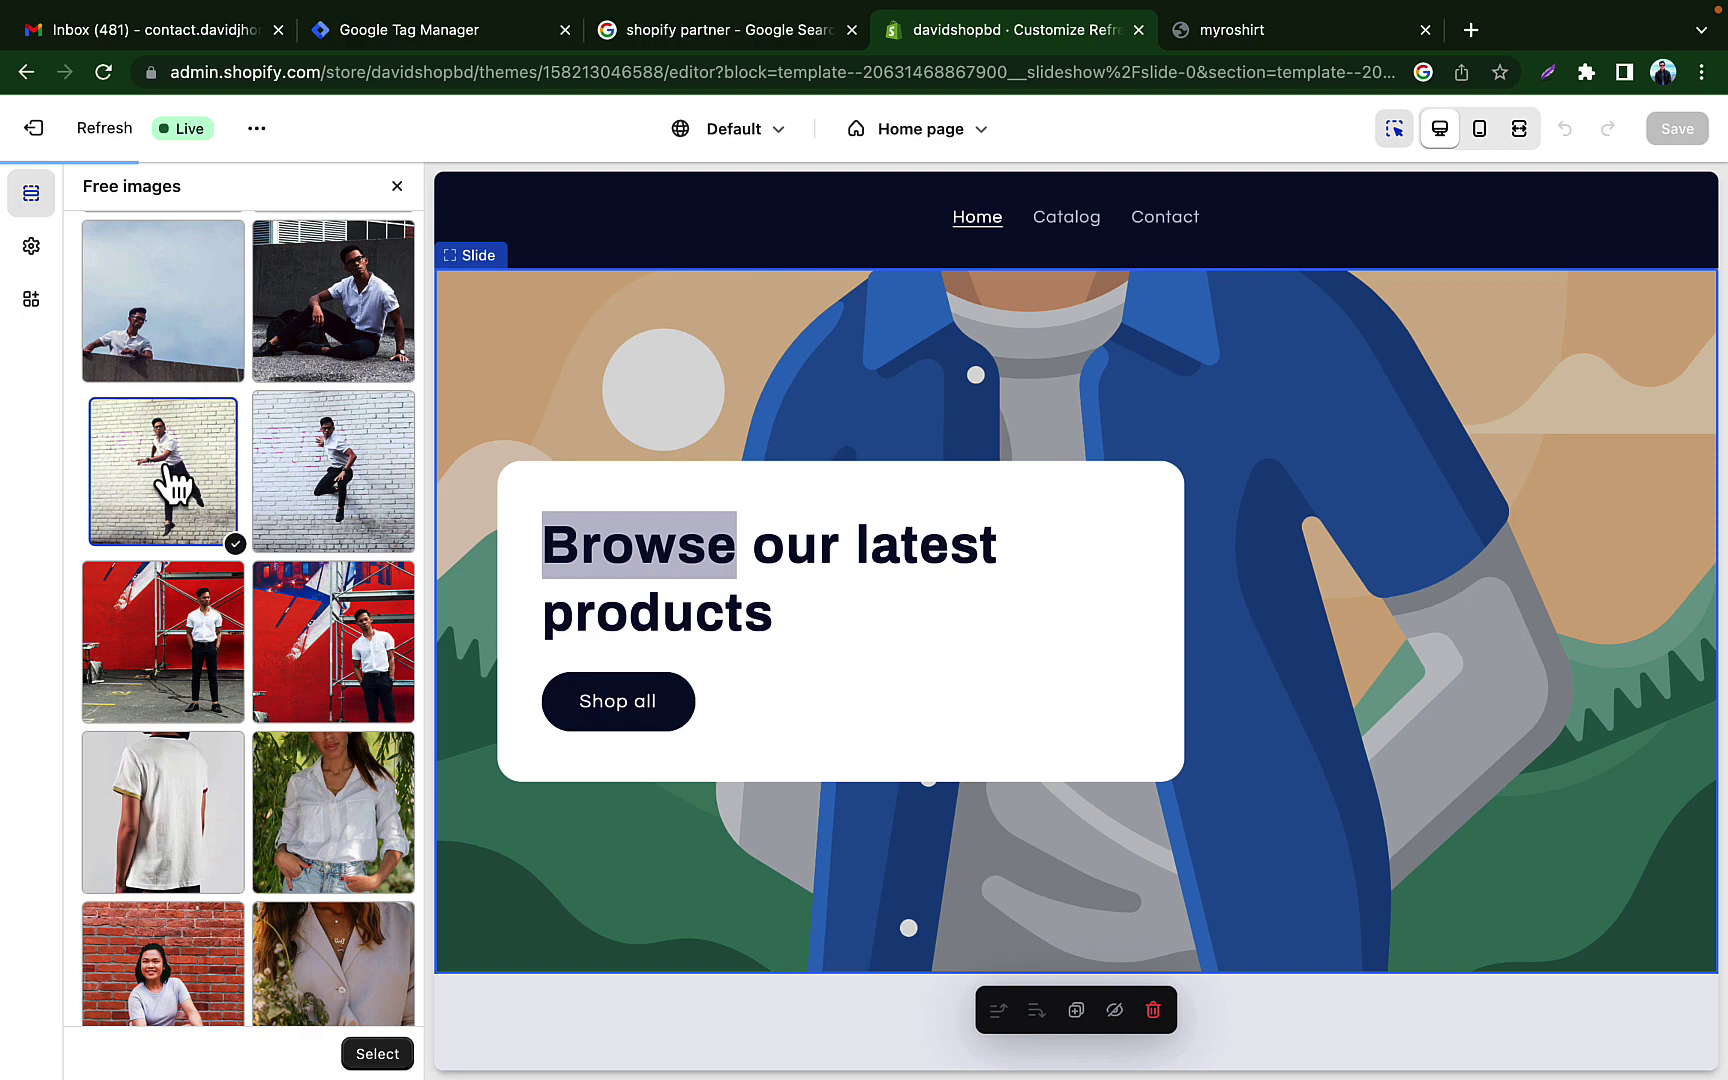
pyautogui.click(378, 1054)
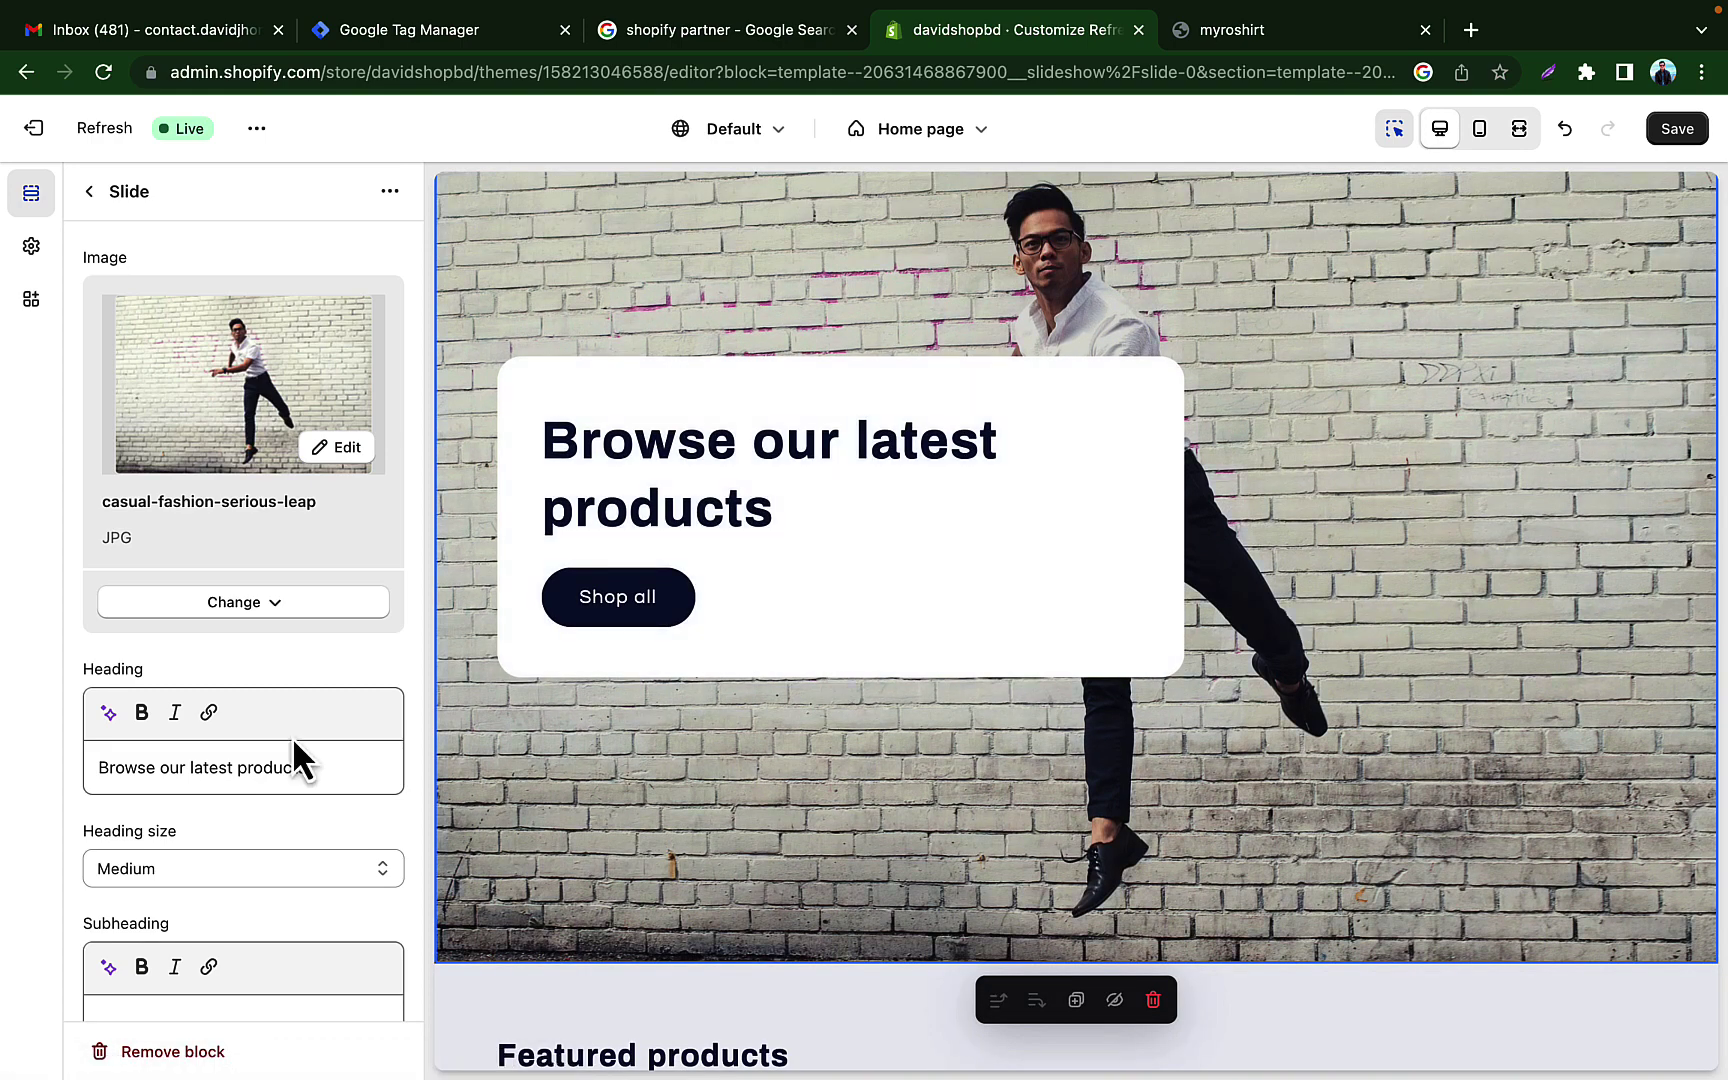
# Step: Set the slide's heading size to Small
pyautogui.scroll(-10, 292, 736)
pyautogui.scroll(10, 292, 736)
pyautogui.scroll(-3, 292, 736)
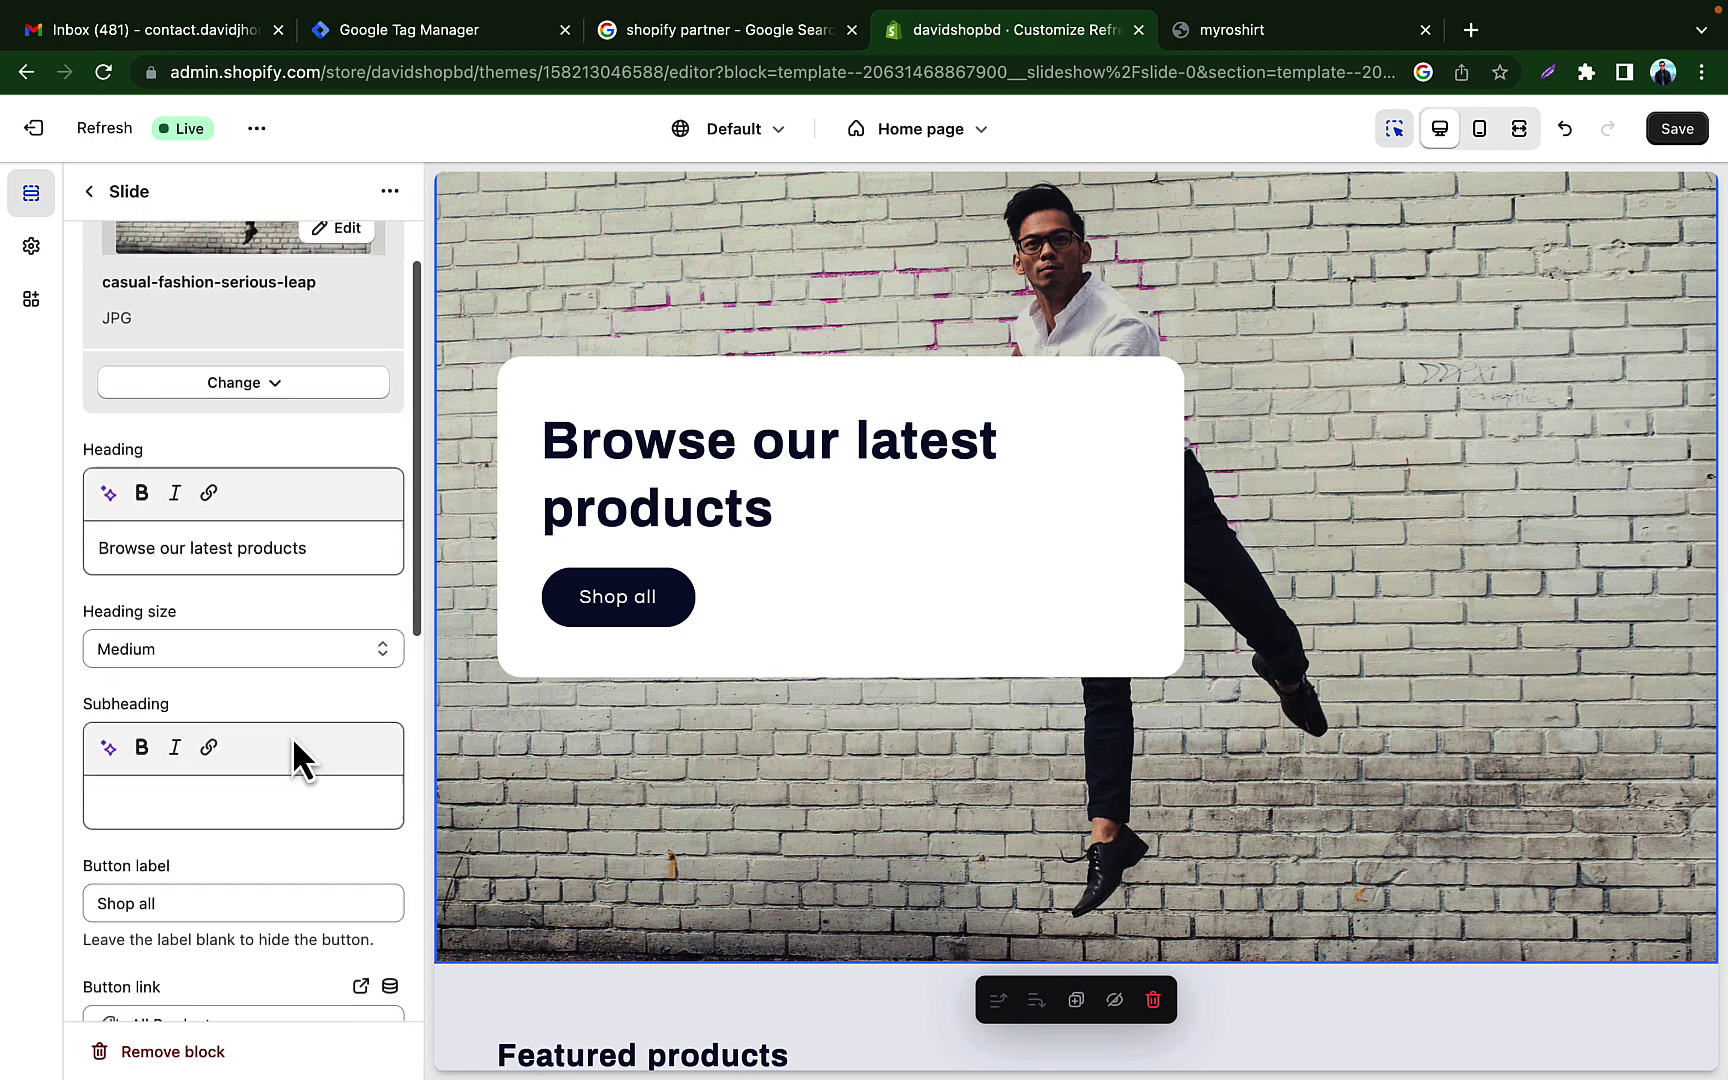
pyautogui.click(165, 648)
pyautogui.click(202, 626)
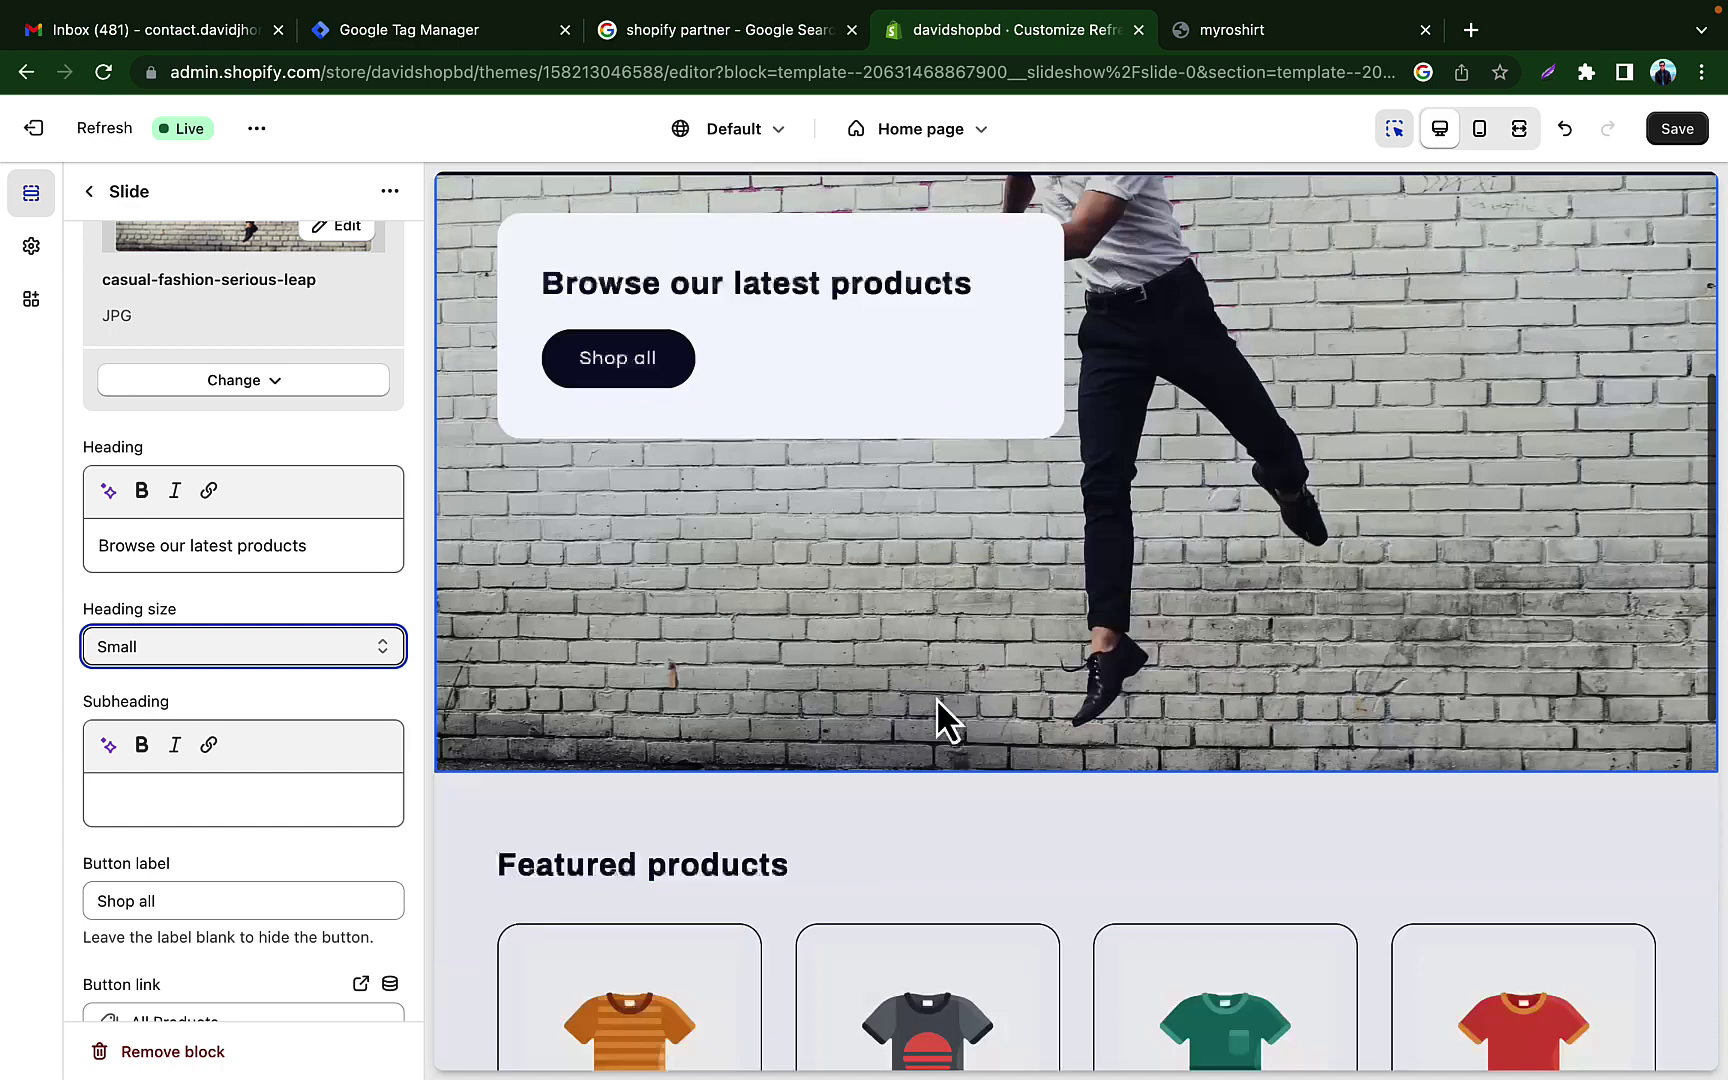
# Step: Save the theme changes and exit the editor back to the Themes page
pyautogui.scroll(-5, 240, 720)
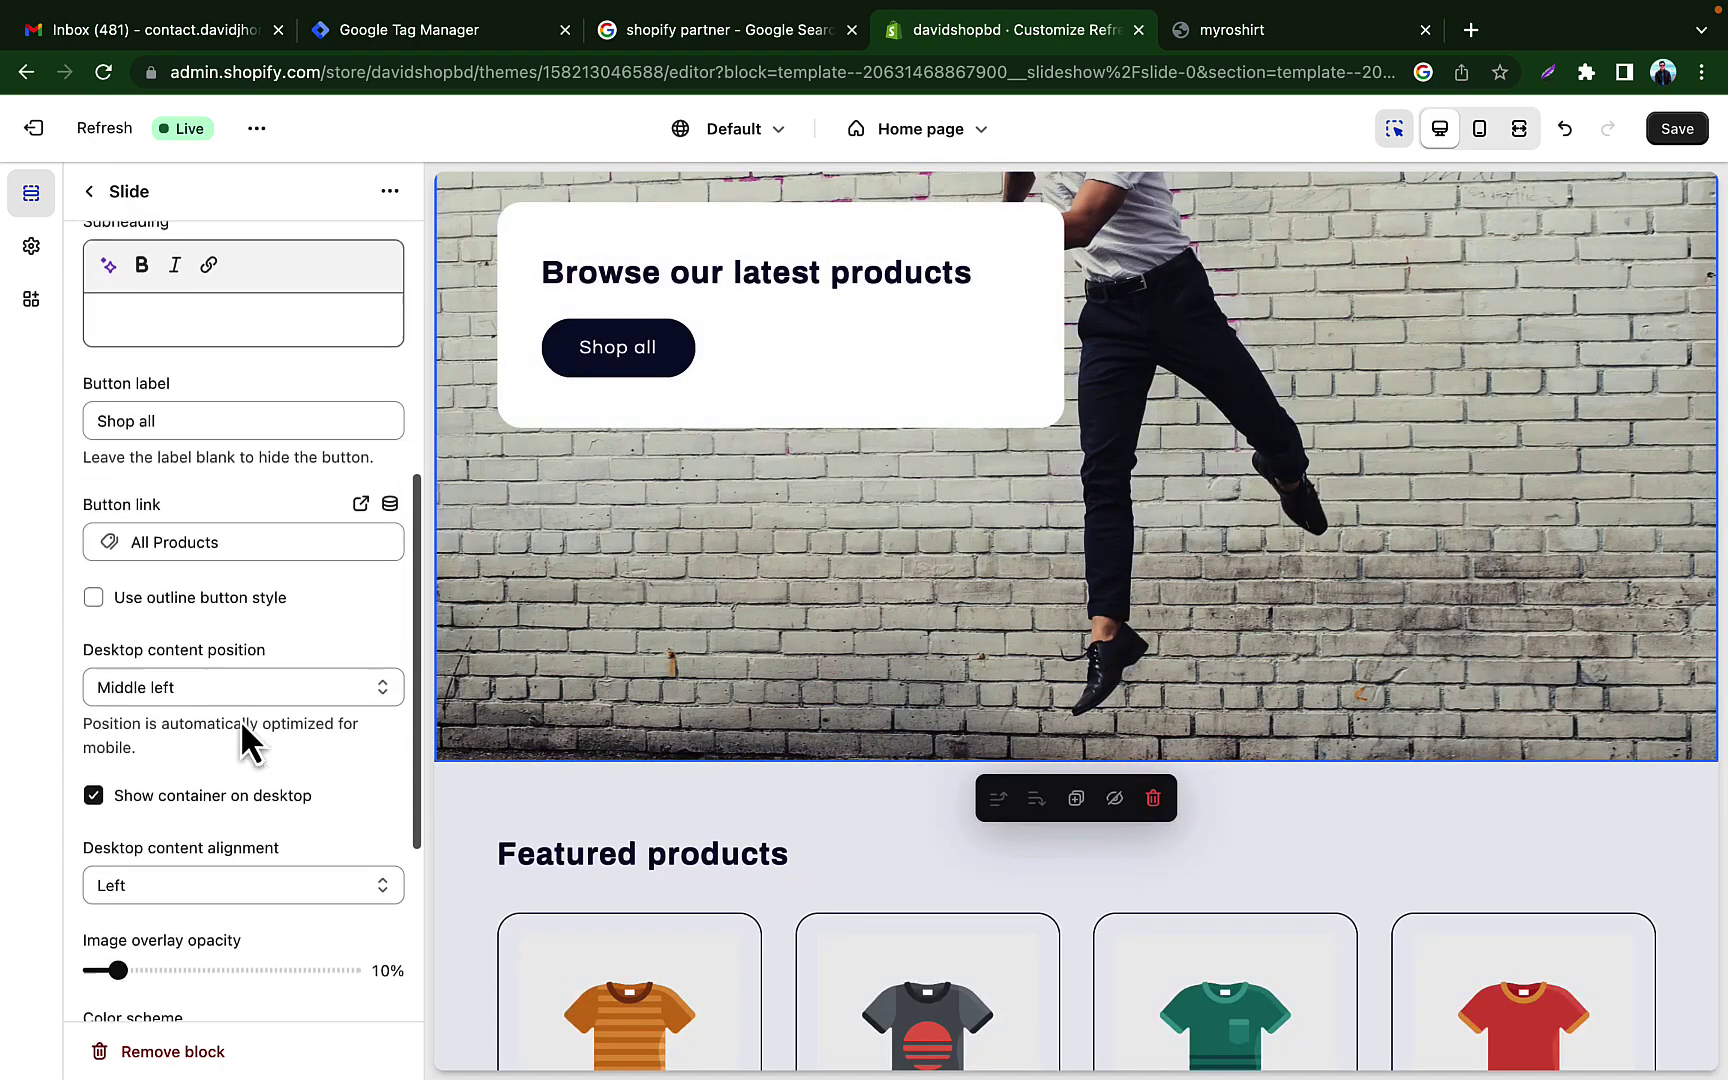
pyautogui.scroll(-4, 240, 720)
pyautogui.scroll(9, 240, 720)
pyautogui.scroll(2, 240, 720)
pyautogui.scroll(-3, 1099, 684)
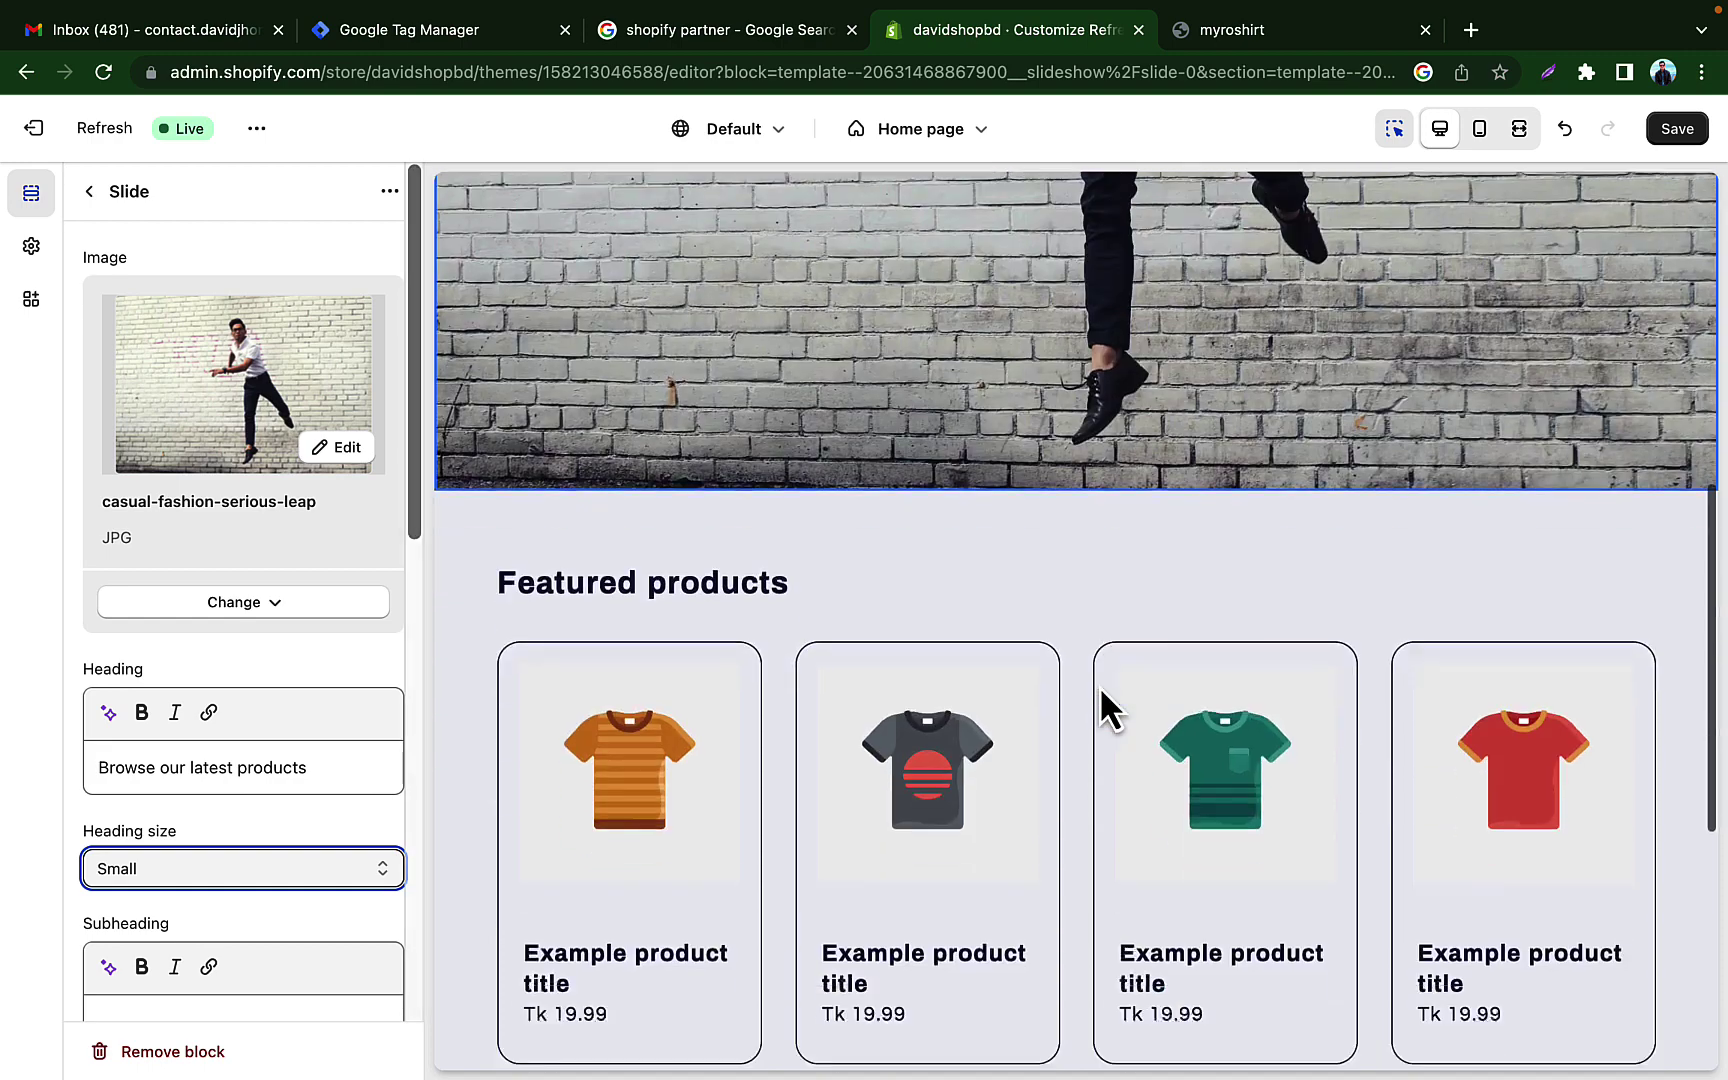
pyautogui.scroll(5, 1099, 684)
pyautogui.click(1677, 128)
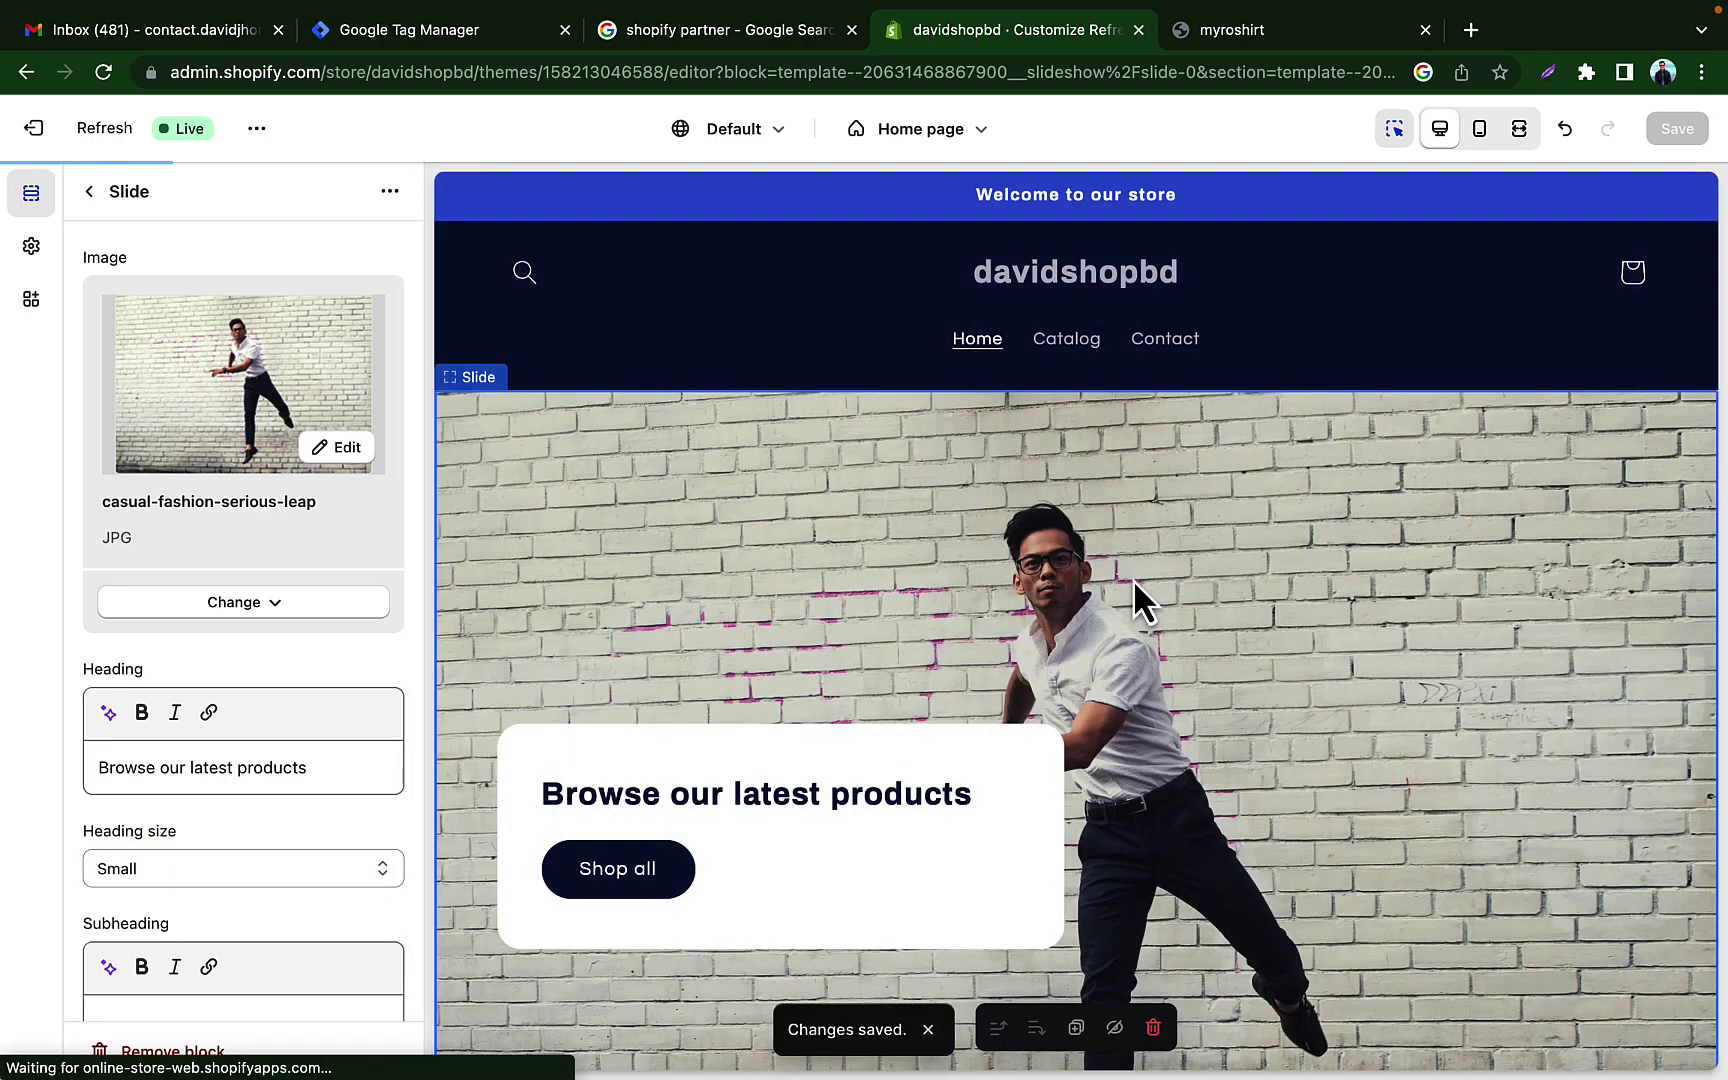
pyautogui.scroll(-5, 1133, 579)
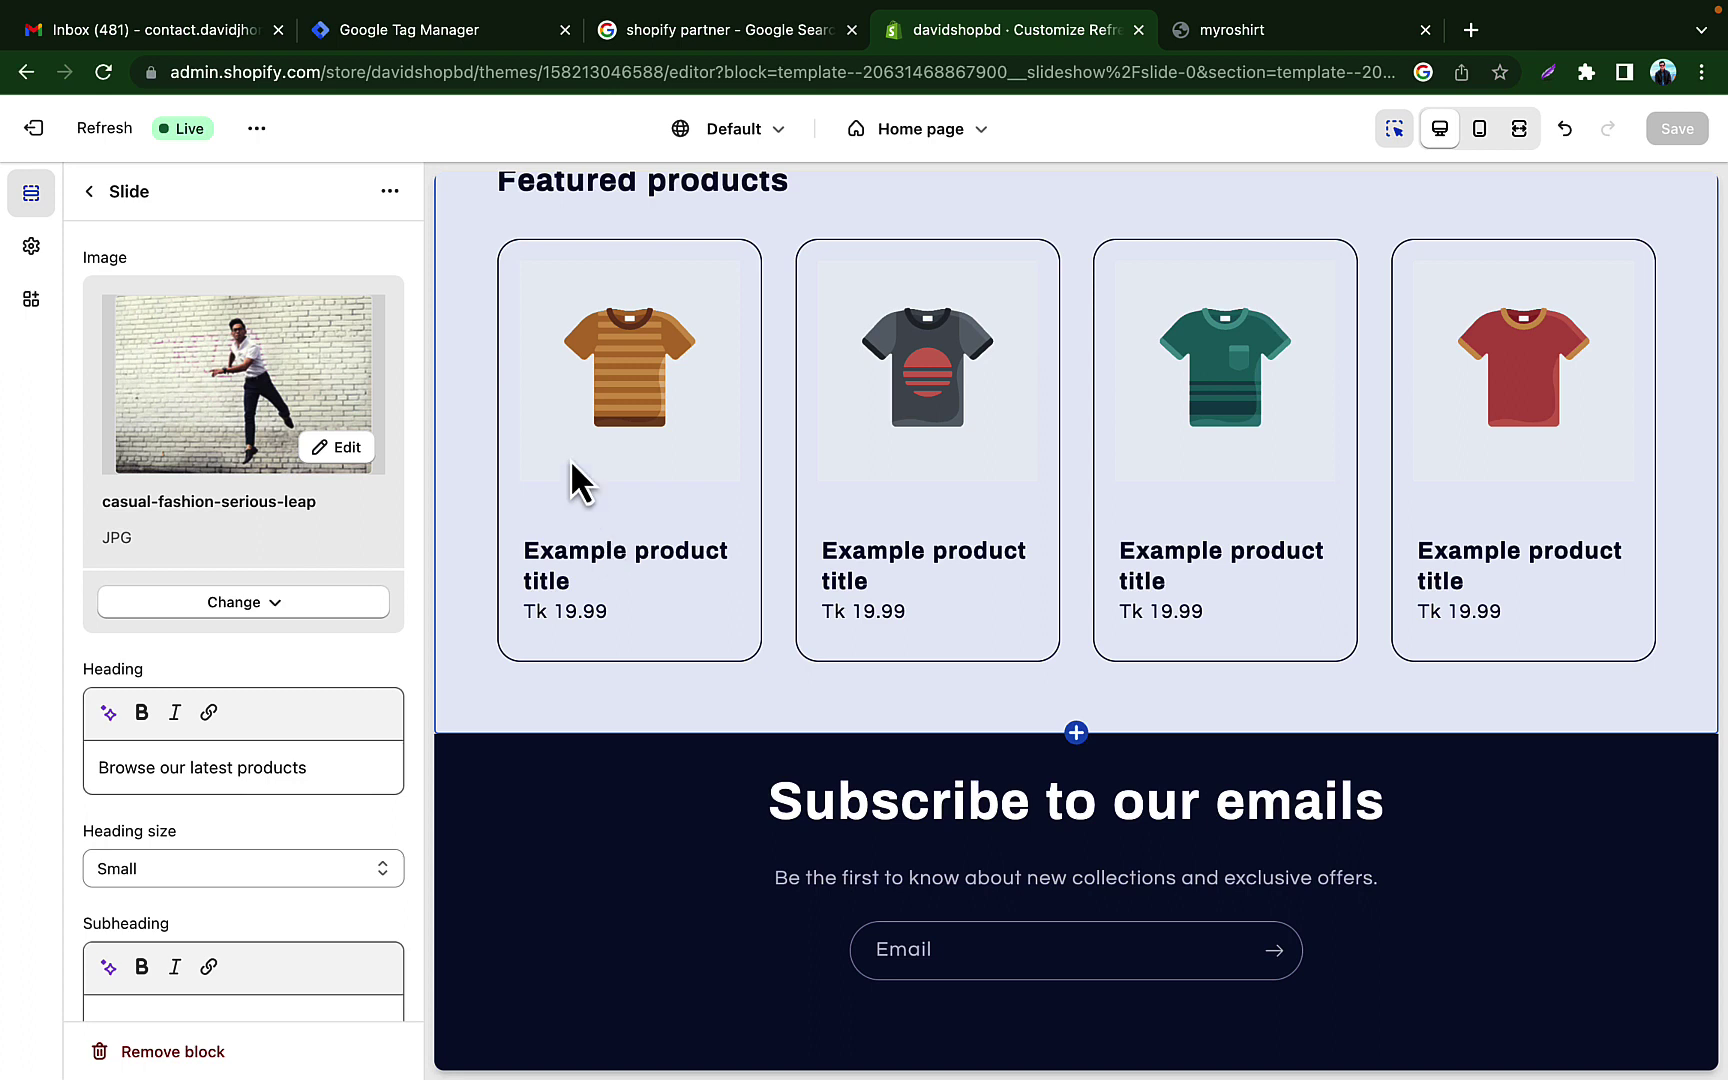
pyautogui.click(33, 128)
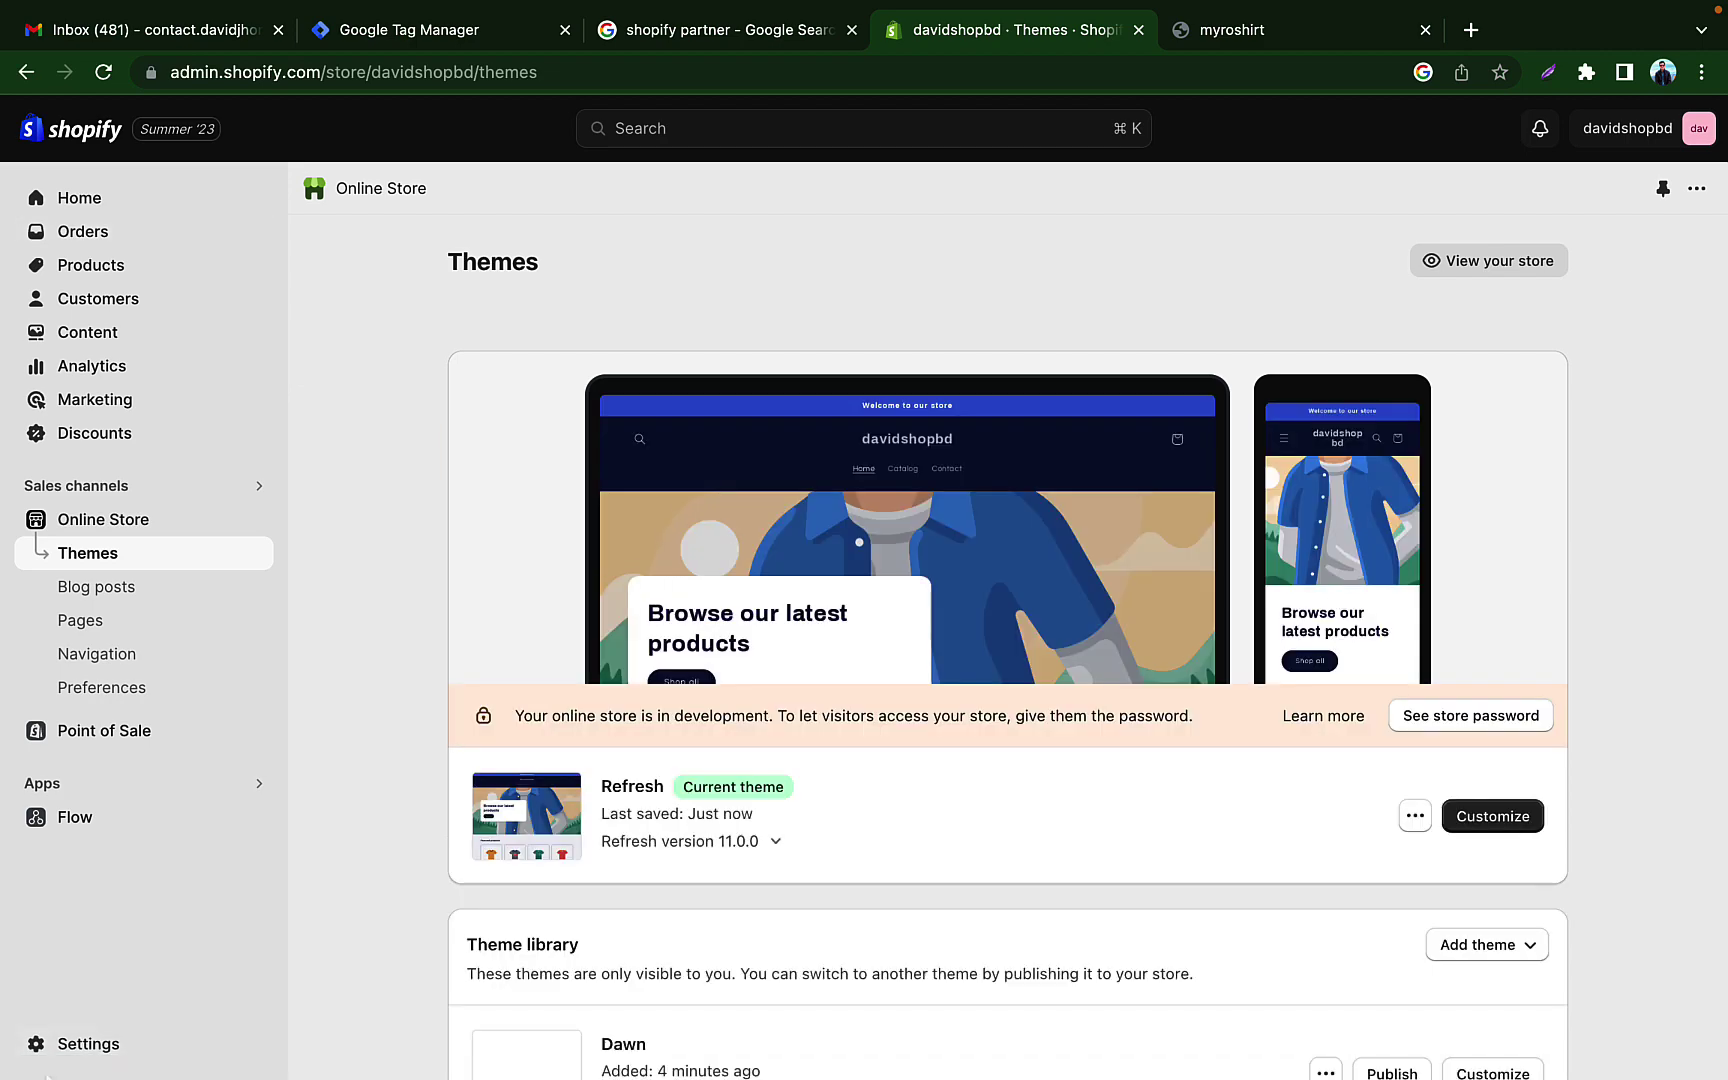
# Step: Go to Settings > Apps and sales channels and launch the Shopify App Store in a new tab
pyautogui.click(97, 1045)
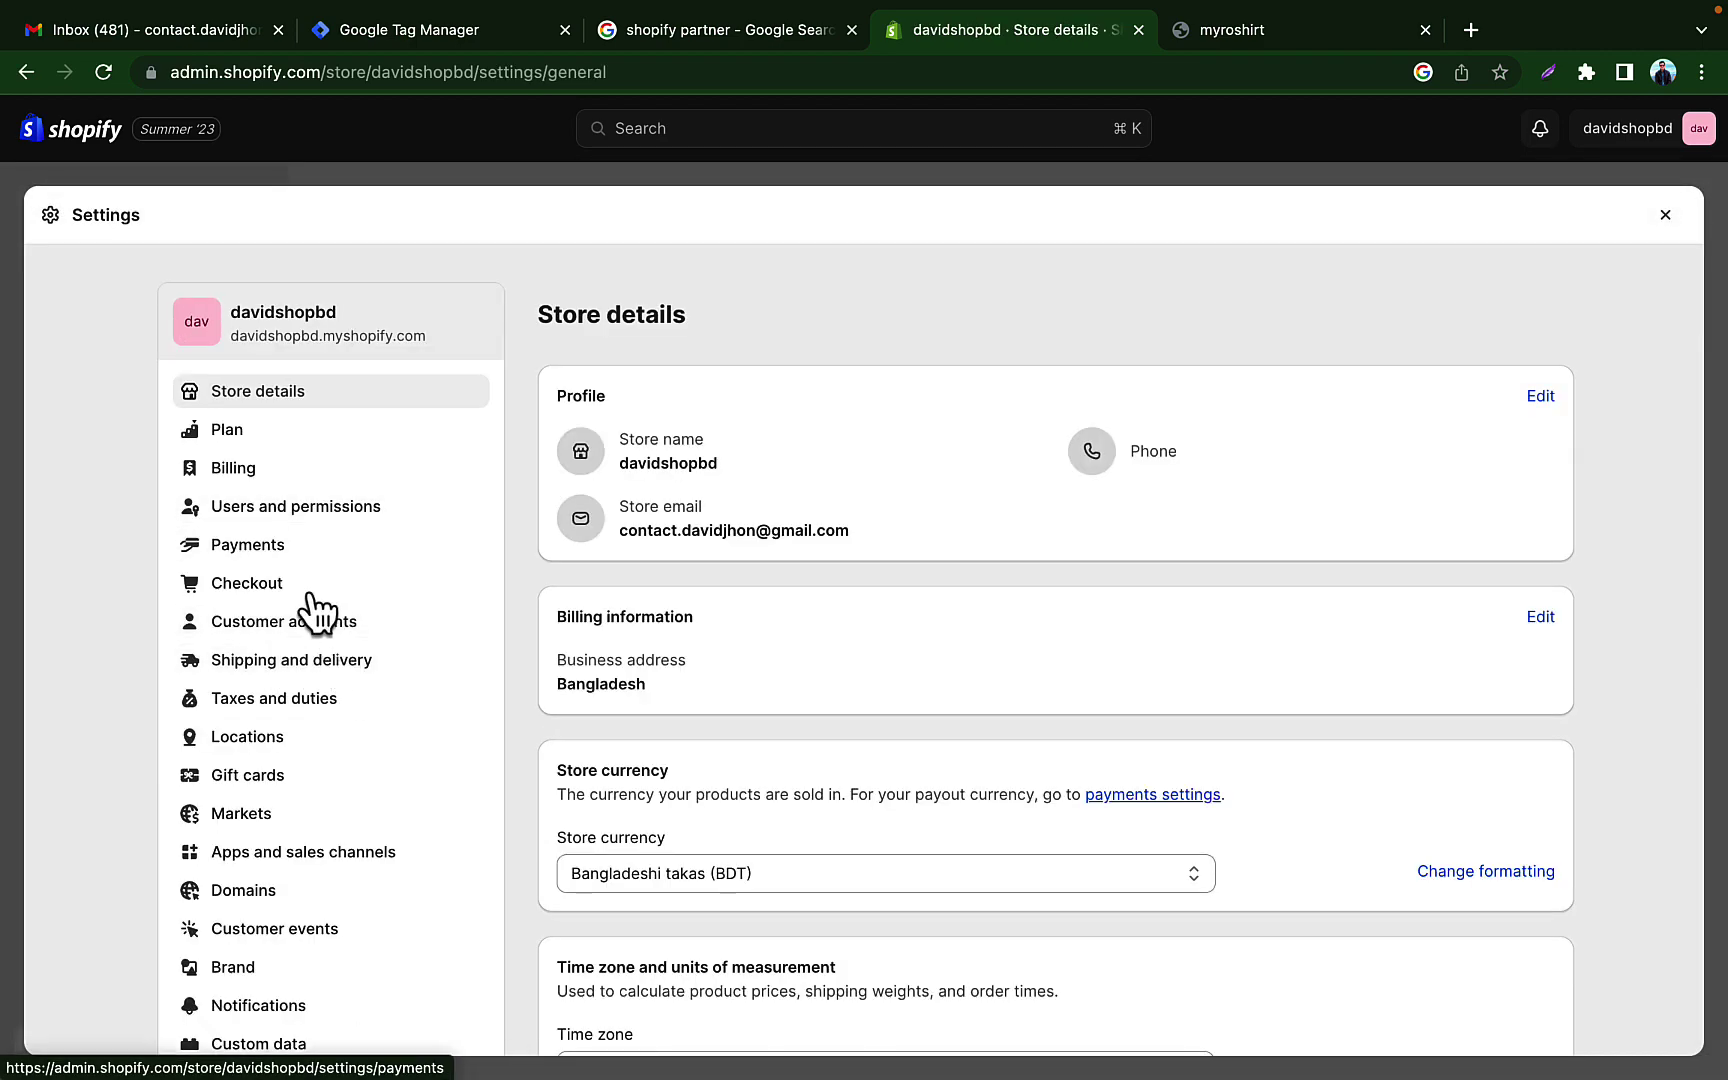
pyautogui.click(310, 860)
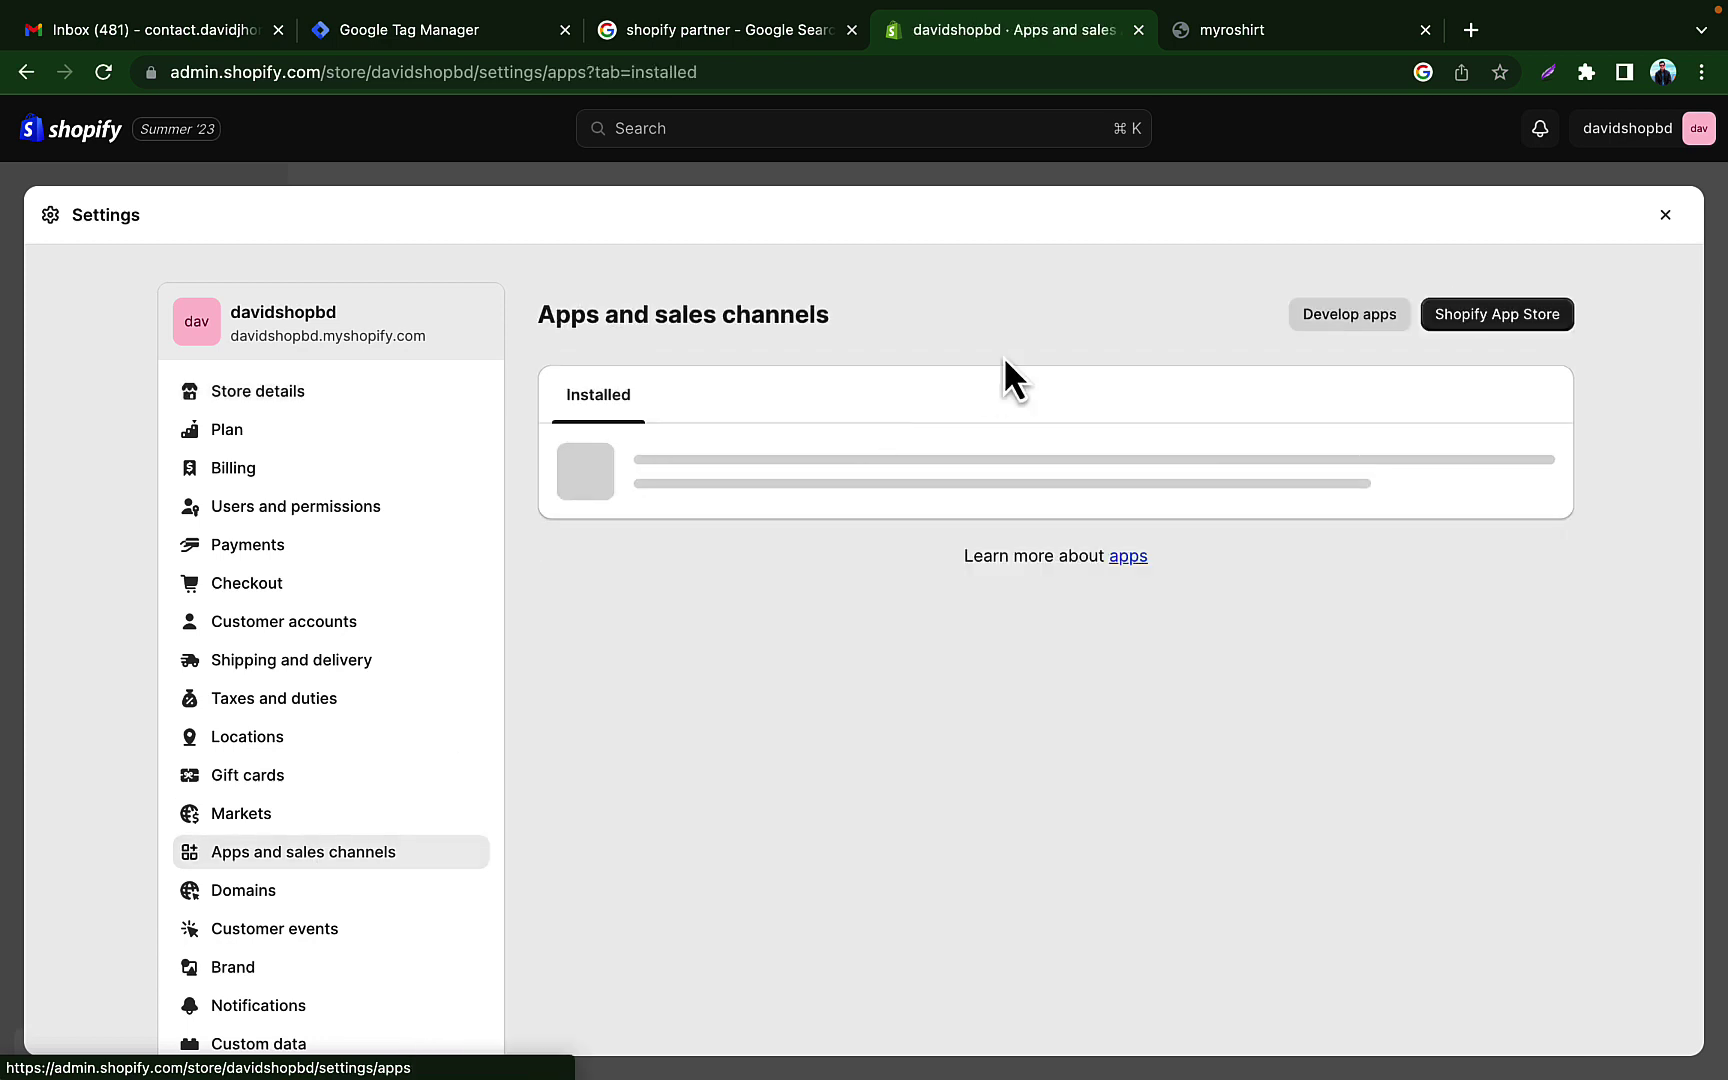
pyautogui.click(1483, 318)
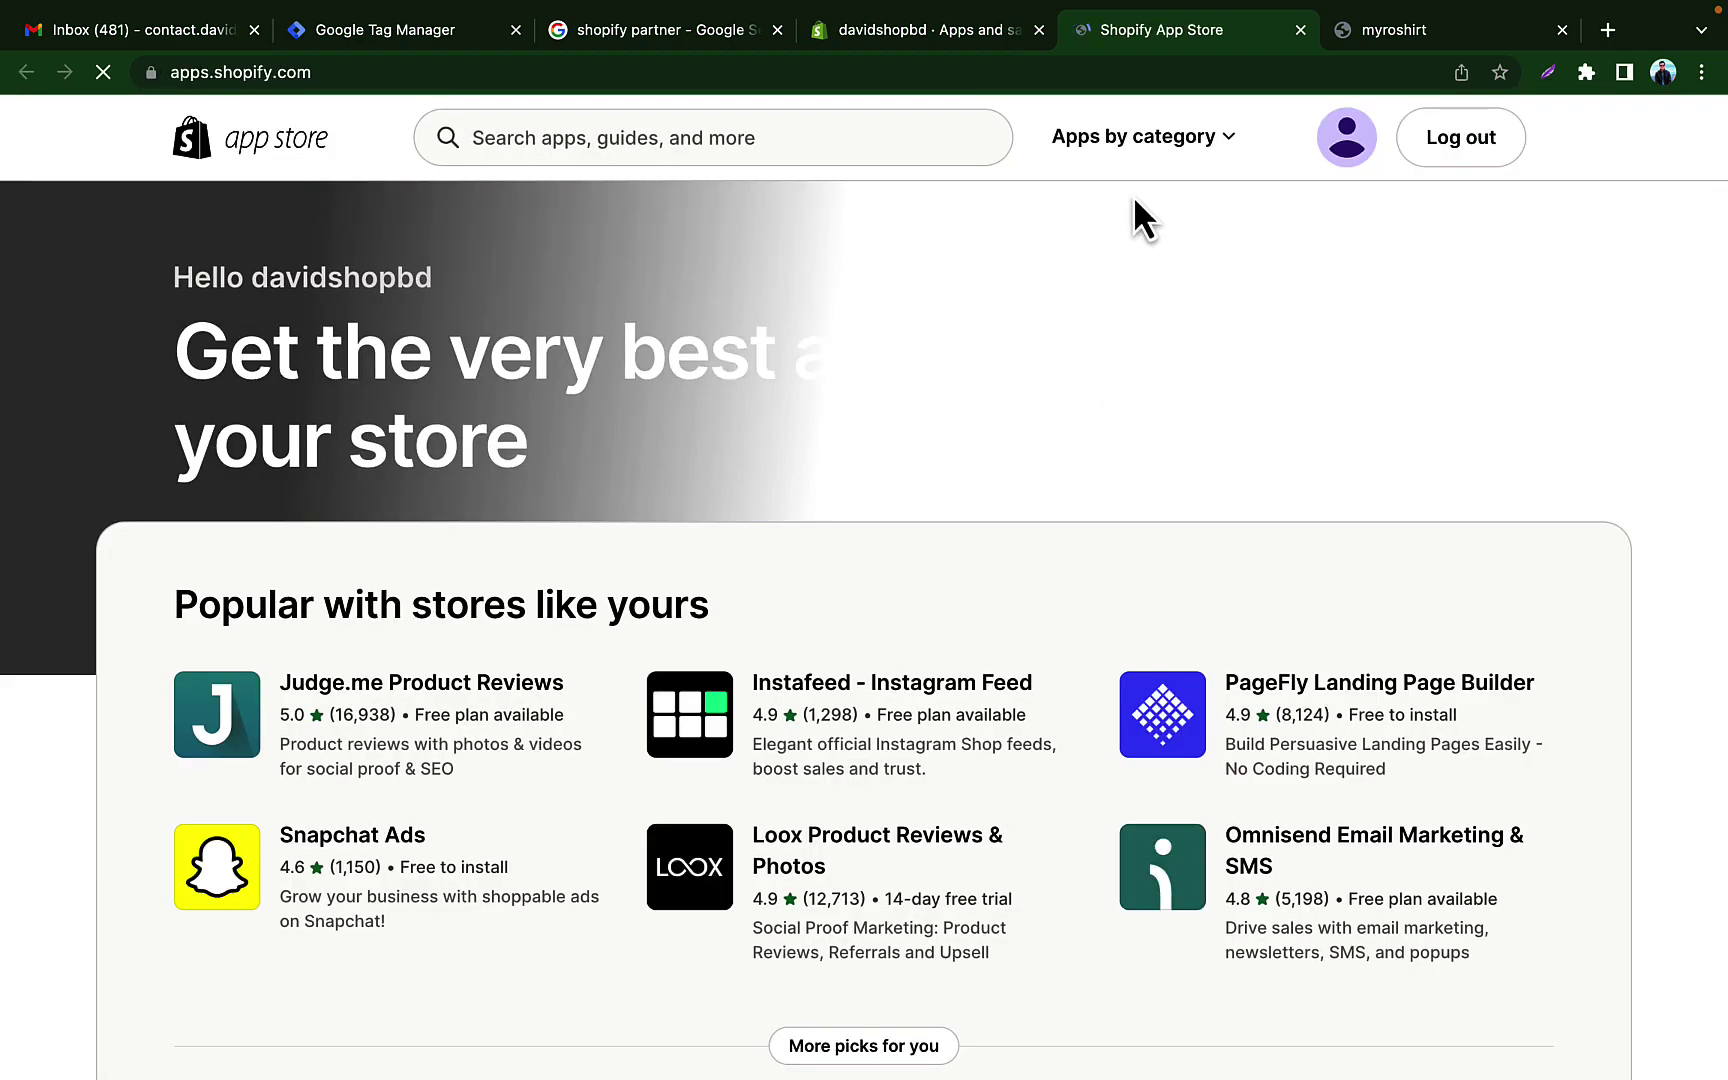
# Step: Search the App Store for 'ali order' and begin installing AO - AliExpress Dropshipping
pyautogui.click(776, 139)
pyautogui.write('al')
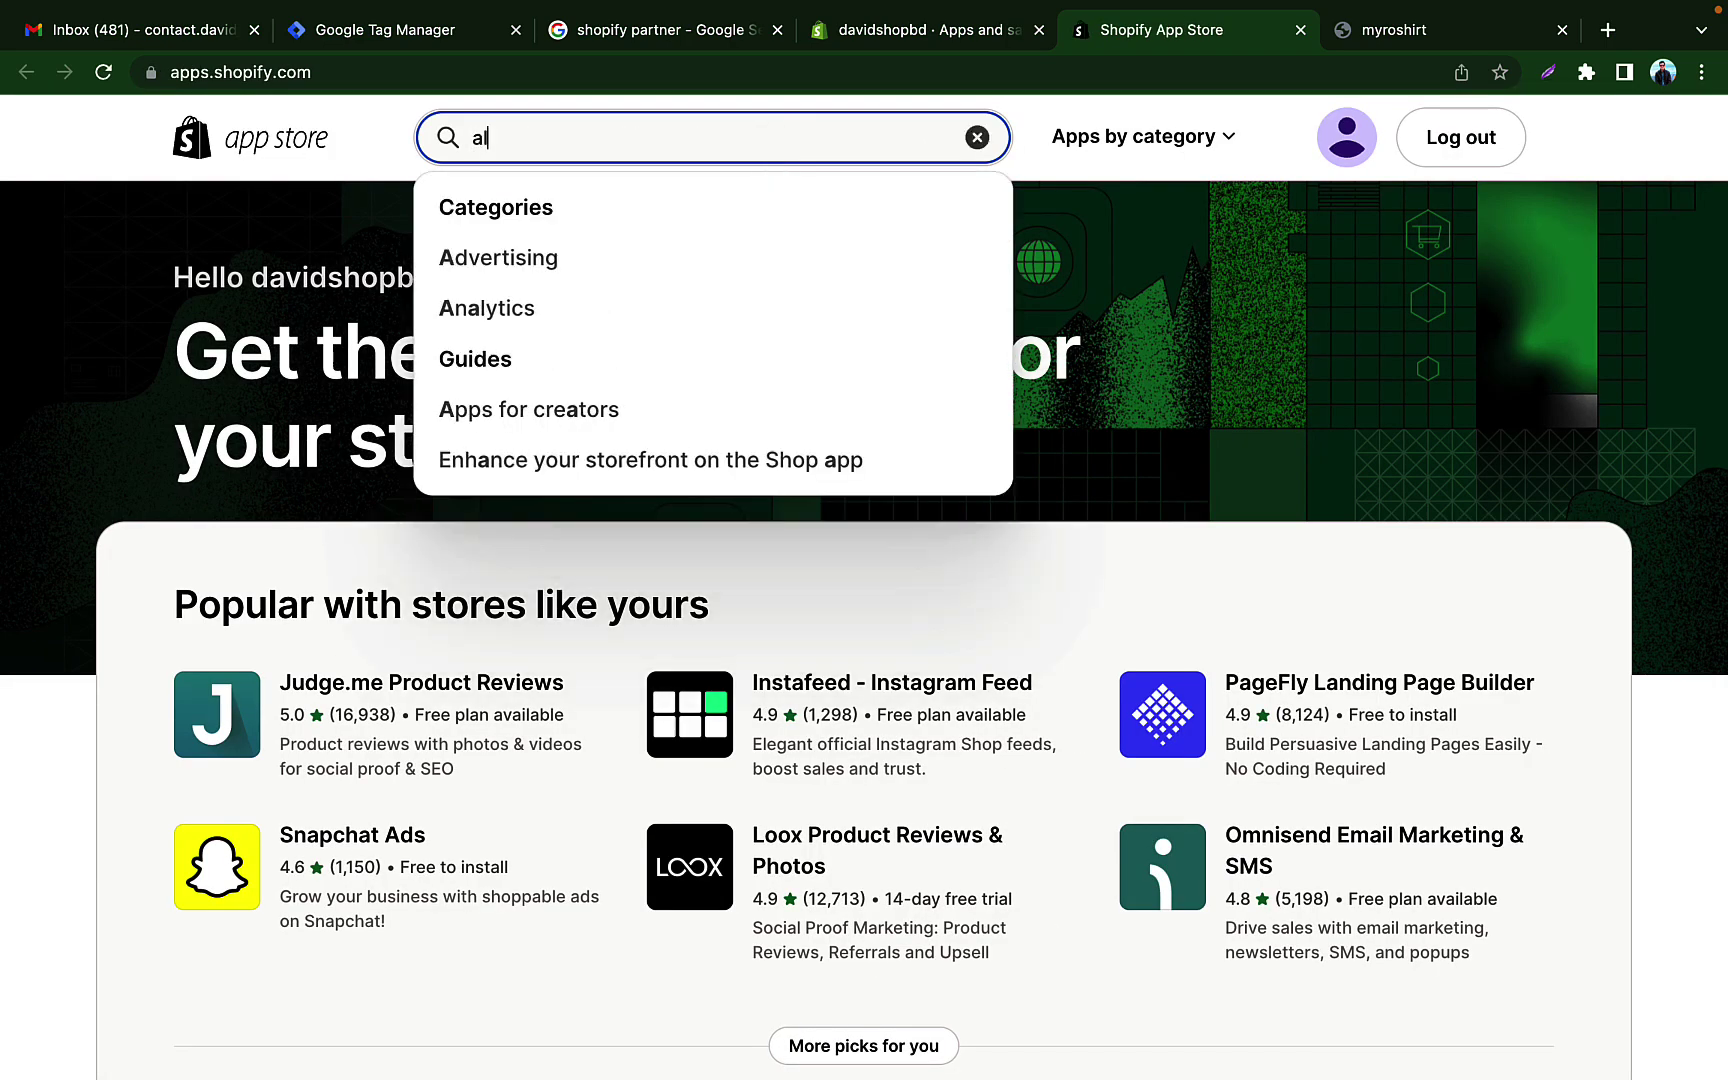
pyautogui.write('i order')
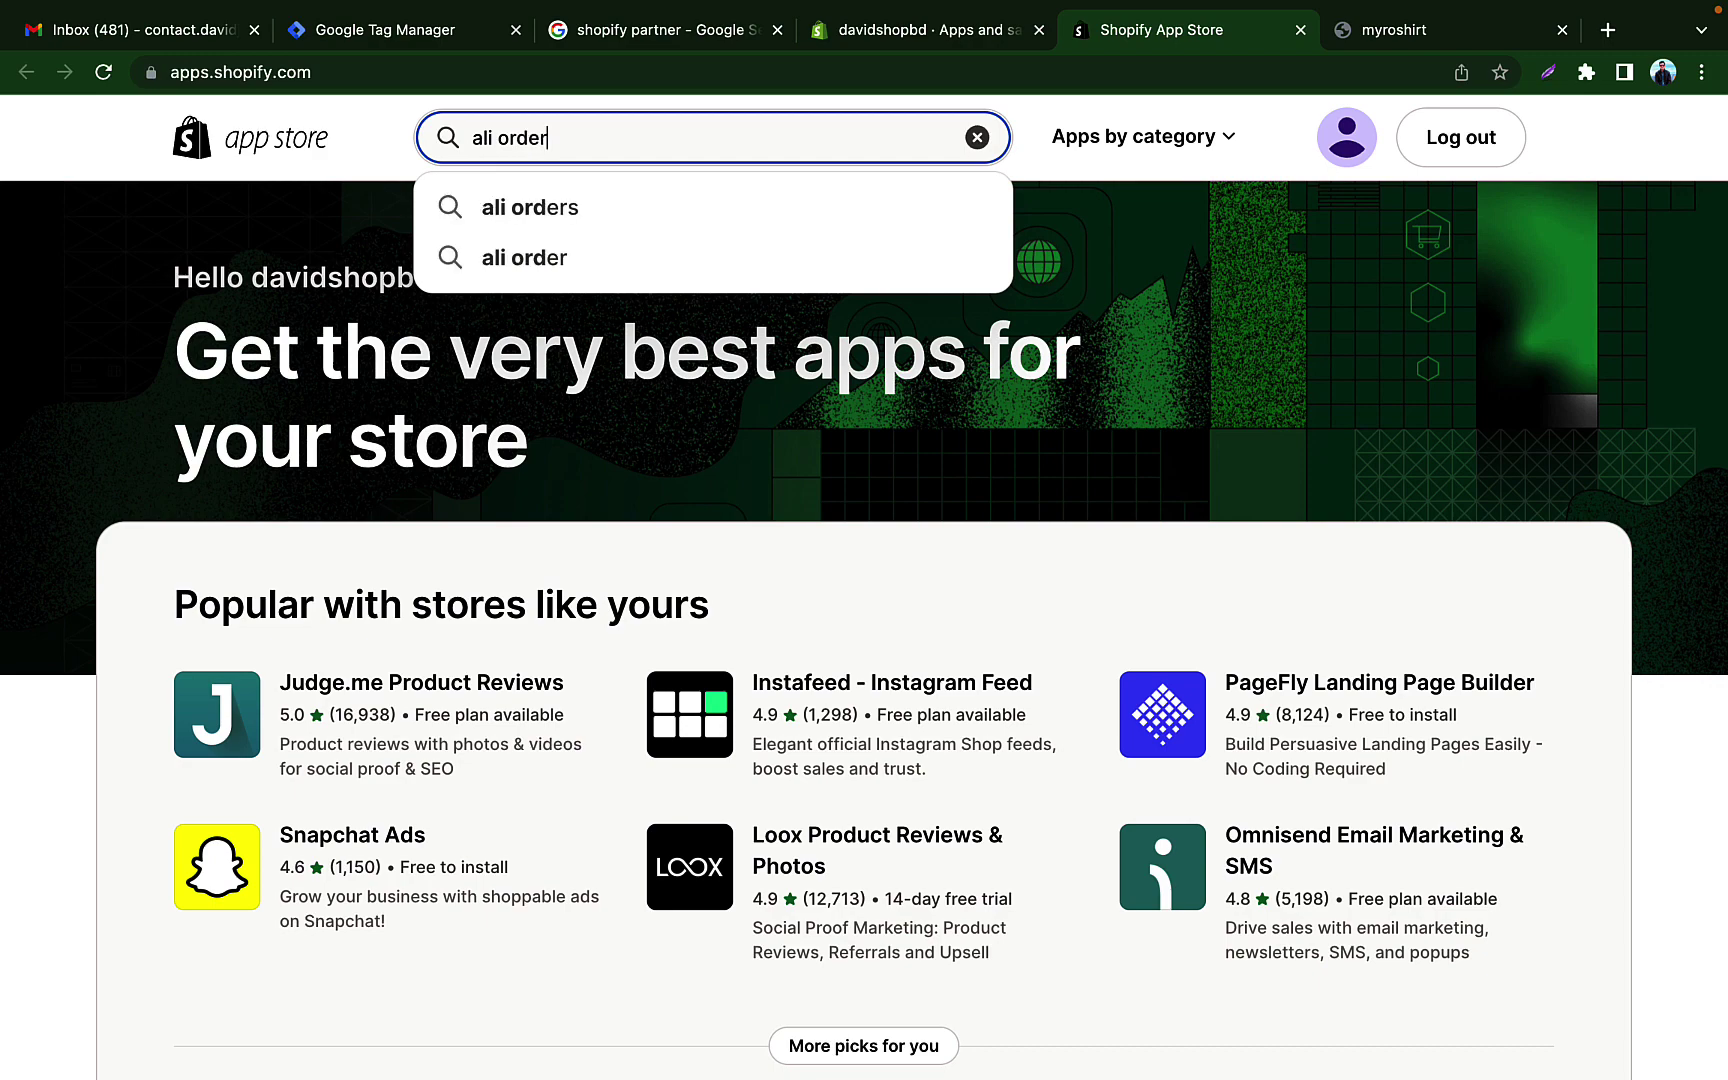
pyautogui.click(650, 215)
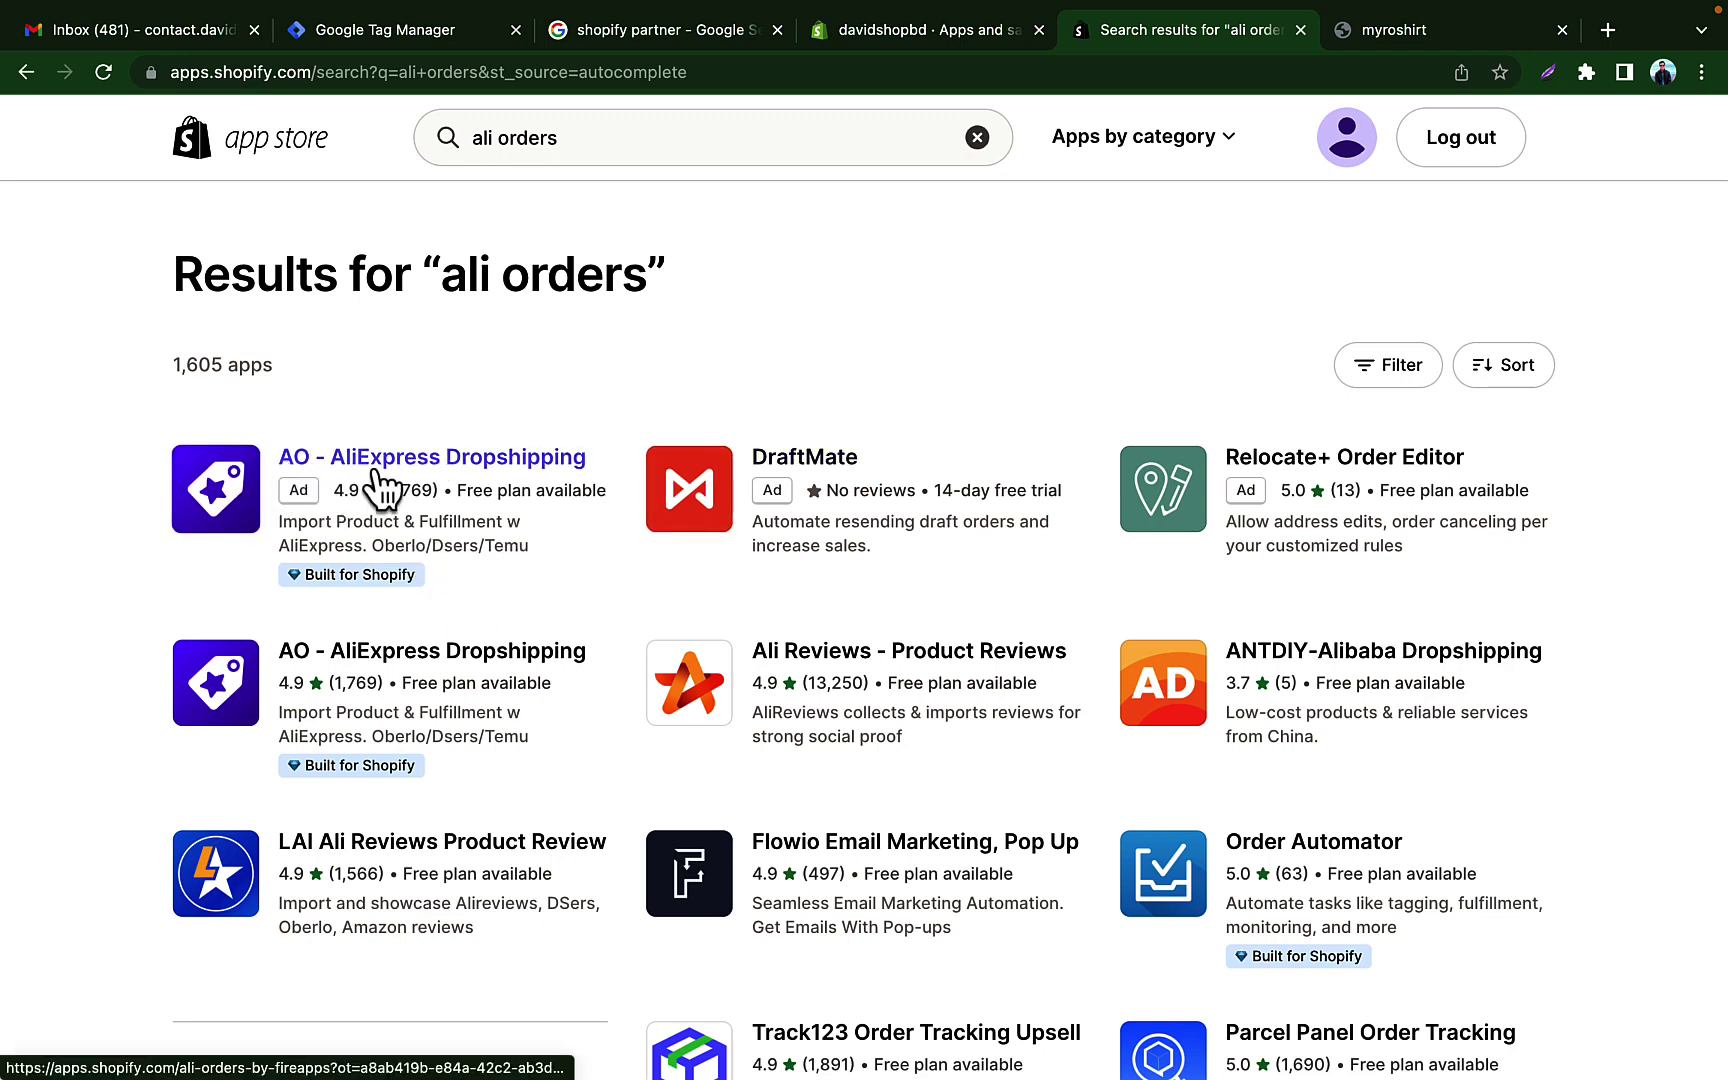
pyautogui.click(421, 463)
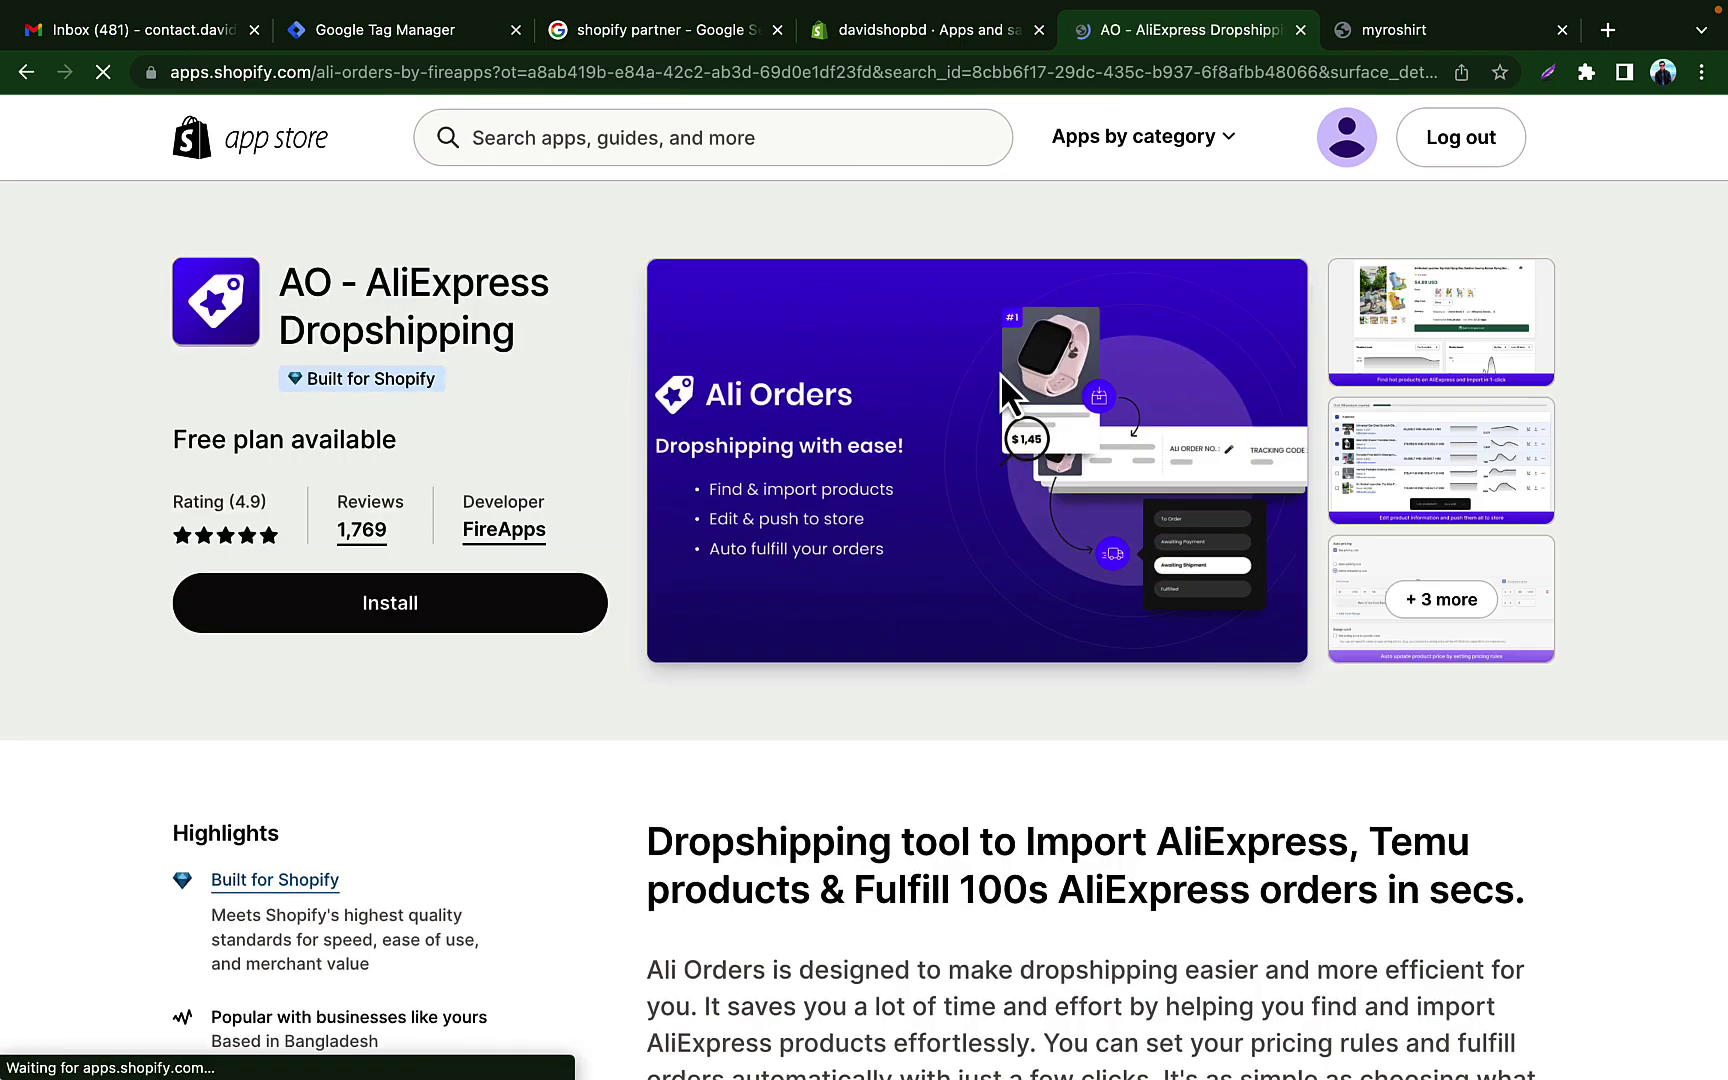
pyautogui.click(515, 628)
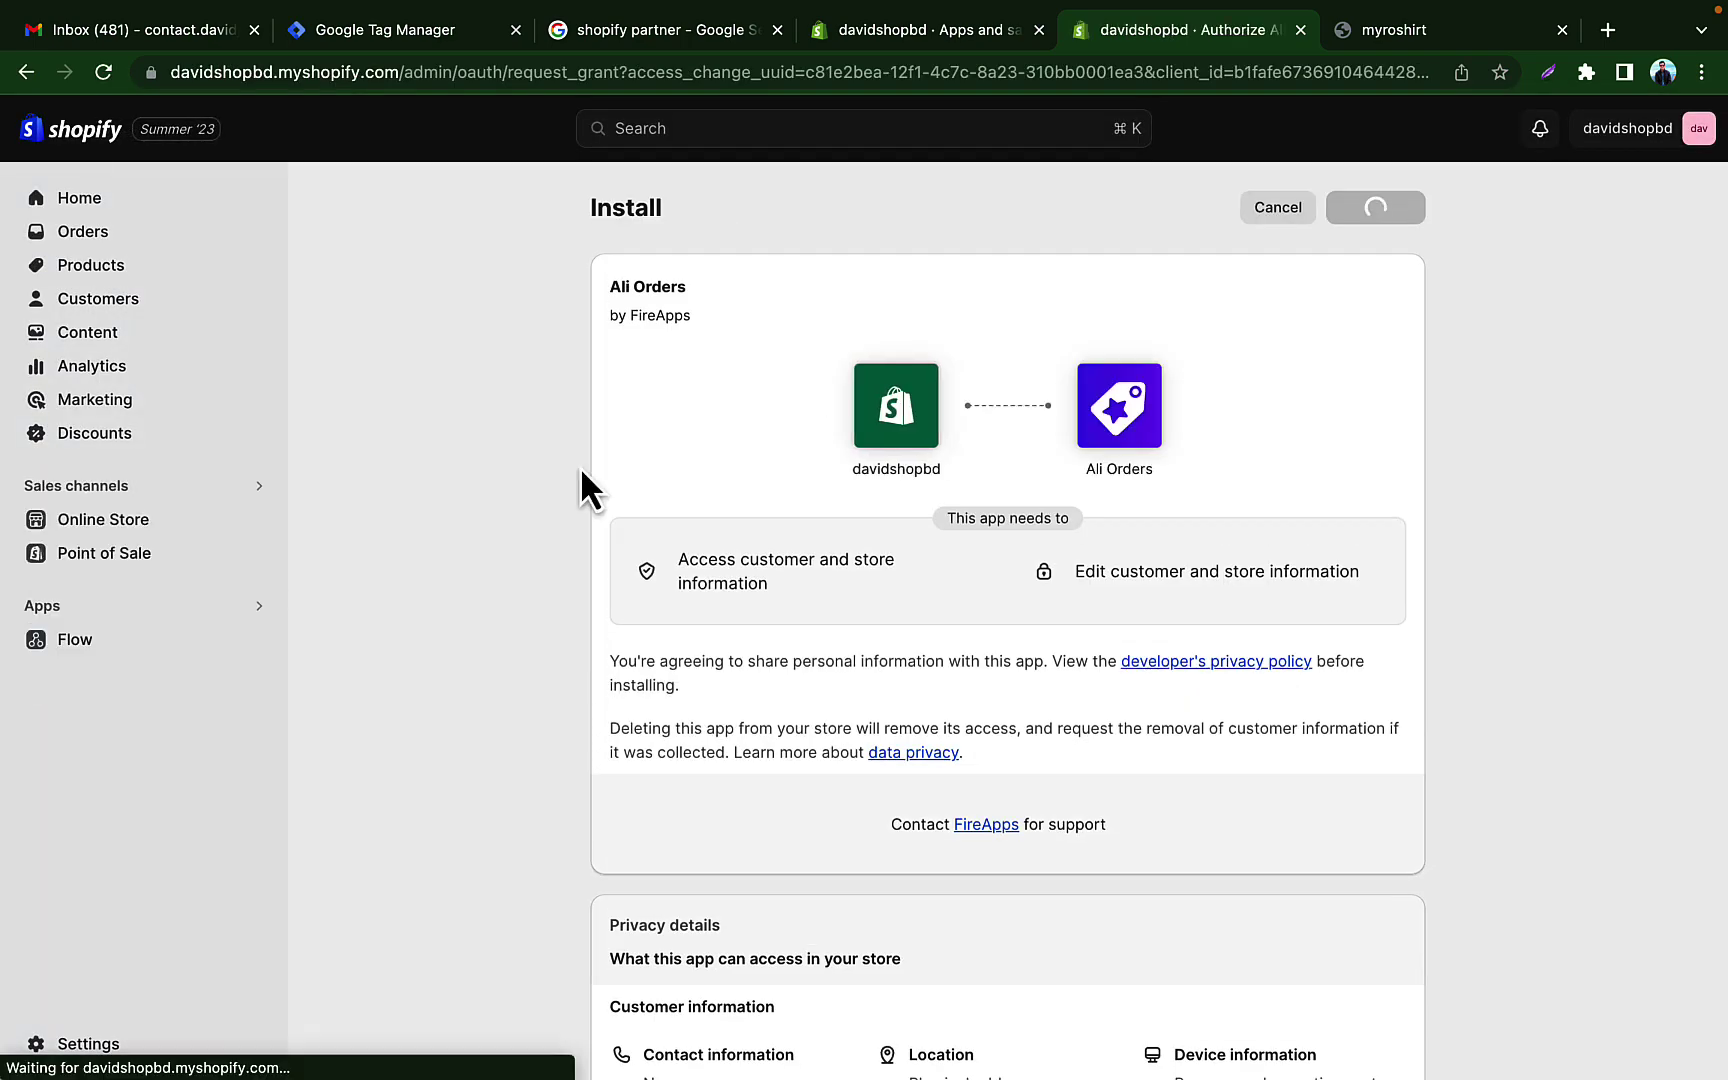
# Step: Approve Ali Orders' store access to install it, then launch the app
pyautogui.scroll(-3, 1152, 479)
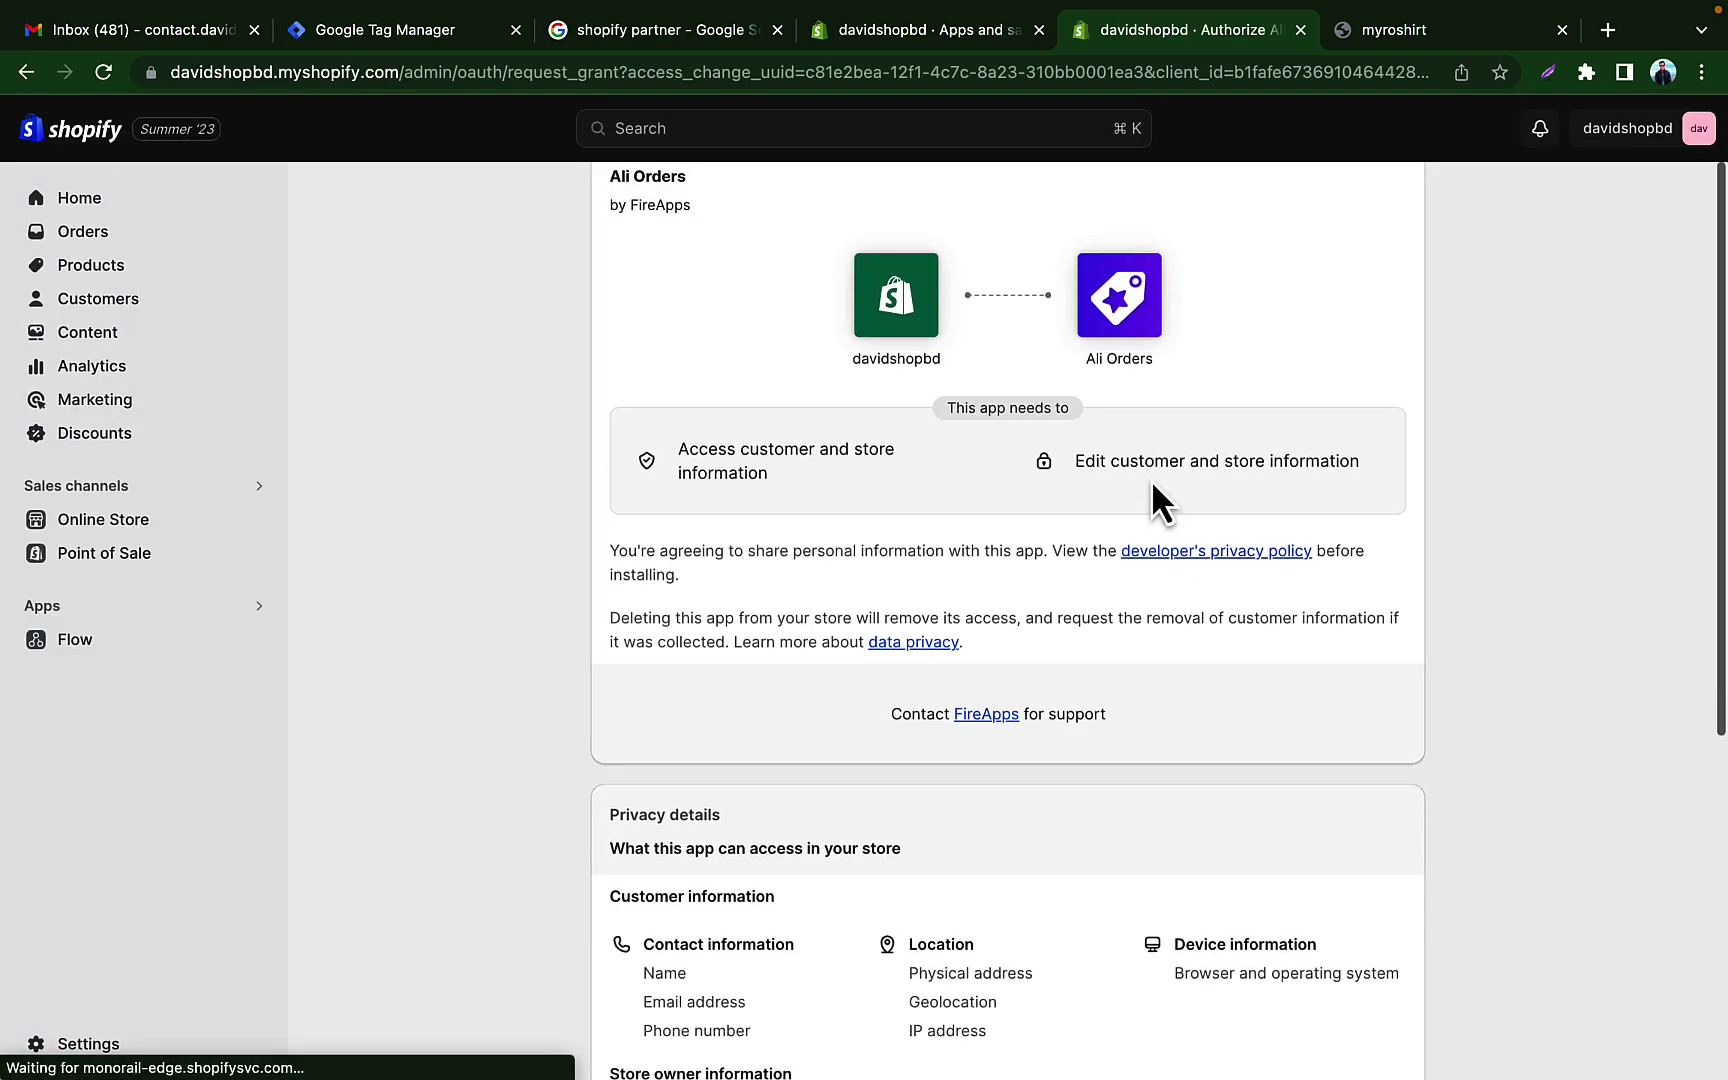
pyautogui.scroll(4, 1152, 481)
pyautogui.click(1384, 224)
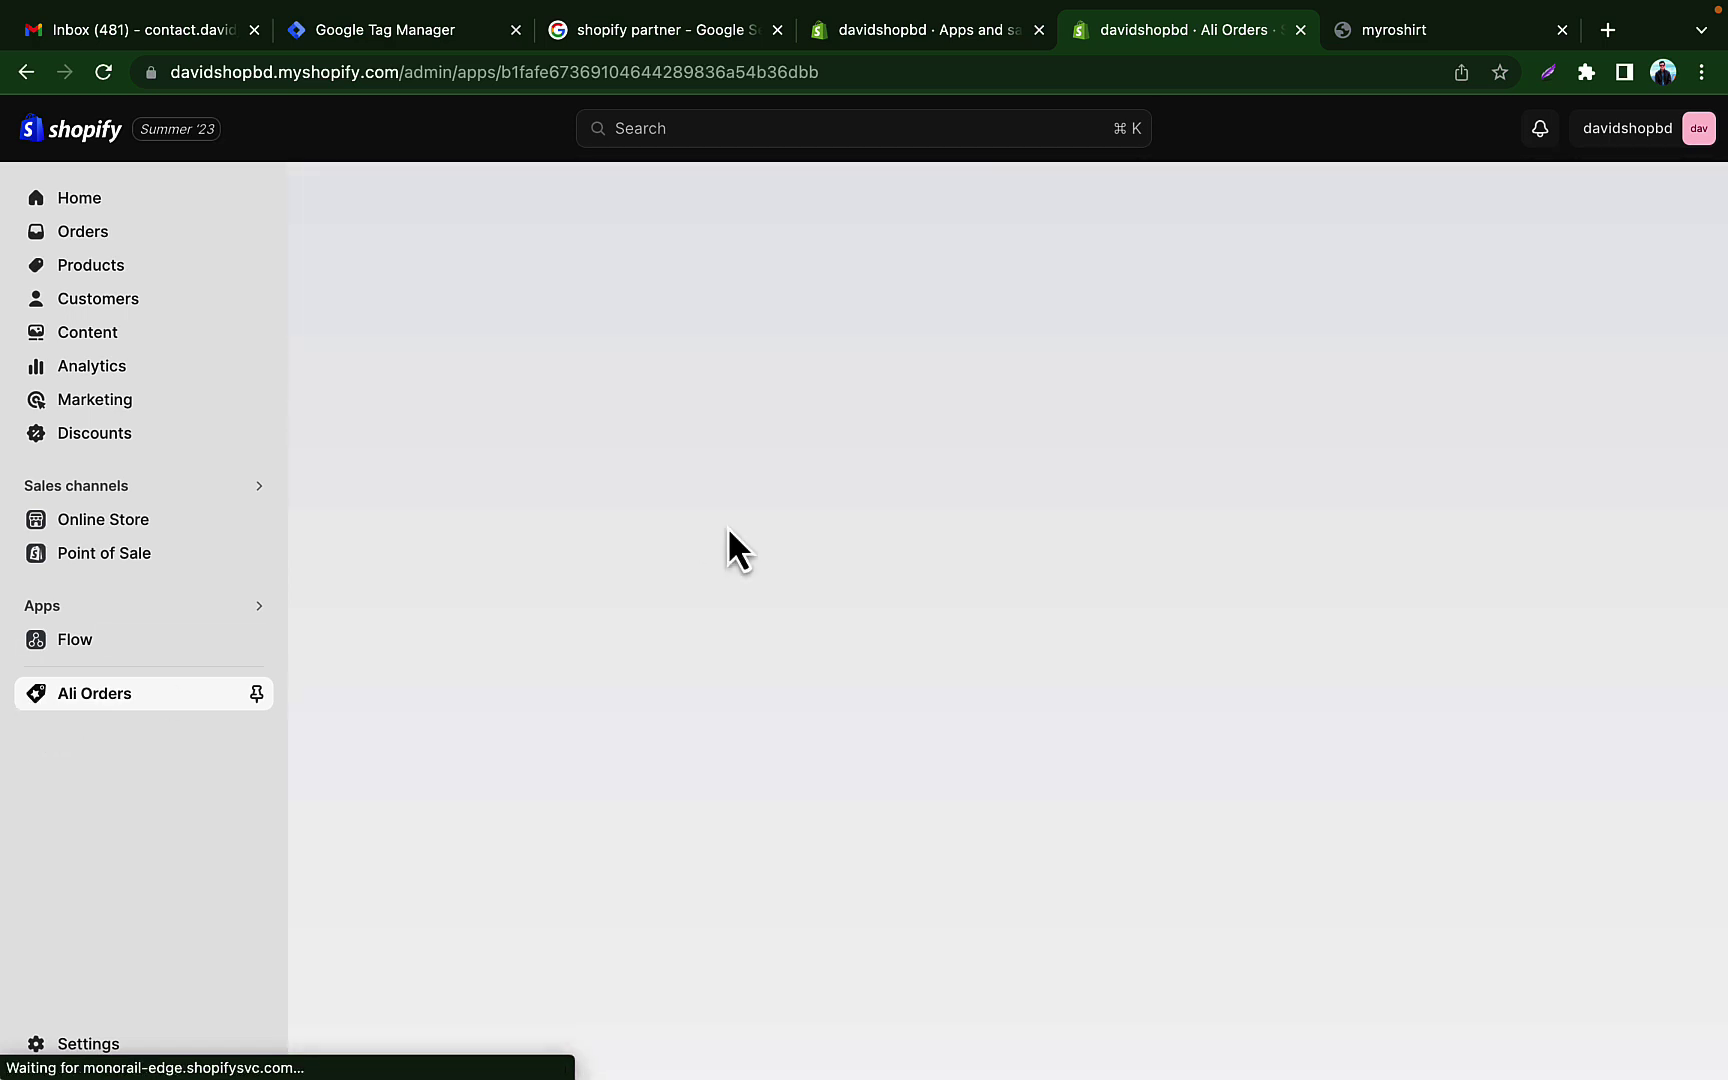
pyautogui.click(140, 697)
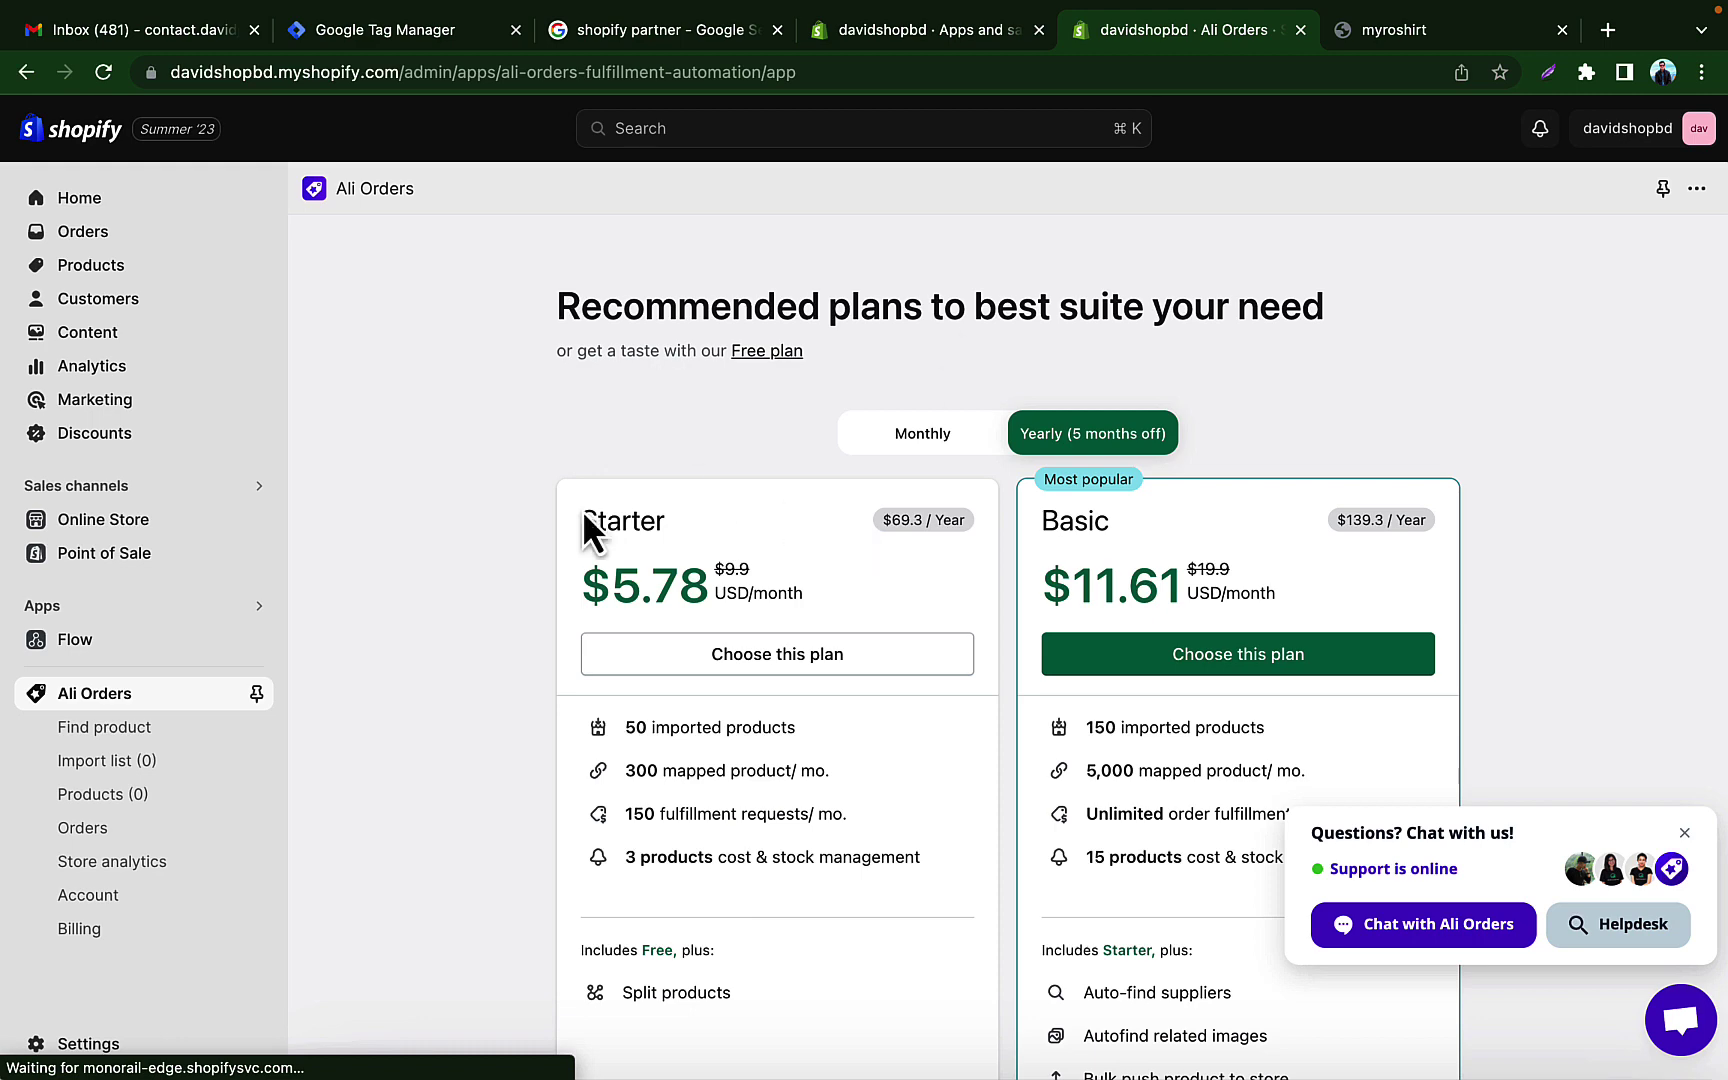
# Step: Pick Ali Orders' Free plan, finish the welcome slides, and go to the product finder
pyautogui.moveTo(781, 365)
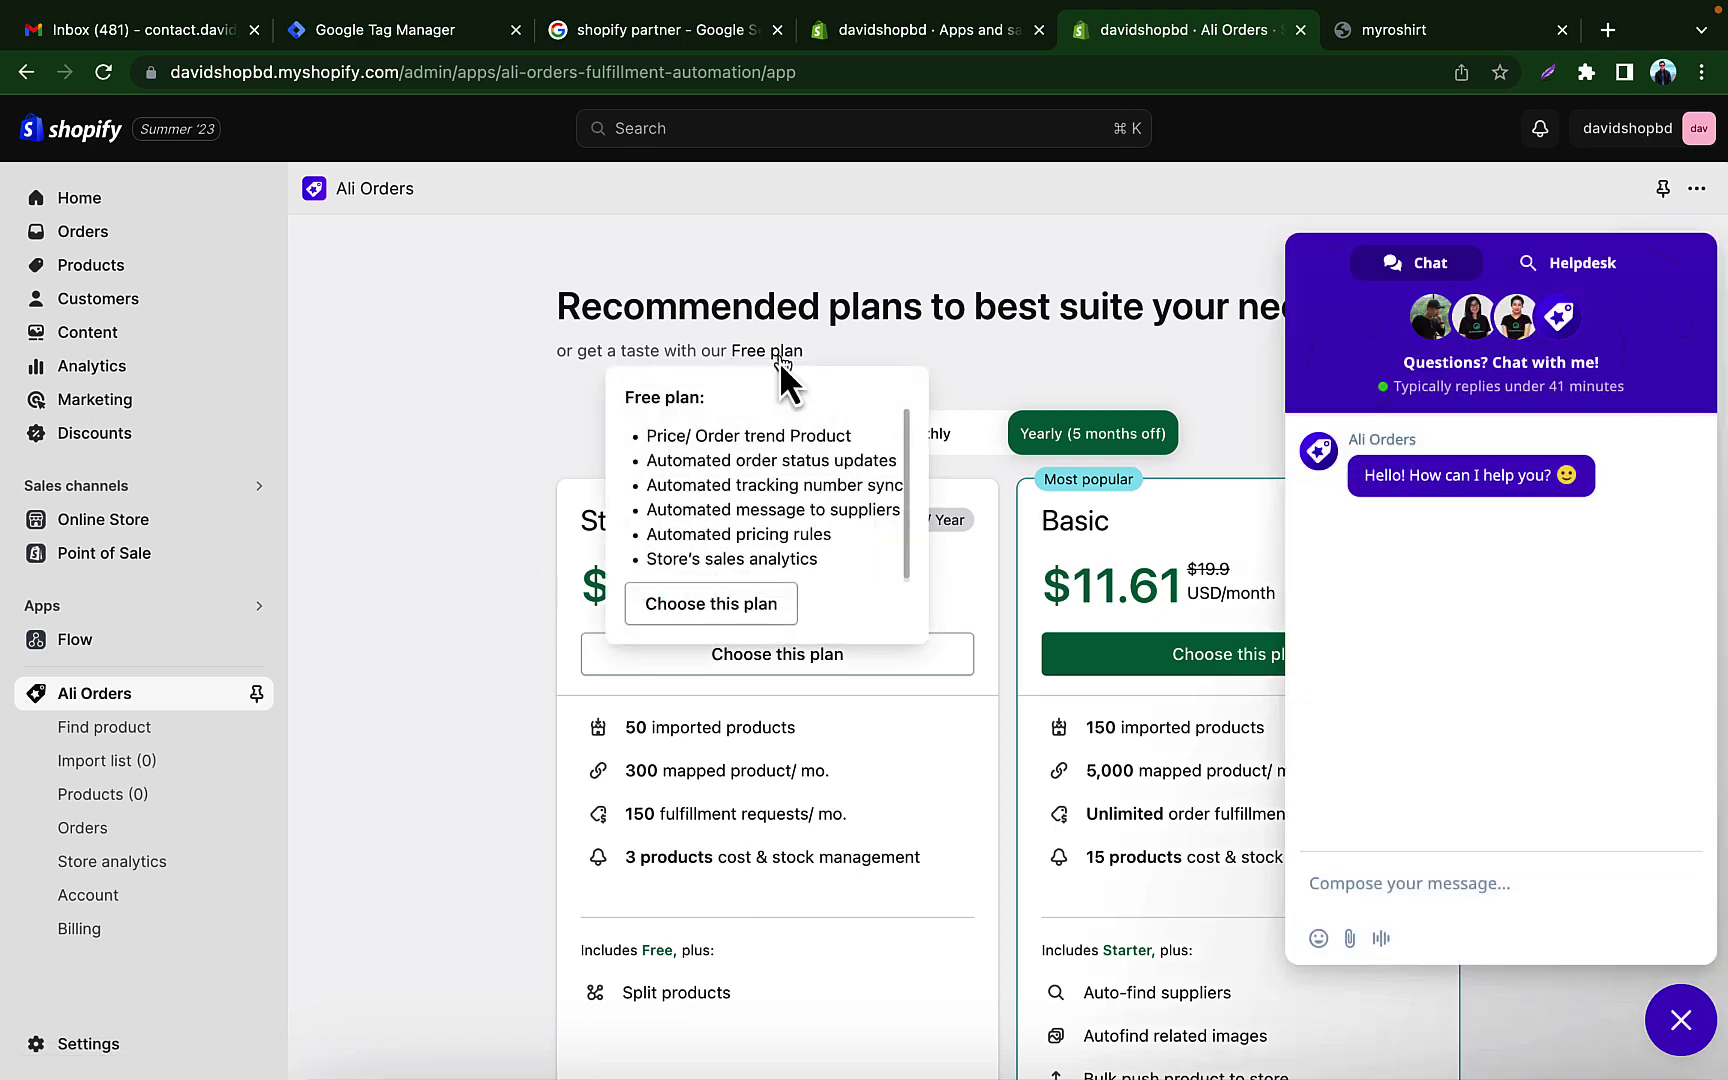
pyautogui.click(706, 603)
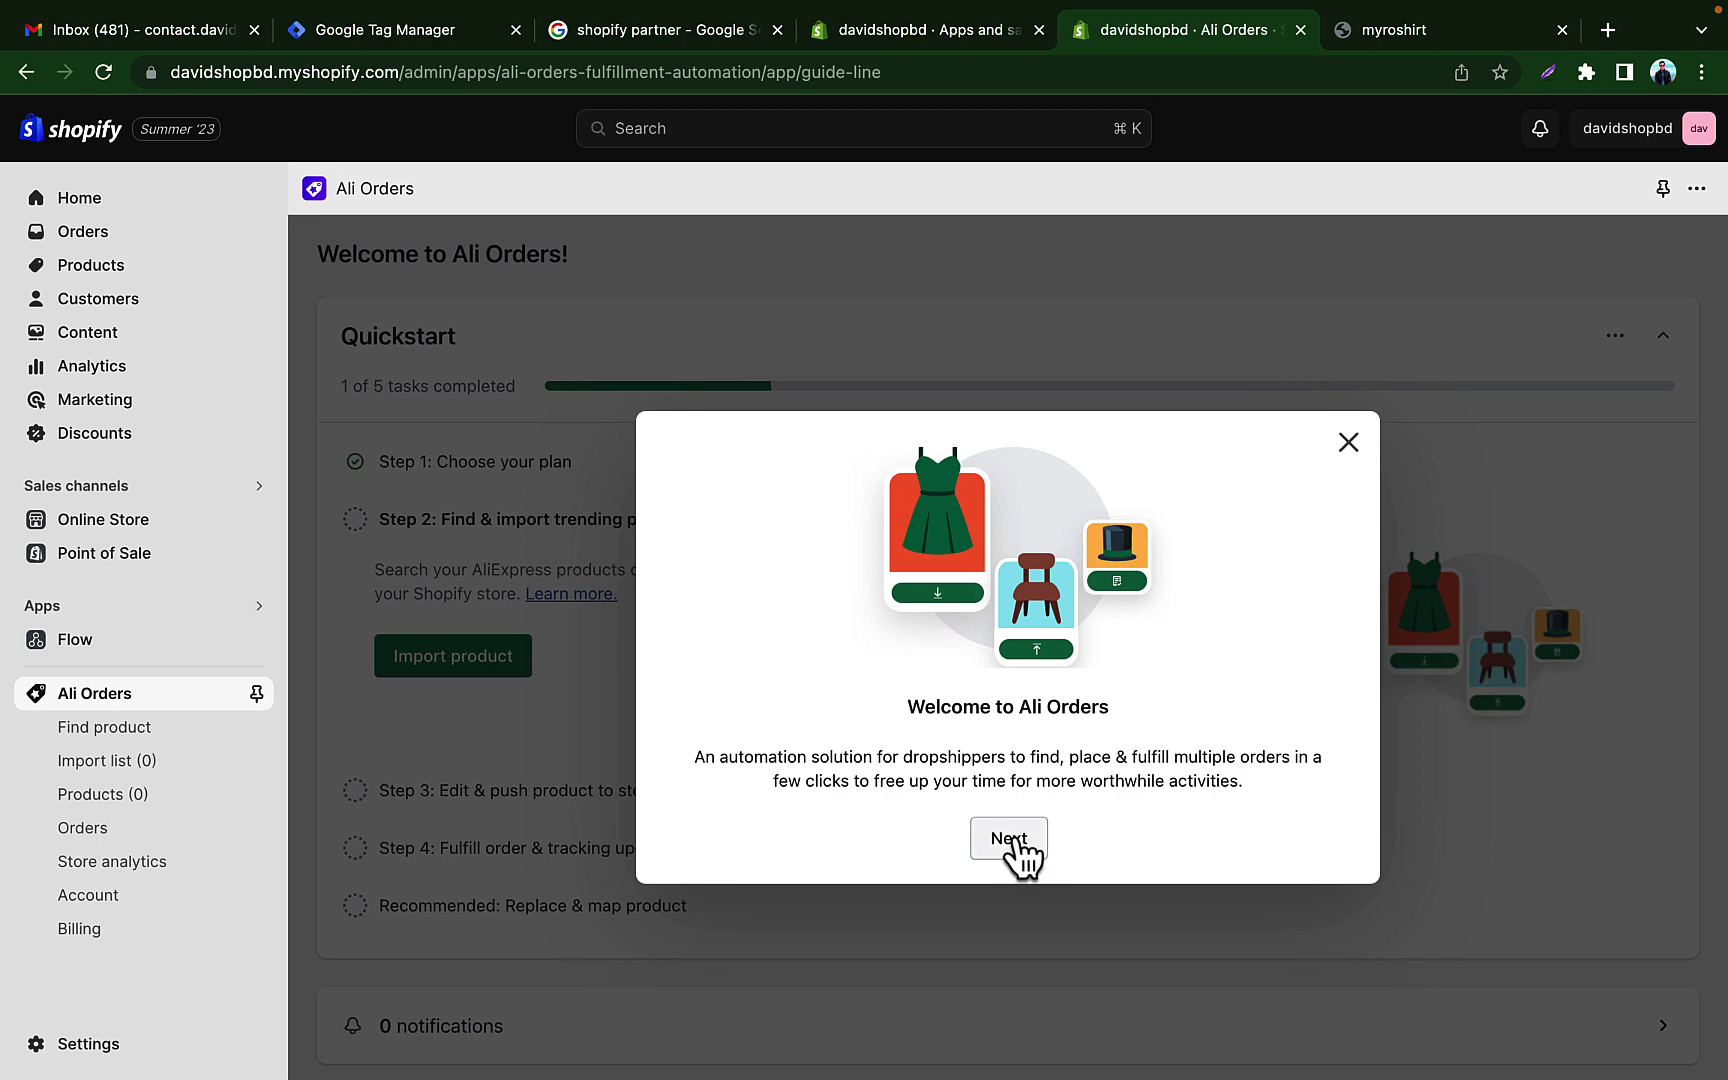
pyautogui.click(1010, 840)
pyautogui.click(1012, 840)
pyautogui.click(1012, 840)
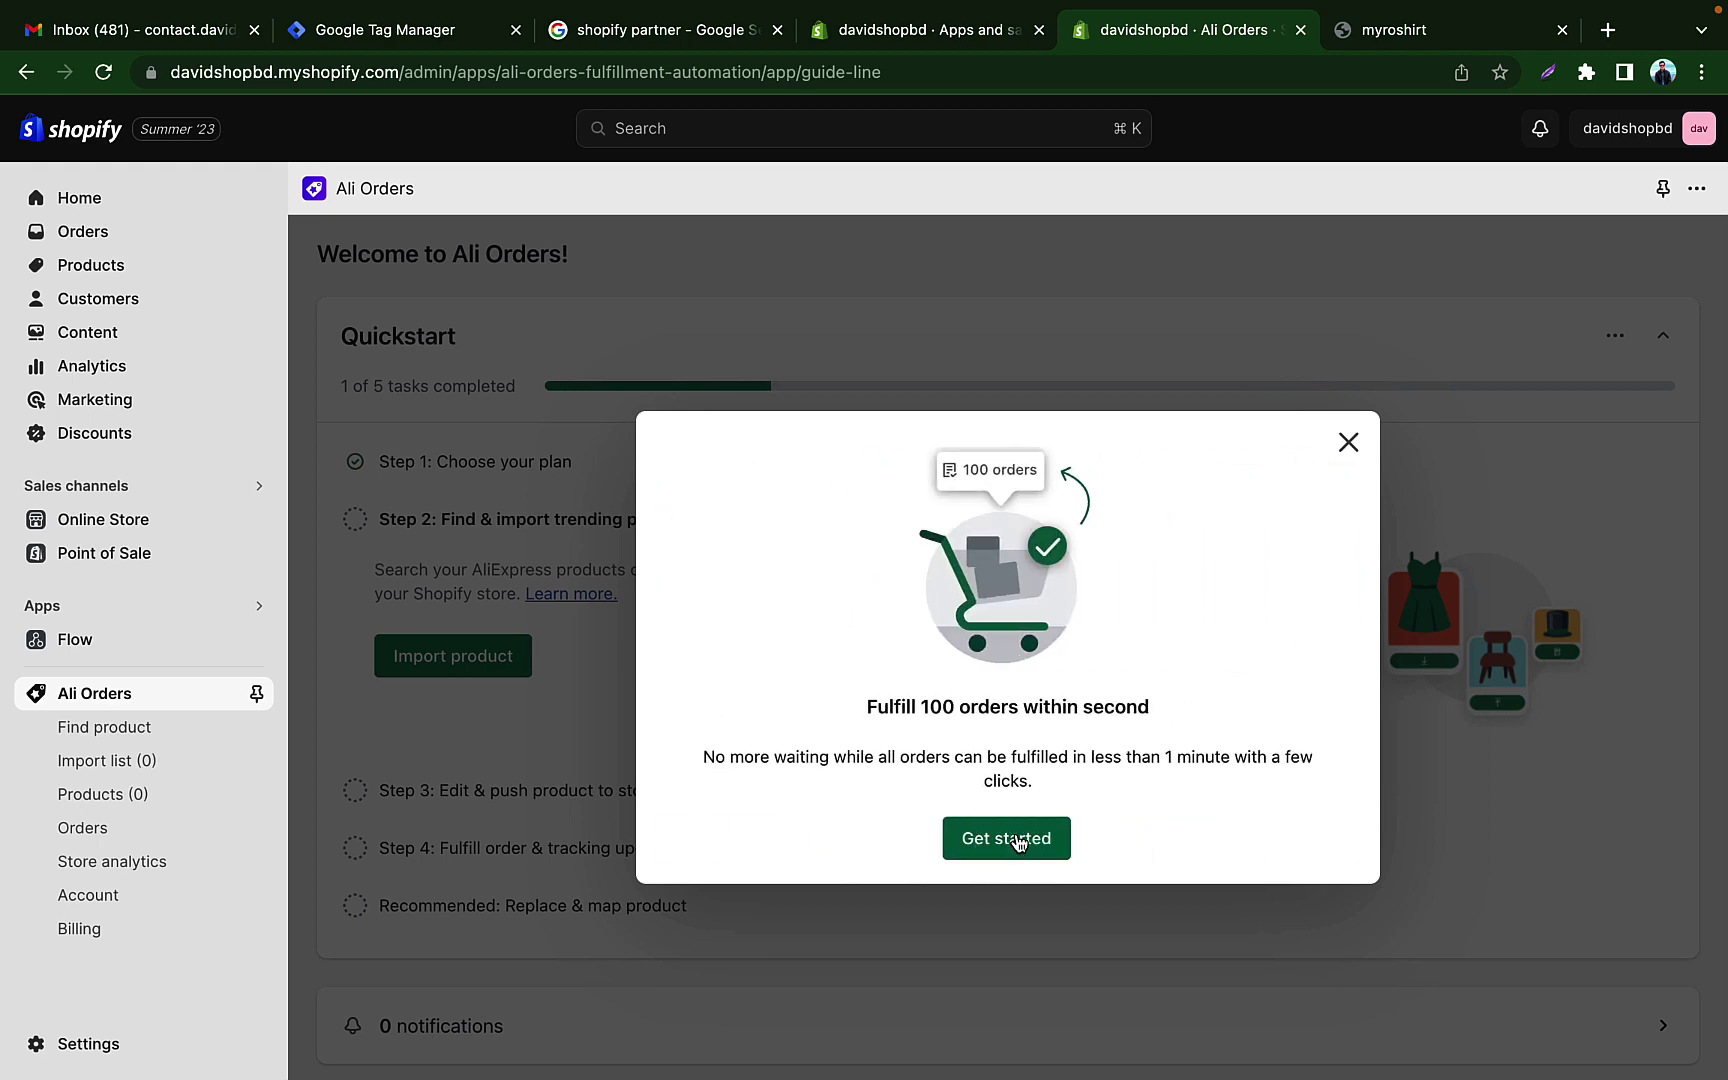
pyautogui.click(1015, 840)
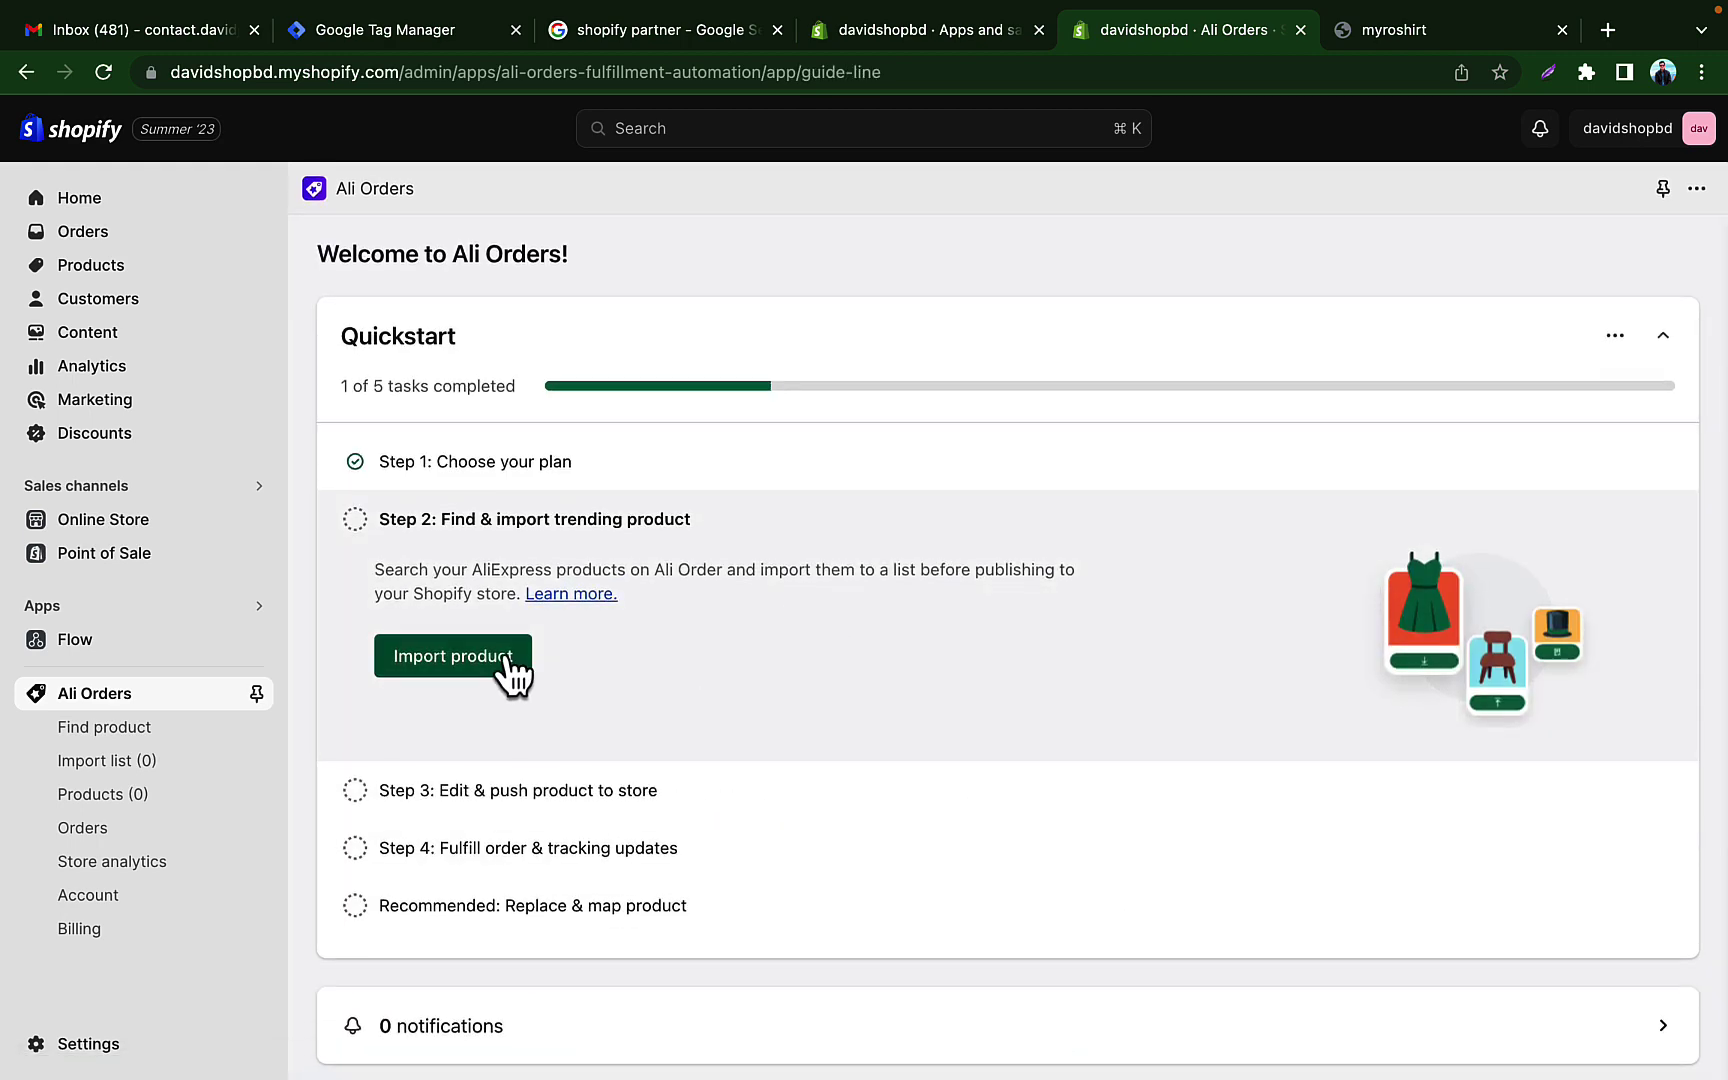
pyautogui.click(503, 656)
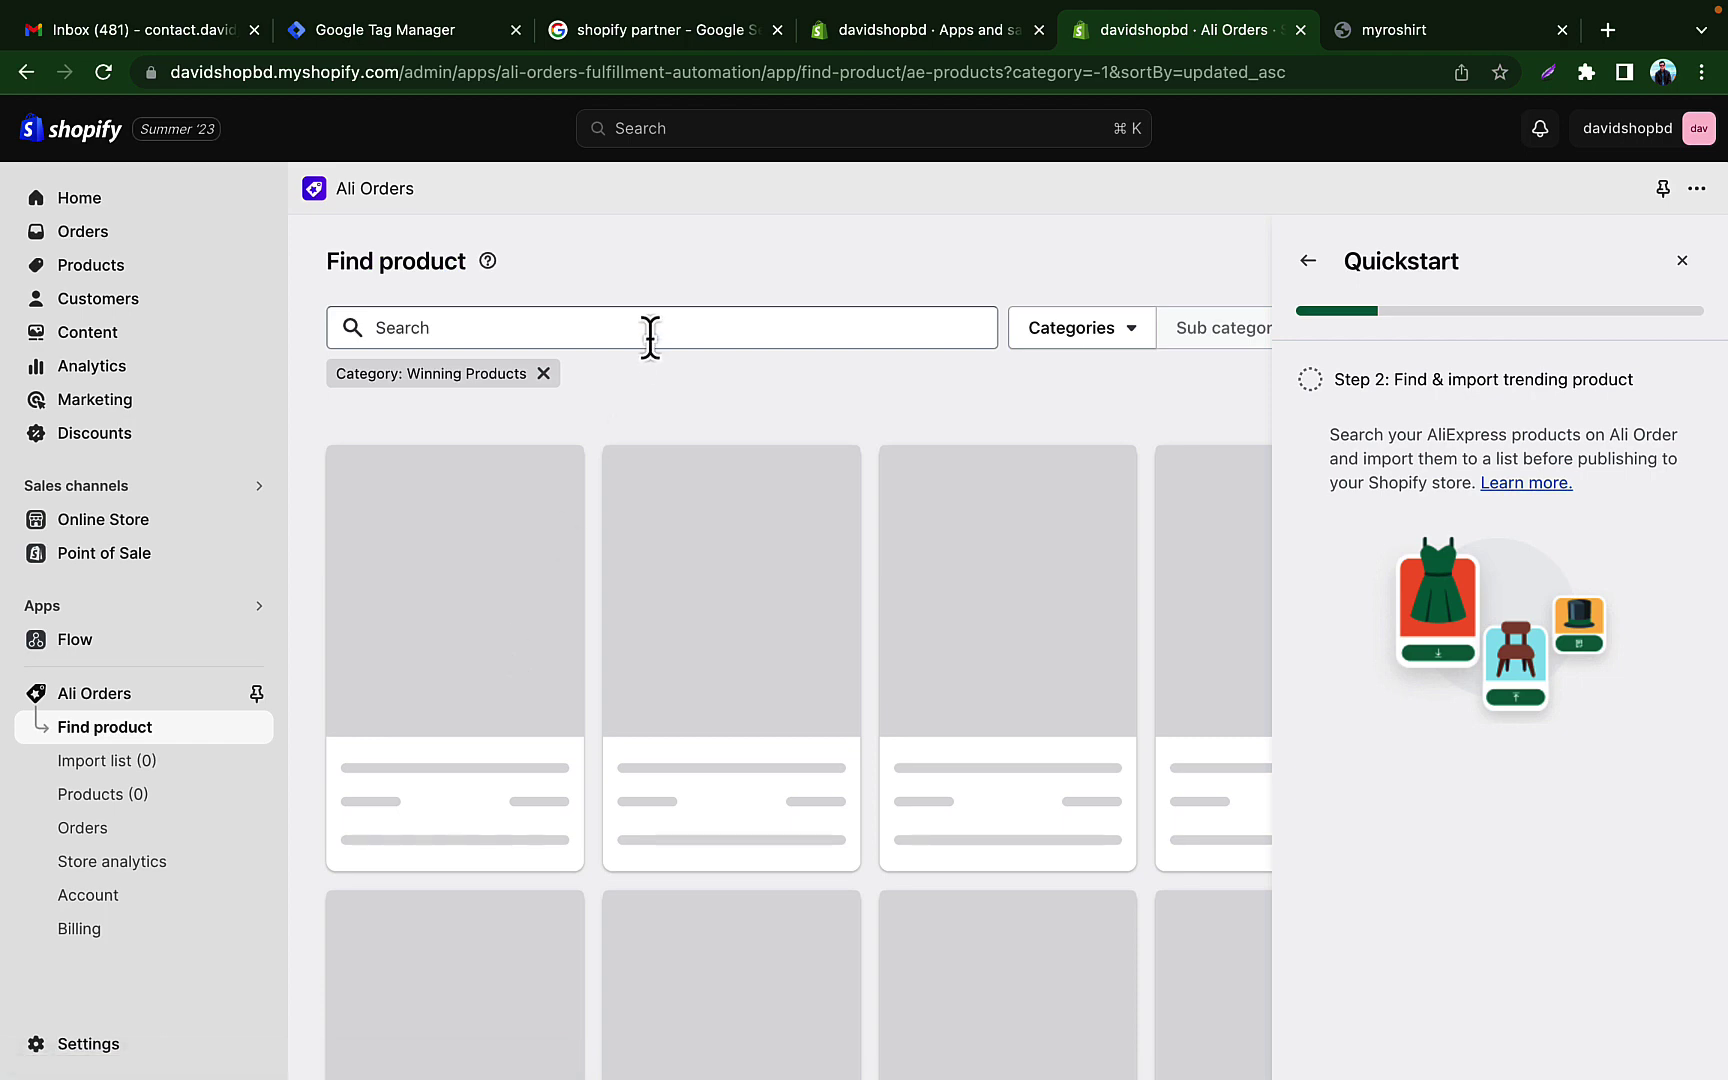
# Step: Close the Quickstart guide and add the Good Morning mouthwash cup to the import list
pyautogui.click(650, 337)
pyautogui.moveTo(663, 694)
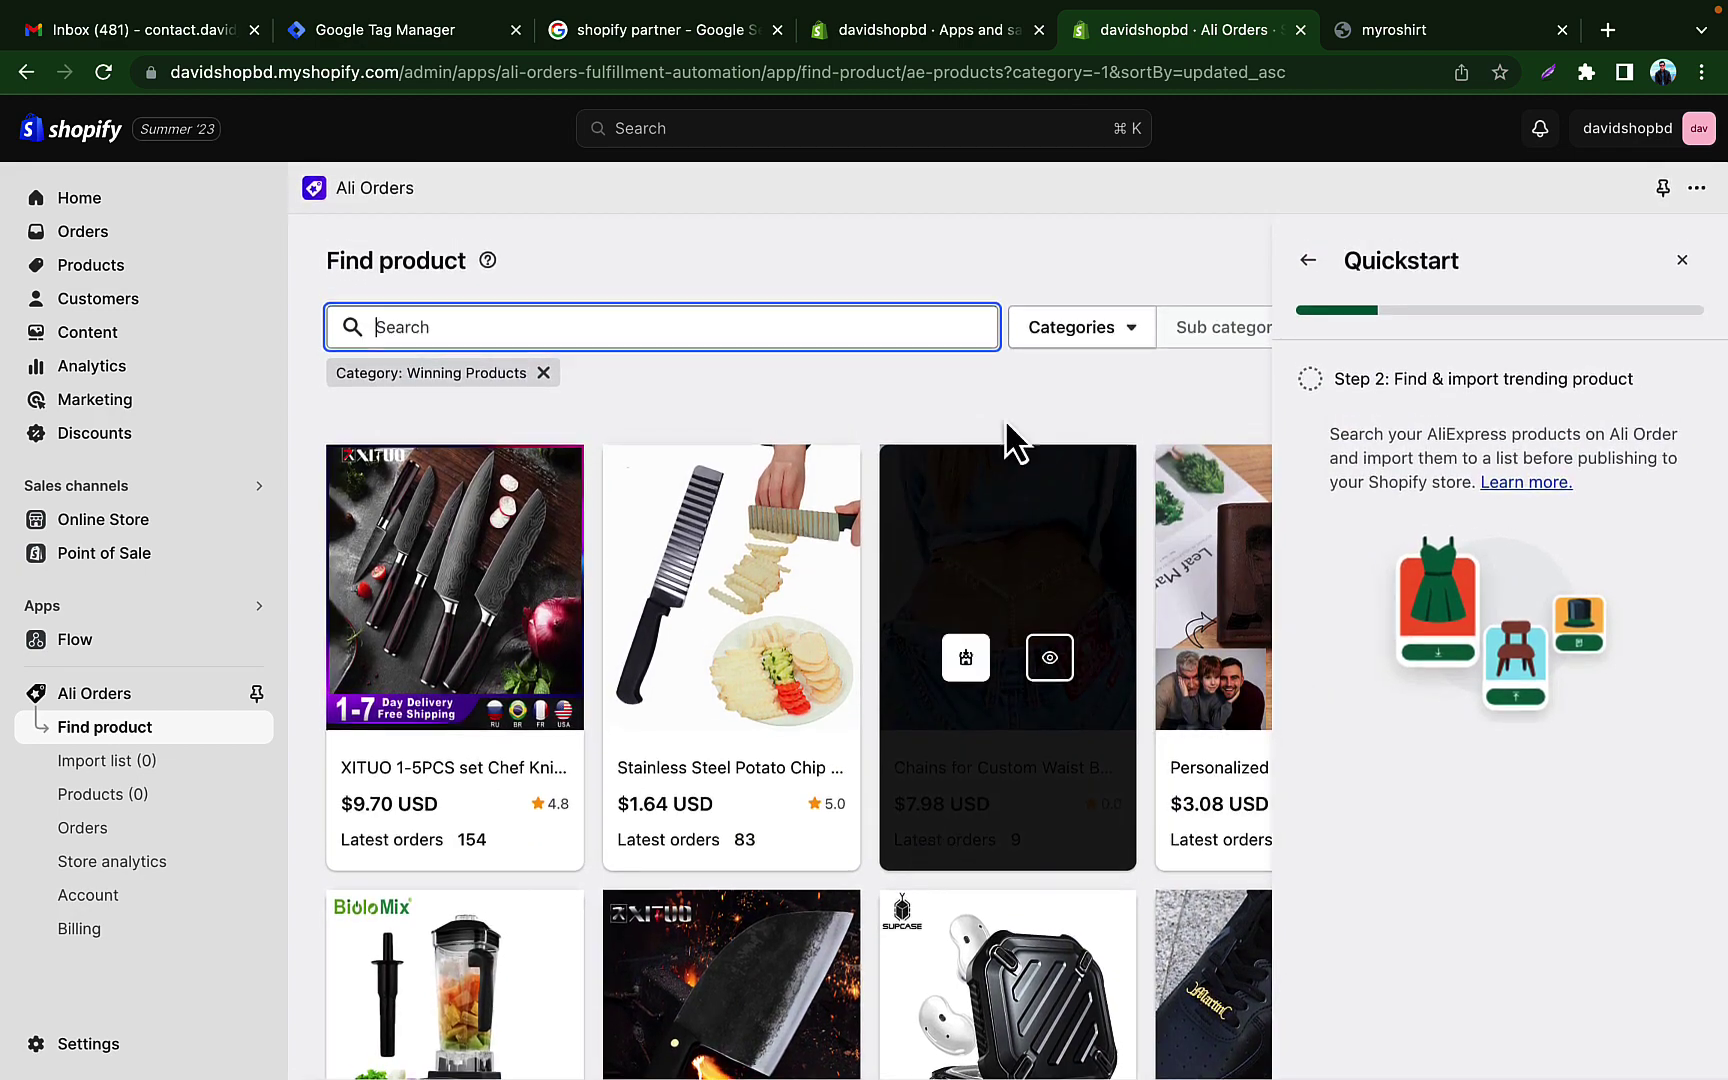
pyautogui.click(1682, 262)
pyautogui.scroll(-3, 1300, 650)
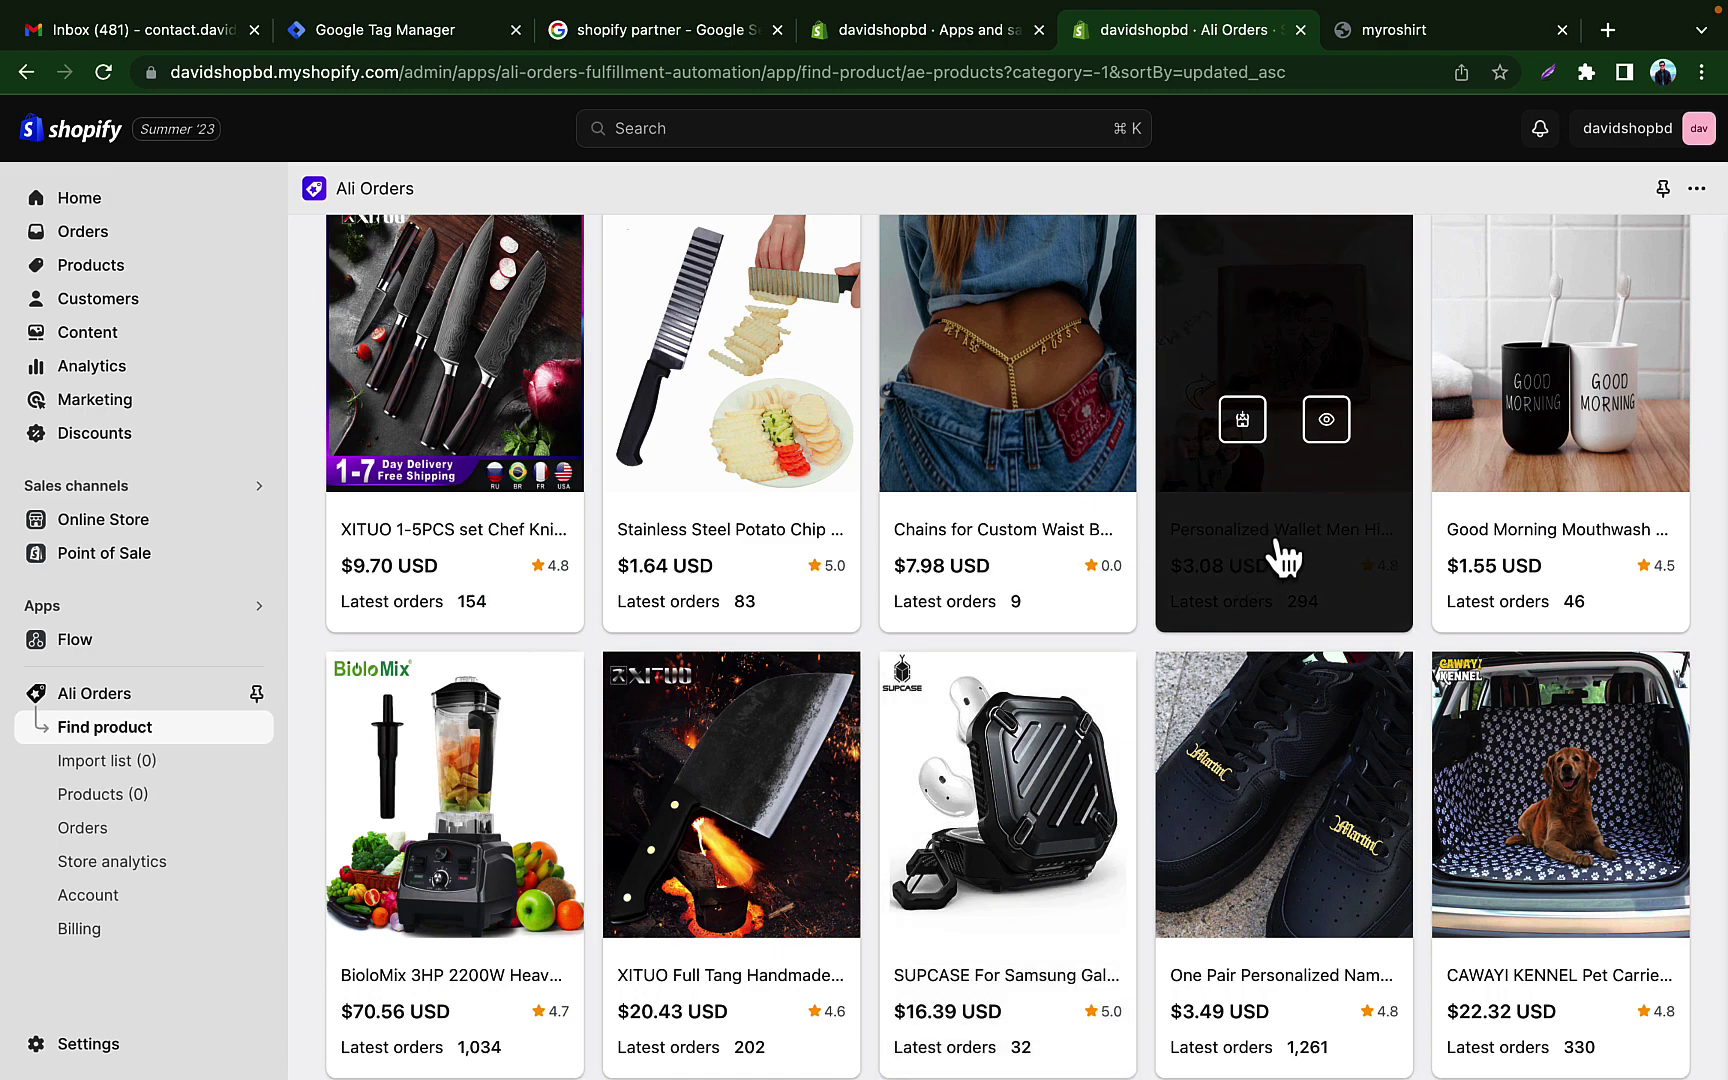
pyautogui.click(1496, 525)
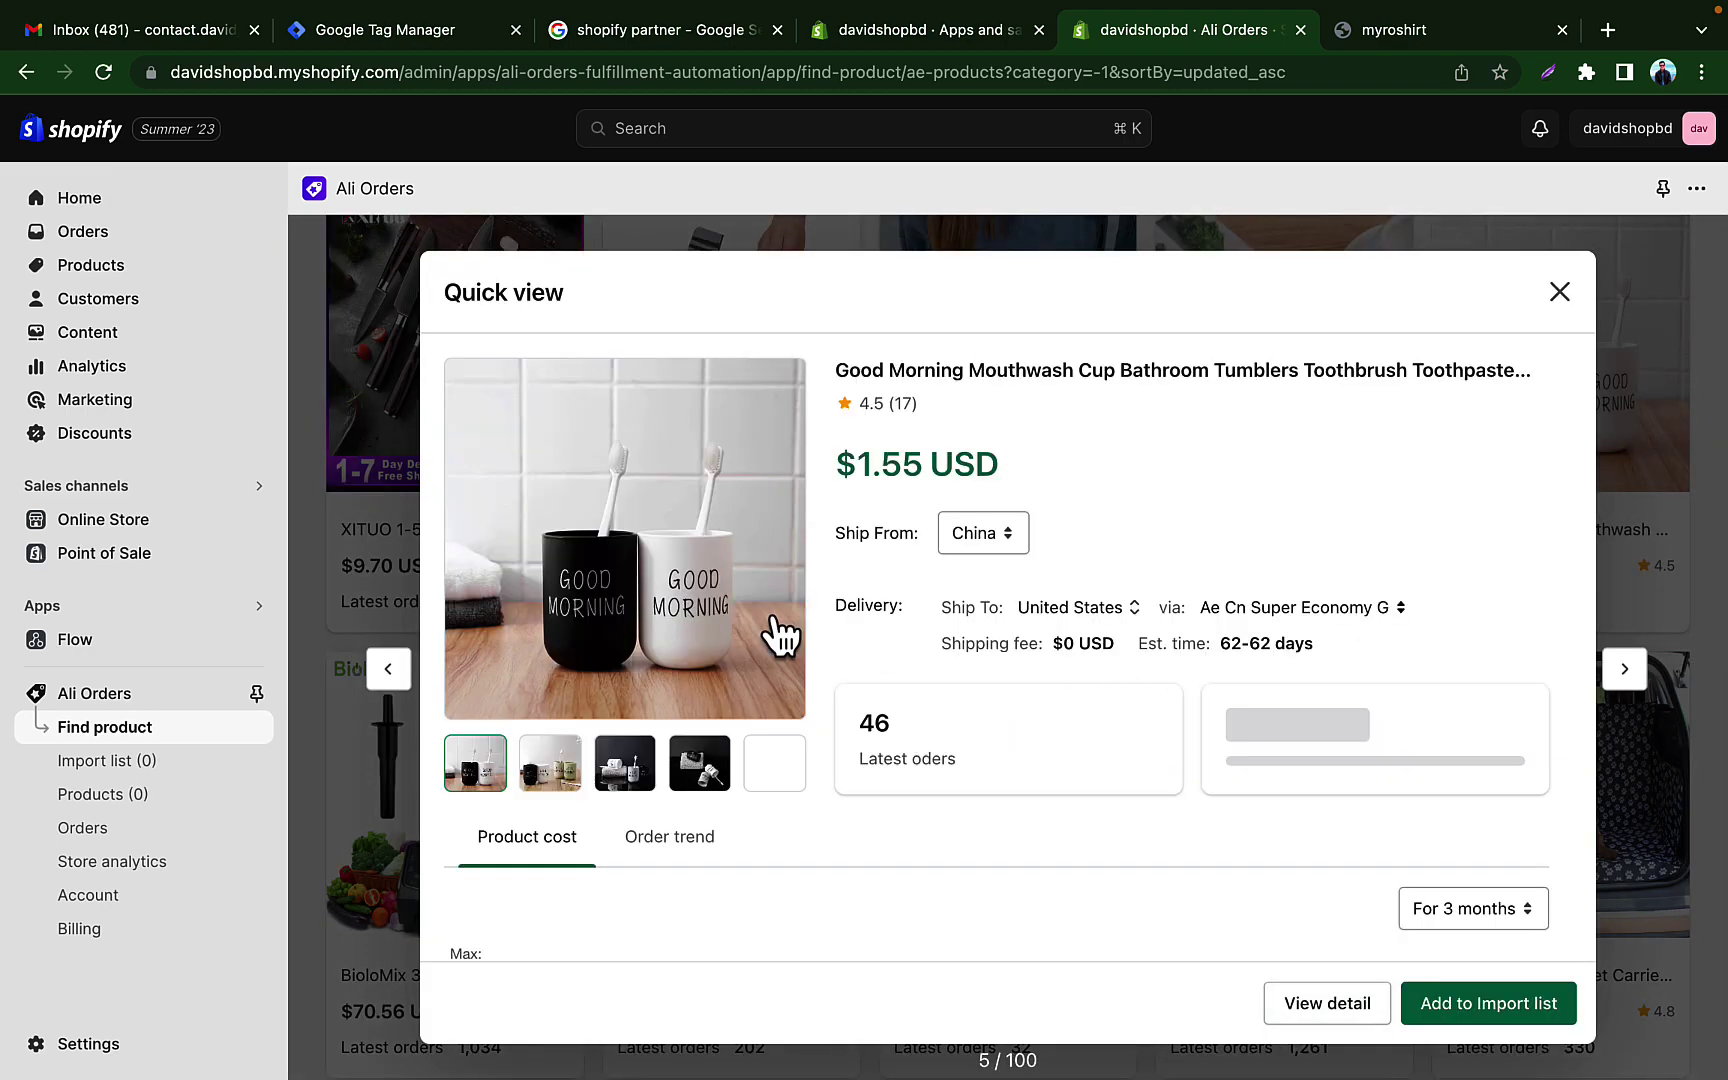
pyautogui.scroll(-3, 774, 620)
pyautogui.click(1482, 1007)
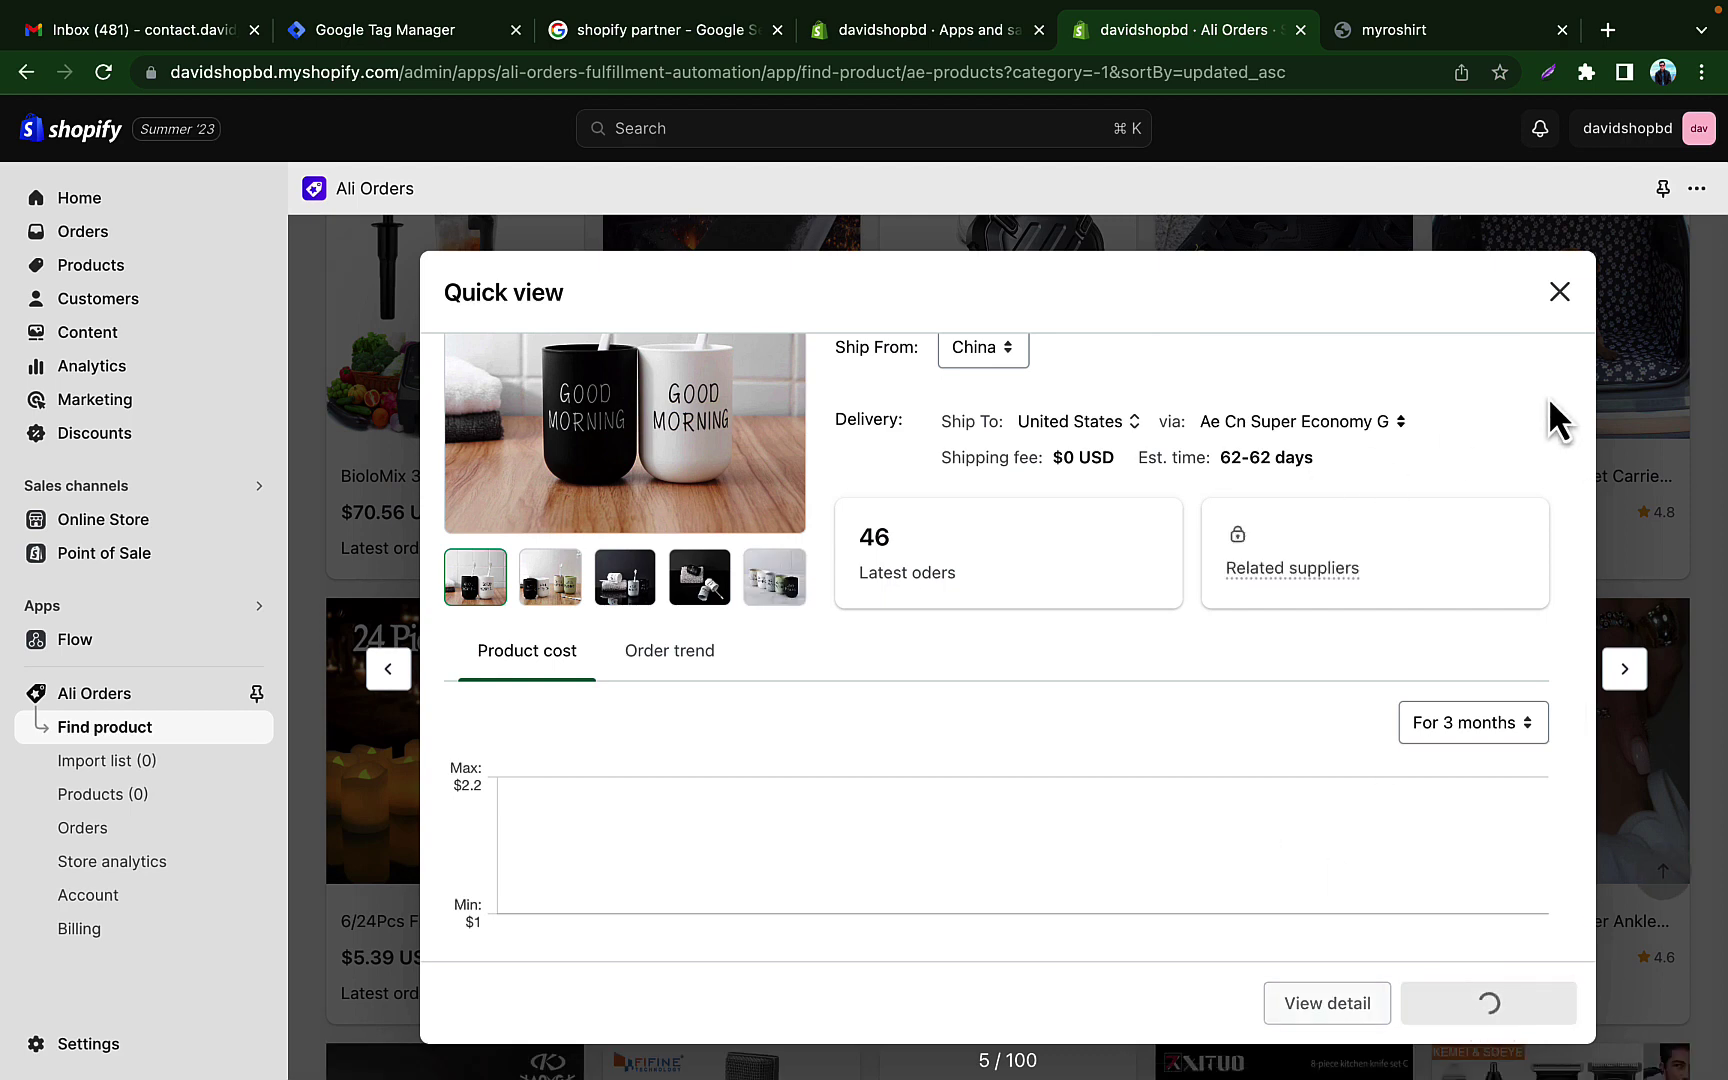
pyautogui.click(1560, 293)
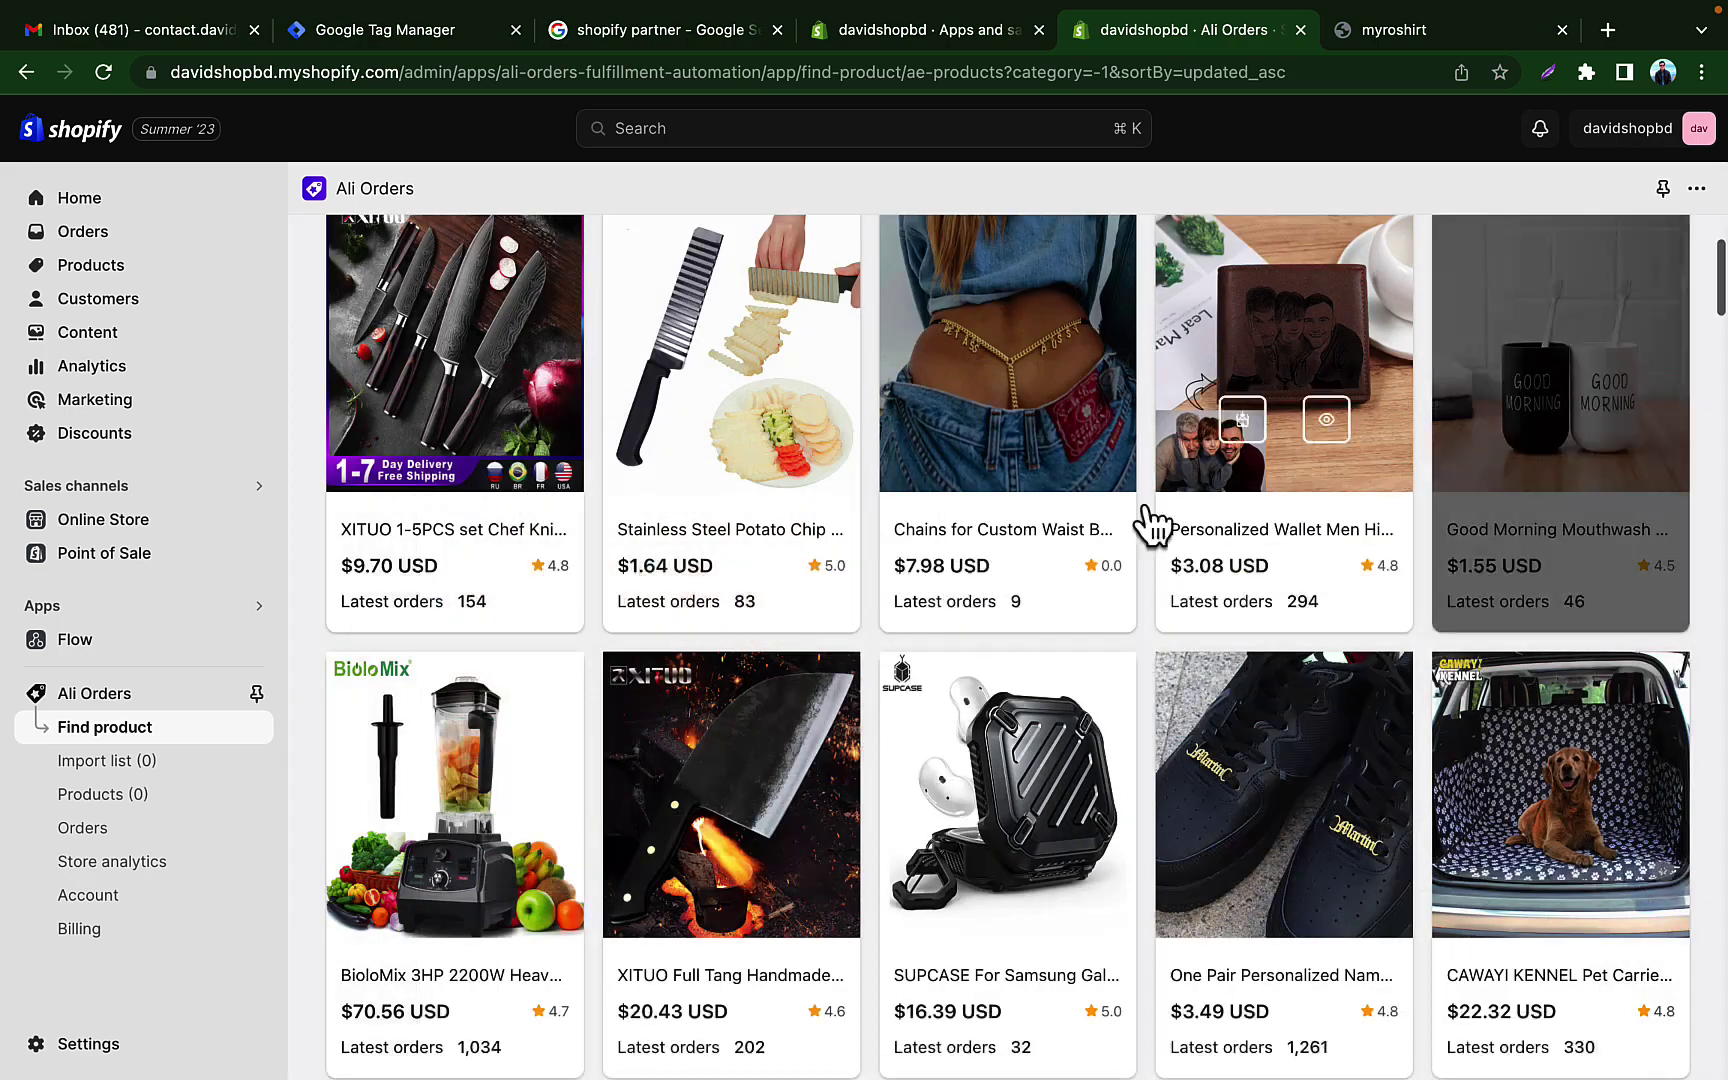
# Step: Add the BioloMix blender to the import list and preview the men's sauna sweat vest
pyautogui.scroll(-4, 992, 700)
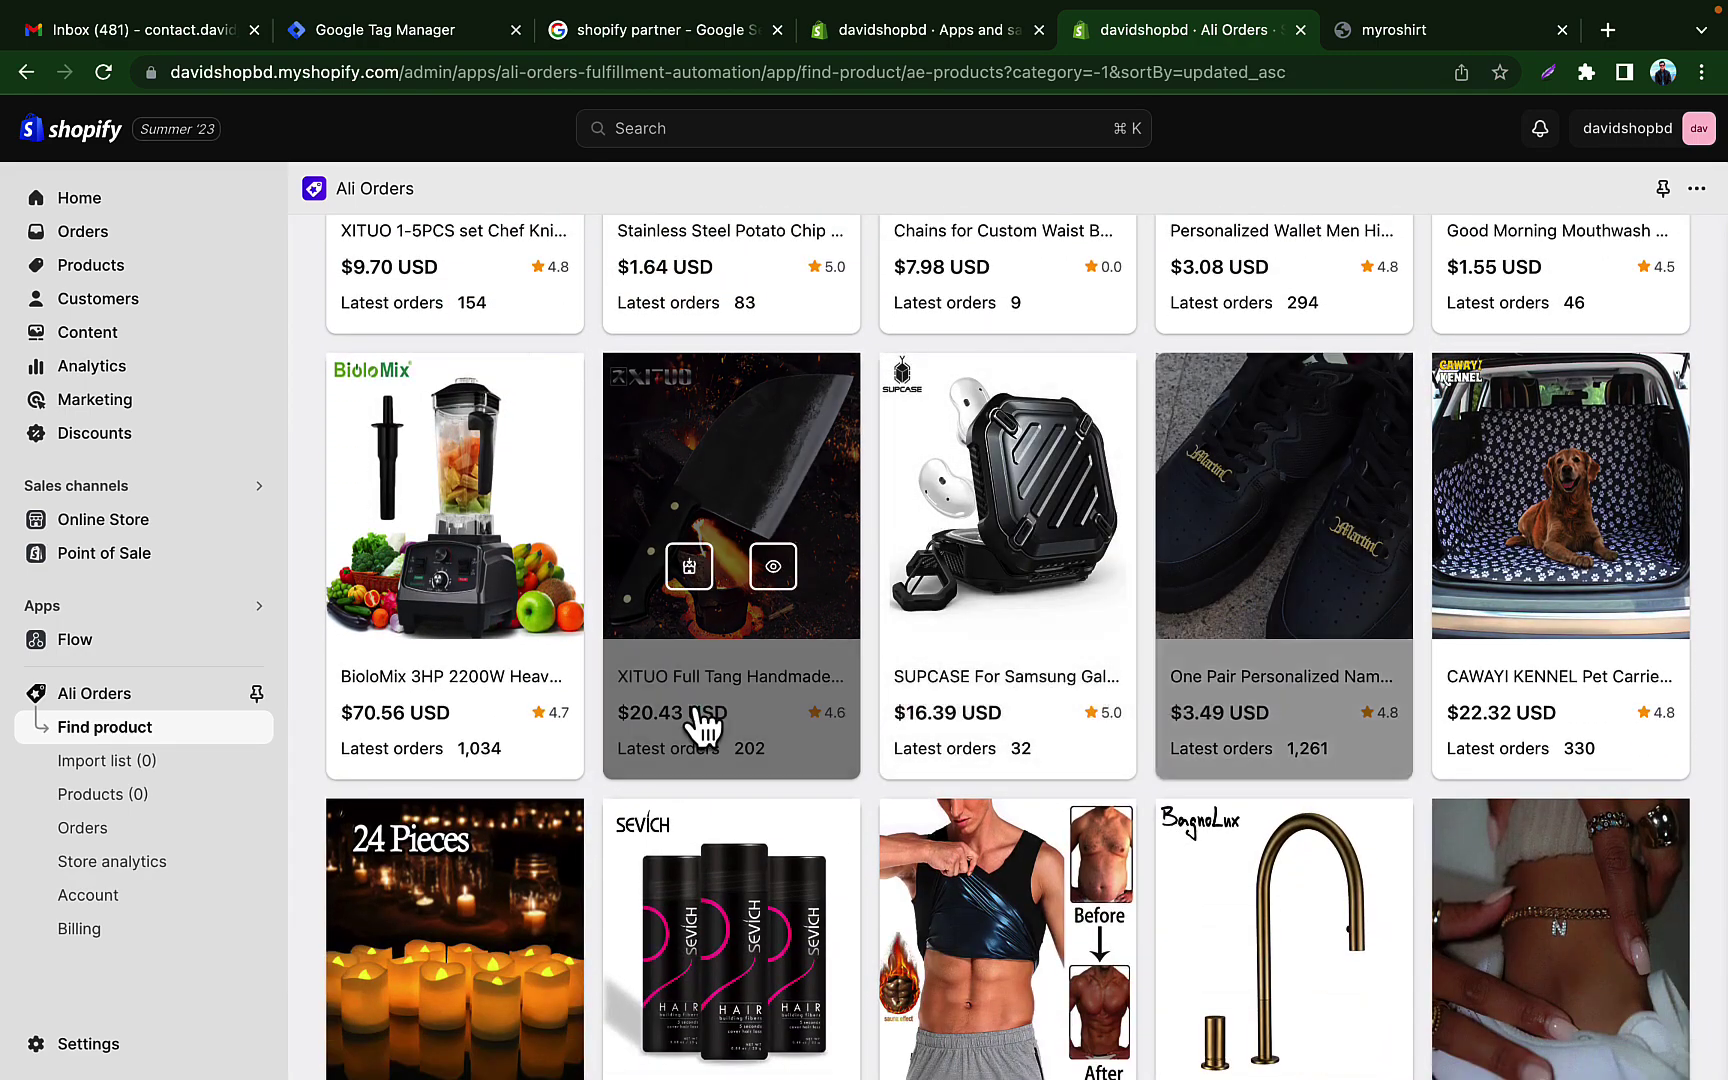
pyautogui.scroll(-1, 620, 650)
pyautogui.click(420, 452)
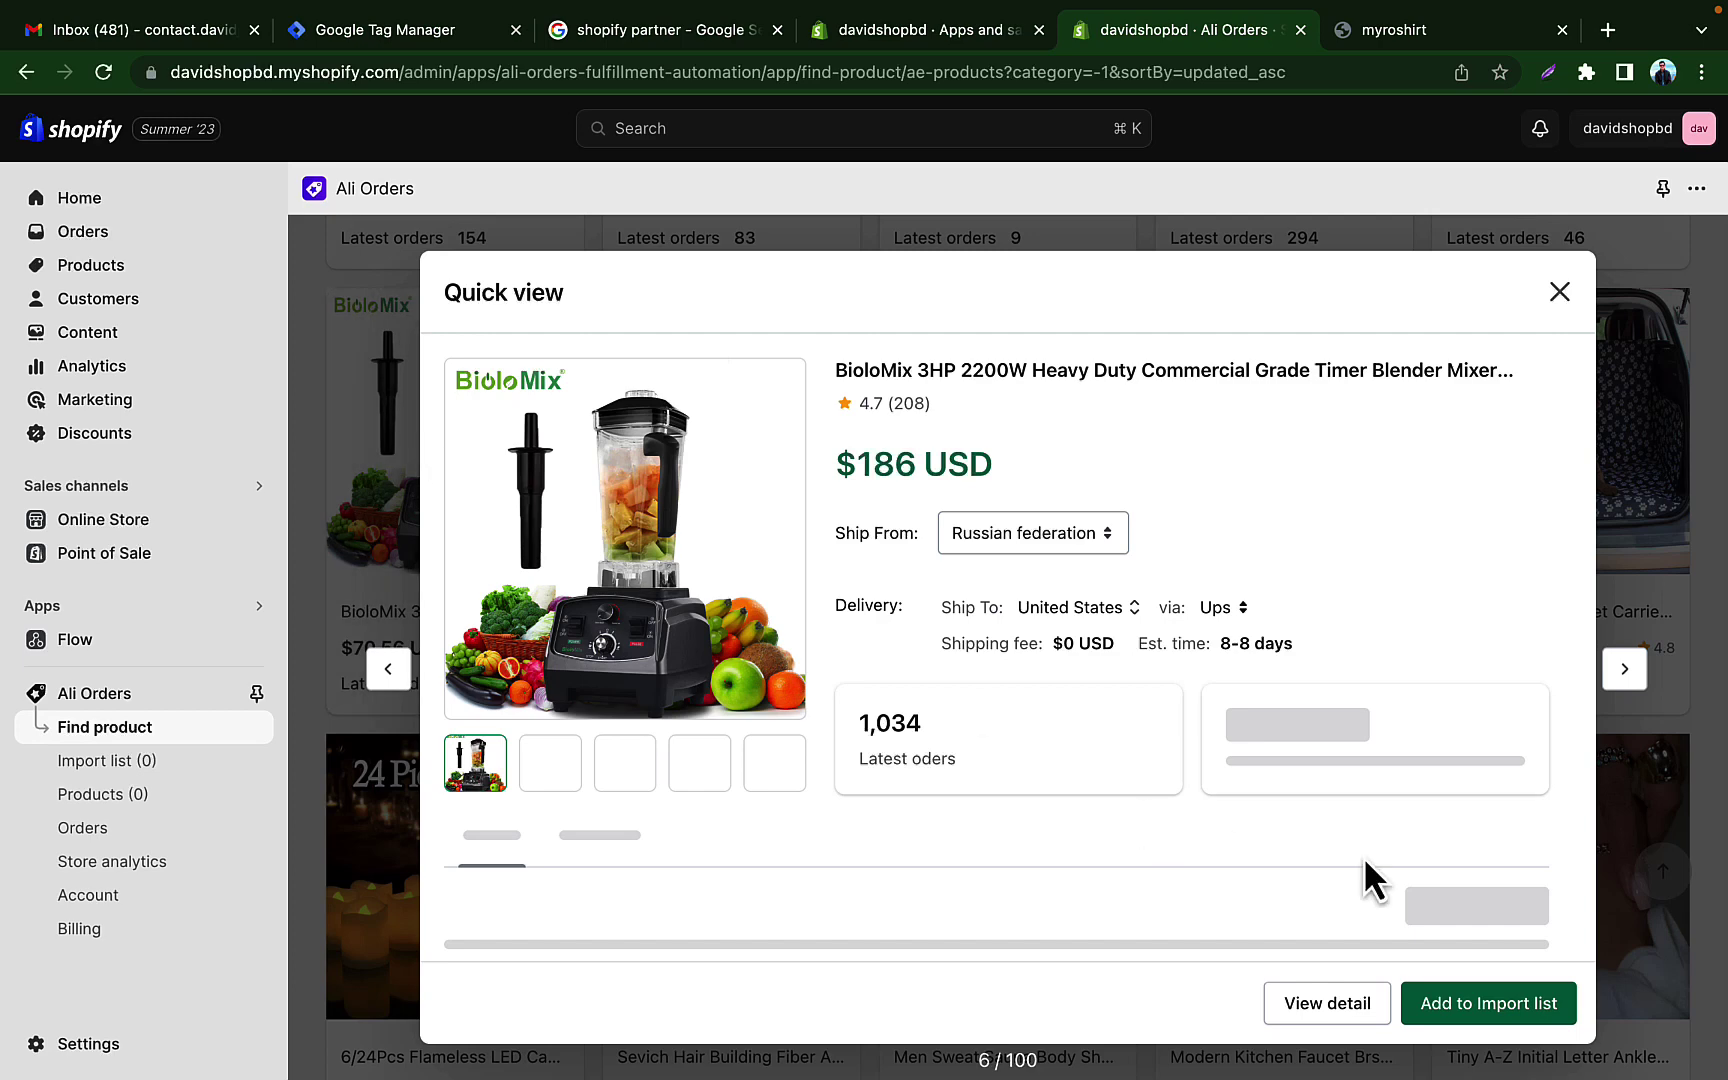
pyautogui.click(1498, 1002)
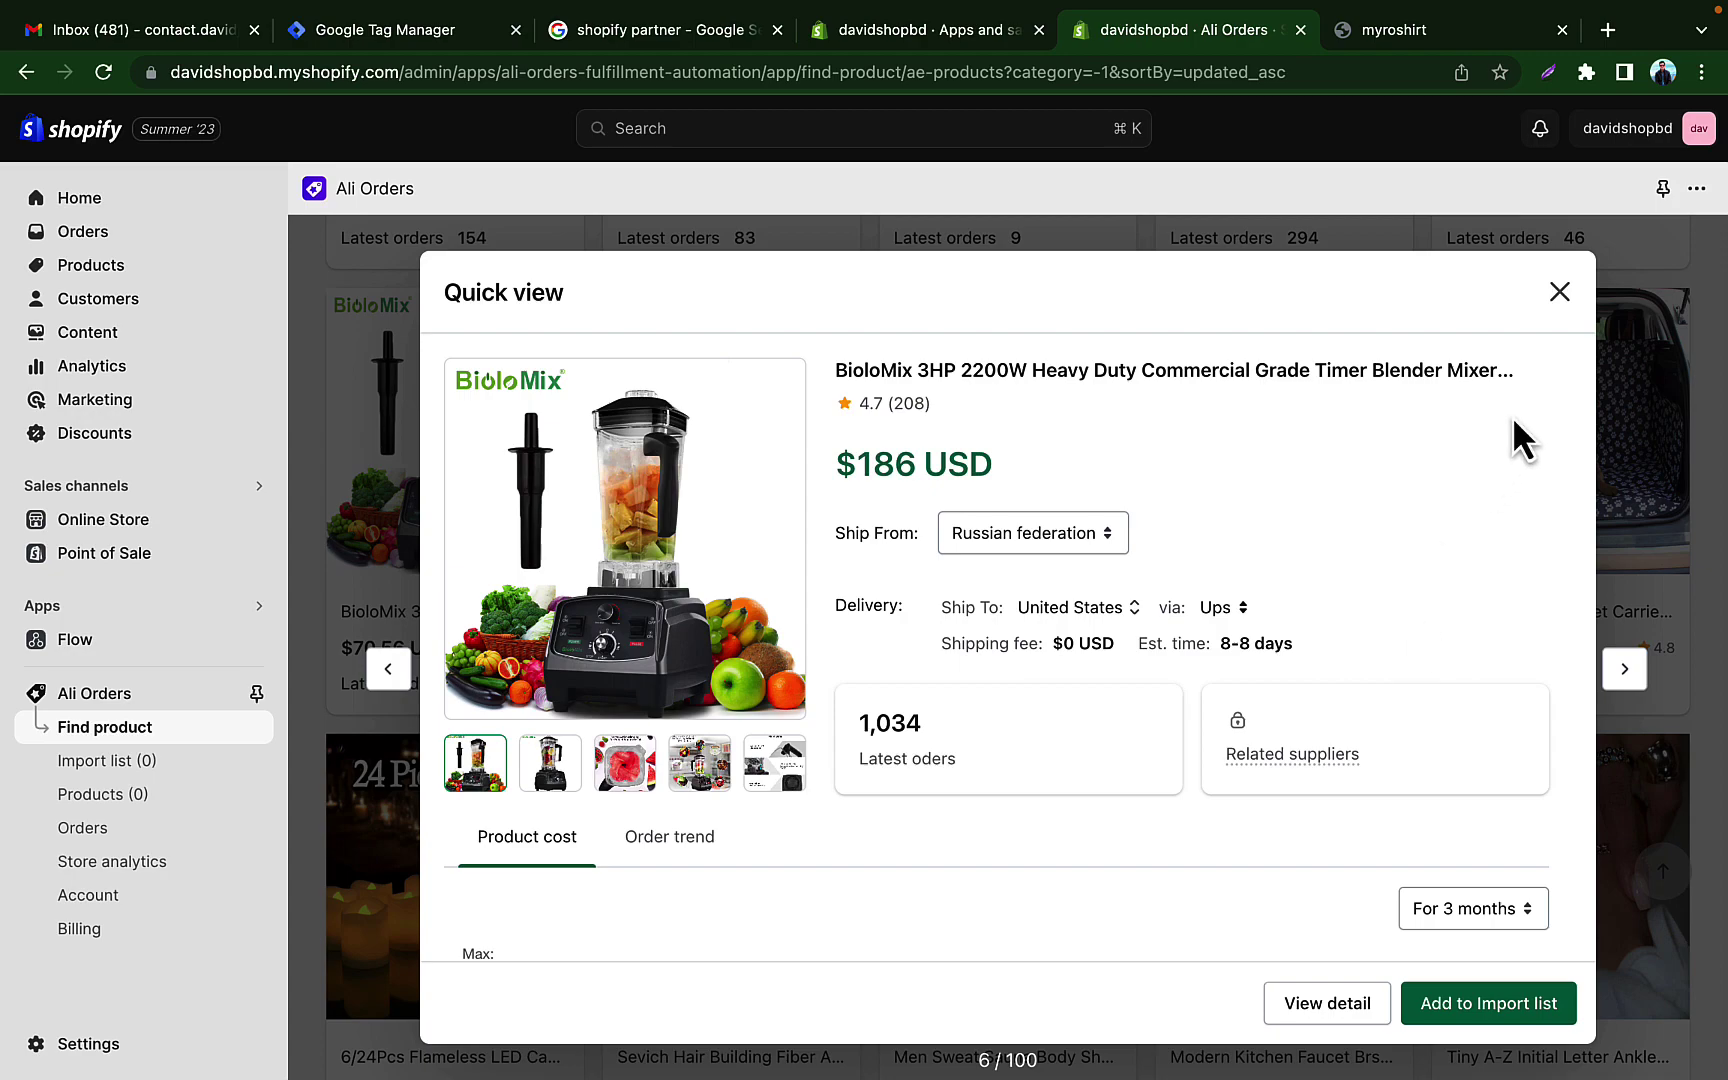
pyautogui.click(1560, 292)
pyautogui.scroll(-5, 1148, 647)
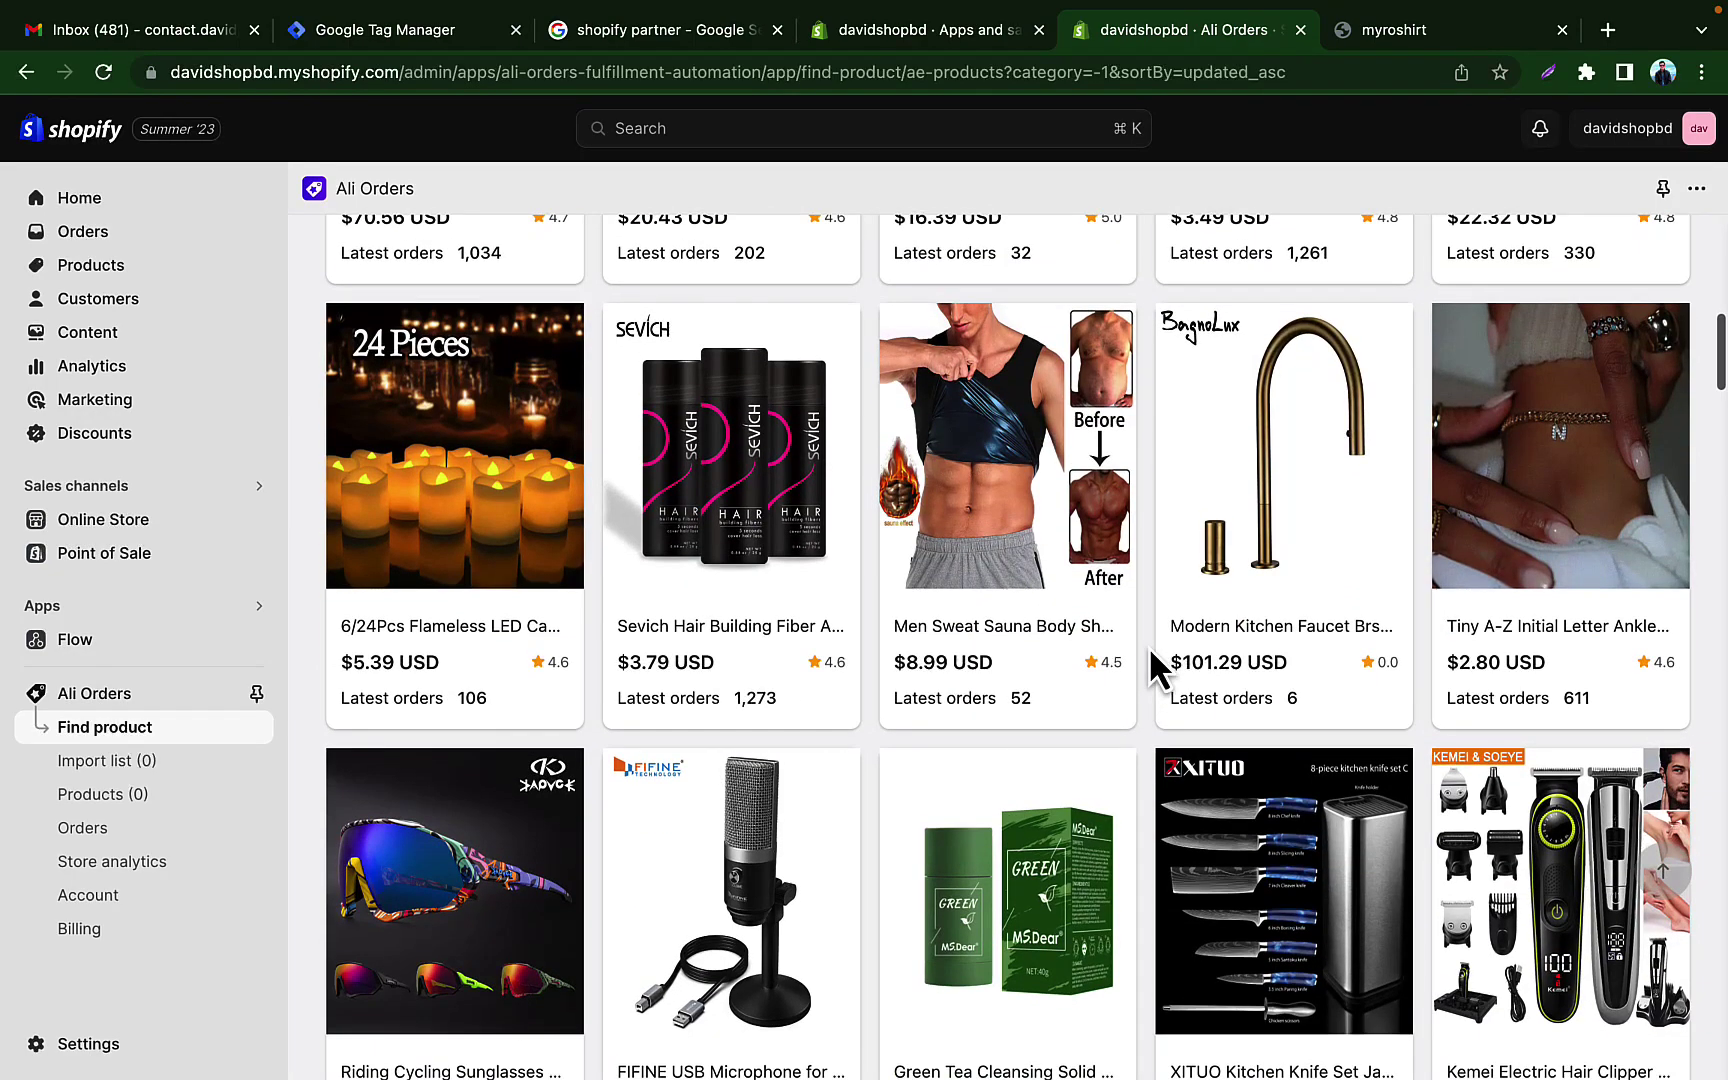
pyautogui.scroll(-1, 998, 540)
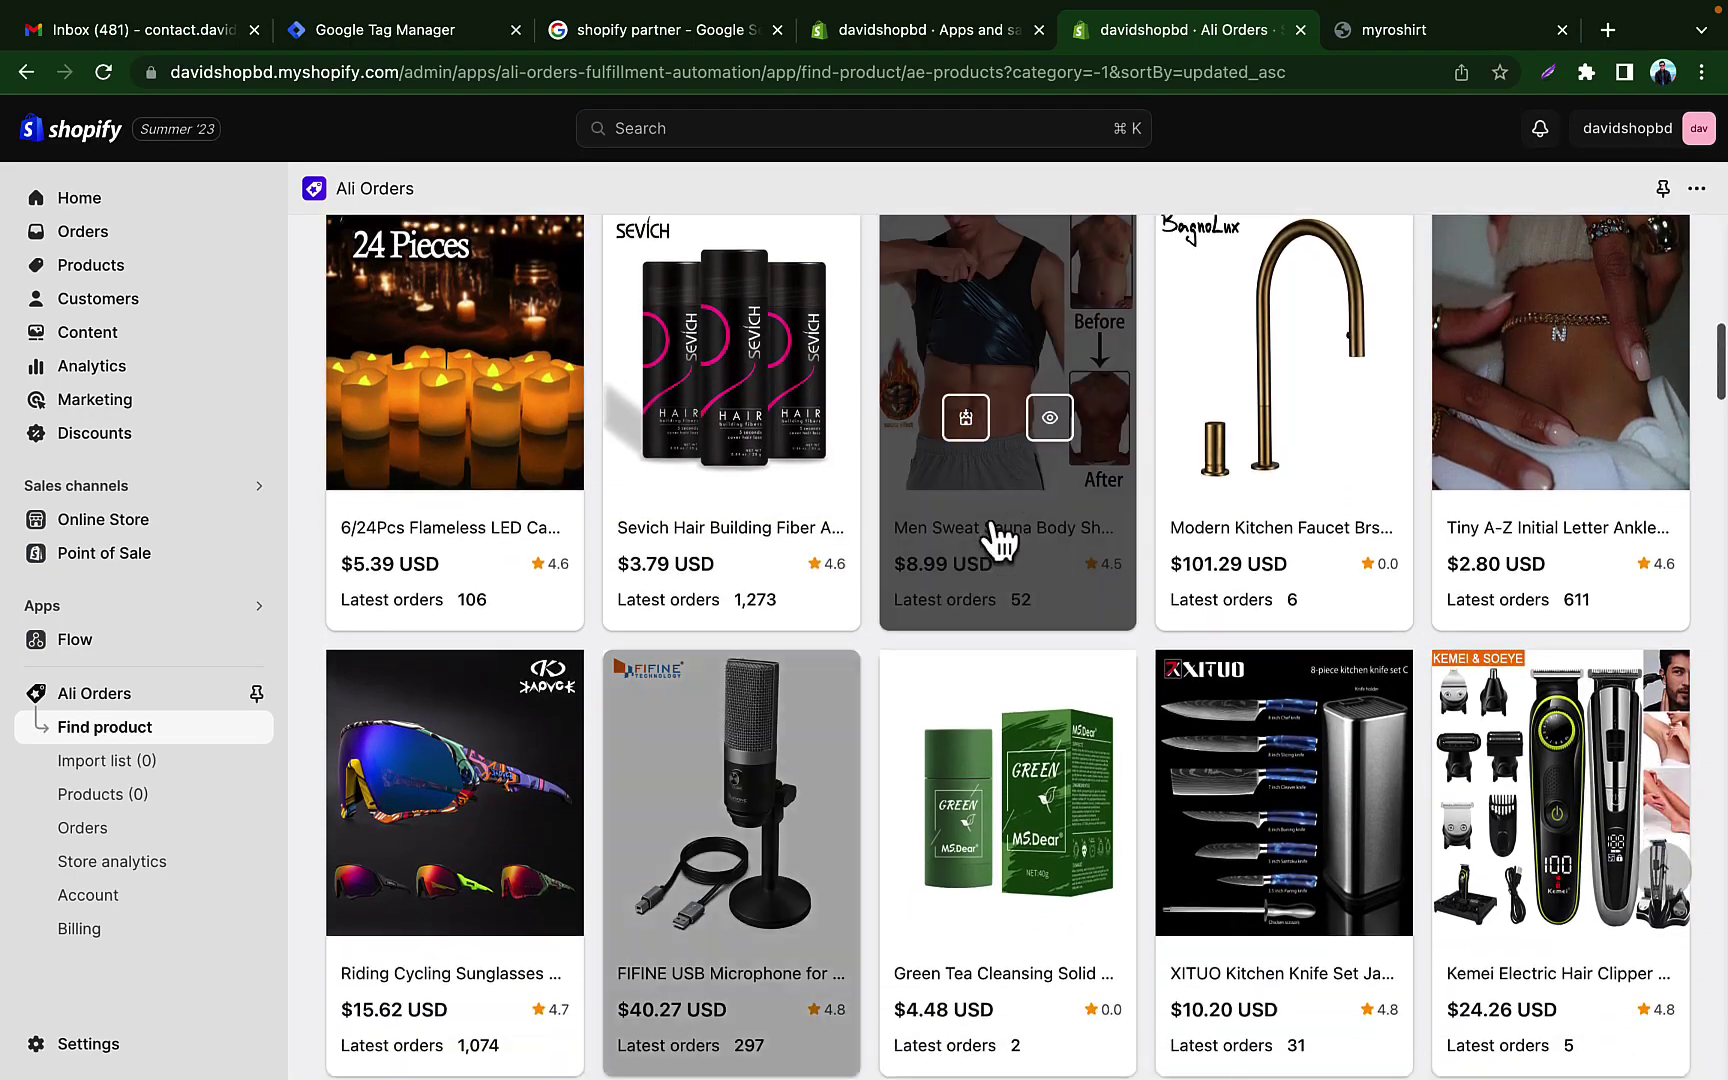
pyautogui.click(1049, 417)
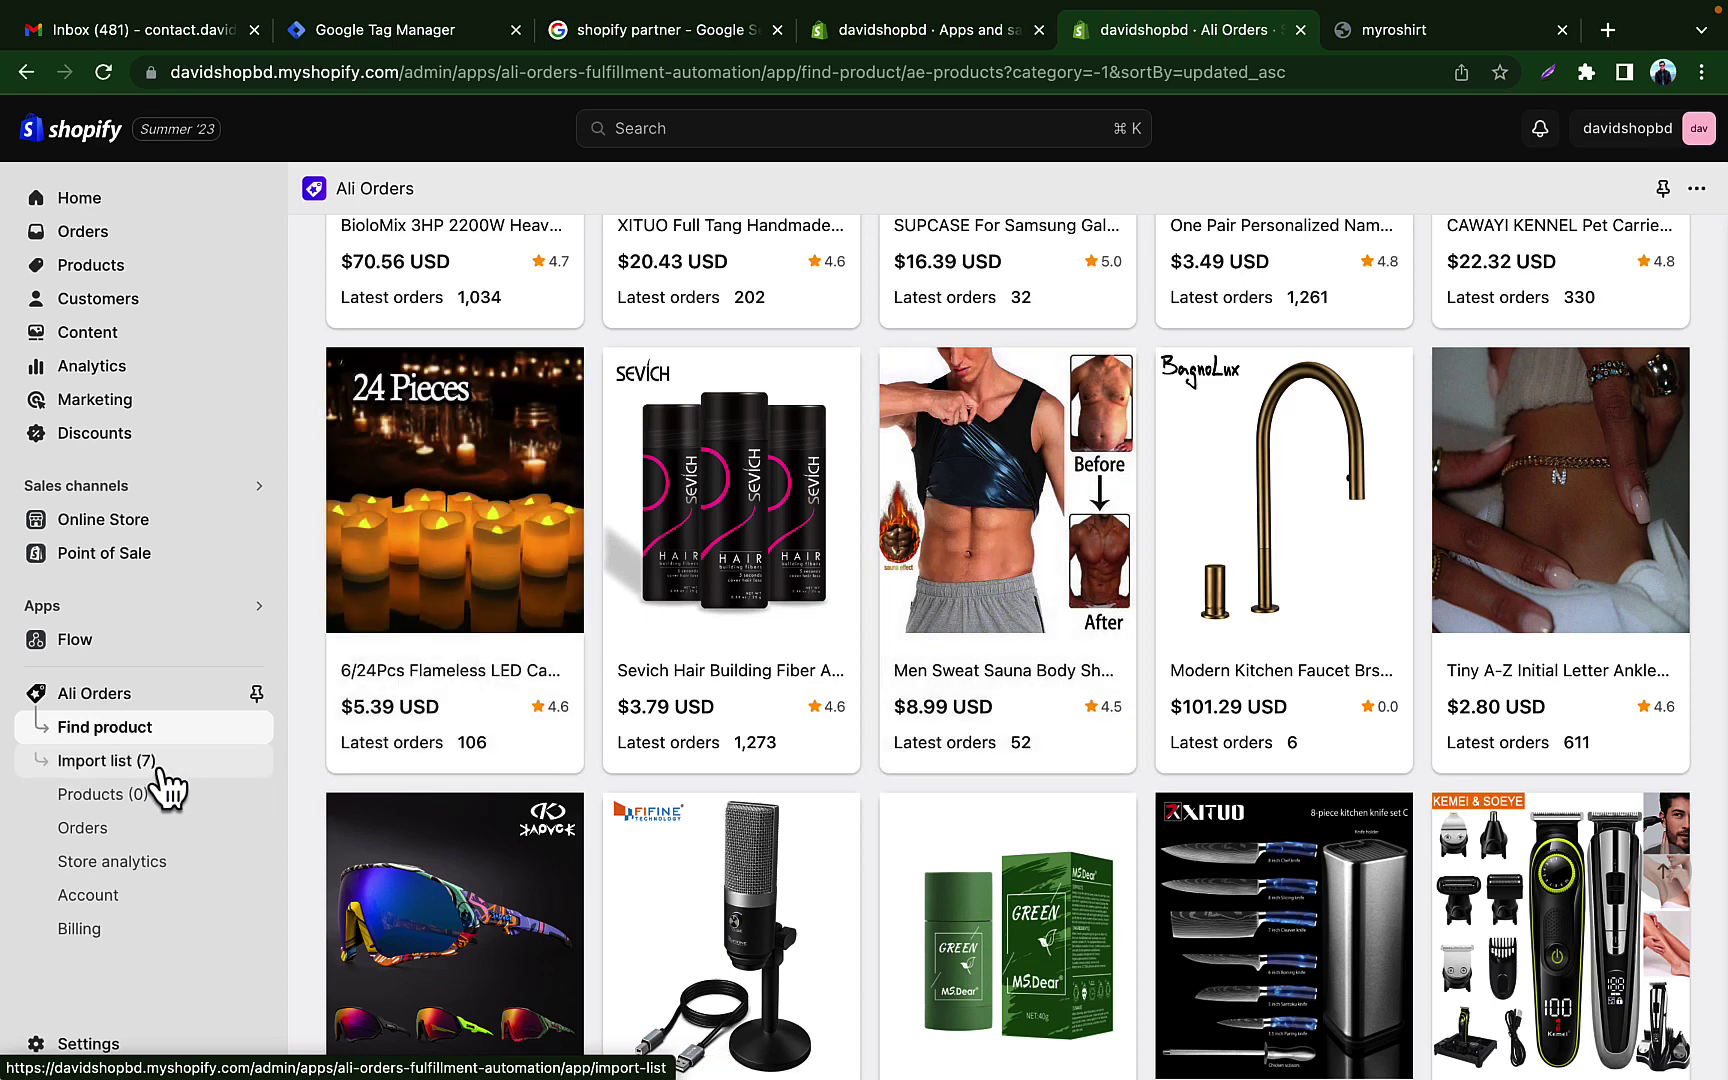
# Step: Push the GGMM battery base product from the Import list to the store
pyautogui.click(158, 768)
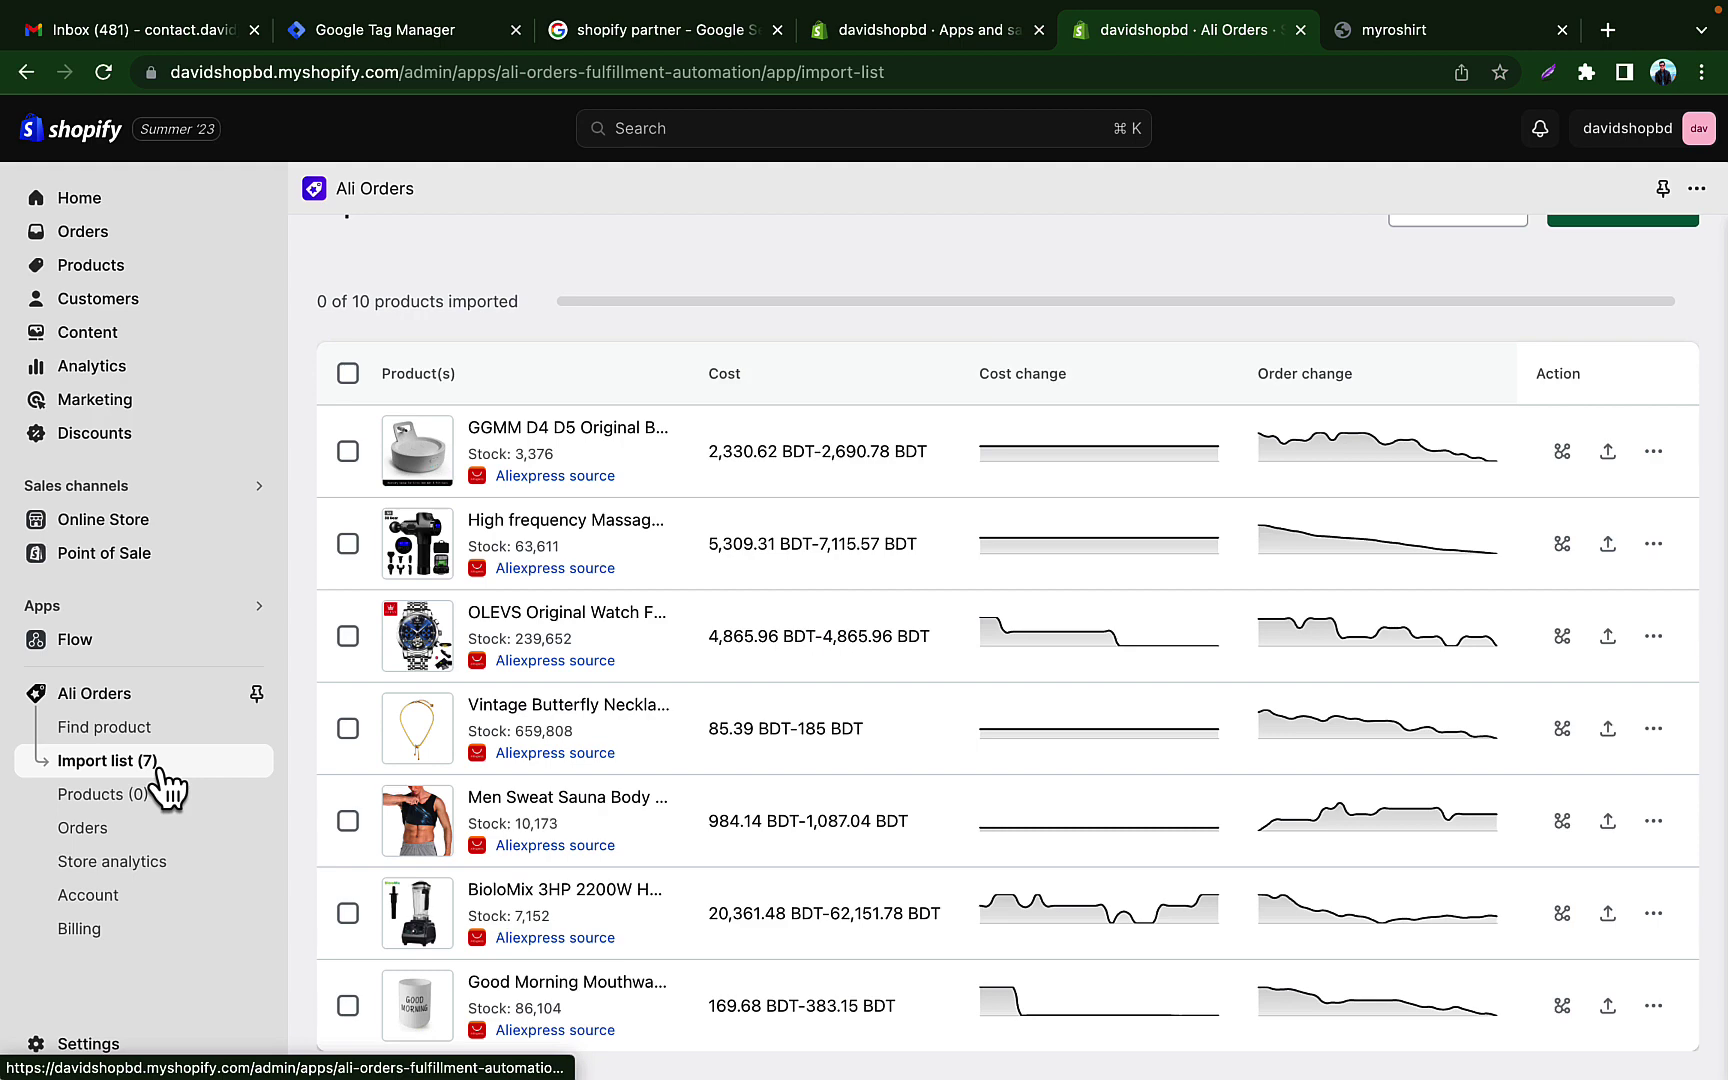
pyautogui.click(348, 455)
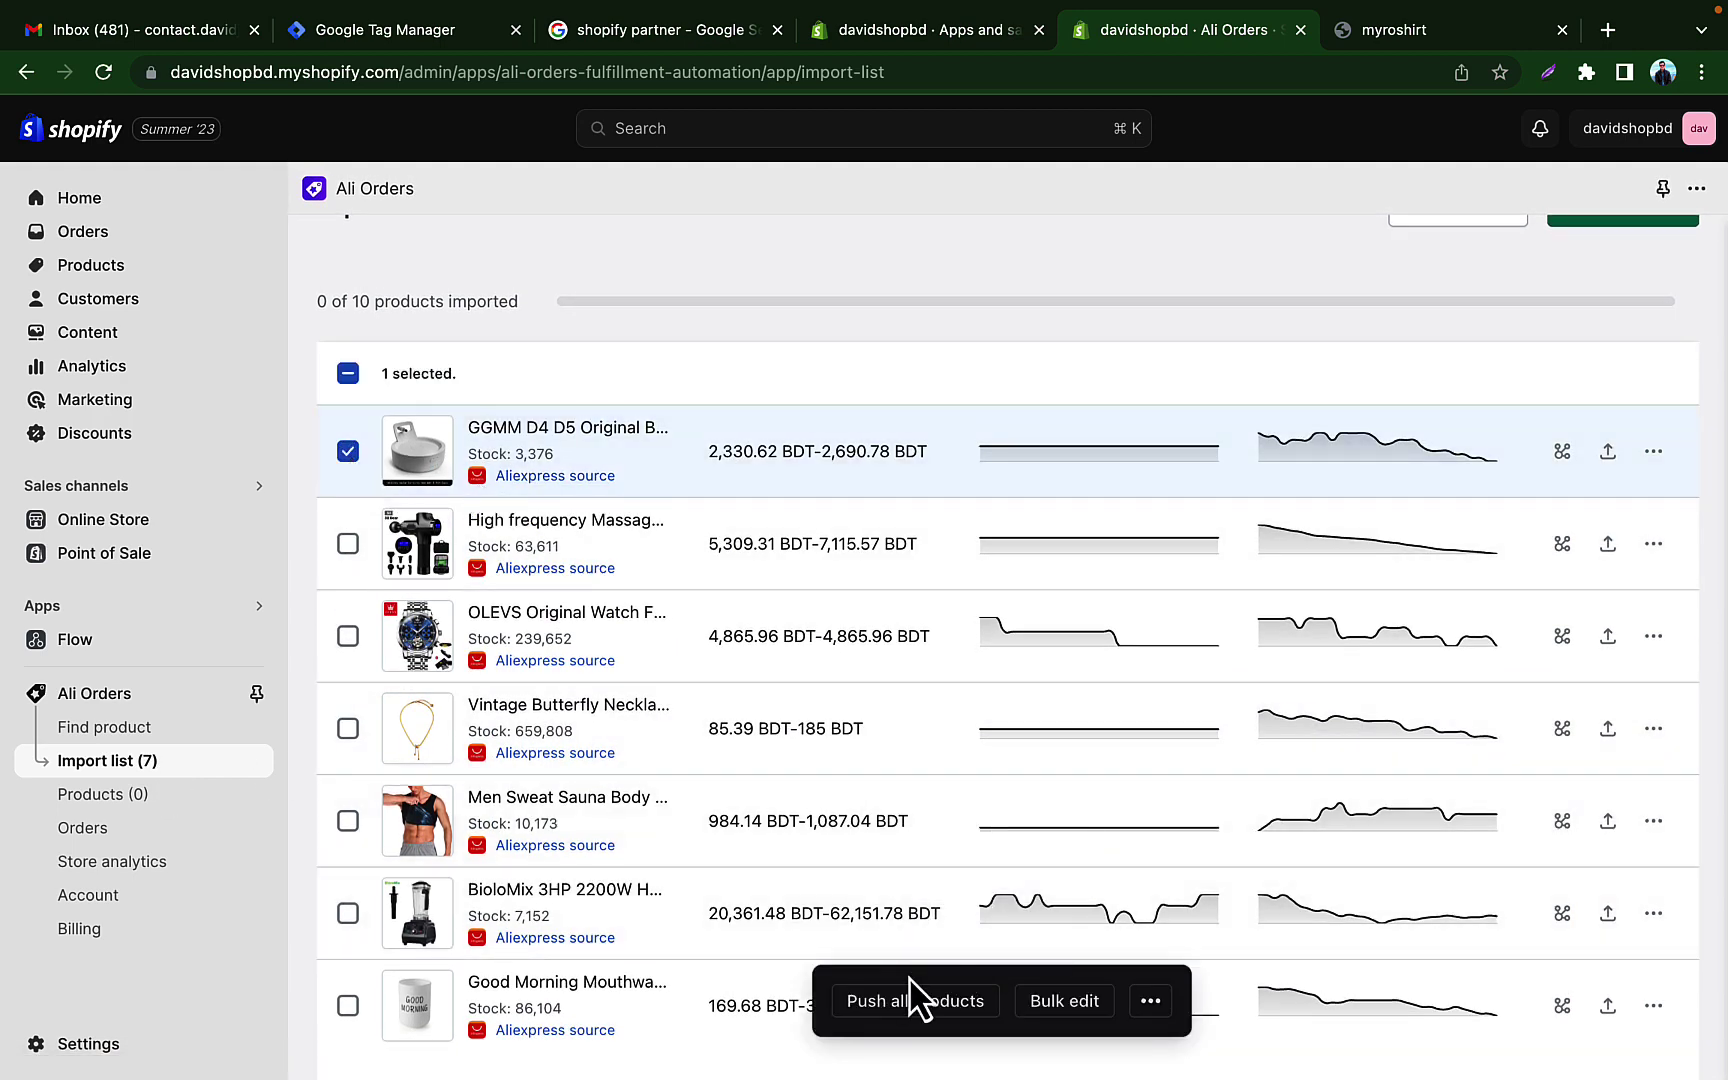
pyautogui.click(943, 1012)
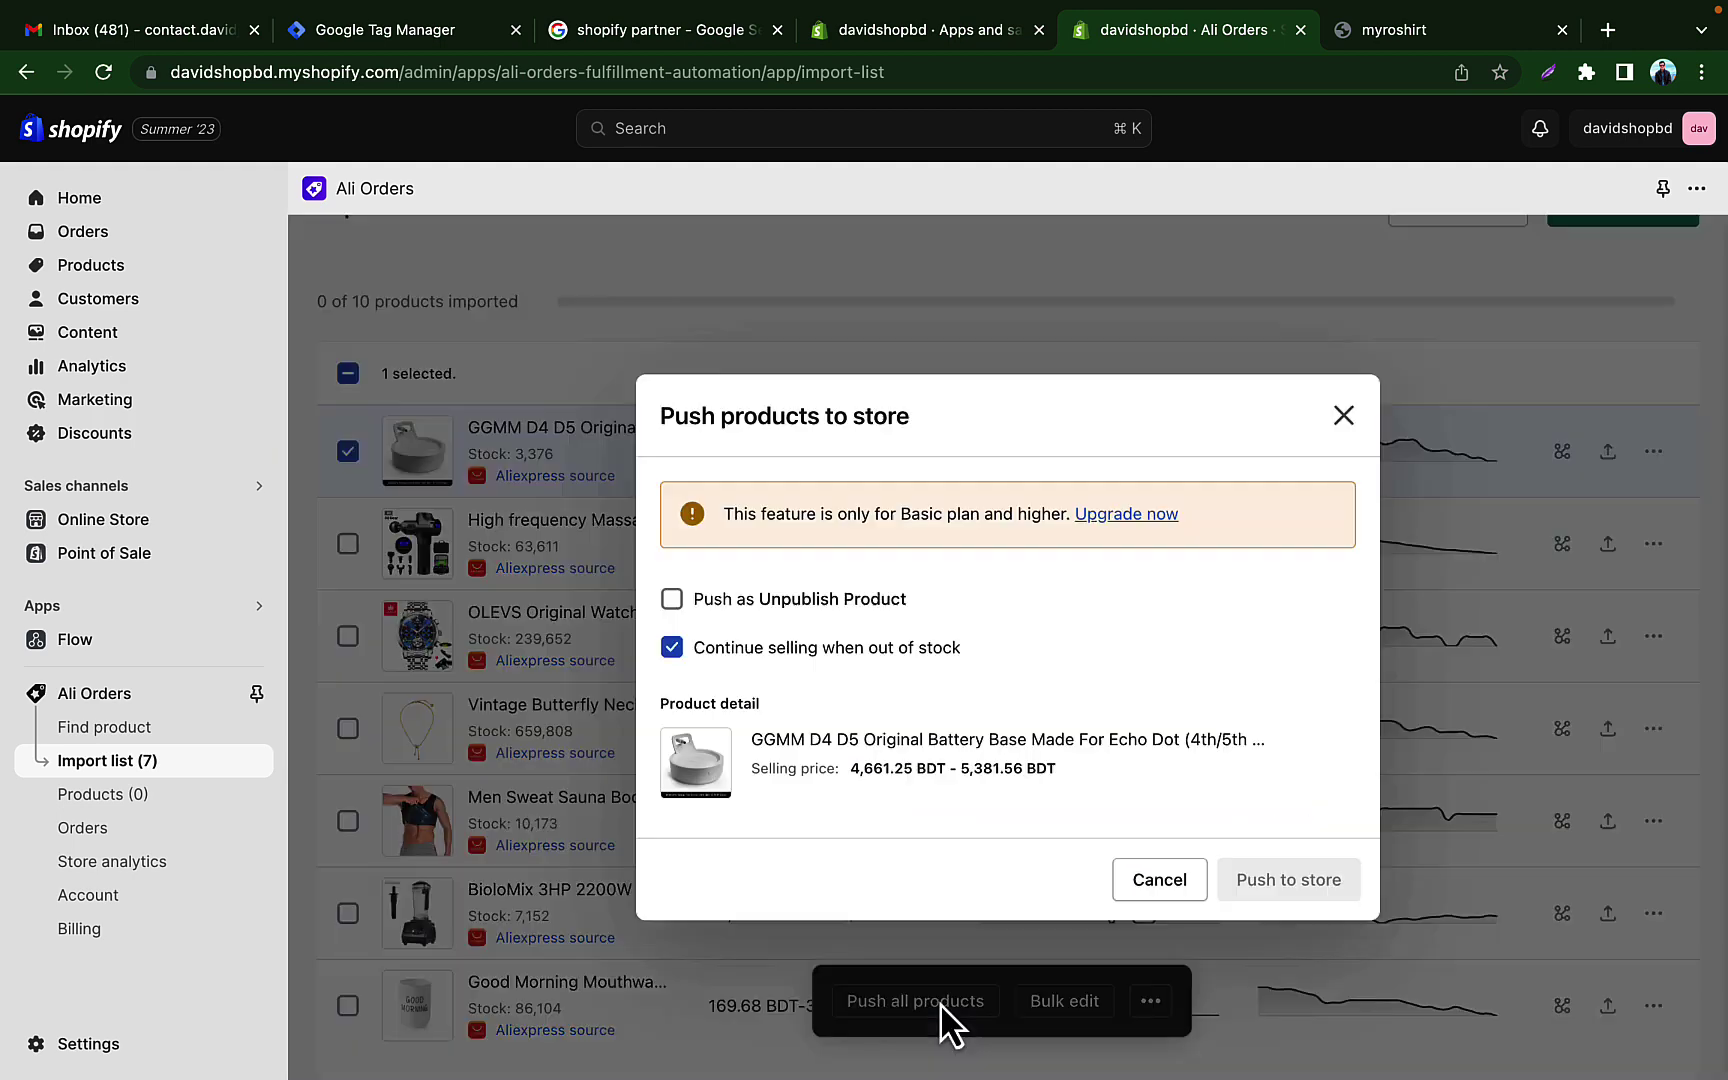
pyautogui.click(1159, 880)
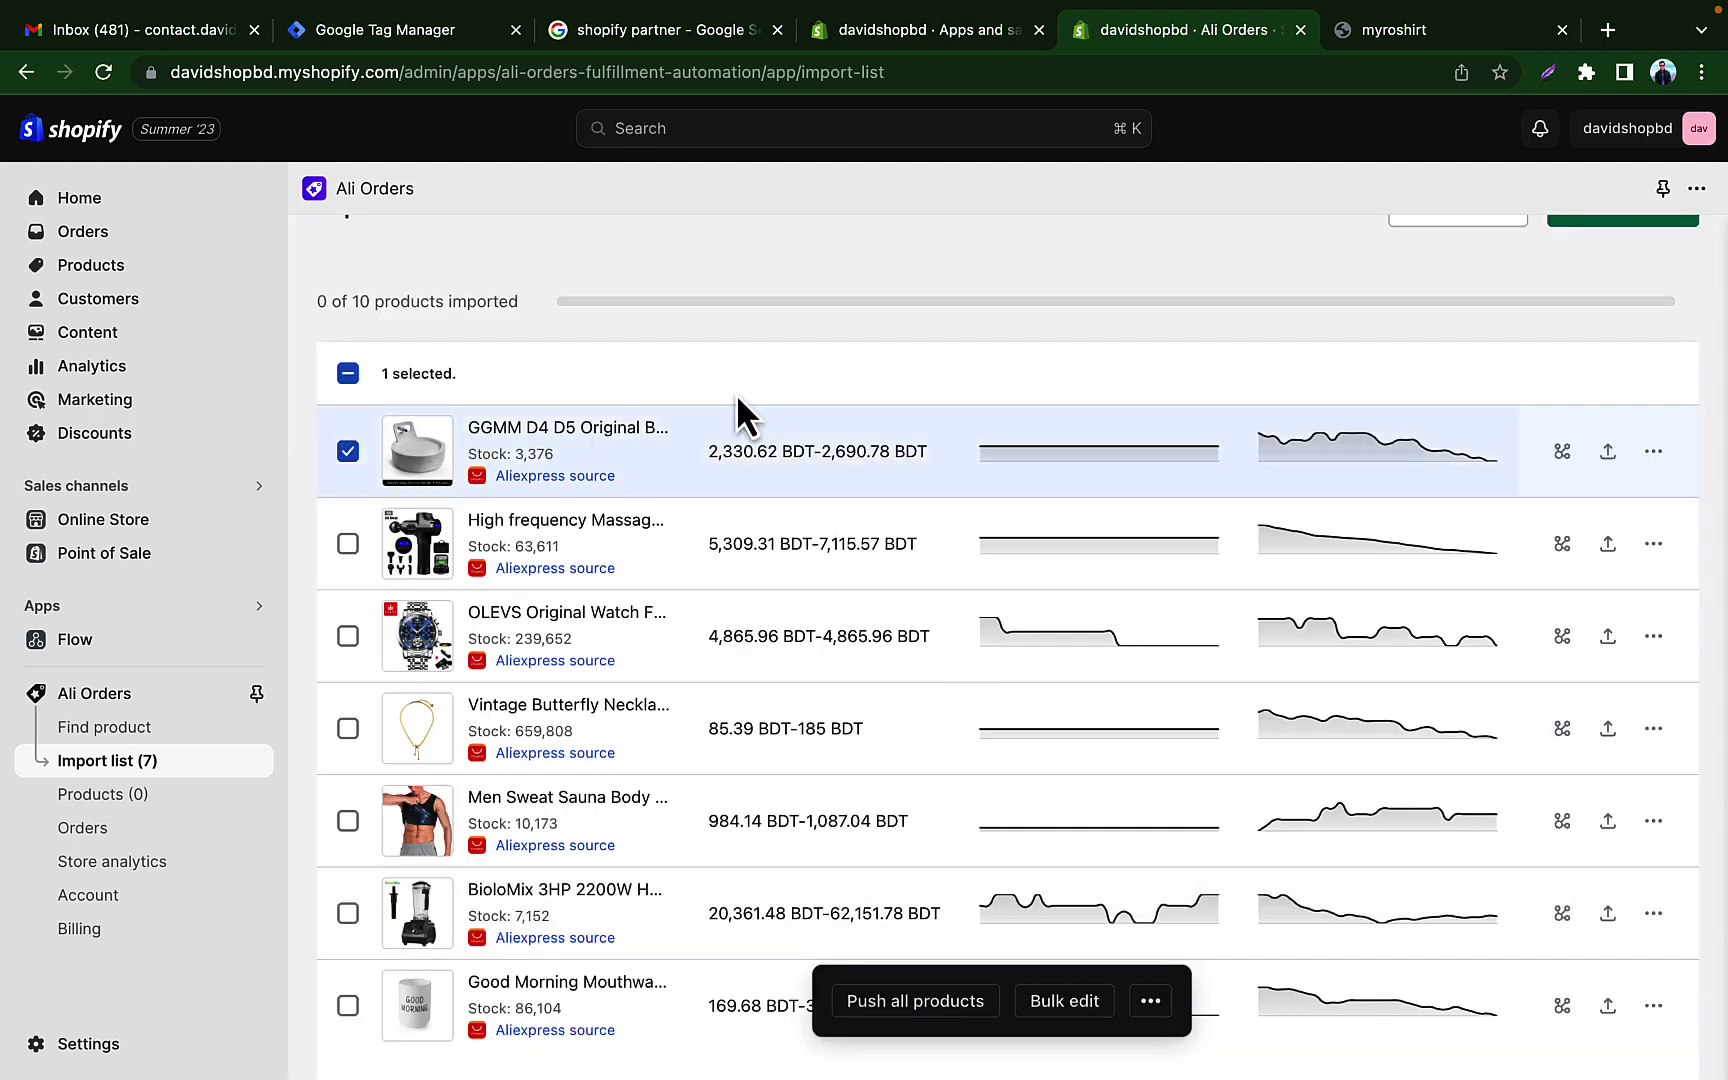
pyautogui.click(348, 451)
pyautogui.click(868, 476)
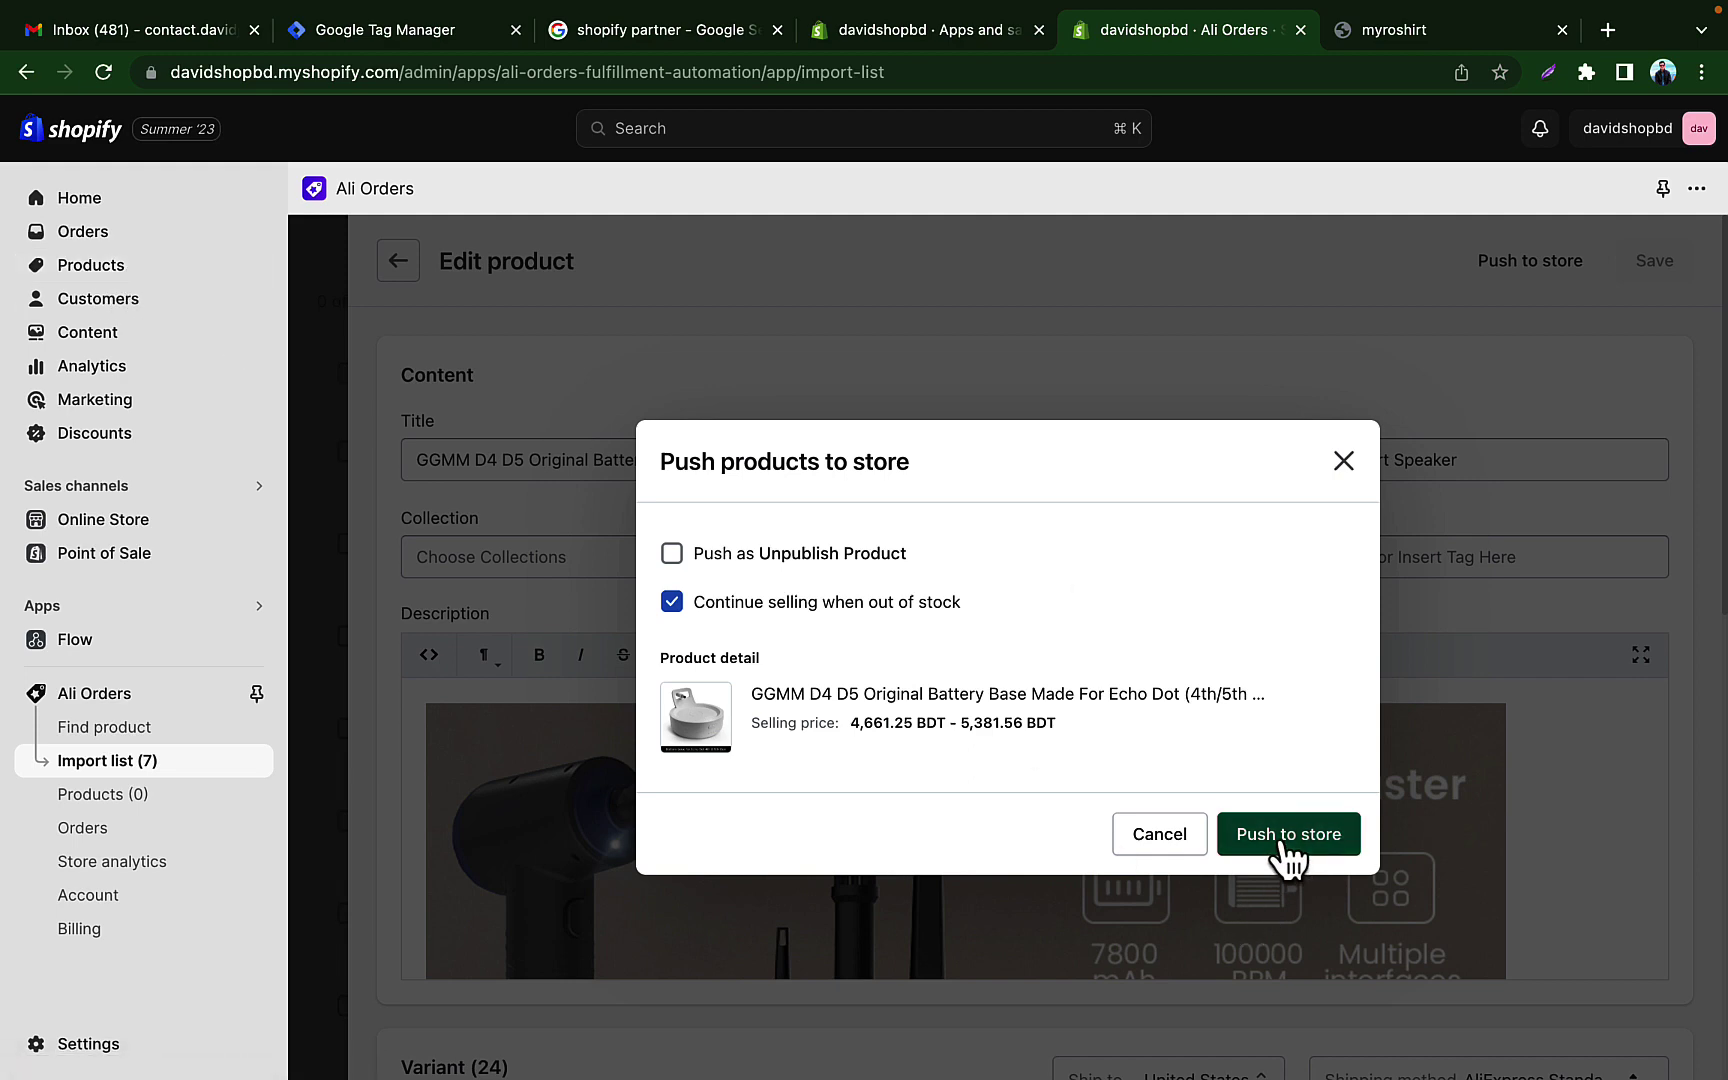
pyautogui.click(1314, 842)
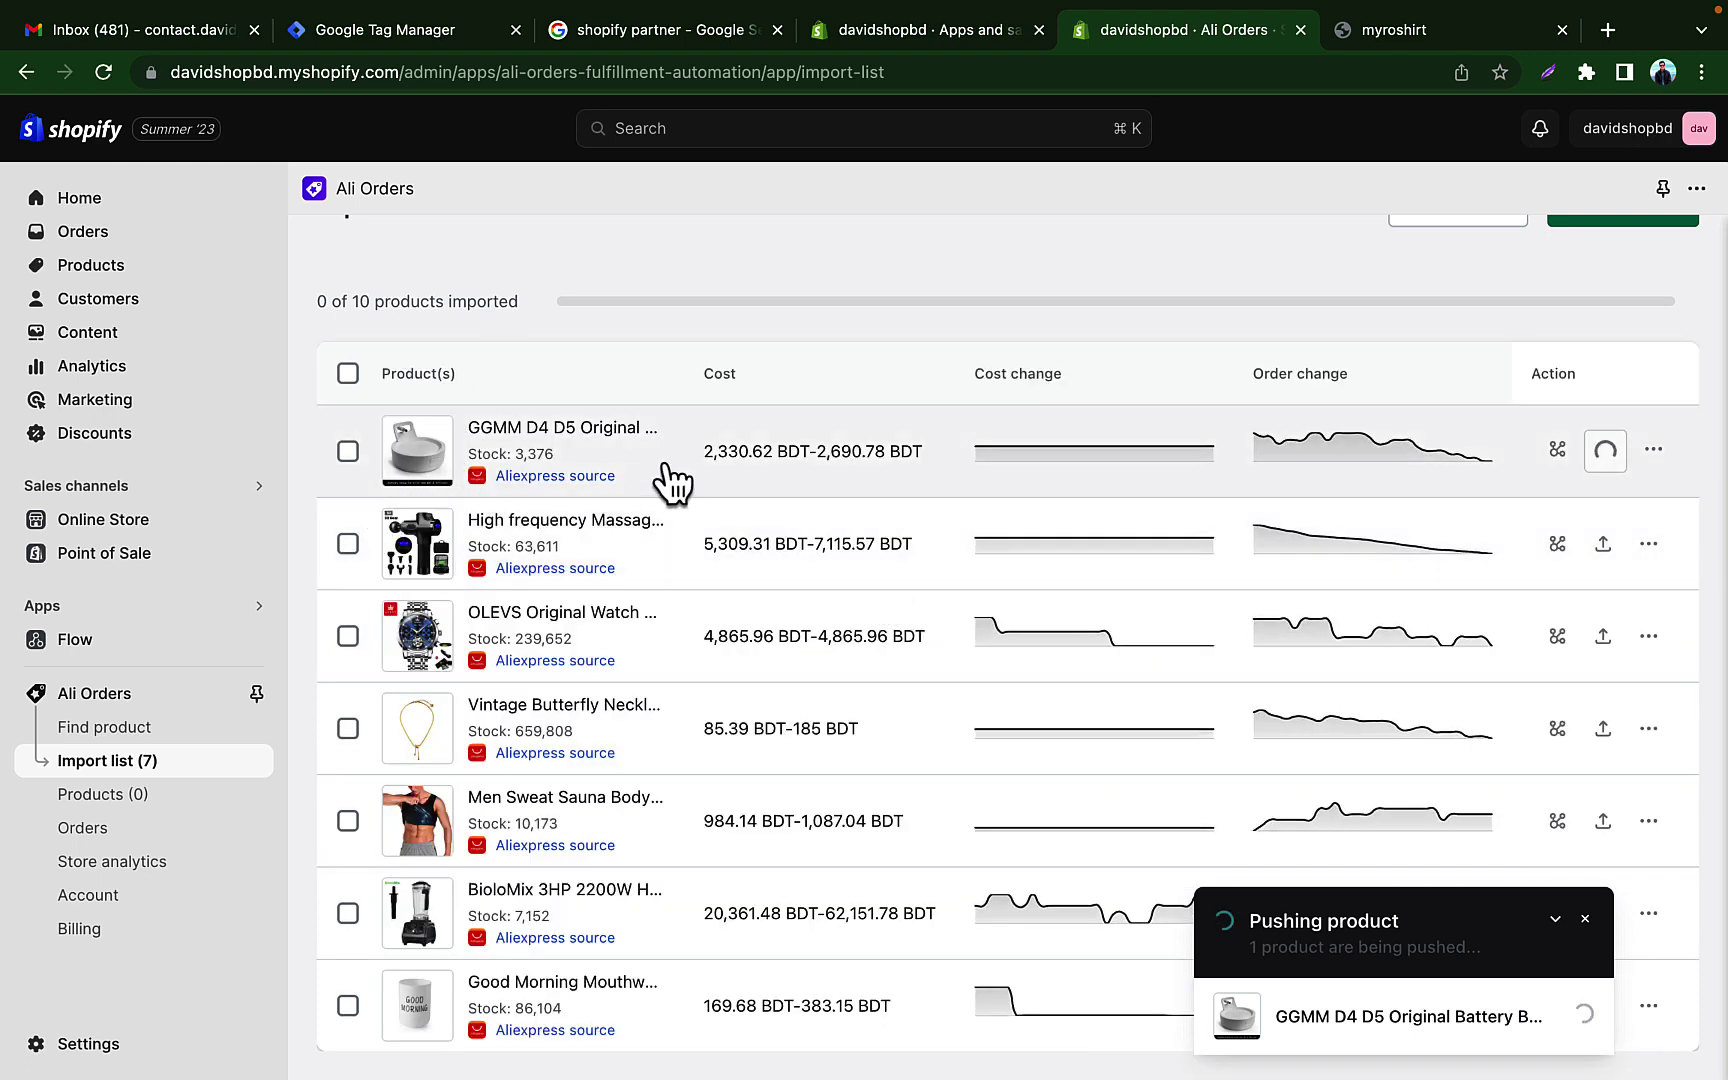
# Step: Push the massage gun to the store and view the mapped Ali Orders products
pyautogui.click(878, 566)
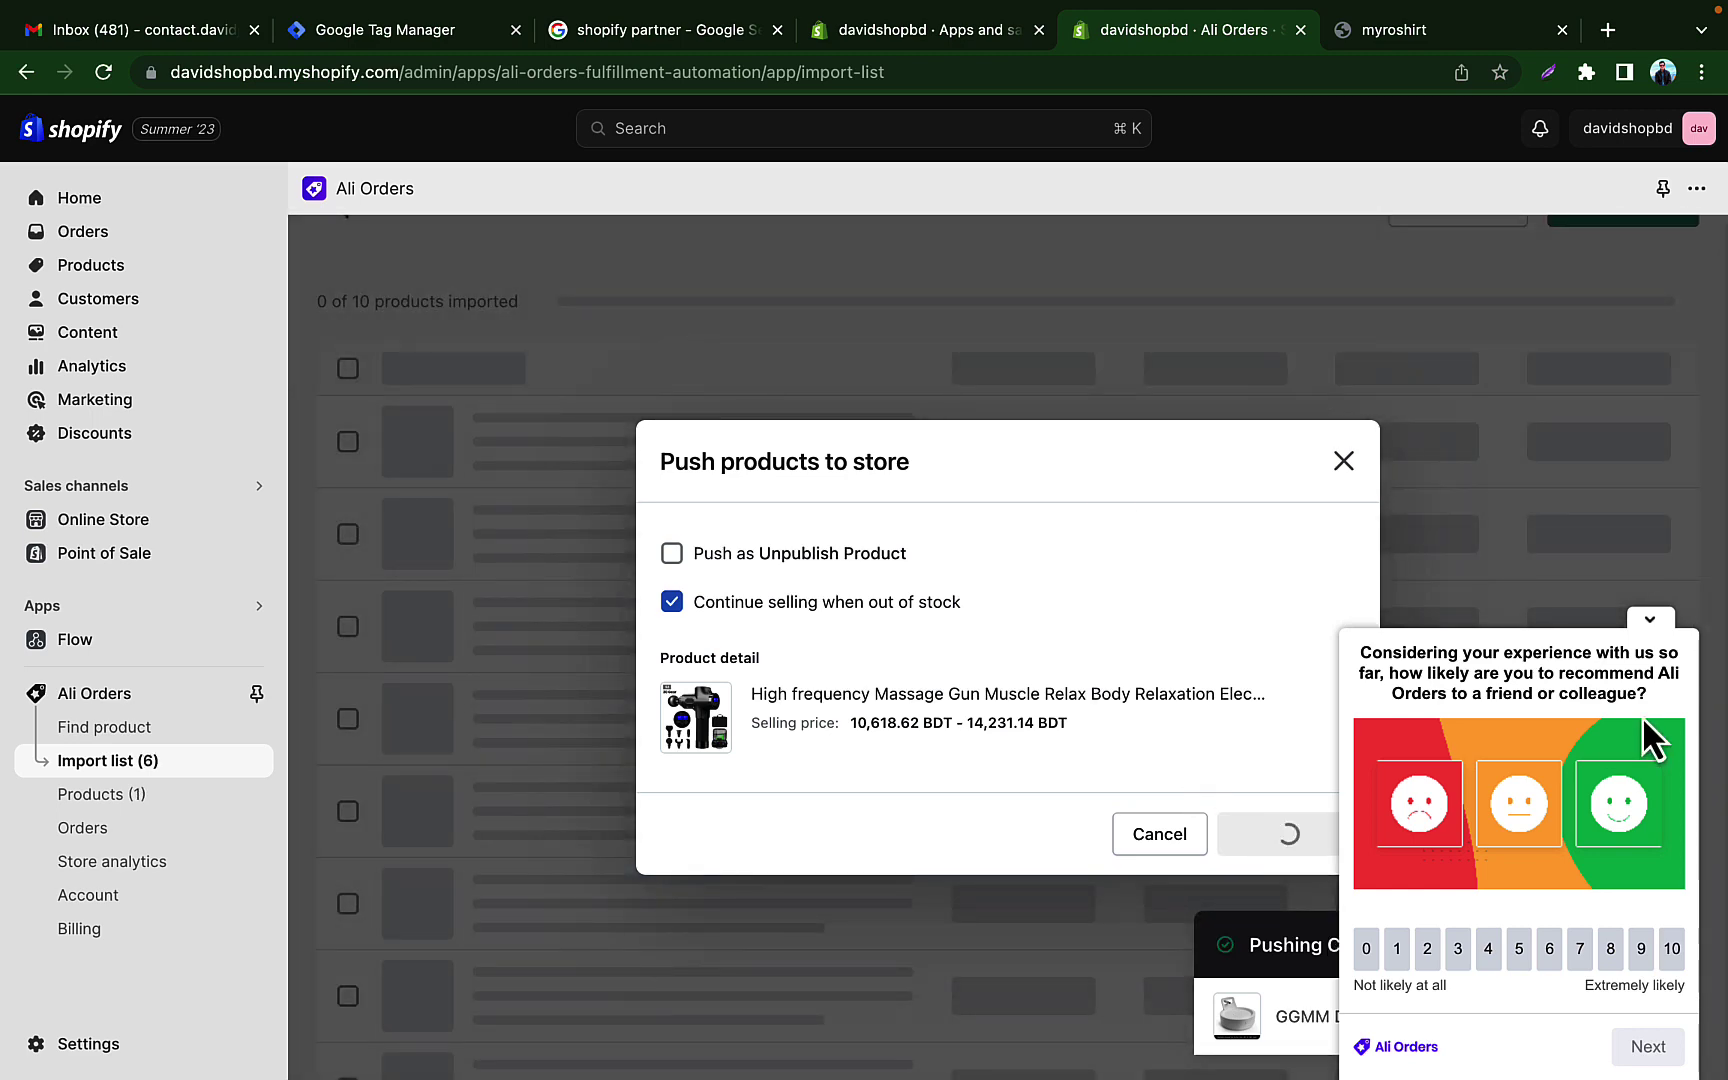
pyautogui.click(1650, 620)
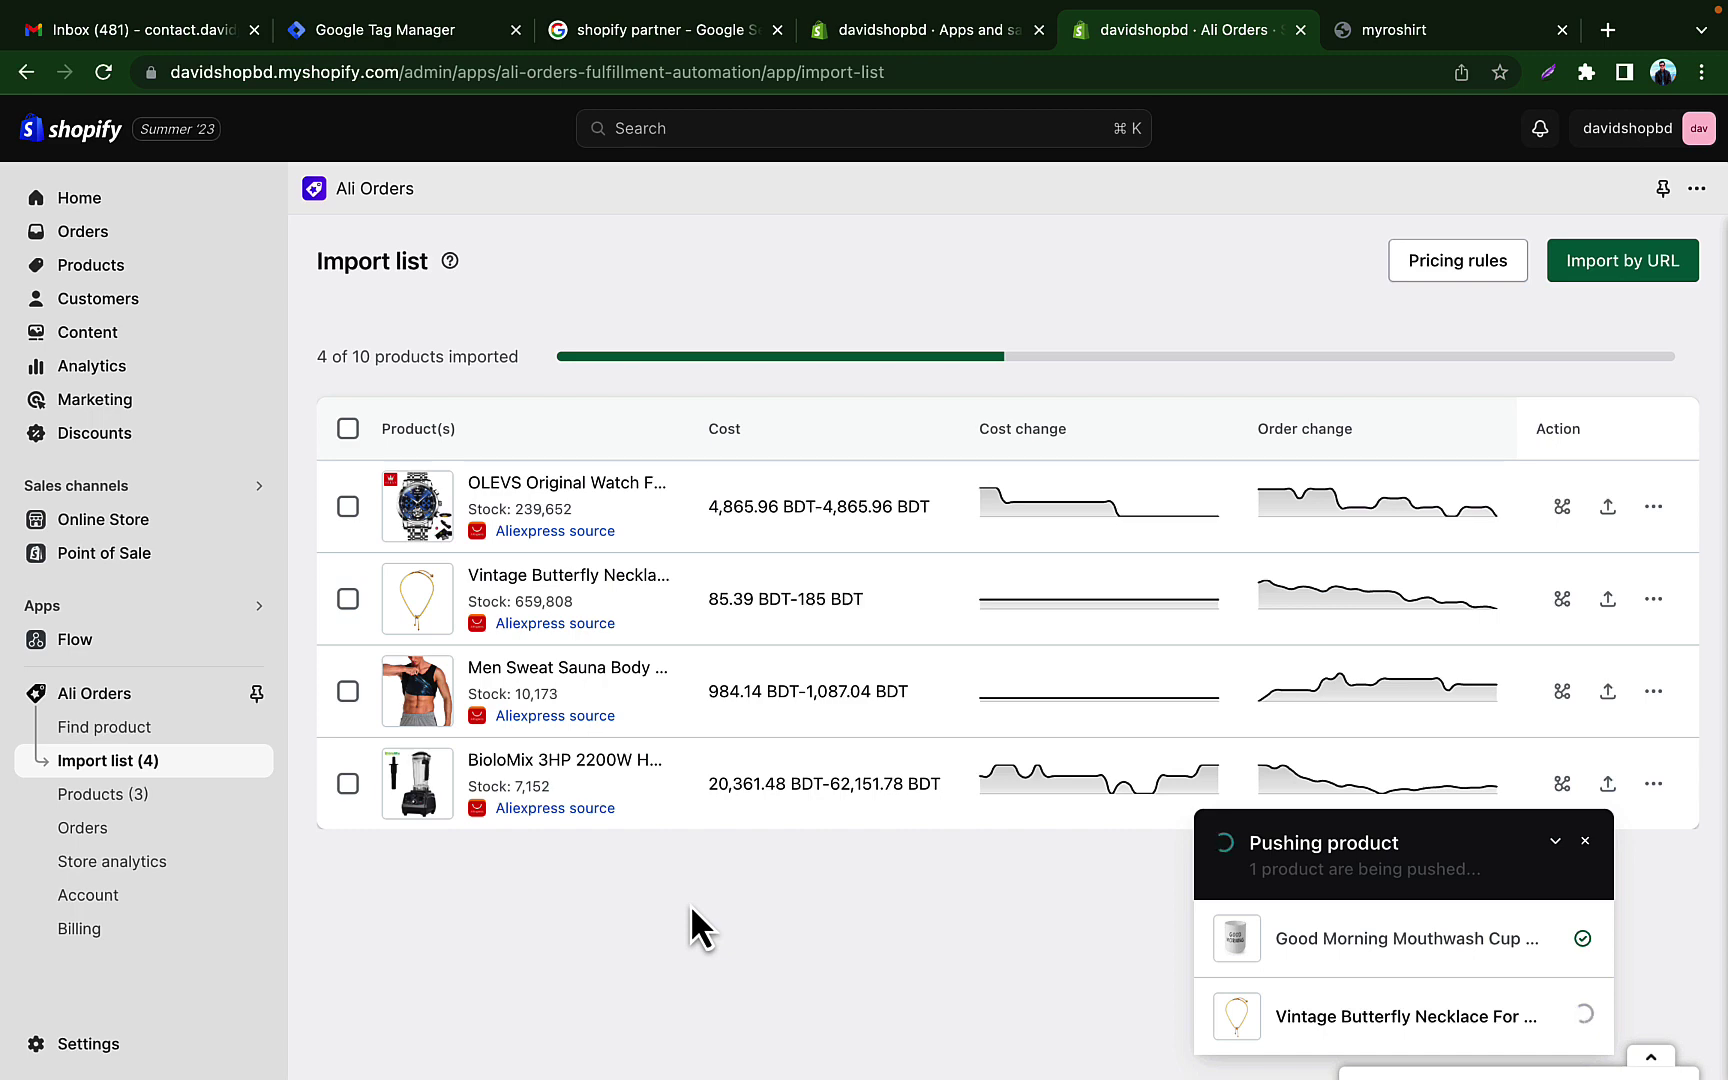
pyautogui.click(128, 800)
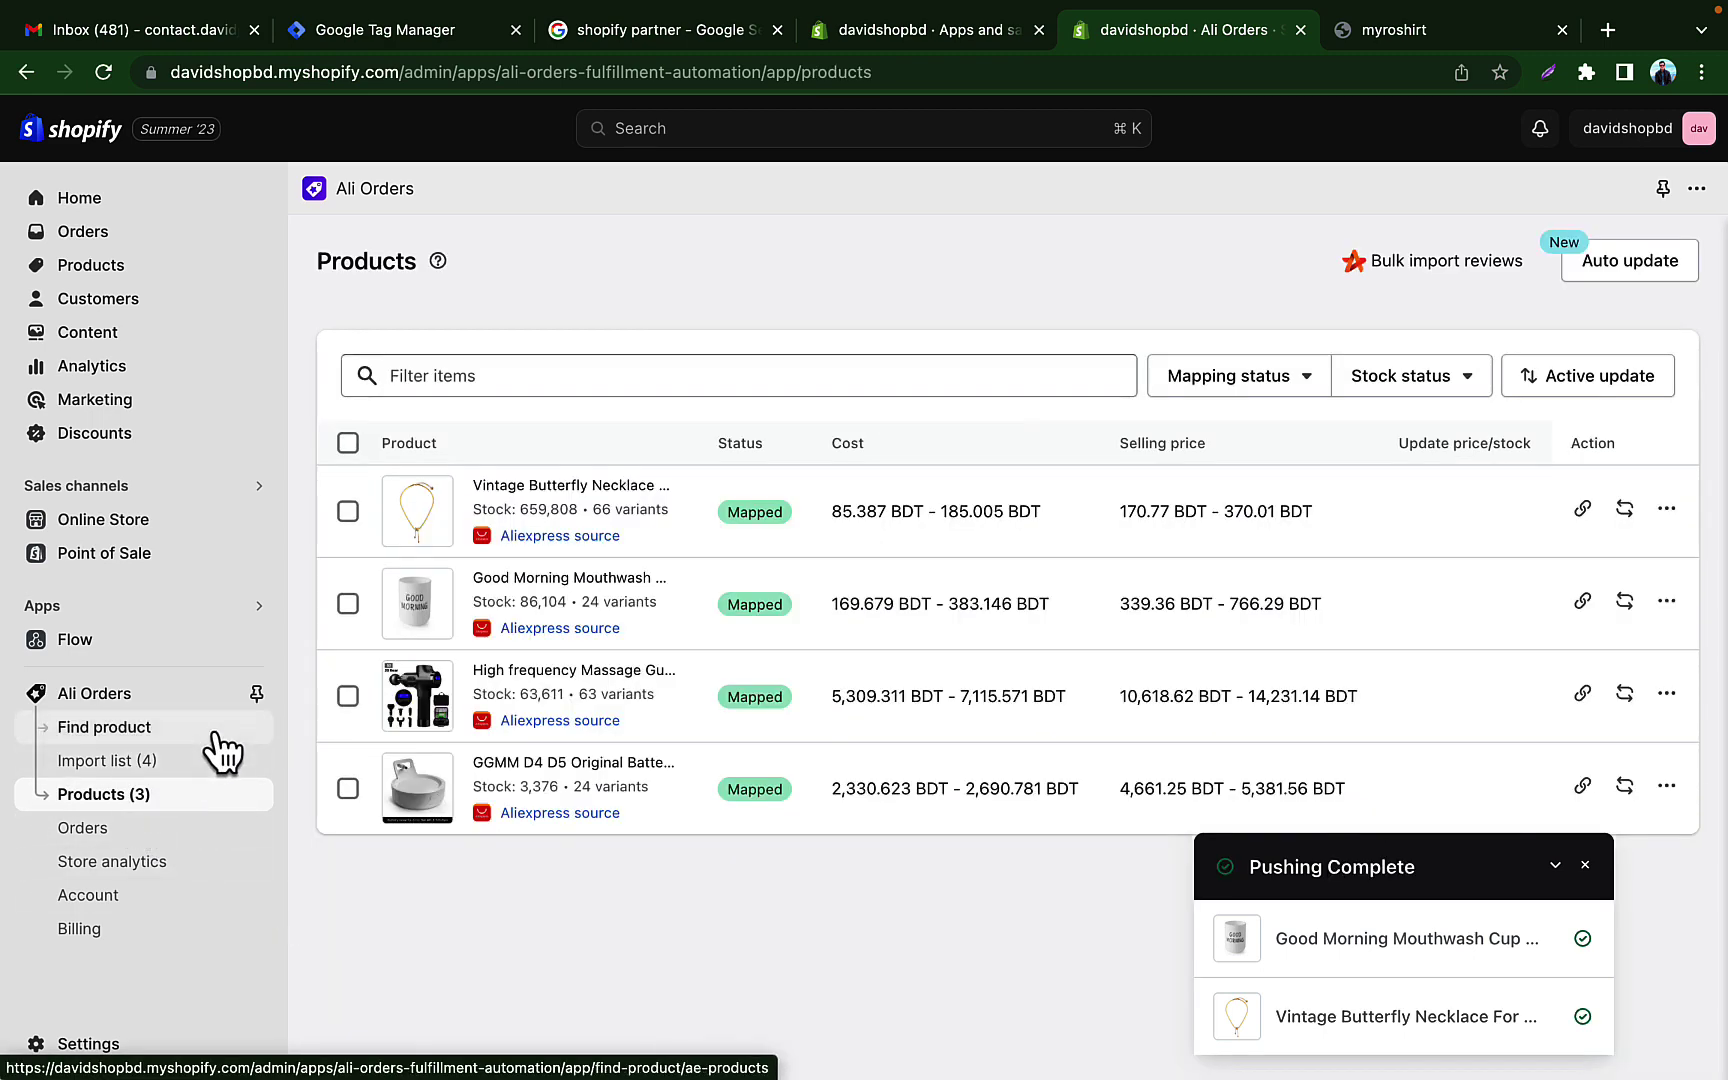
# Step: Check the four imported products in the admin Products list, then go to Online Store Themes
pyautogui.click(124, 518)
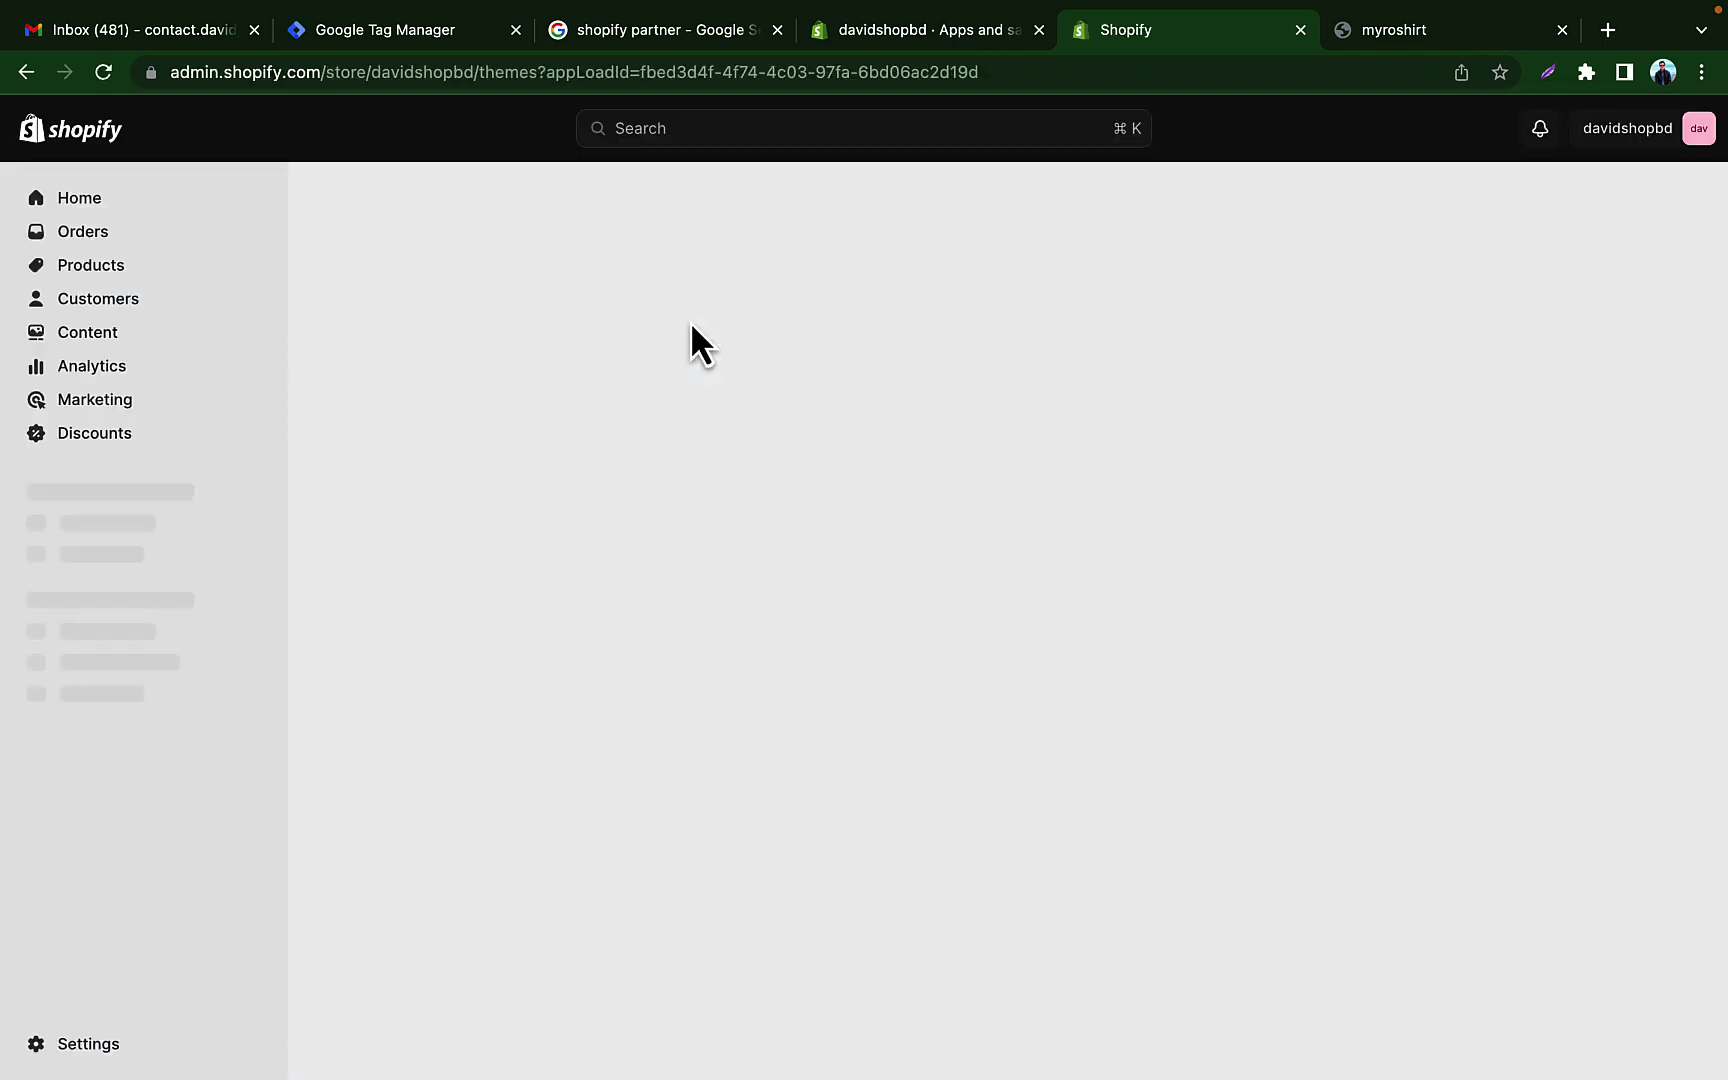
pyautogui.click(117, 204)
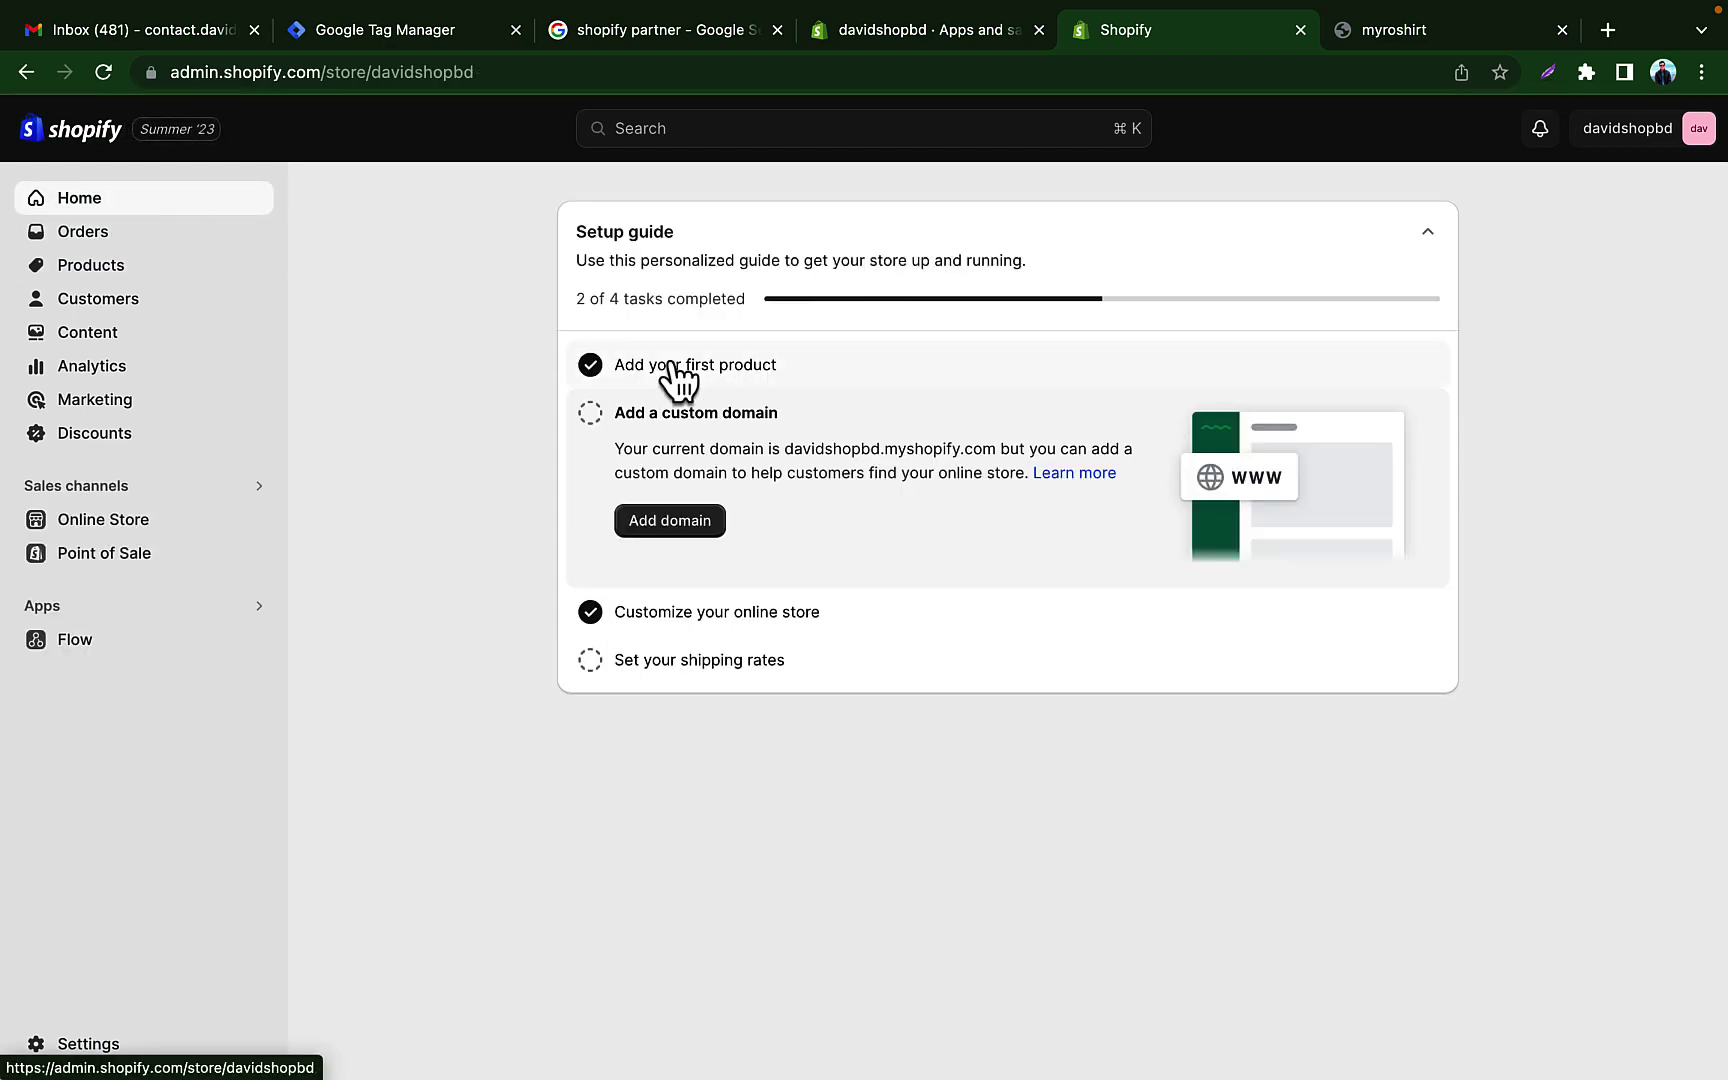
pyautogui.click(117, 268)
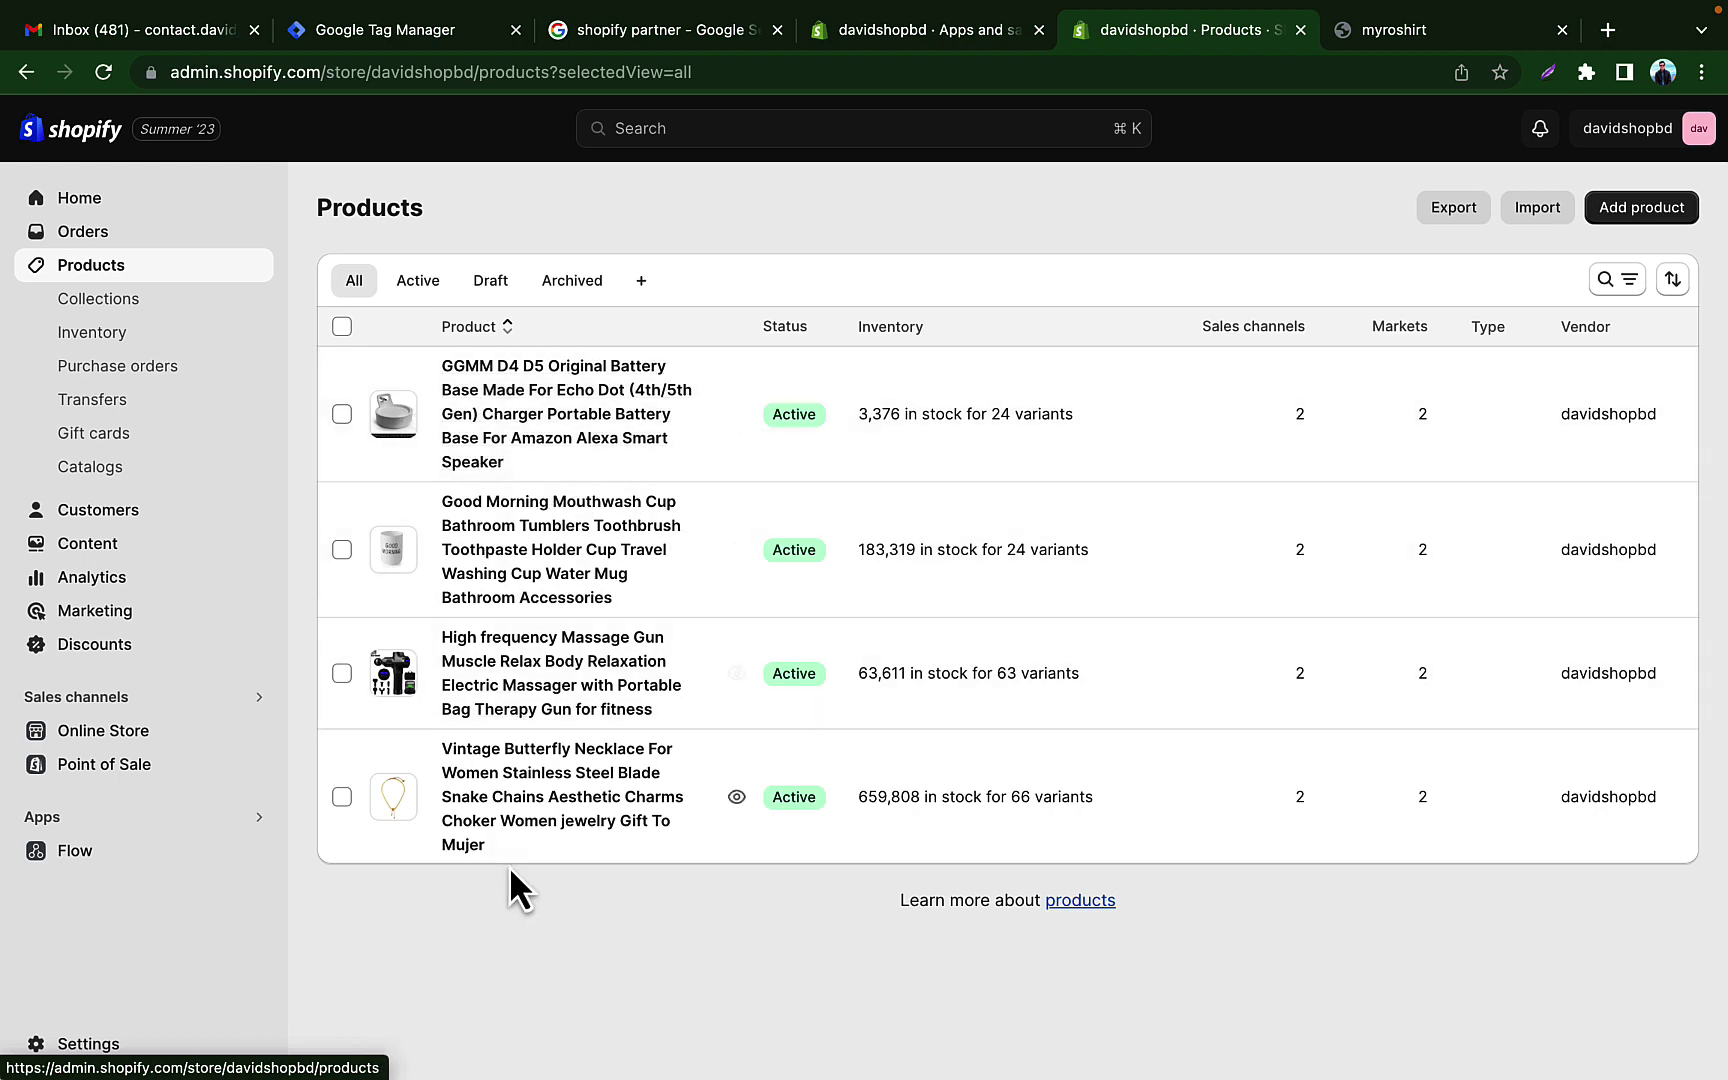
pyautogui.click(104, 738)
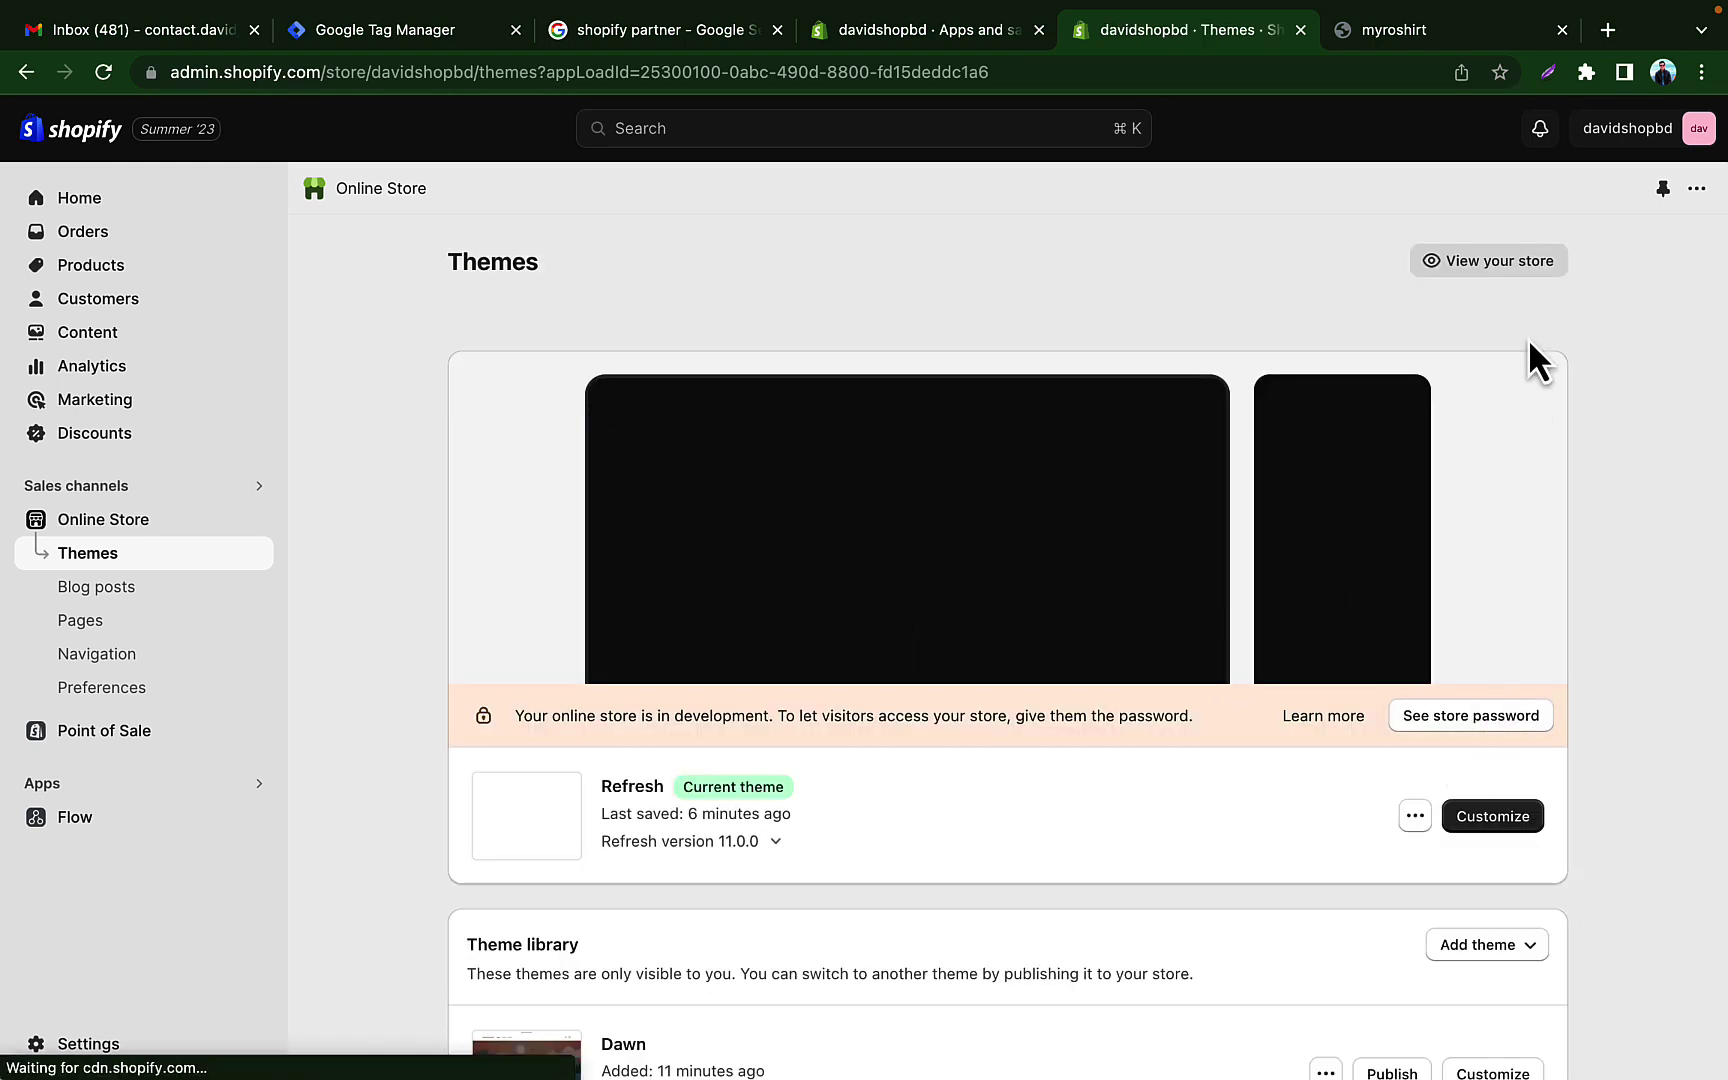
# Step: Open the live storefront and browse its product catalog
pyautogui.click(1505, 262)
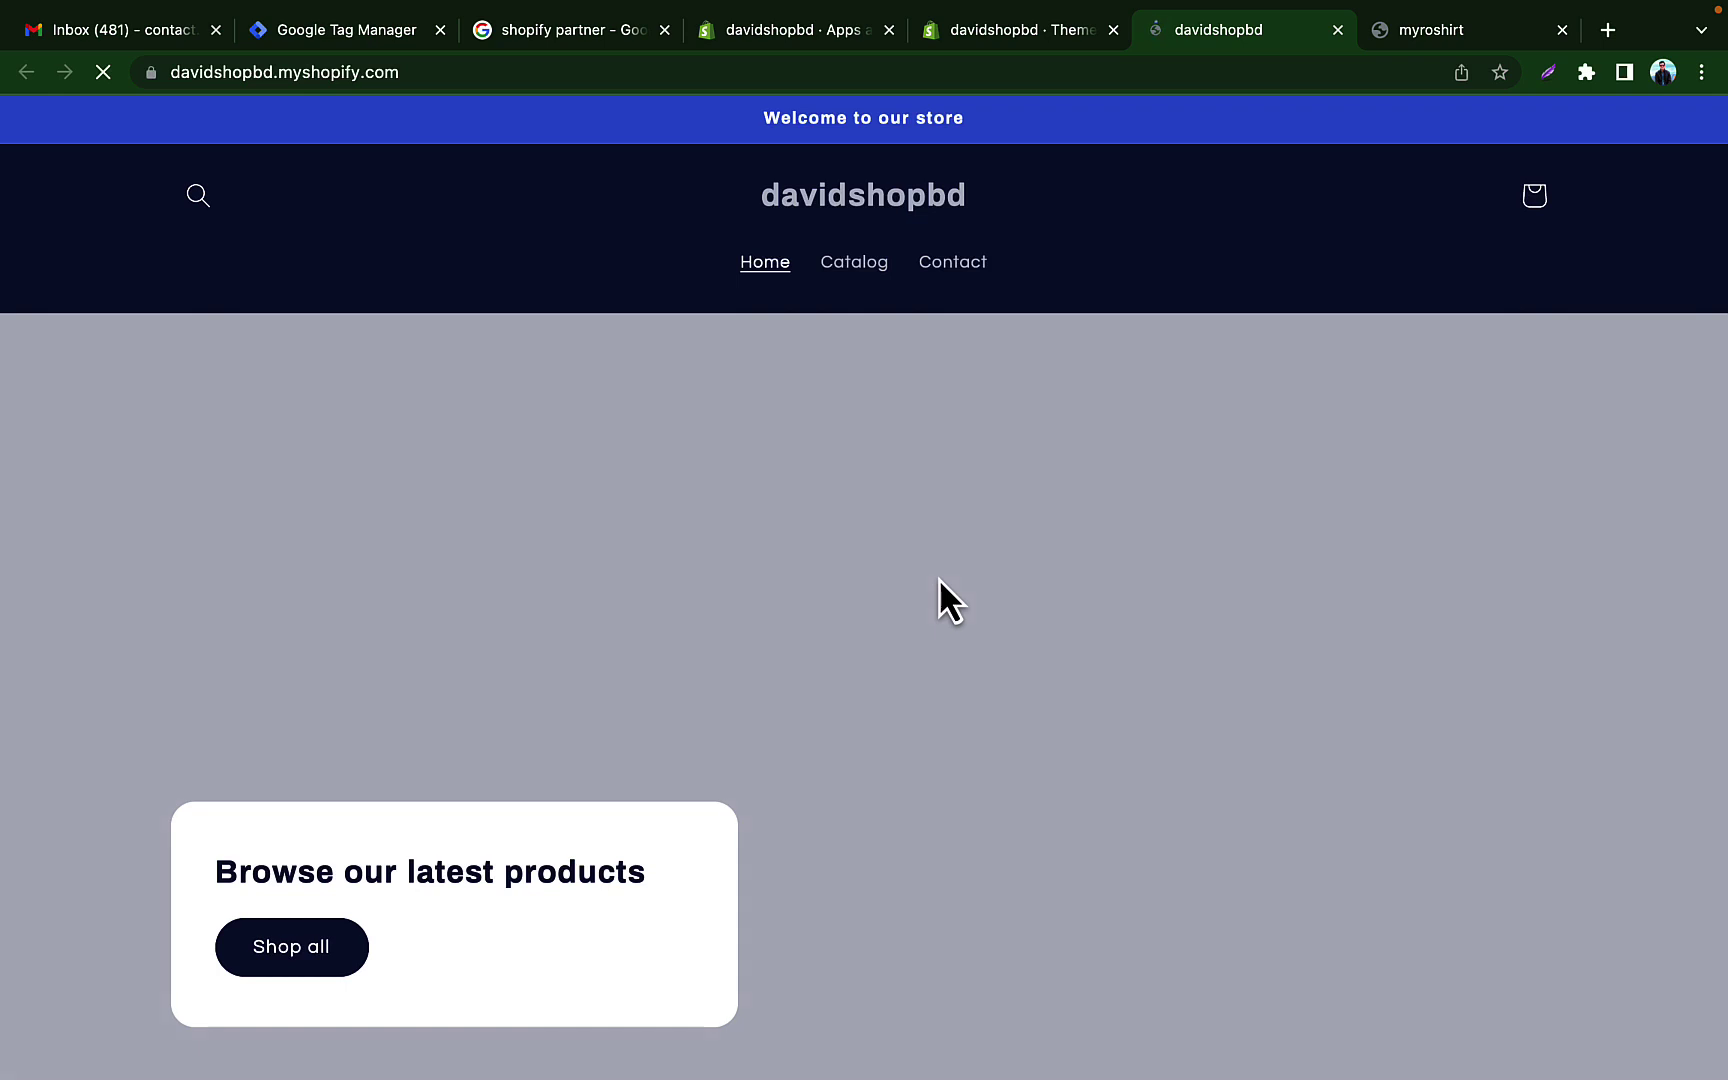
pyautogui.scroll(-10, 940, 580)
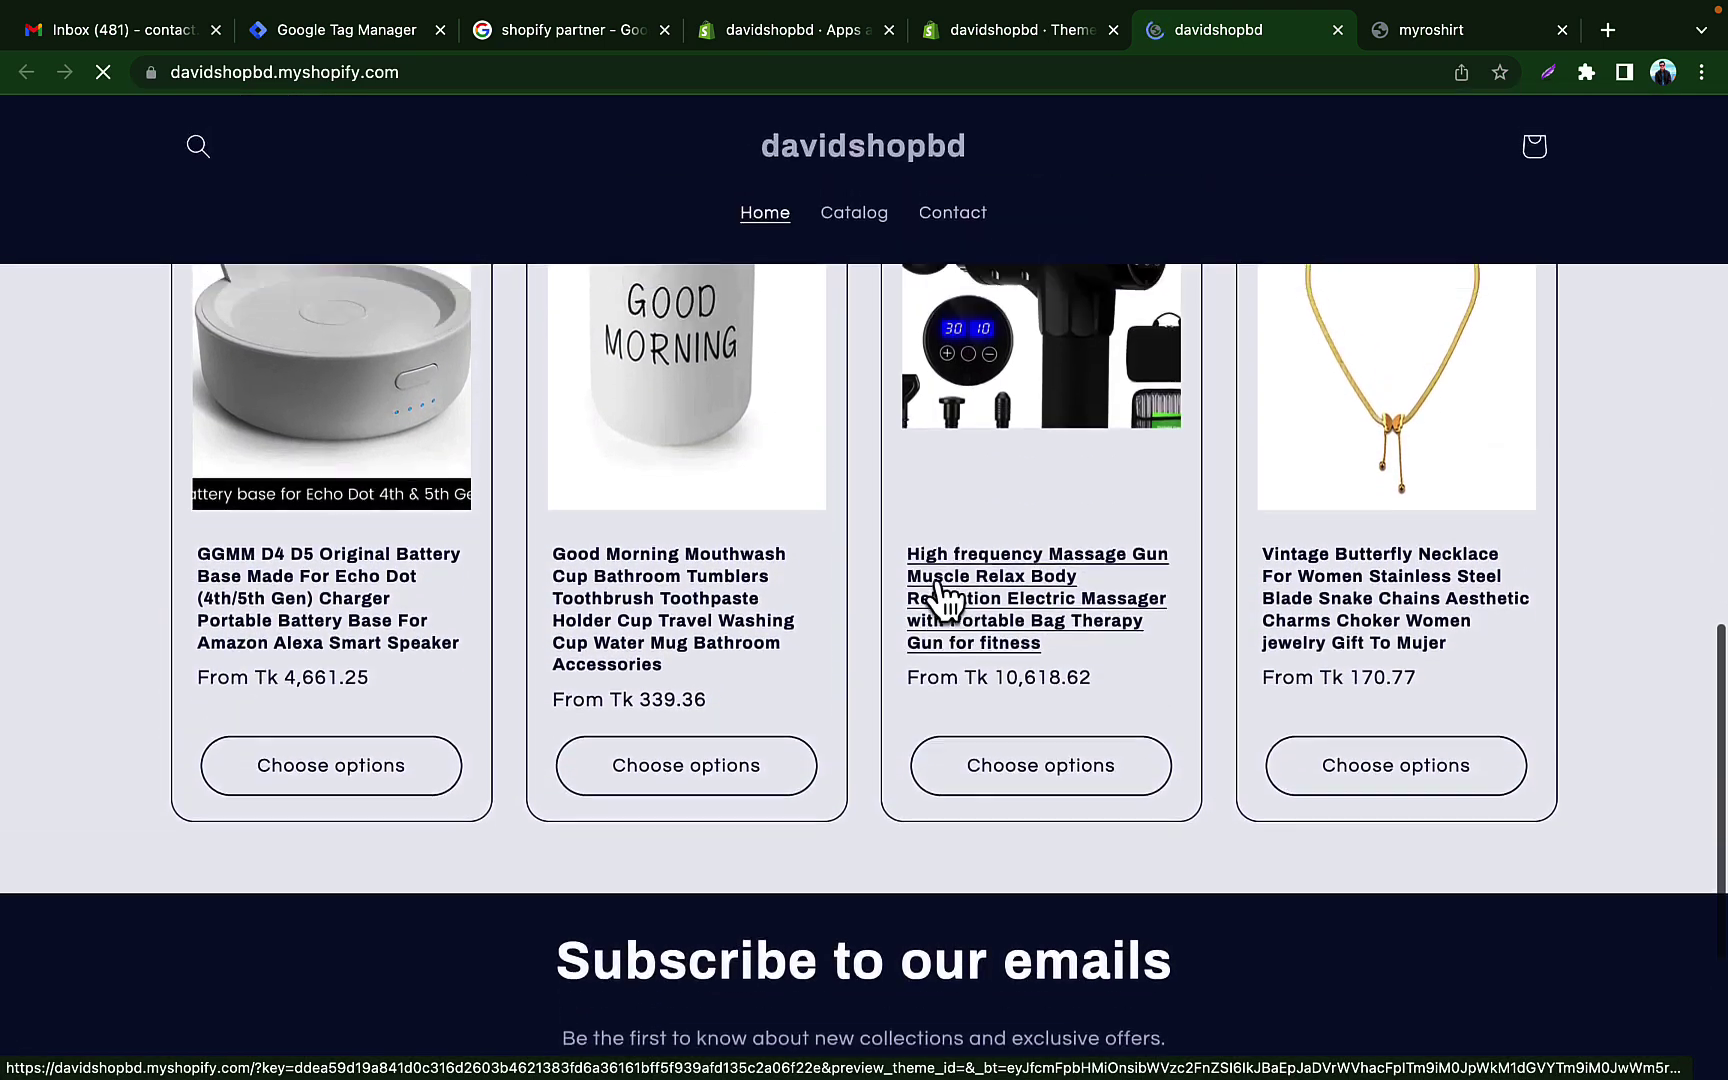
pyautogui.scroll(4, 940, 590)
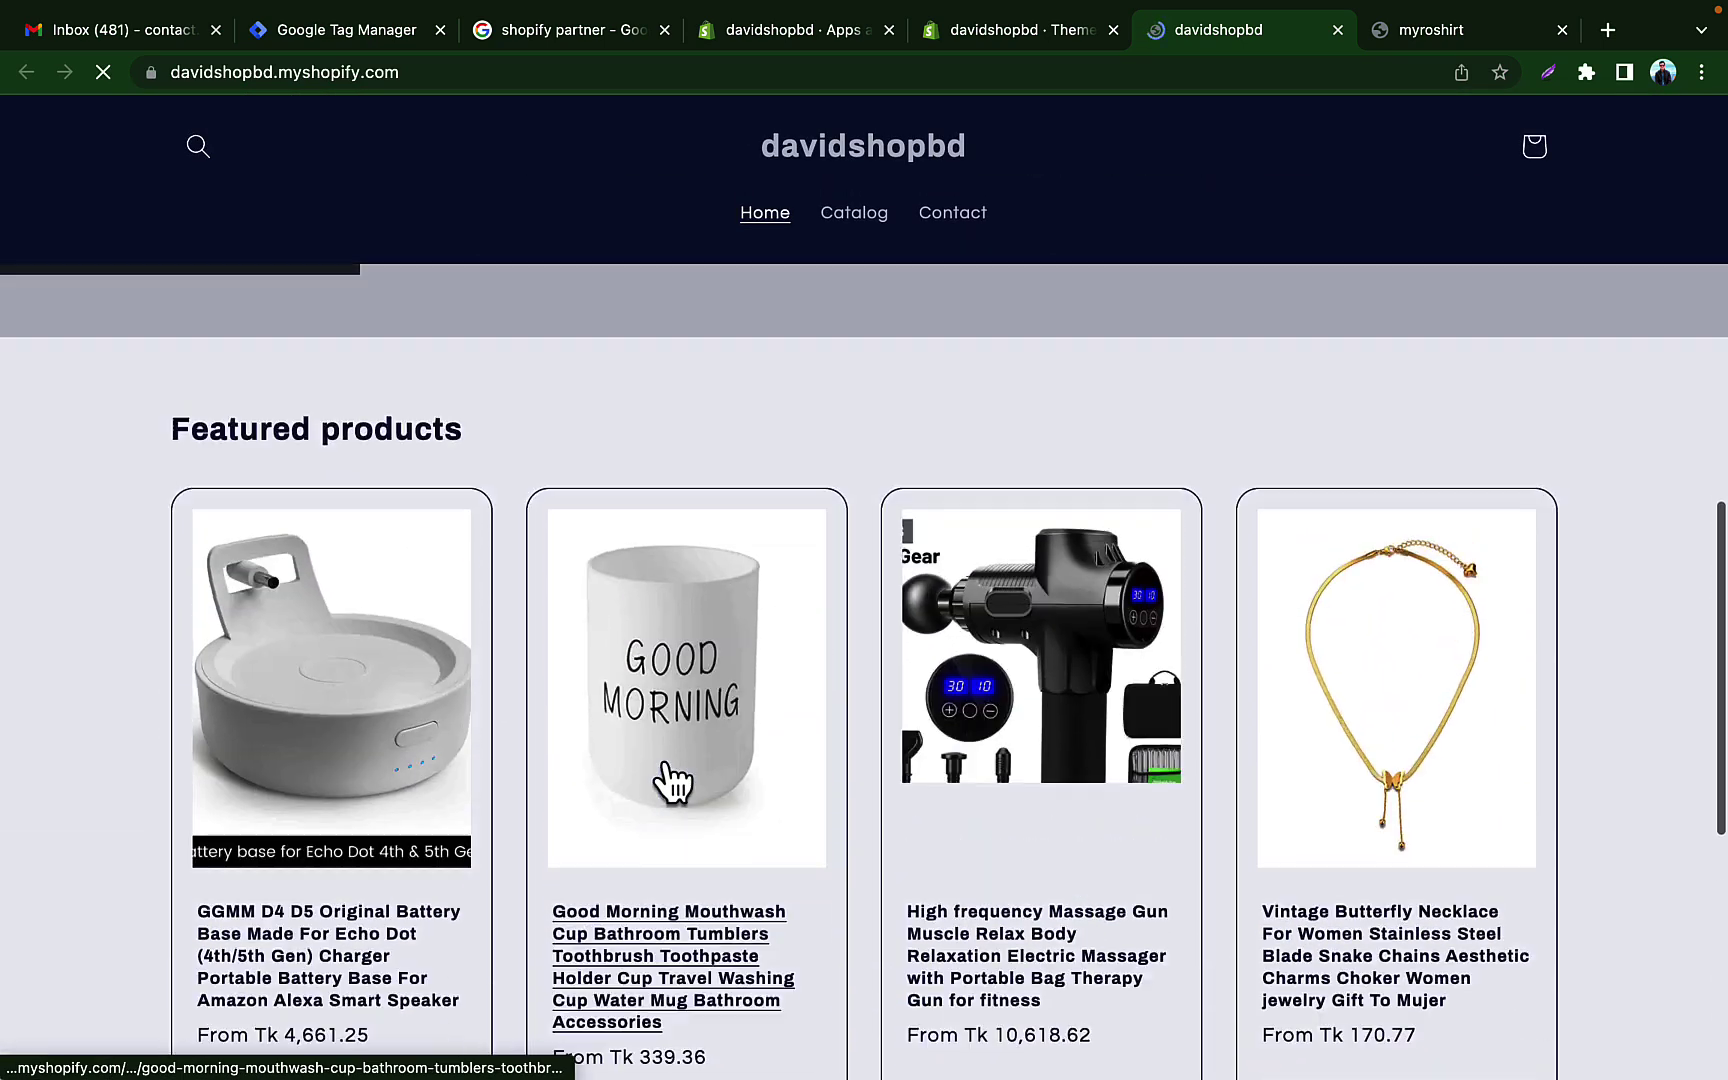
pyautogui.scroll(8, 672, 782)
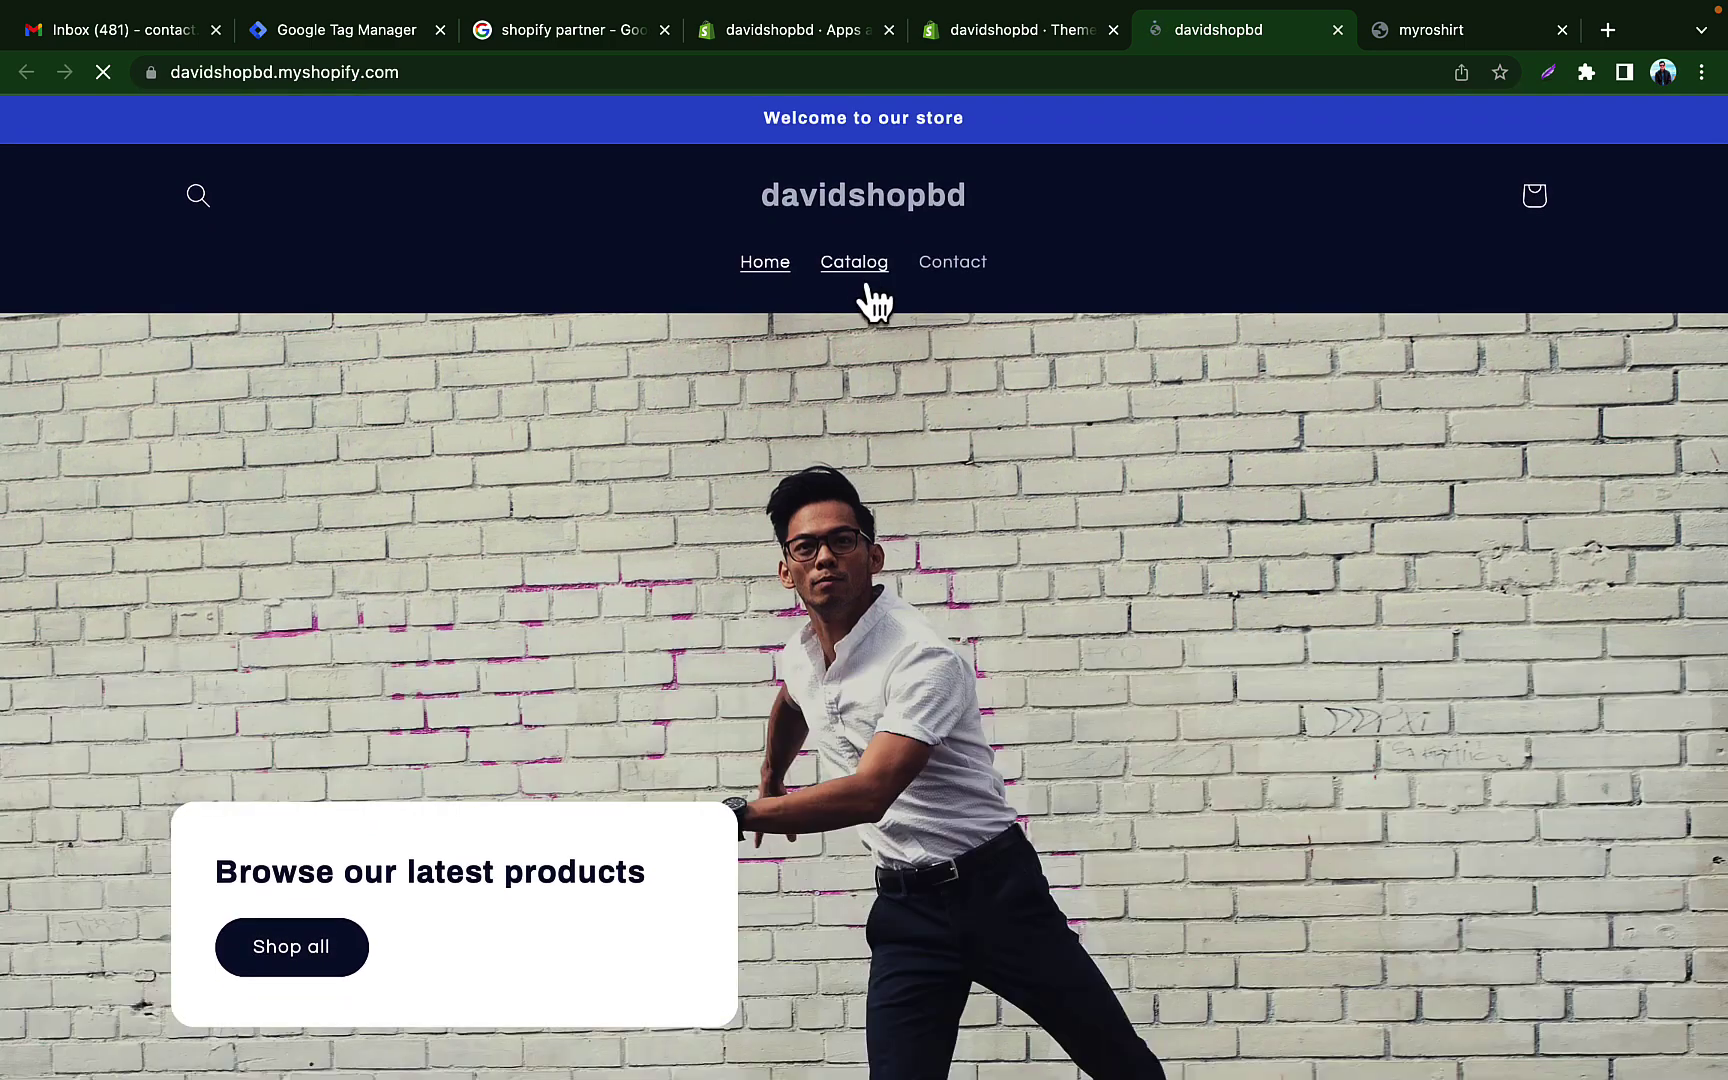
pyautogui.click(864, 283)
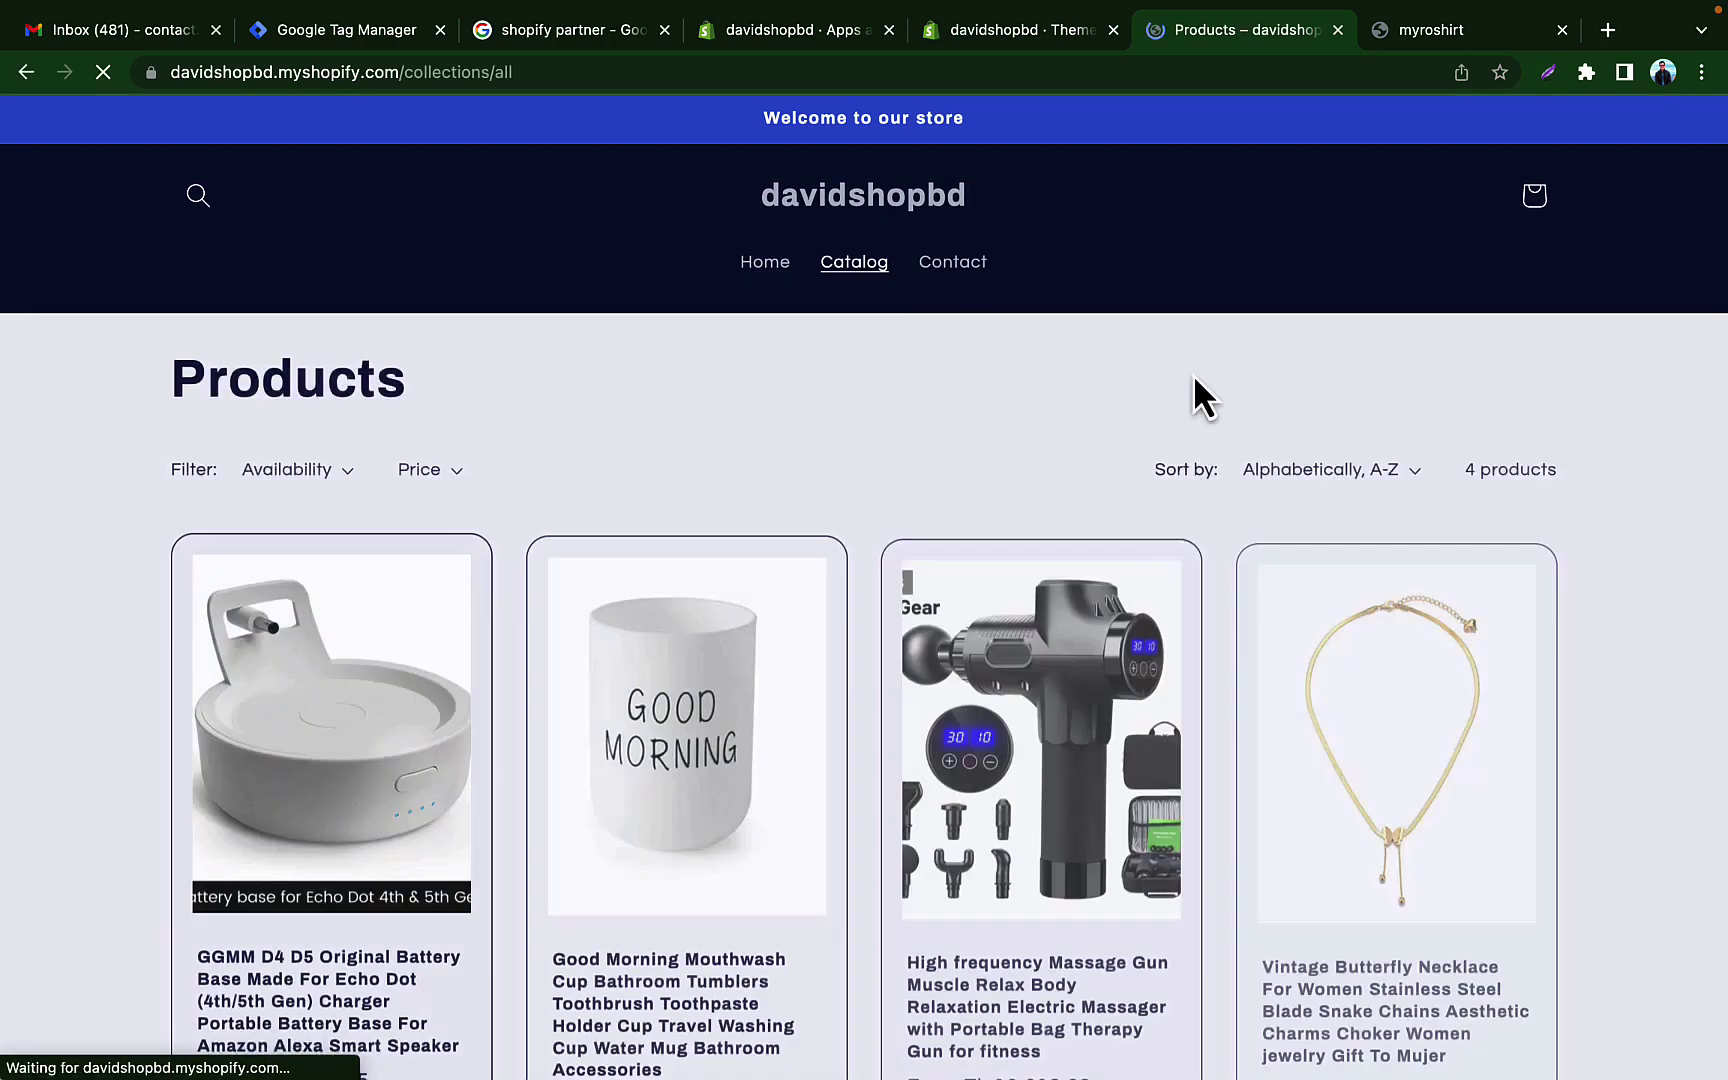
pyautogui.scroll(-4, 987, 500)
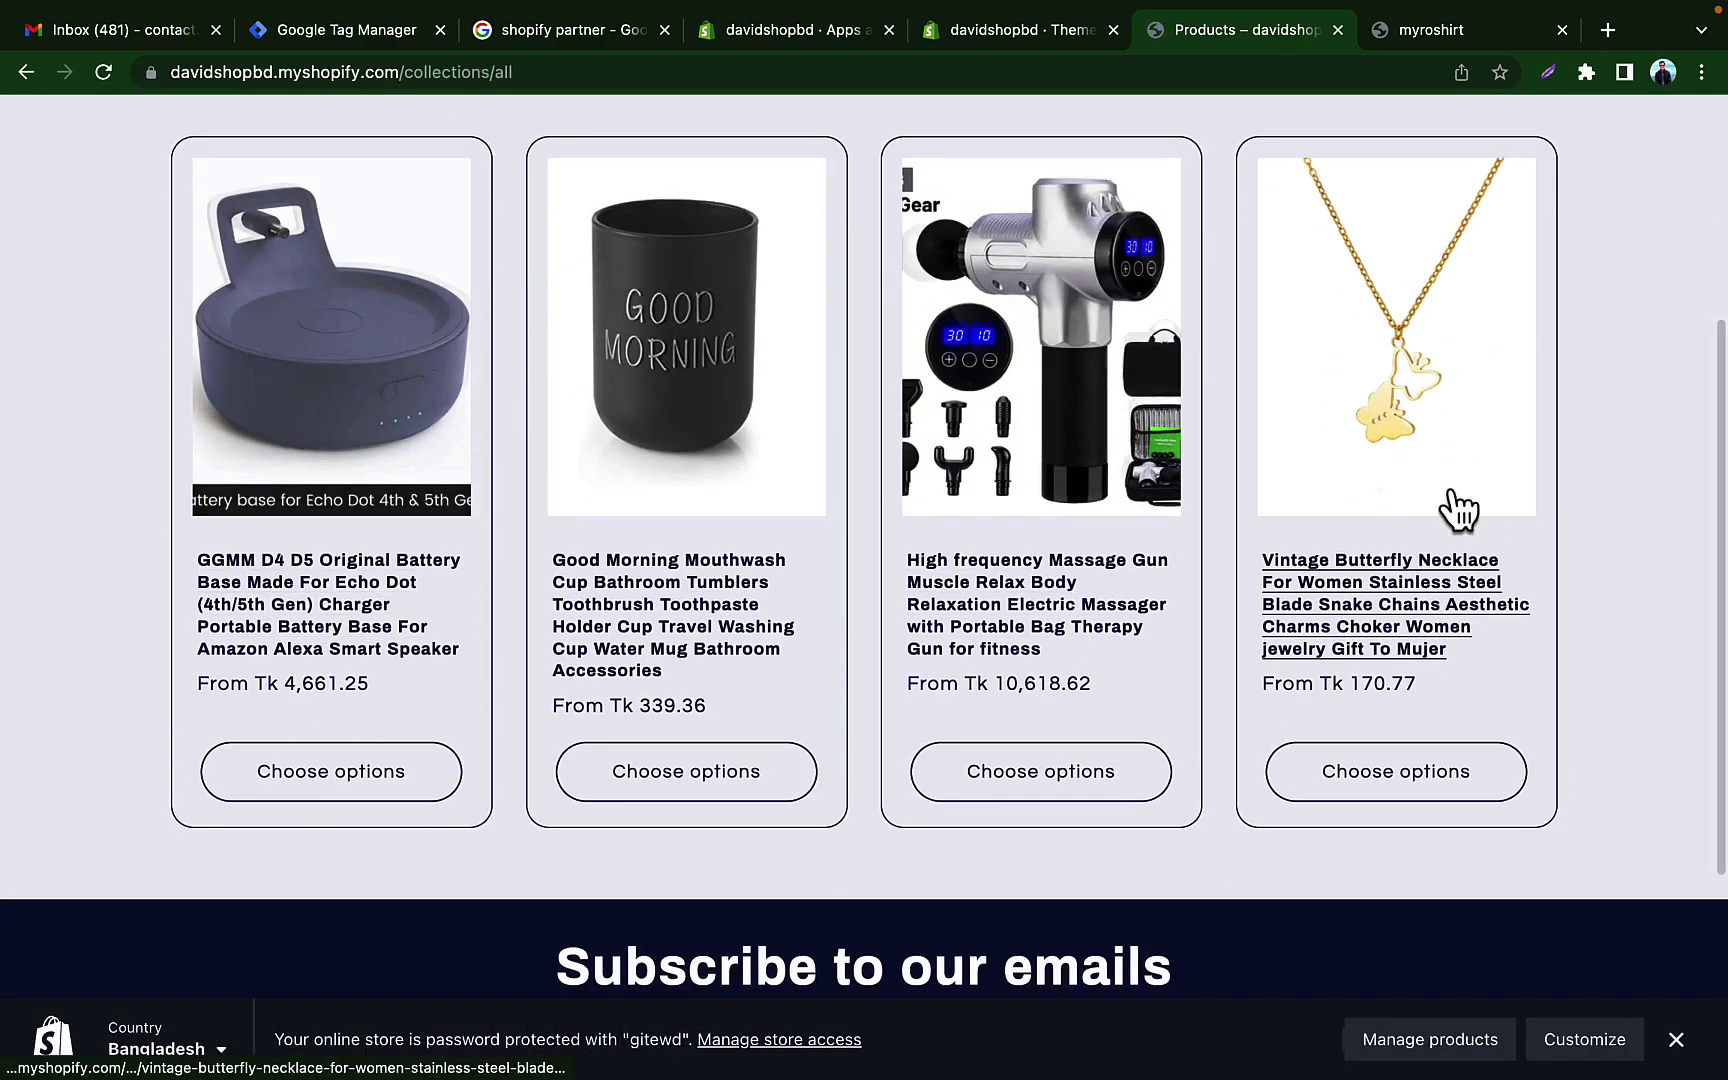
pyautogui.scroll(4, 1034, 444)
pyautogui.scroll(-8, 1034, 444)
pyautogui.scroll(8, 1034, 444)
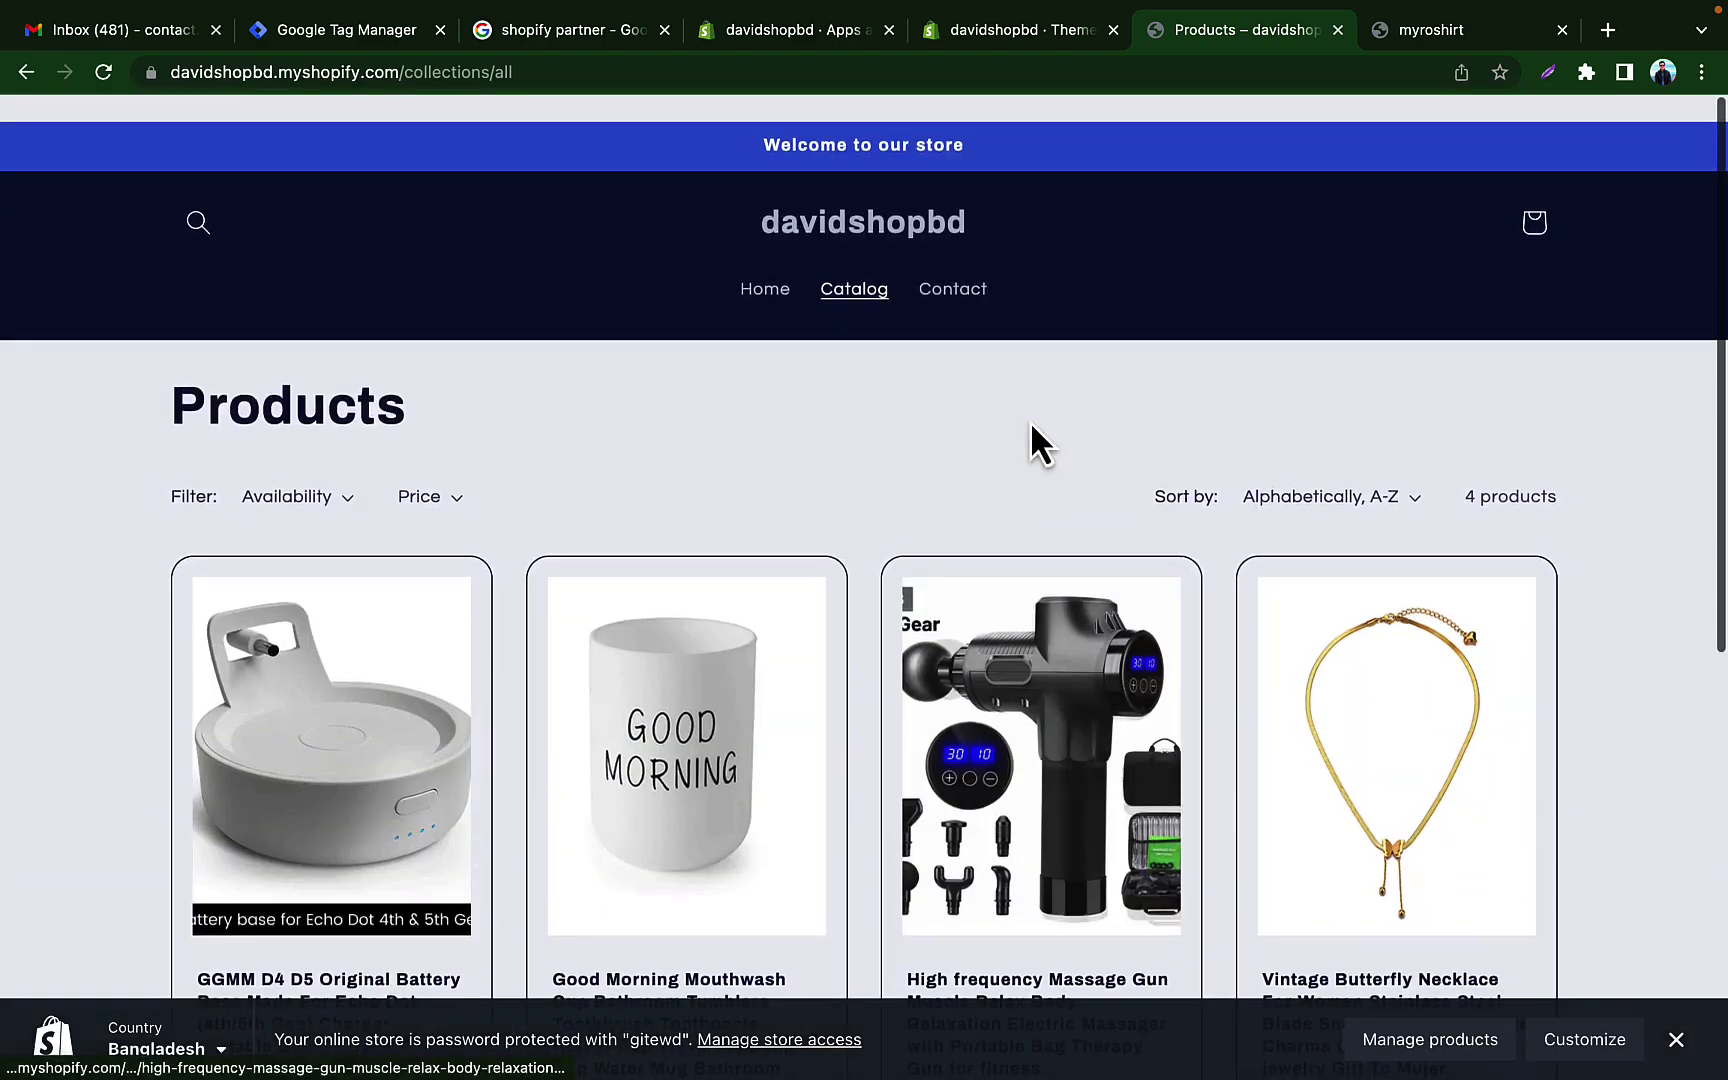
pyautogui.click(768, 268)
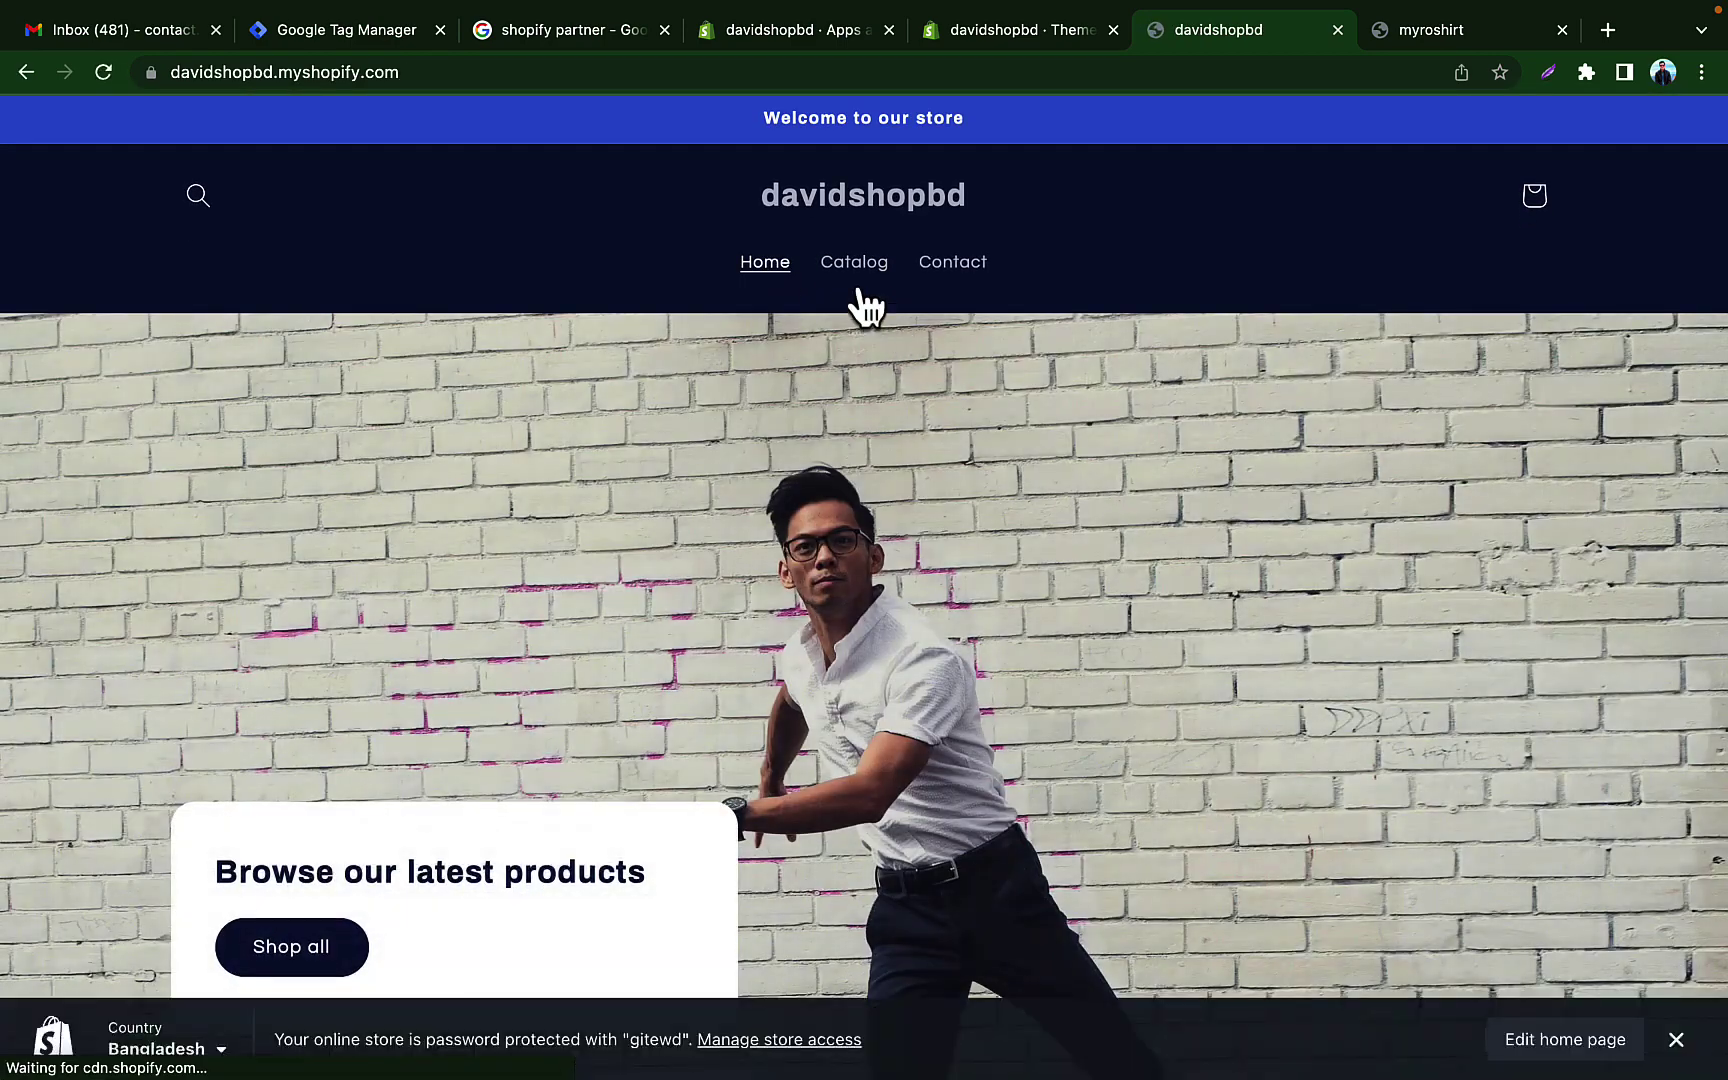
pyautogui.click(852, 266)
pyautogui.scroll(-6, 1030, 490)
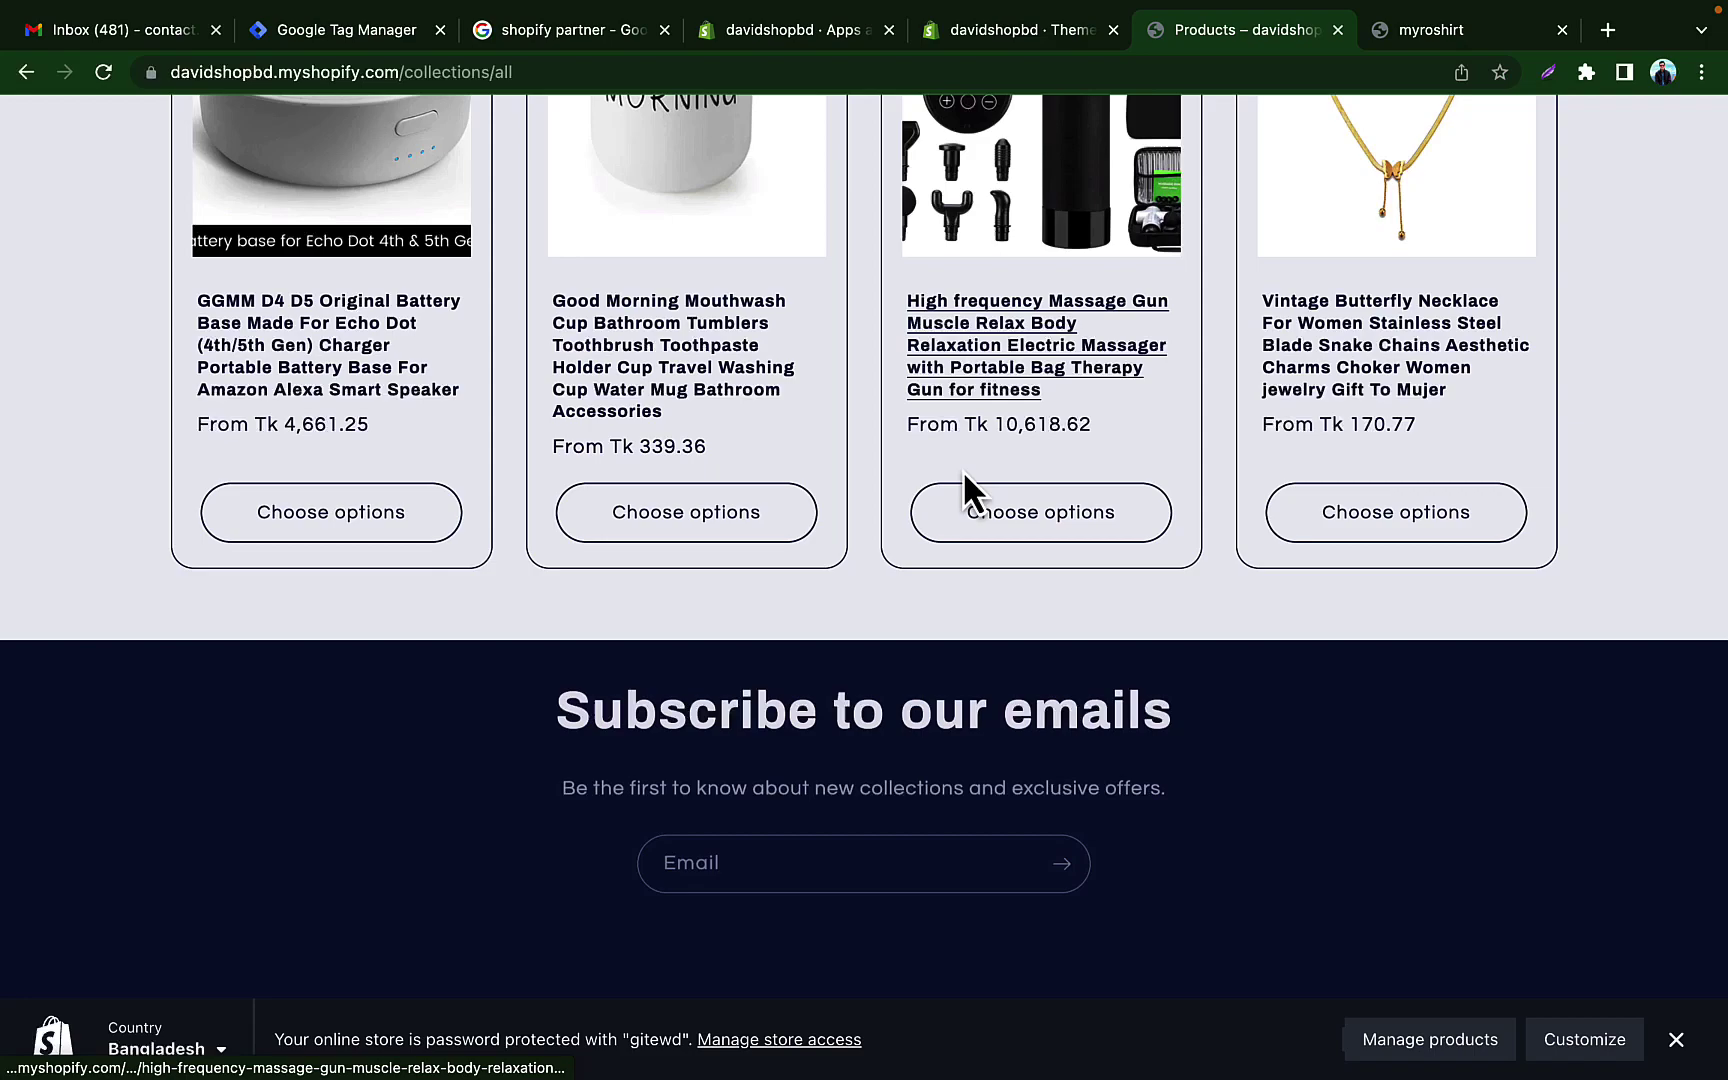
# Step: Add the khaki Good Morning Mouthwash Cup to the cart and dismiss the password notice
pyautogui.click(645, 352)
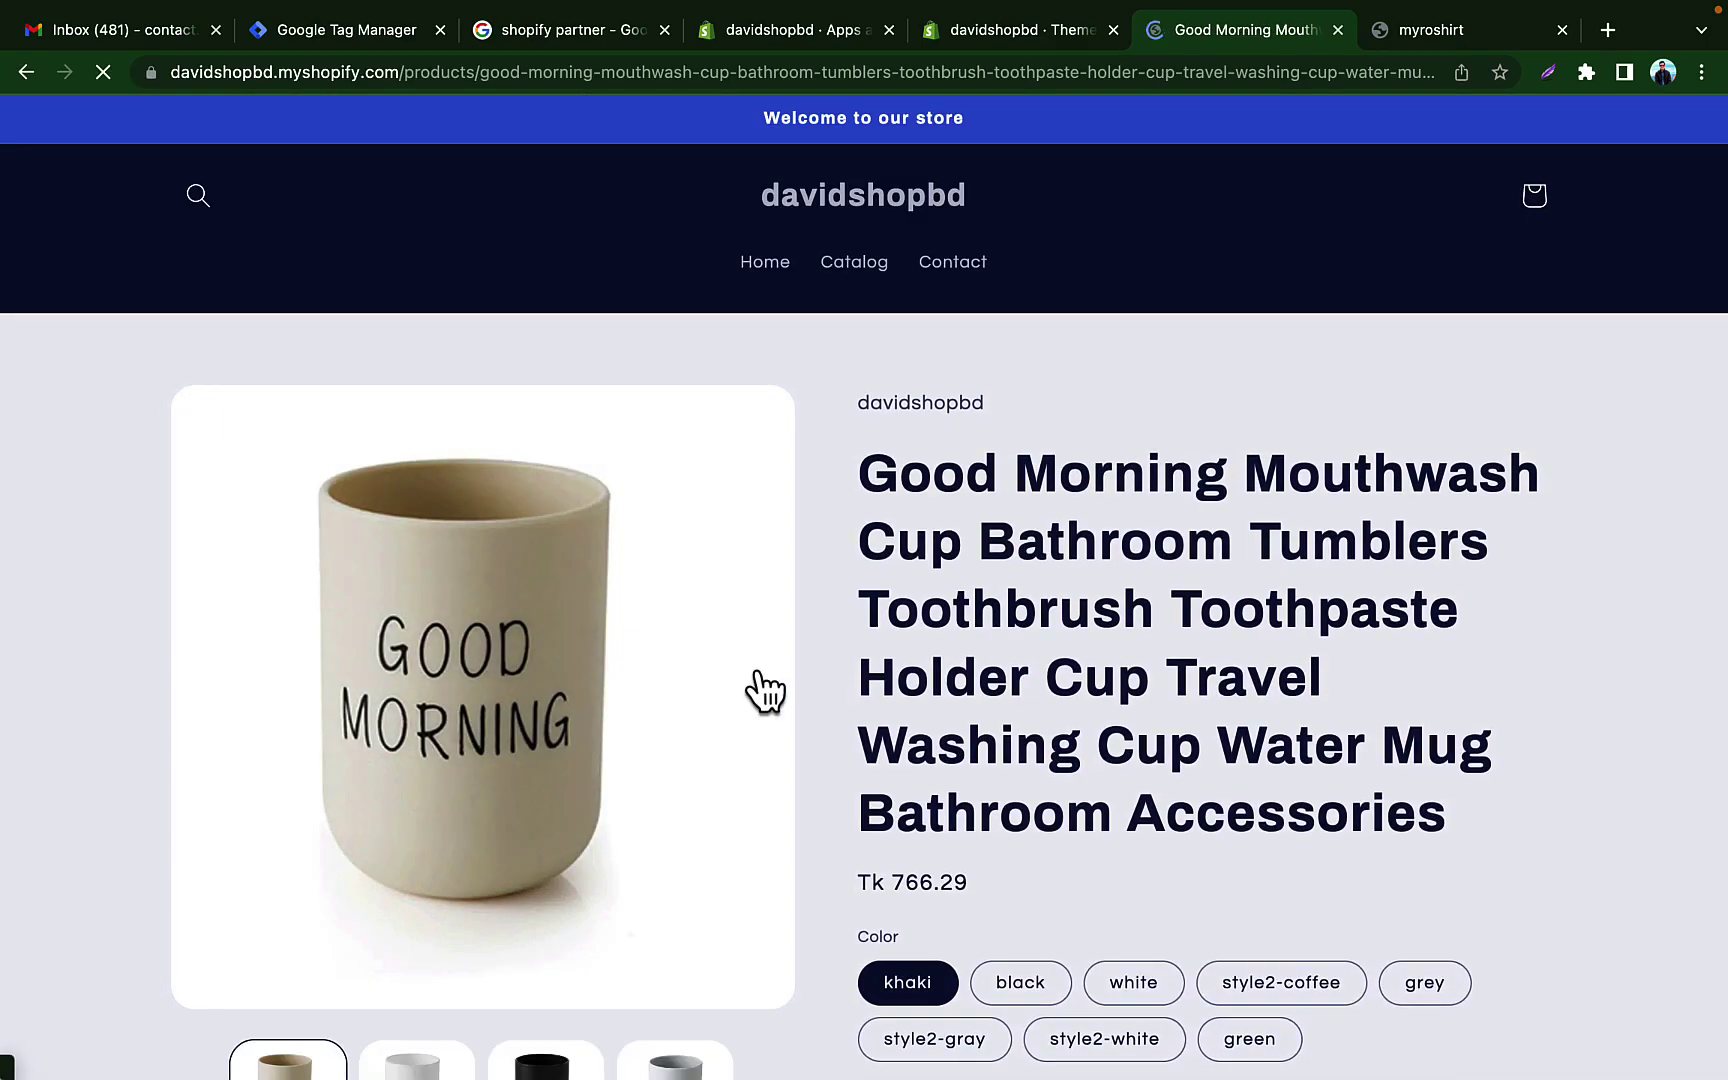
pyautogui.scroll(-15, 765, 690)
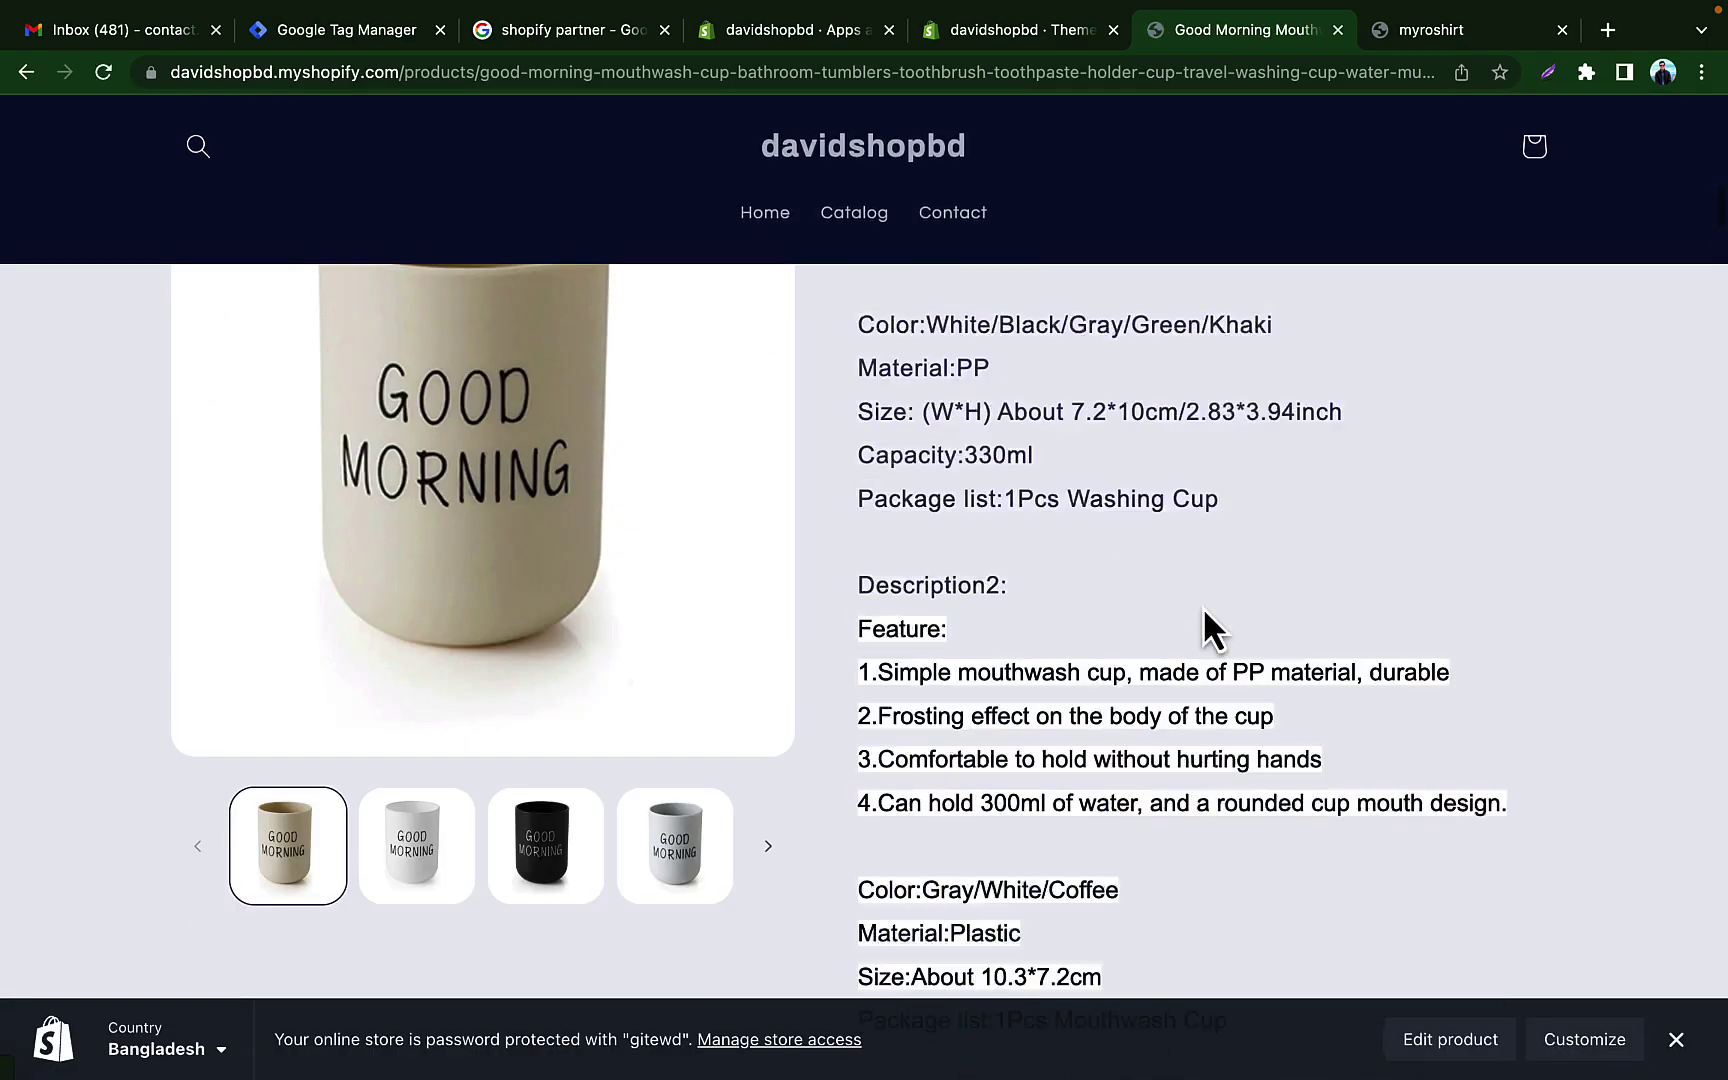
pyautogui.scroll(15, 1202, 606)
pyautogui.scroll(-5, 1203, 609)
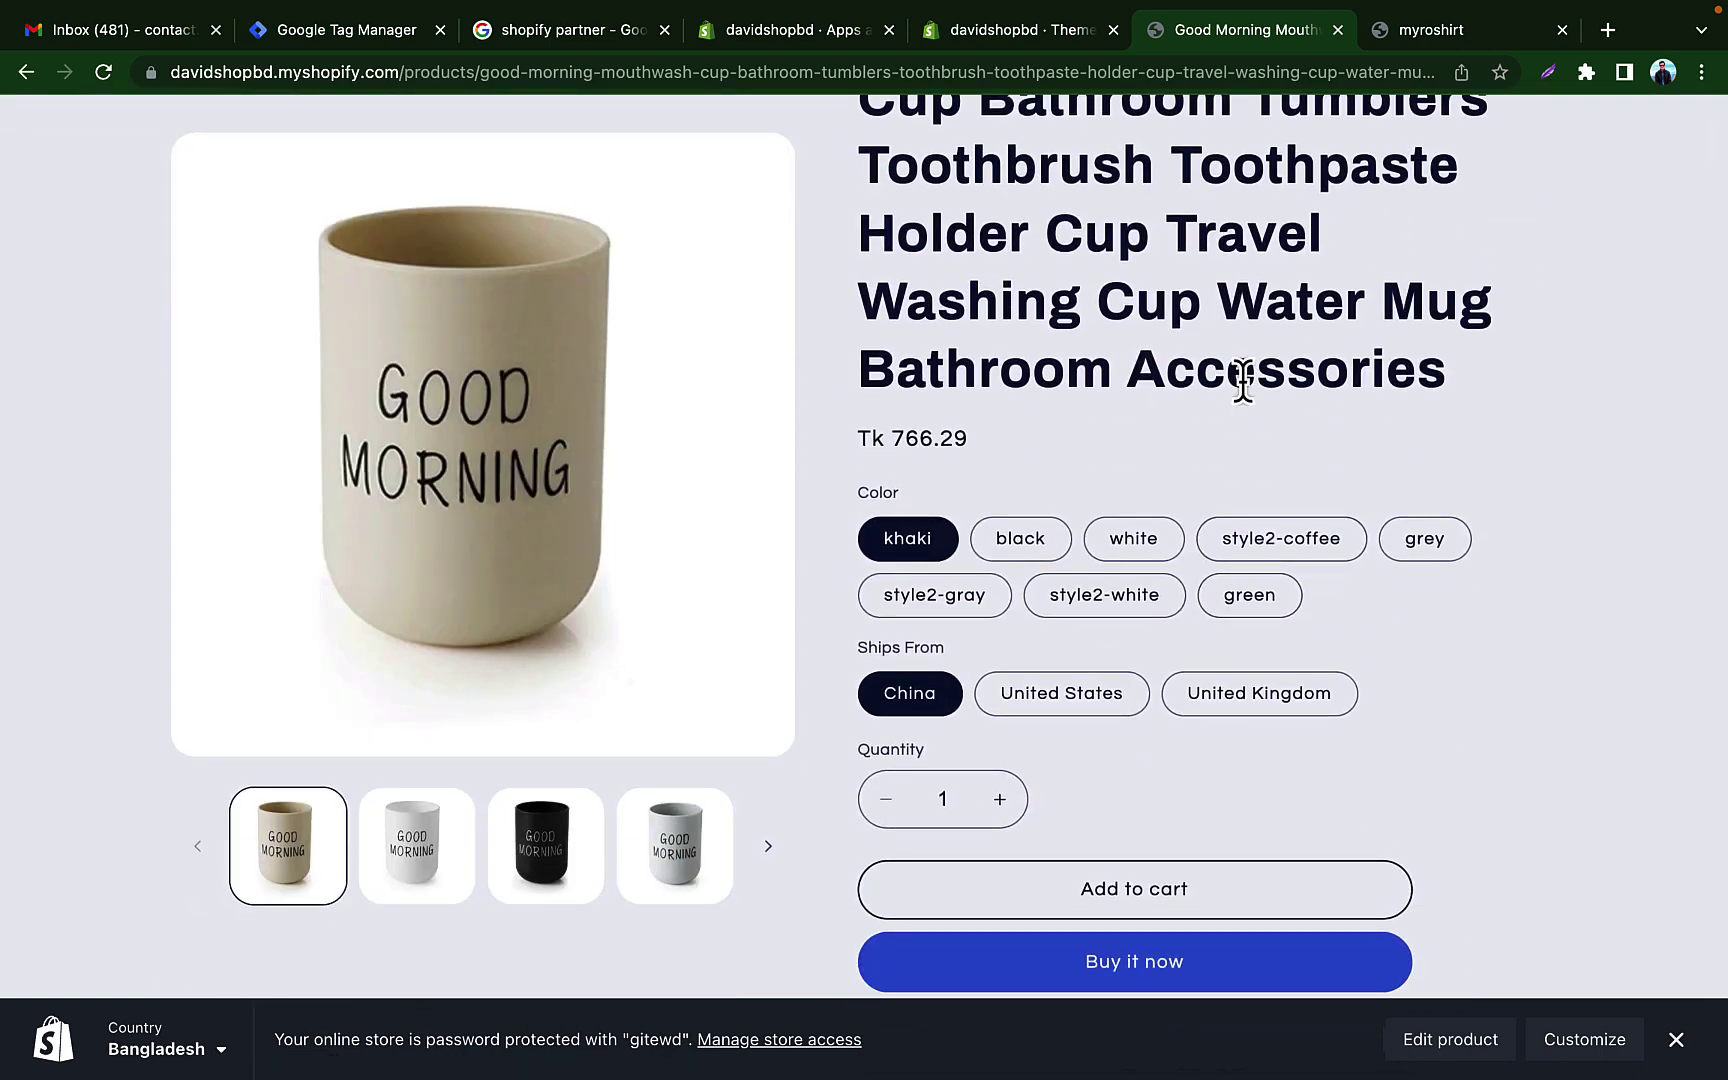
pyautogui.click(1142, 905)
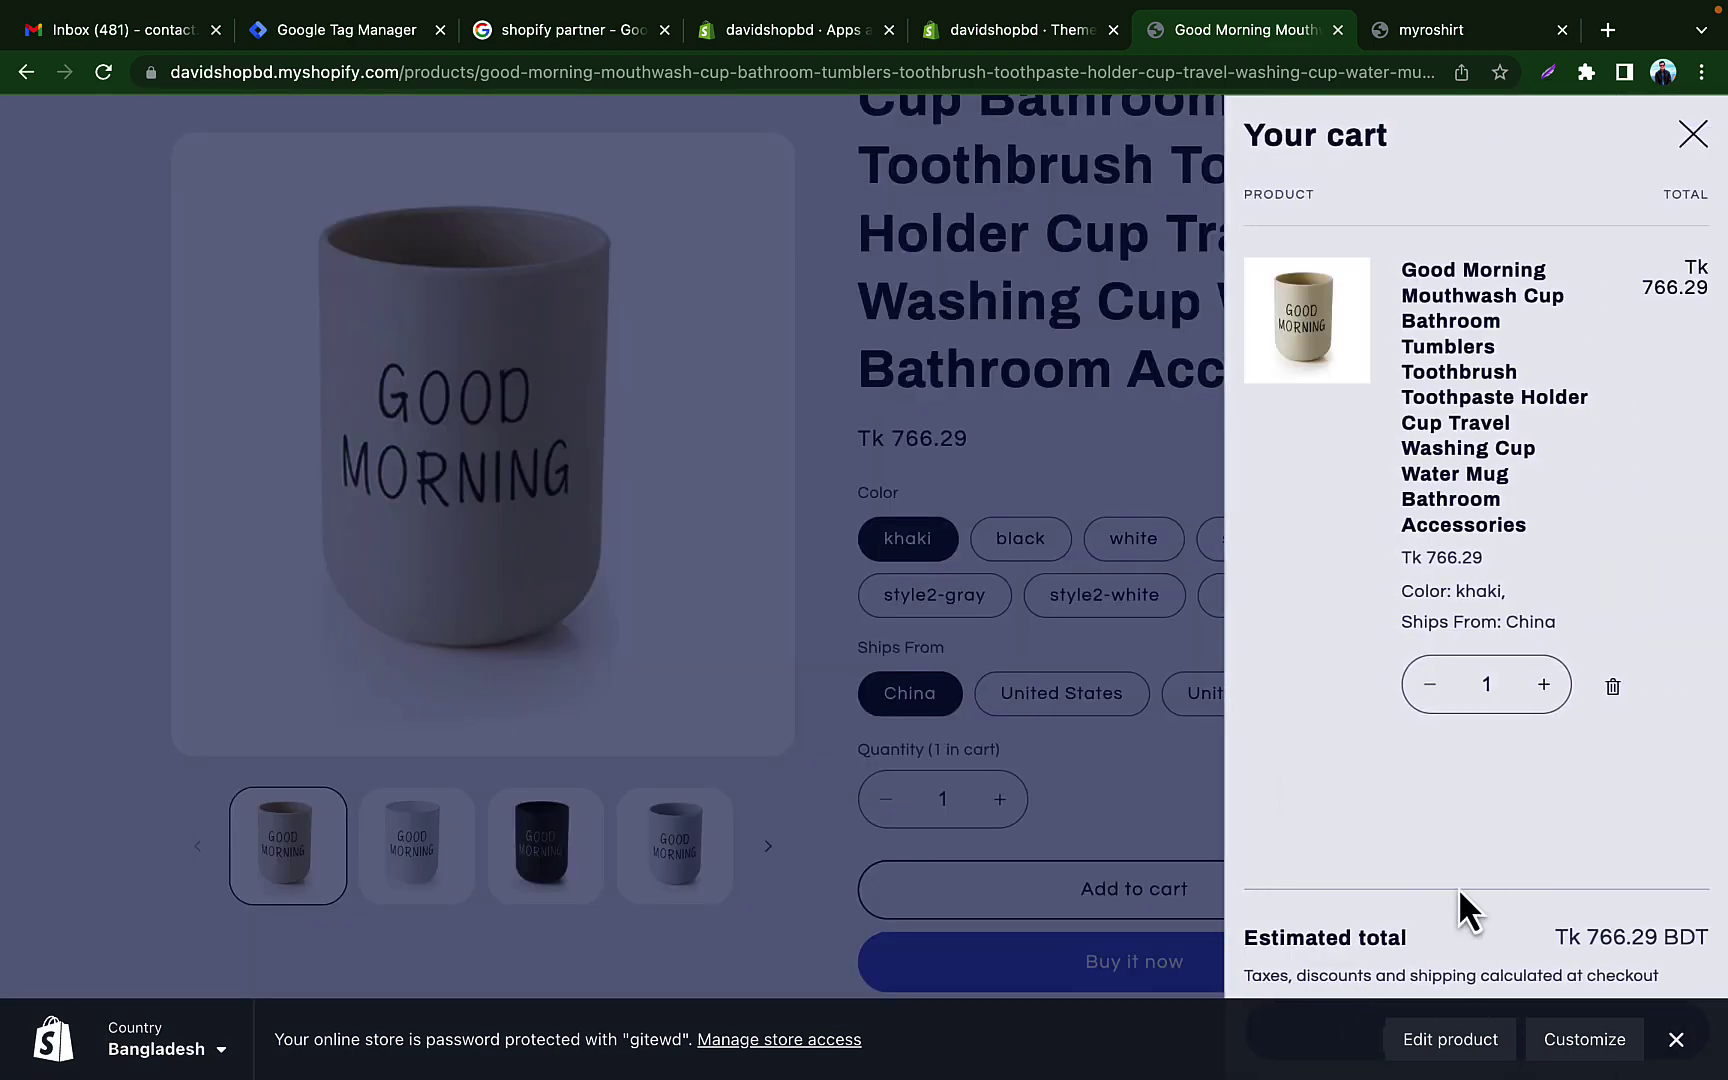
pyautogui.click(1676, 1040)
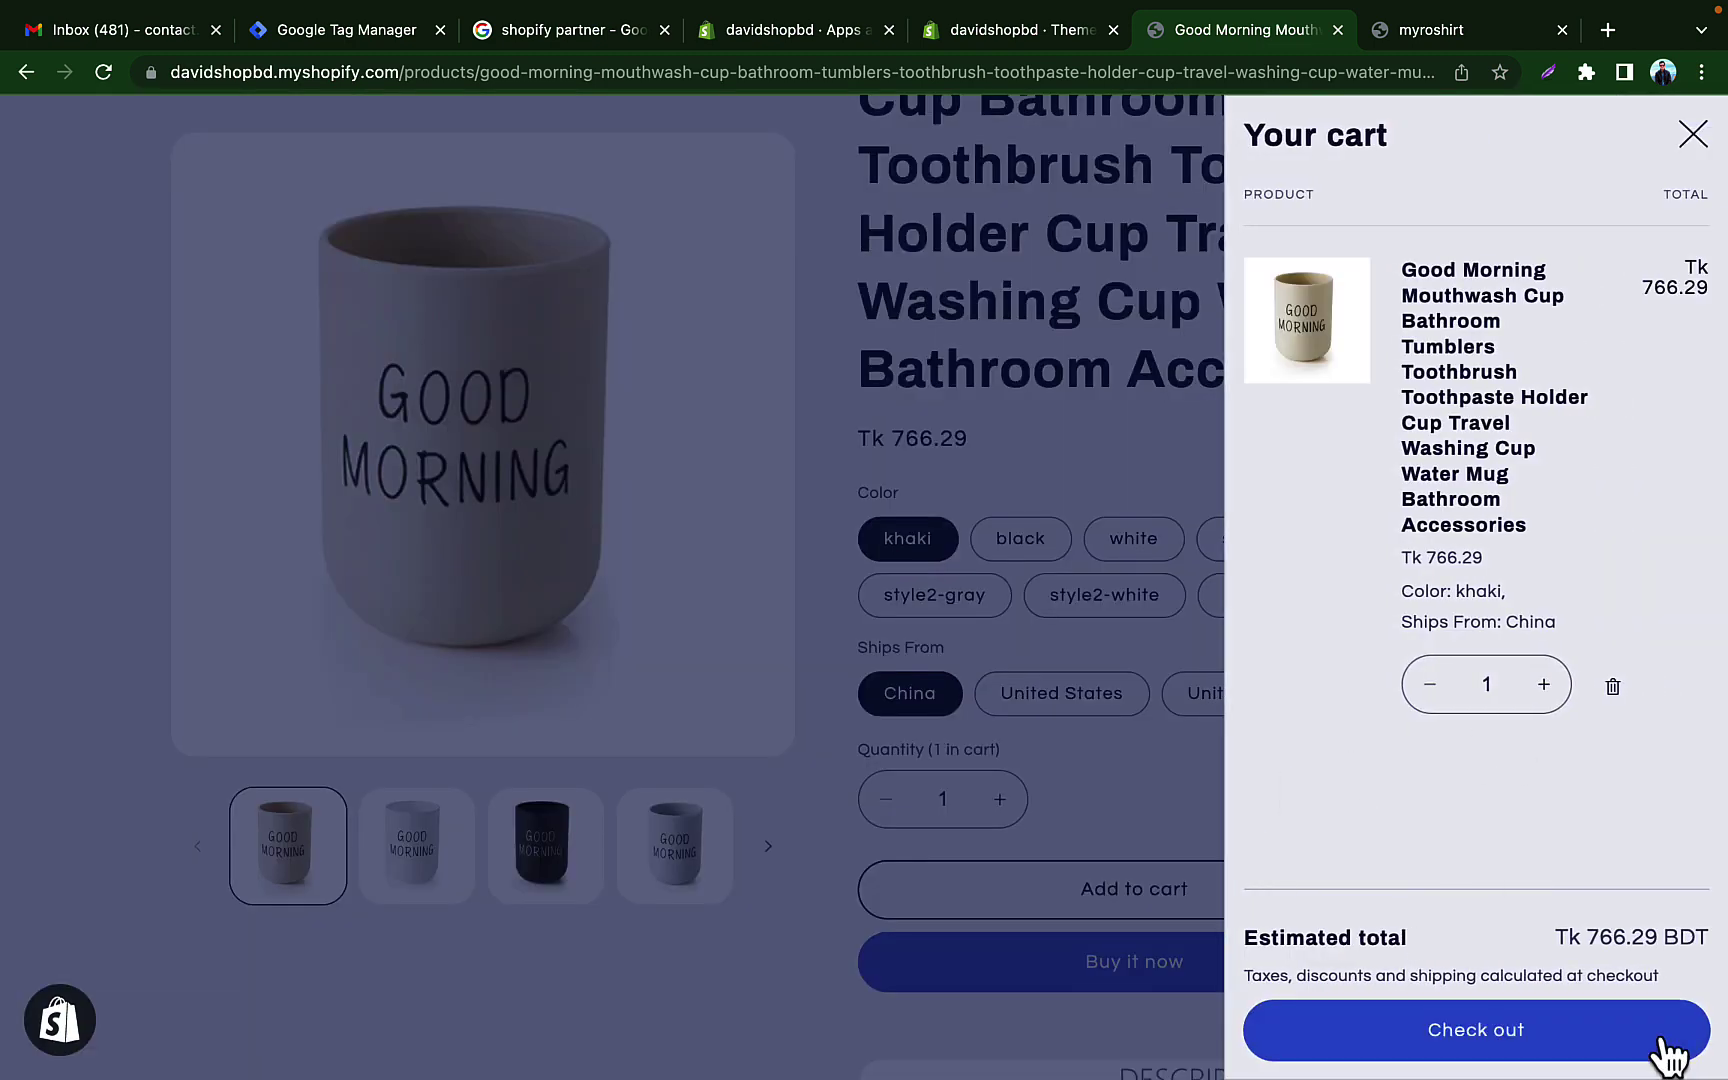
# Step: Check out, complete the shipping address, and continue with free Standard shipping to Payment
pyautogui.click(1454, 1041)
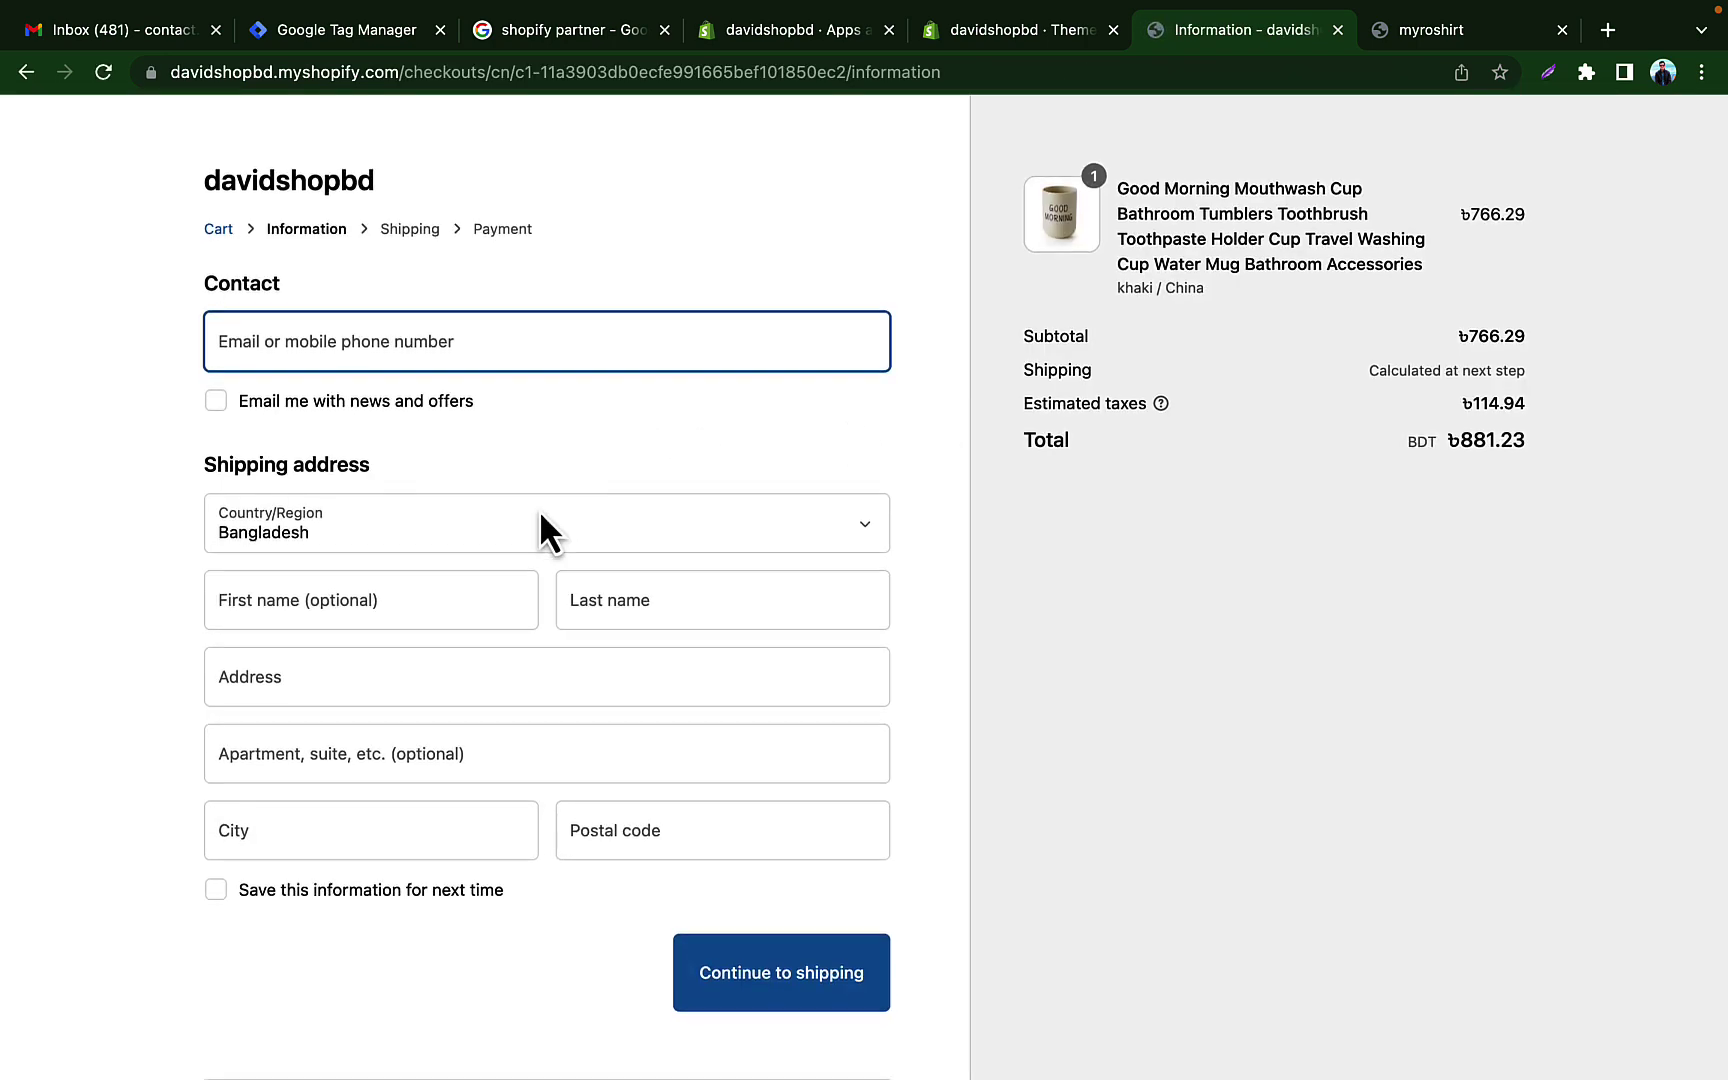
pyautogui.click(631, 822)
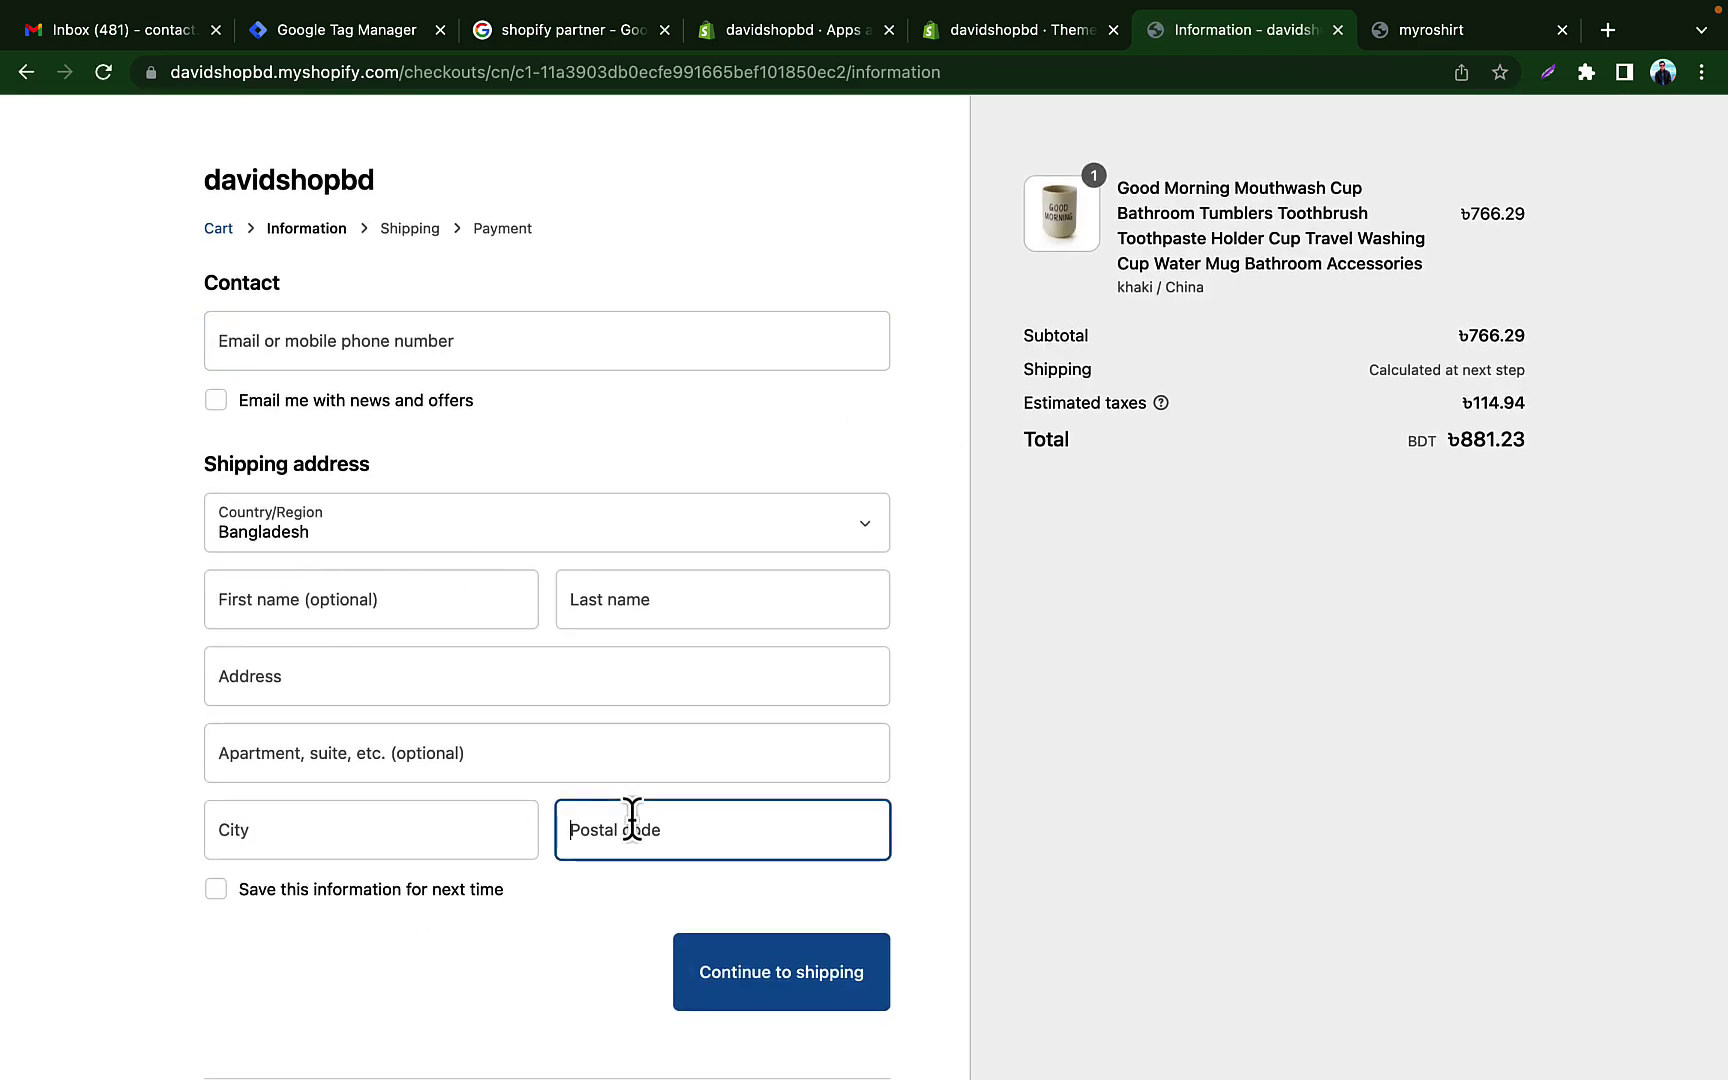
pyautogui.write('3082')
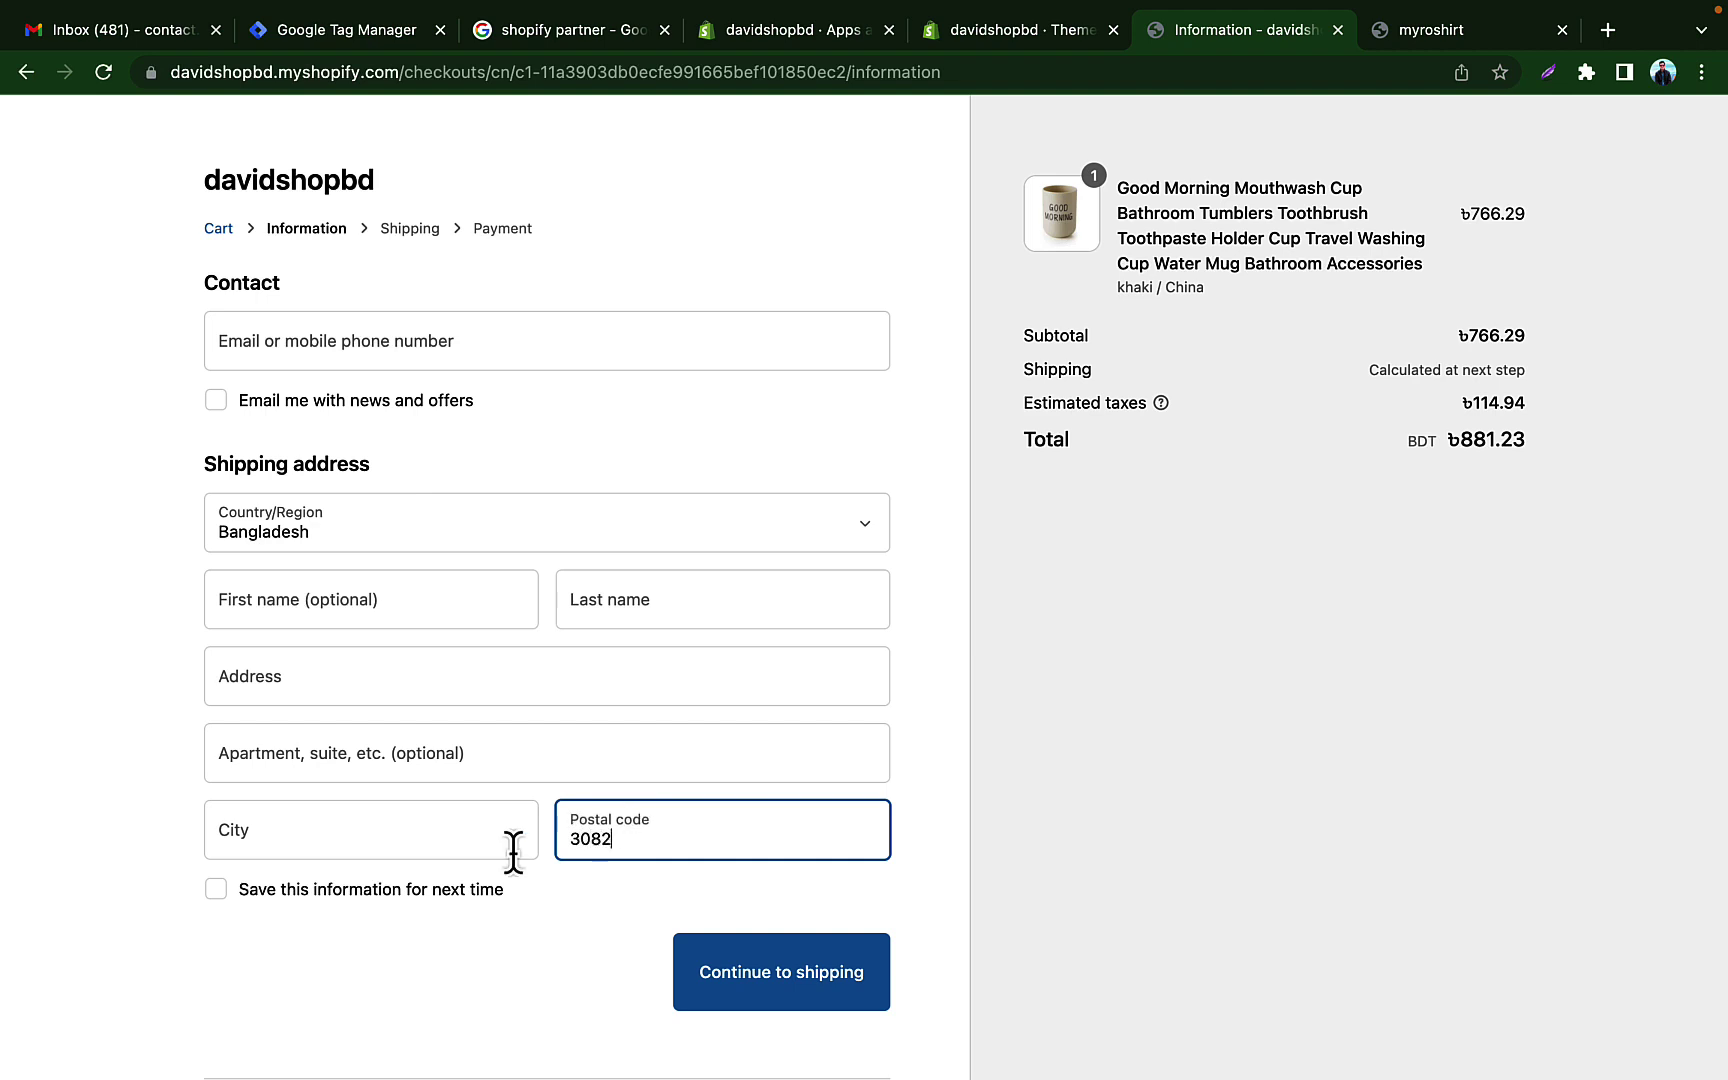
pyautogui.click(513, 852)
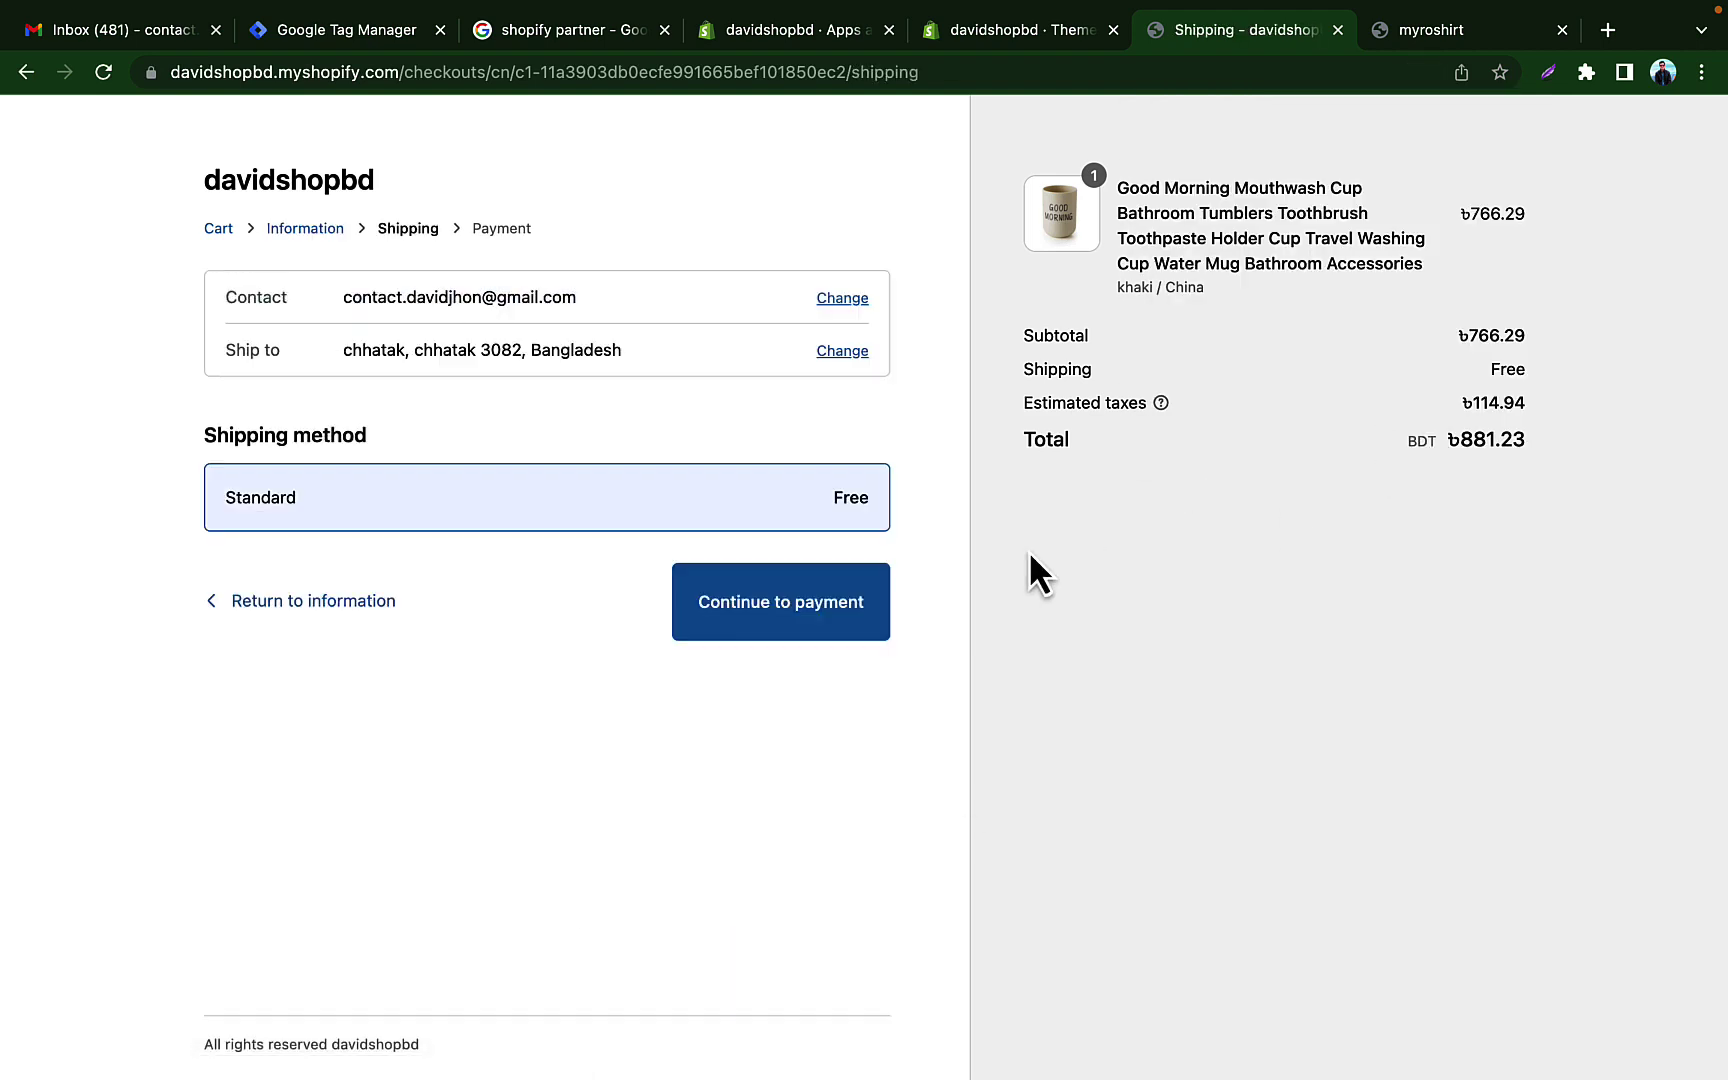
pyautogui.click(815, 627)
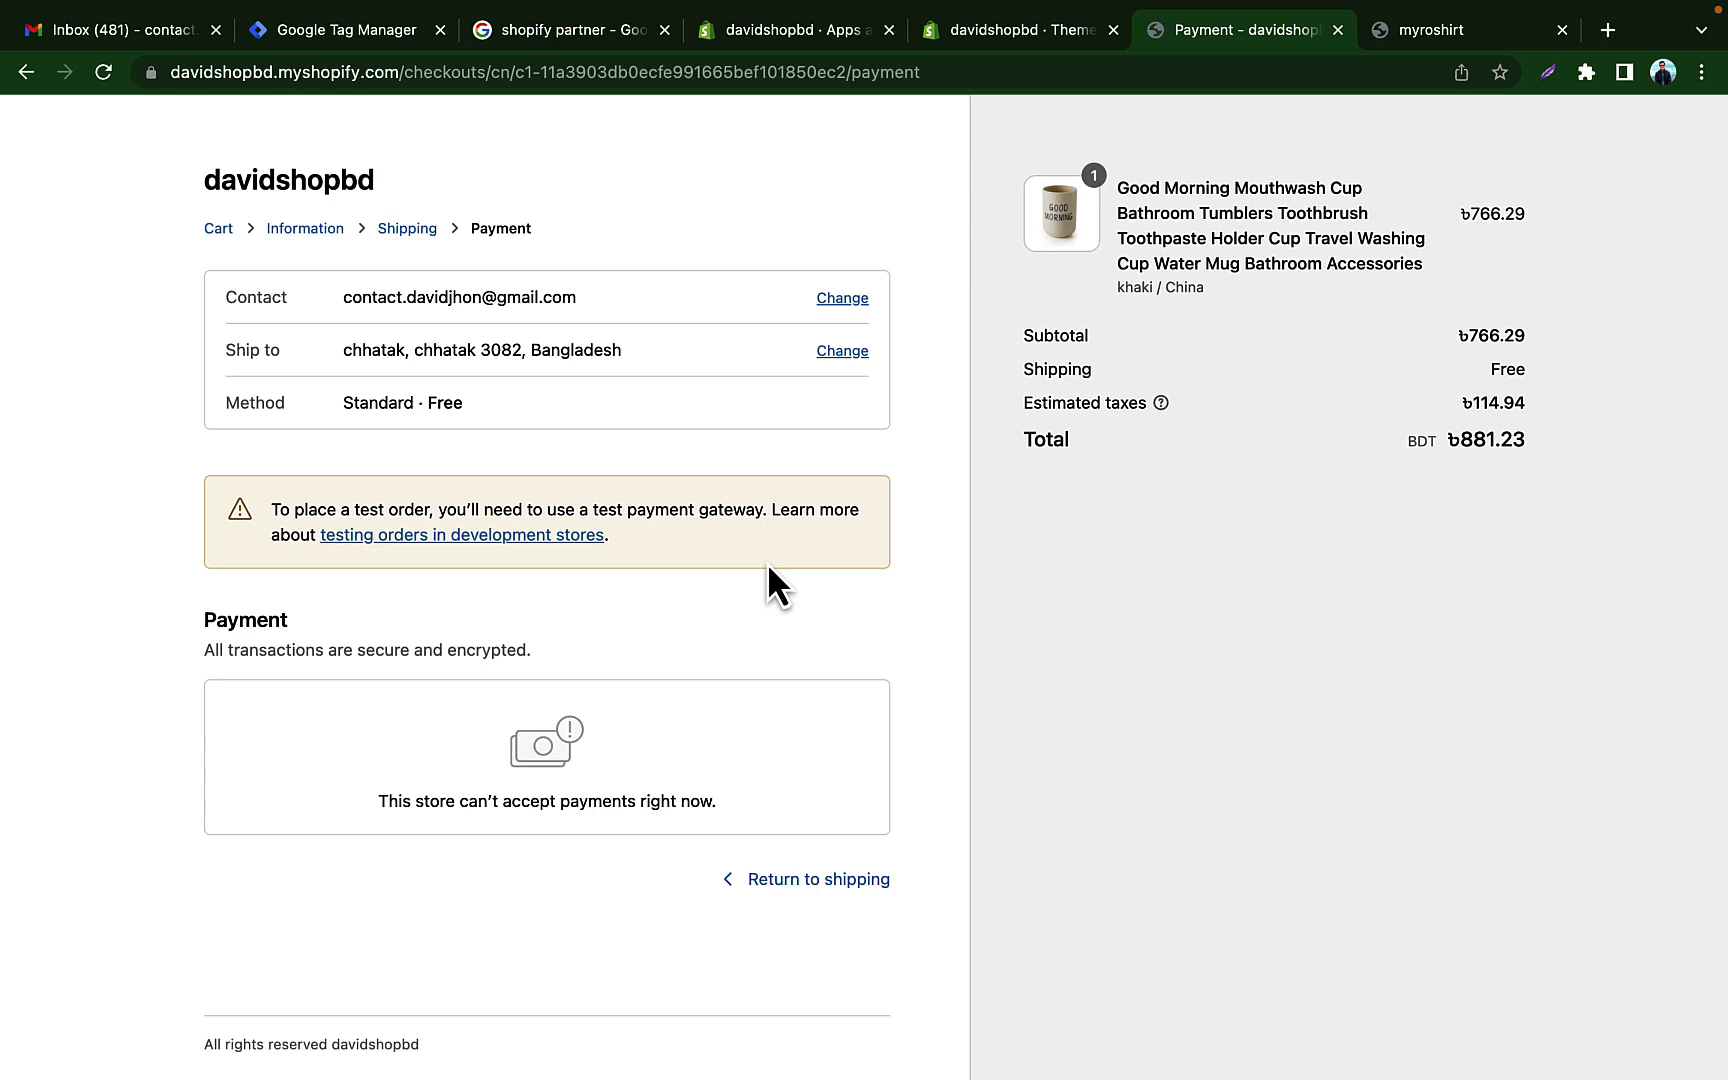
# Step: Back in admin, activate Cash on Delivery (COD) under Settings > Payments manual methods
pyautogui.click(1018, 36)
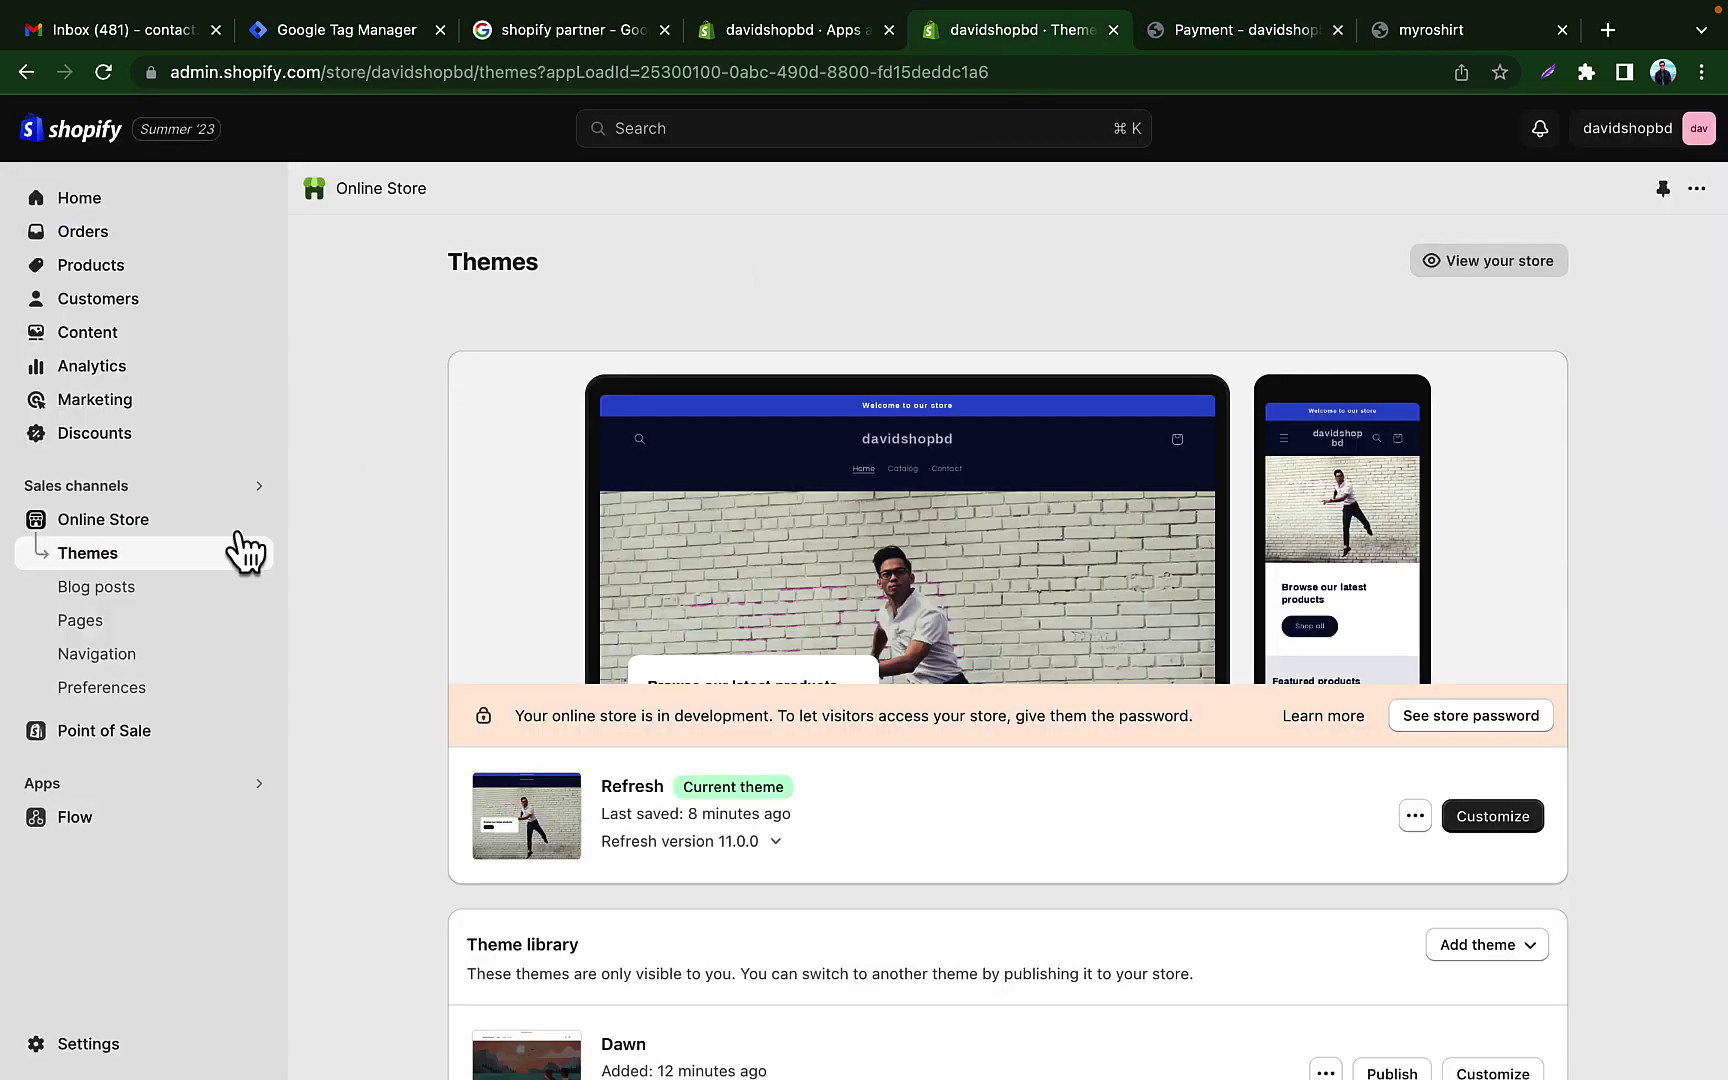
pyautogui.click(95, 1044)
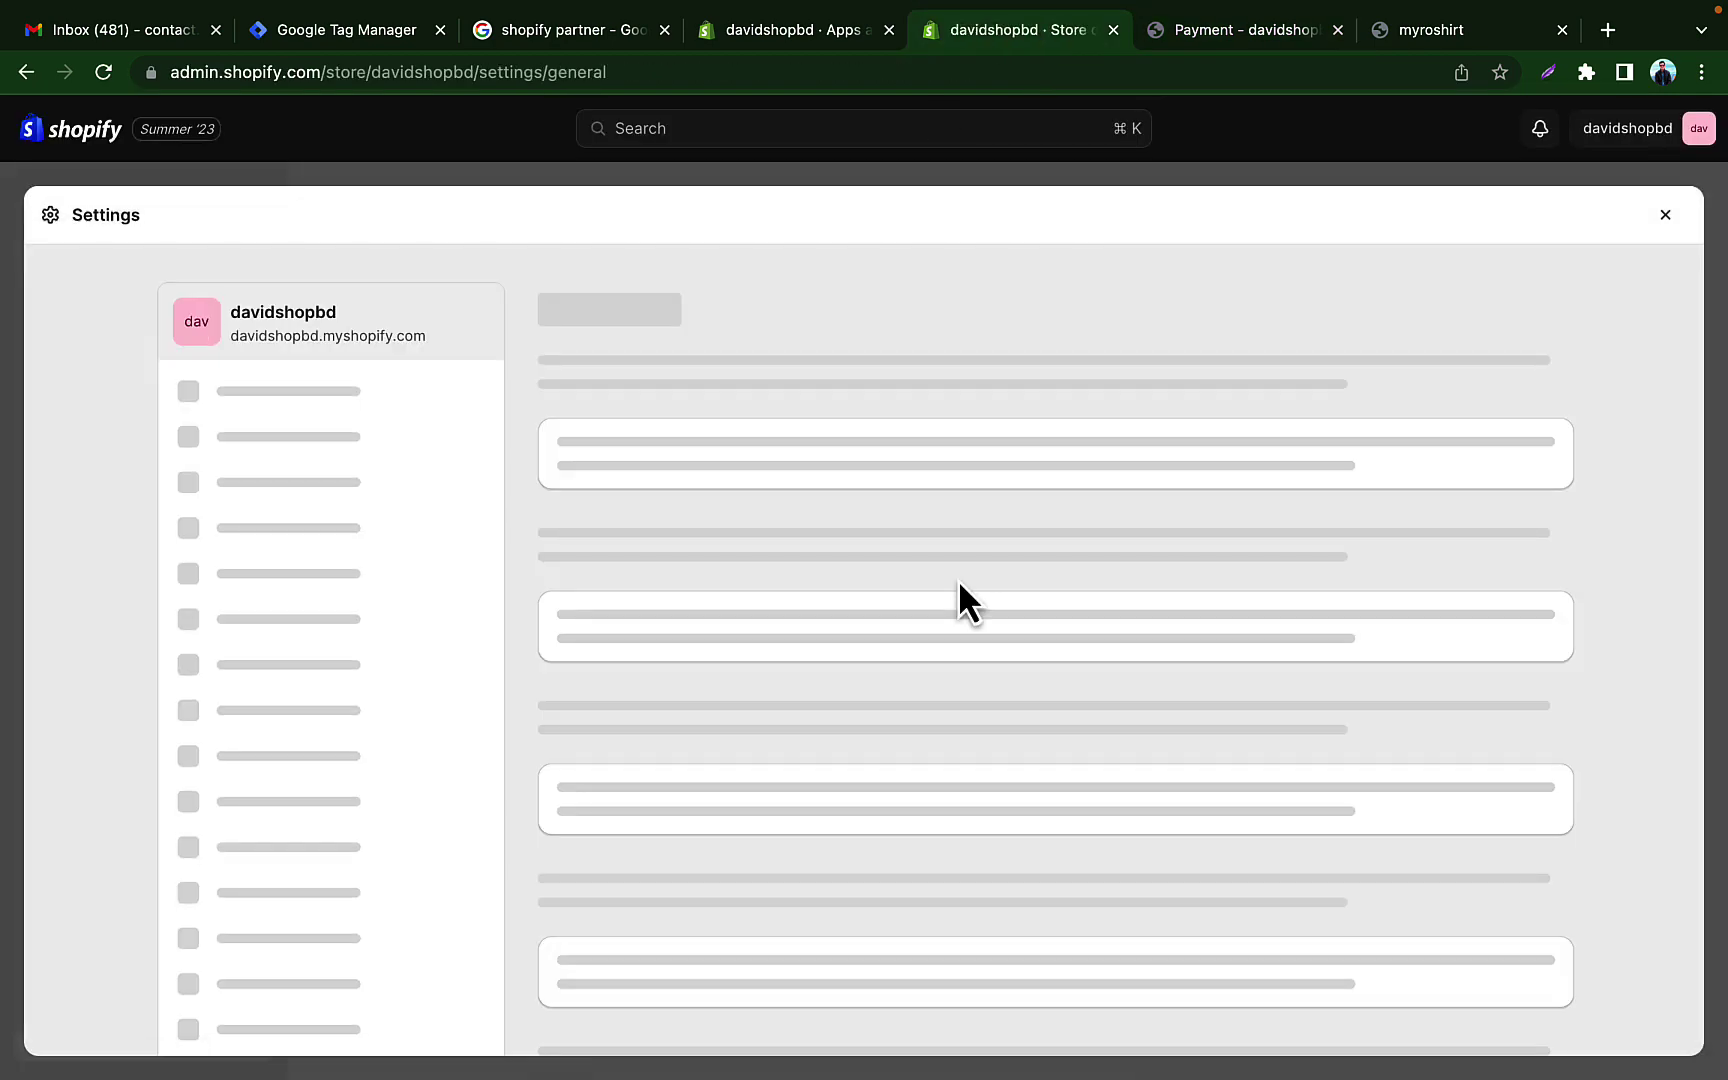
pyautogui.click(302, 555)
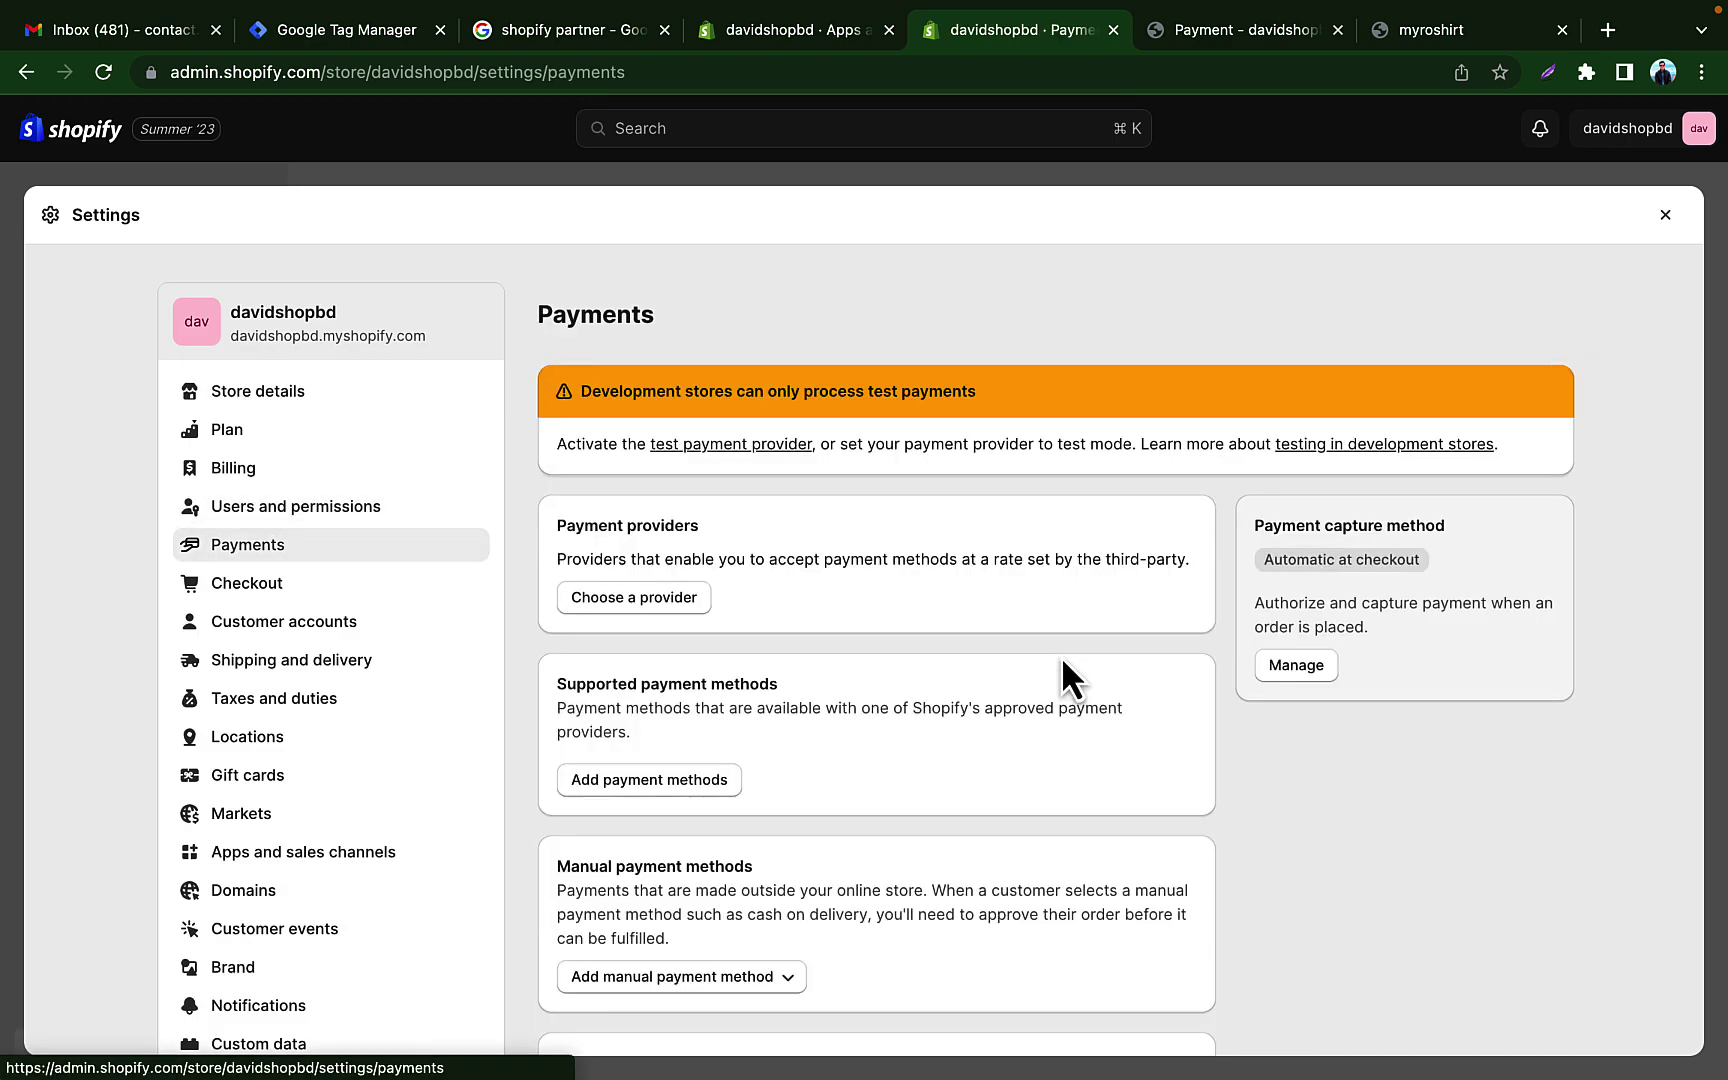
pyautogui.scroll(-3, 863, 775)
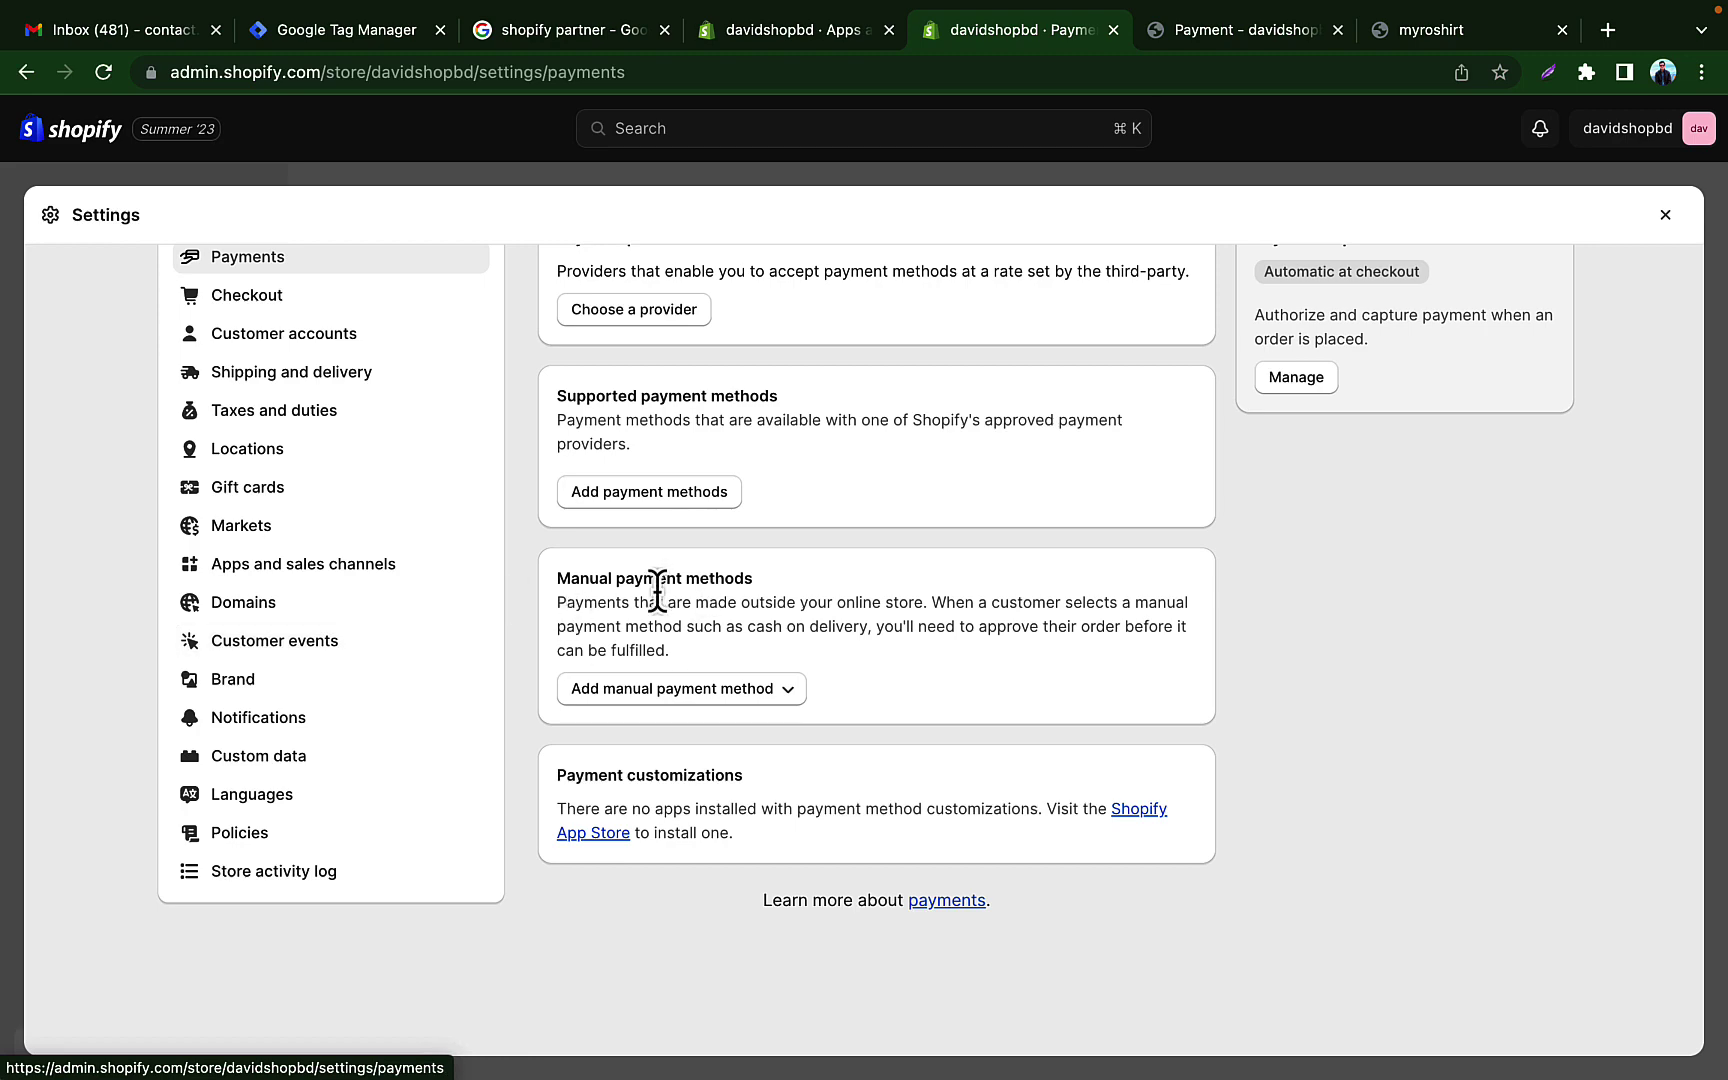
pyautogui.click(600, 692)
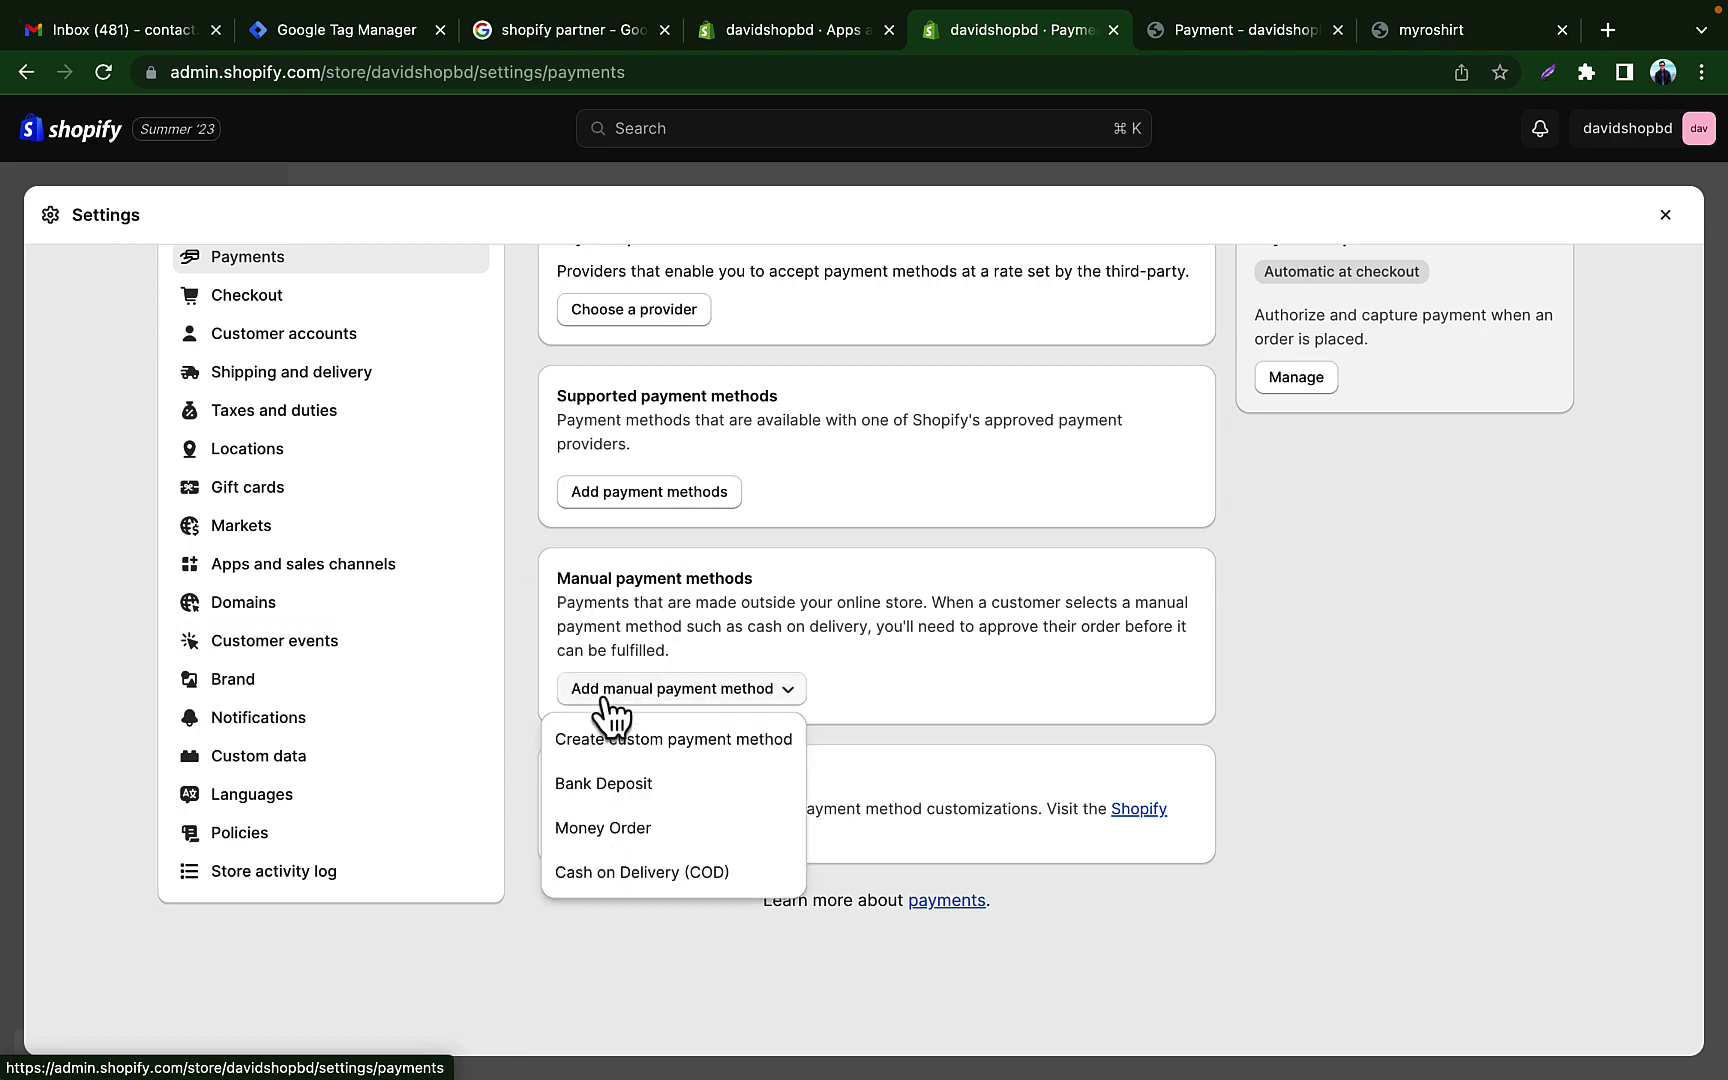
pyautogui.click(650, 872)
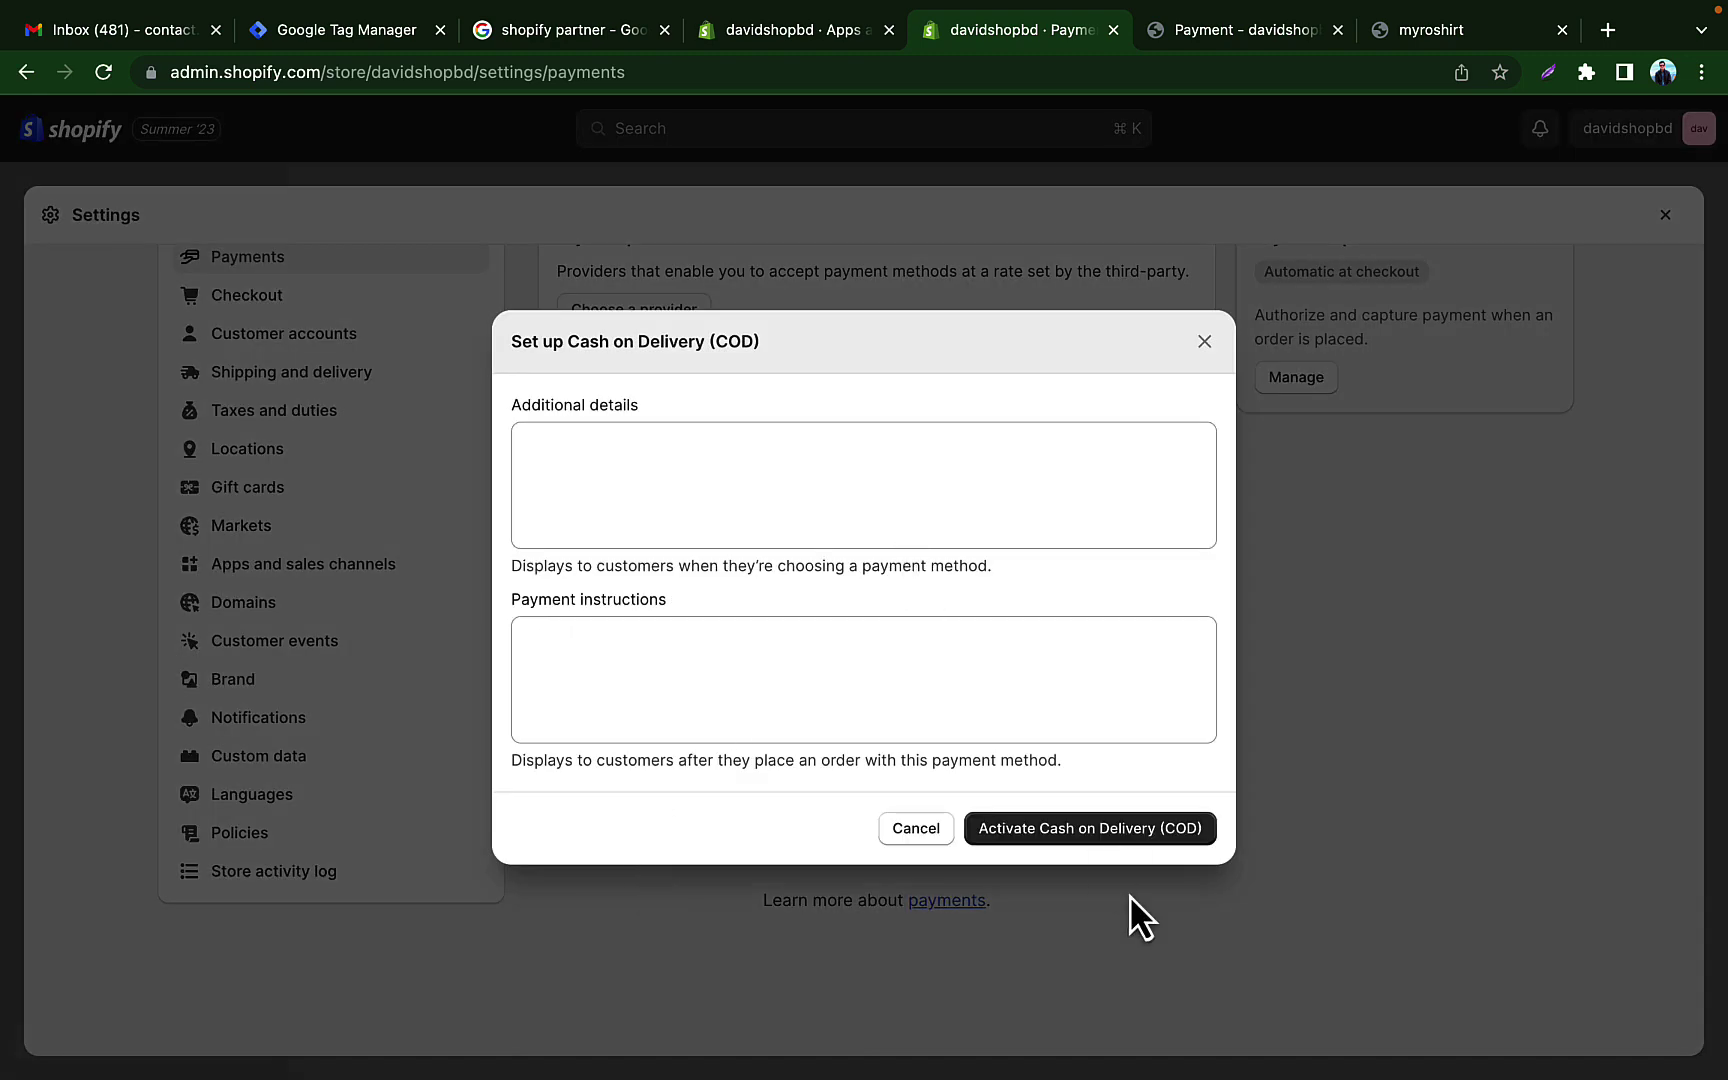
pyautogui.click(1100, 829)
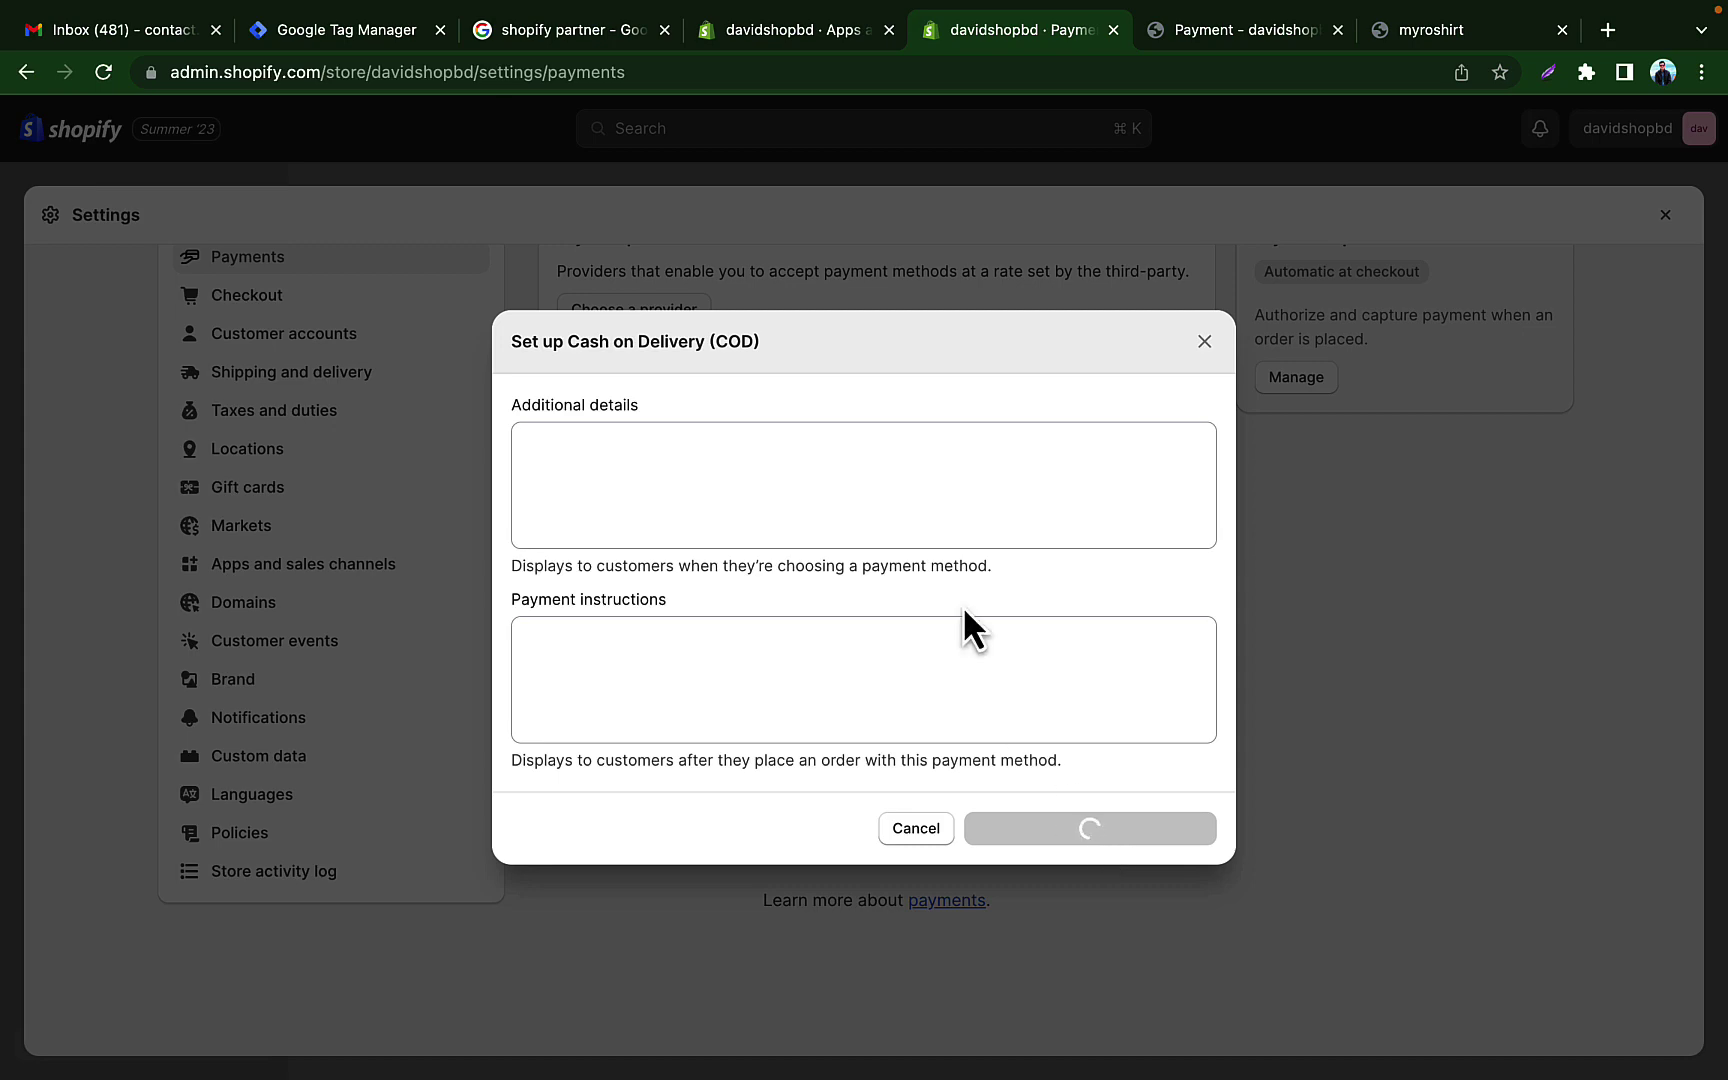
pyautogui.scroll(2, 971, 724)
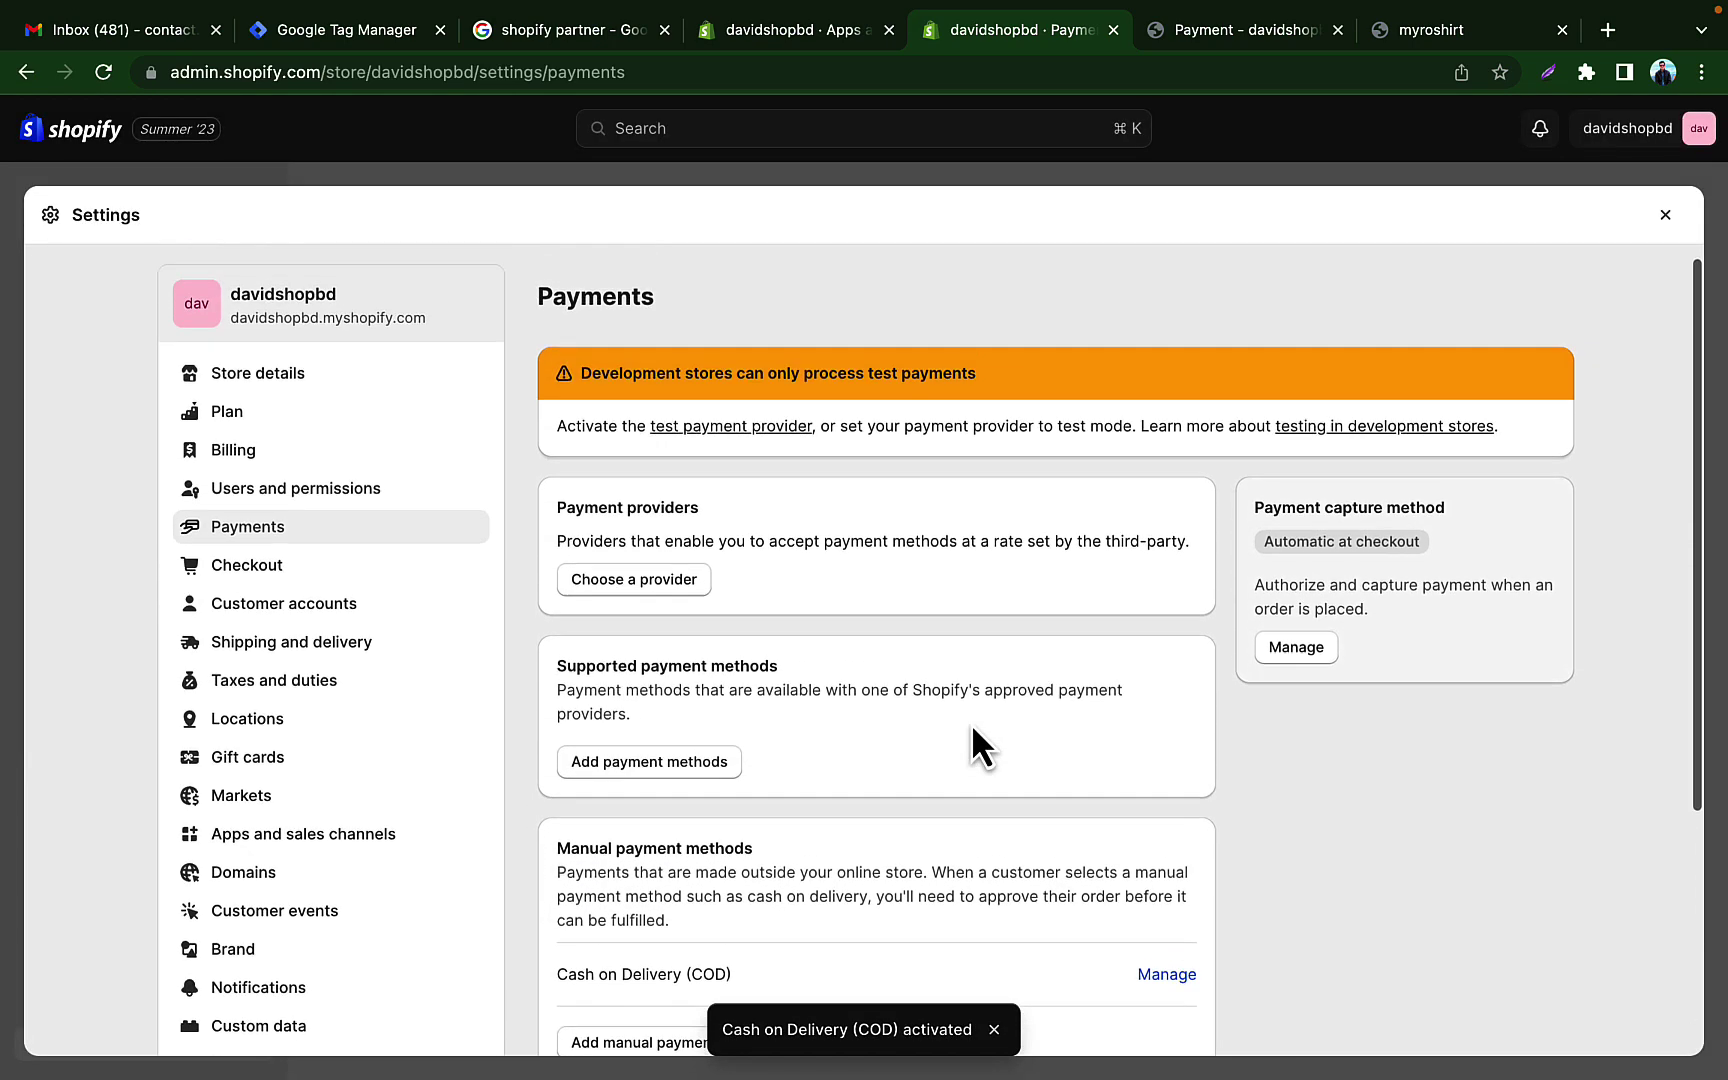
# Step: Activate the (for testing) Bogus Gateway provider, then switch back to the checkout Payment page
pyautogui.click(628, 598)
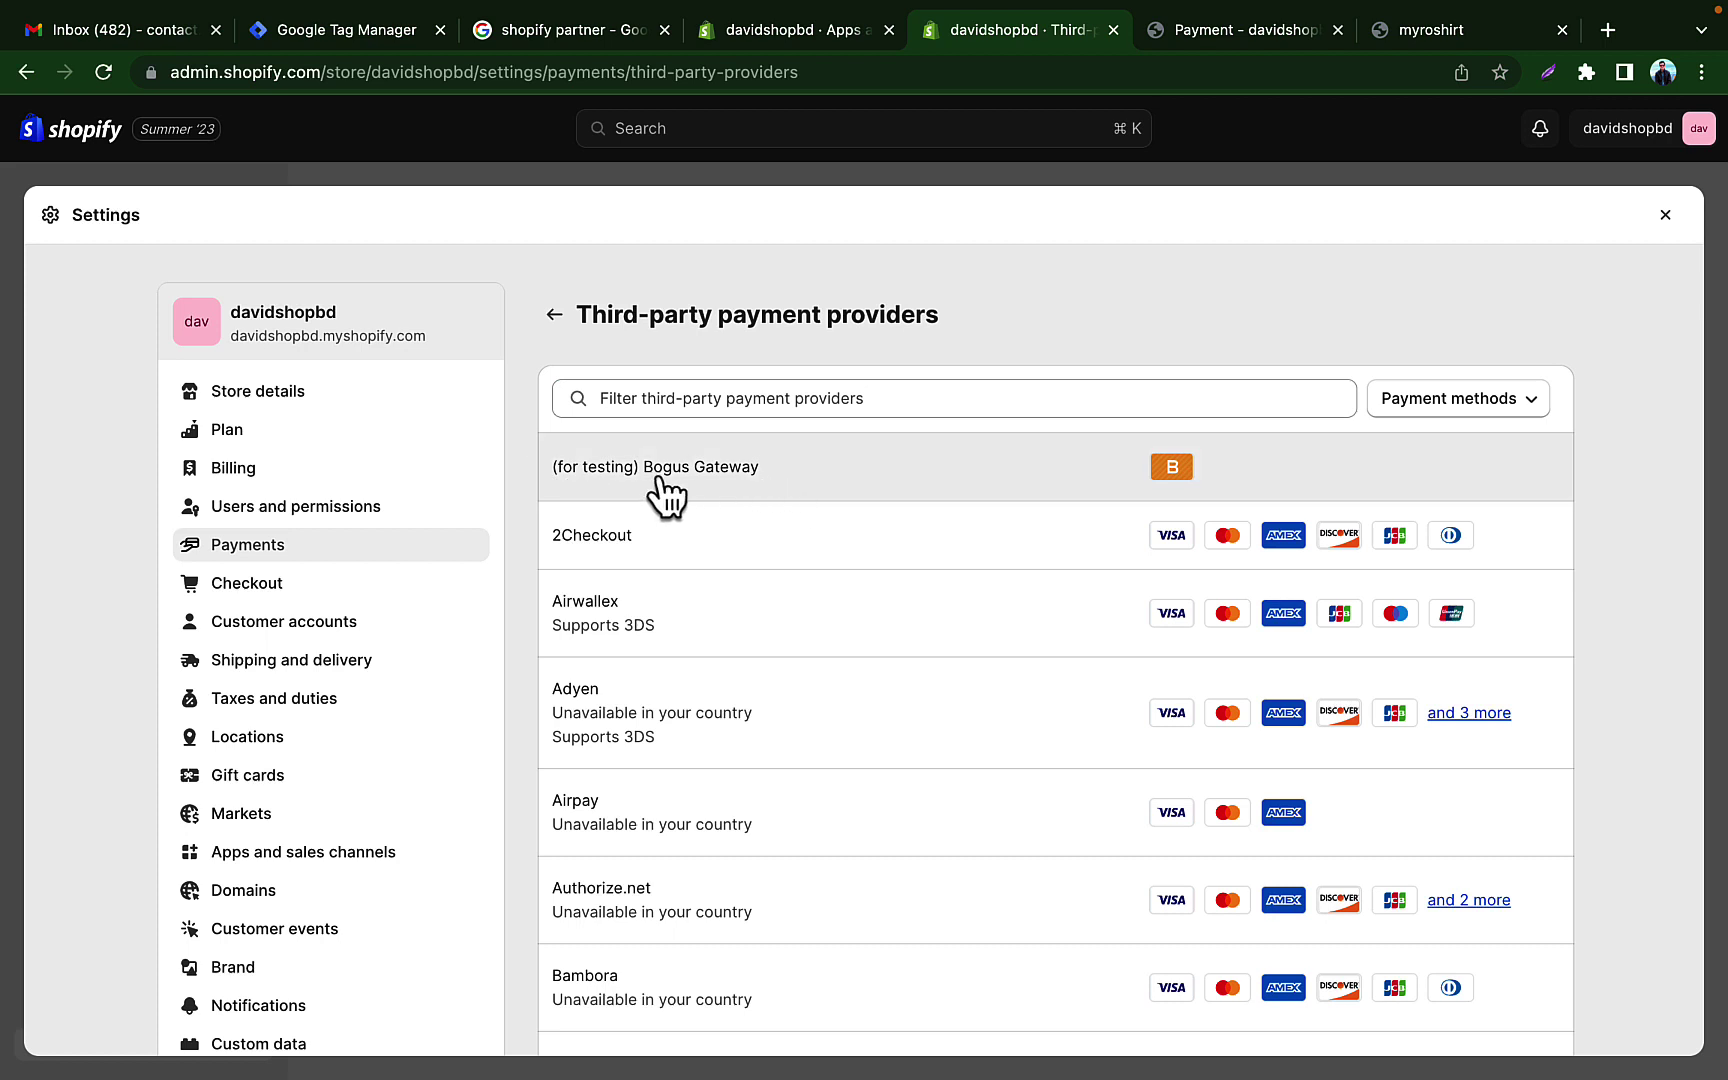
pyautogui.click(905, 475)
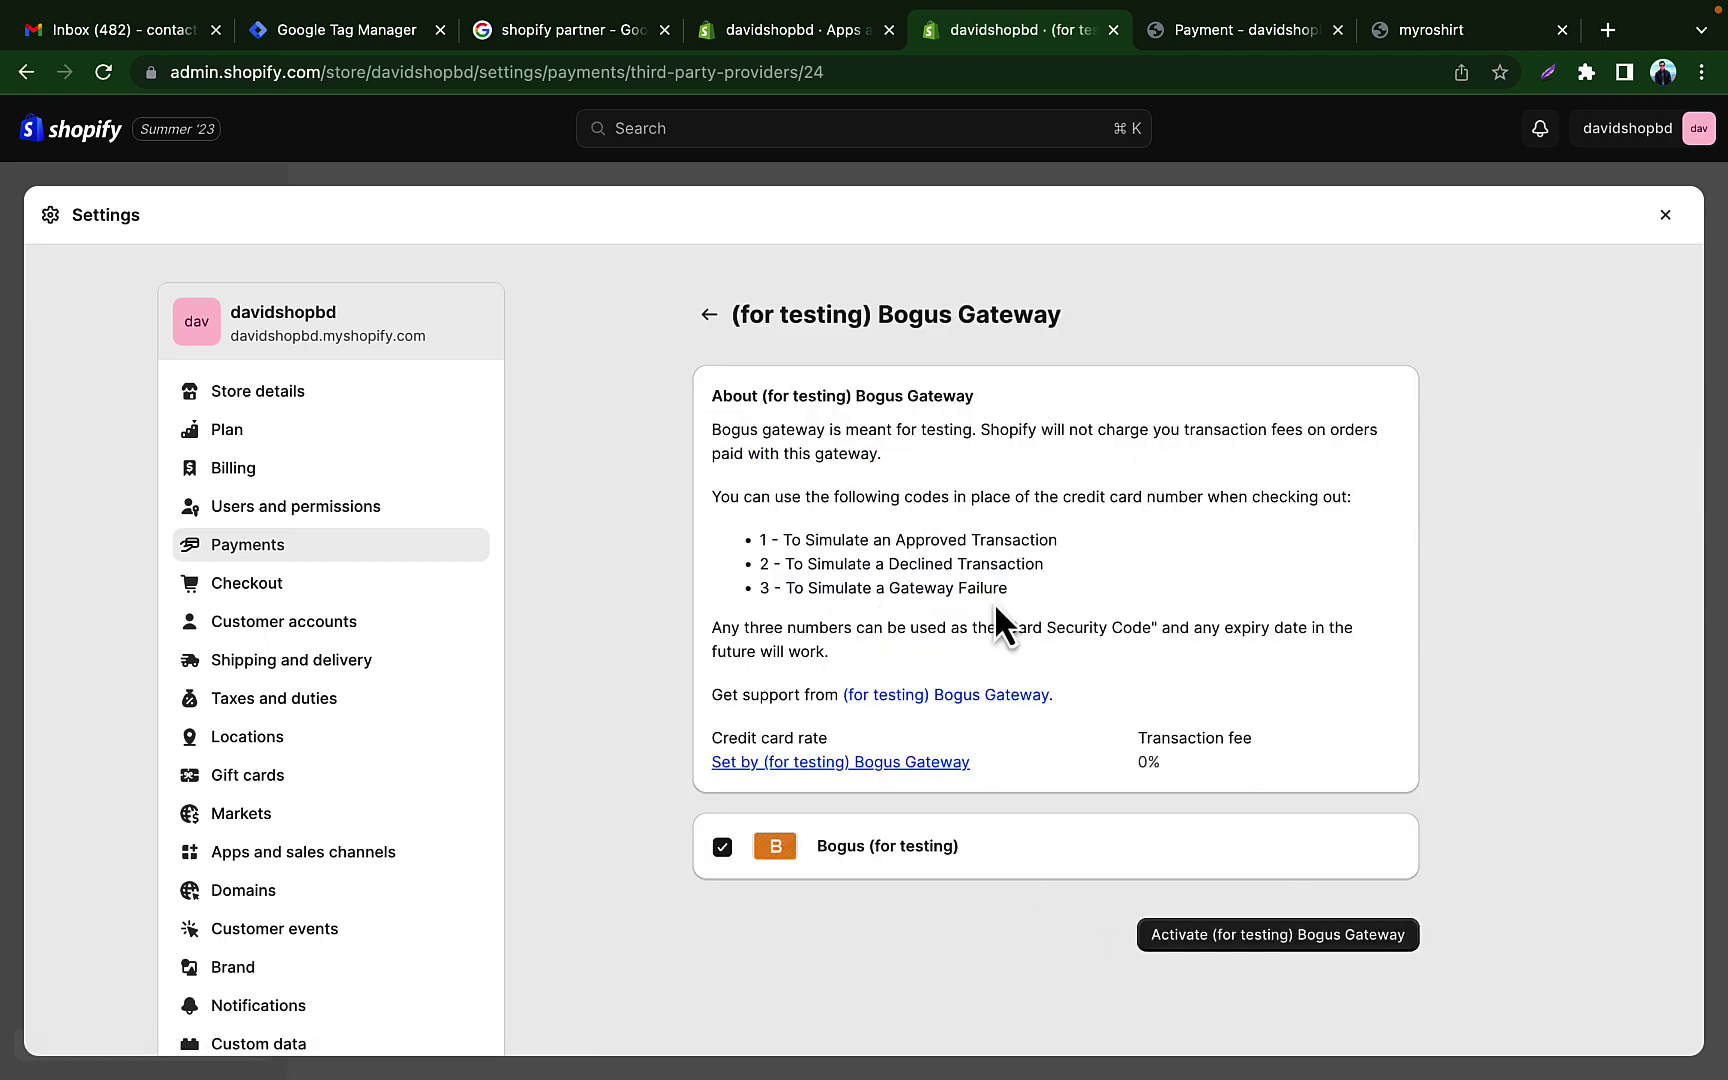
pyautogui.click(1215, 955)
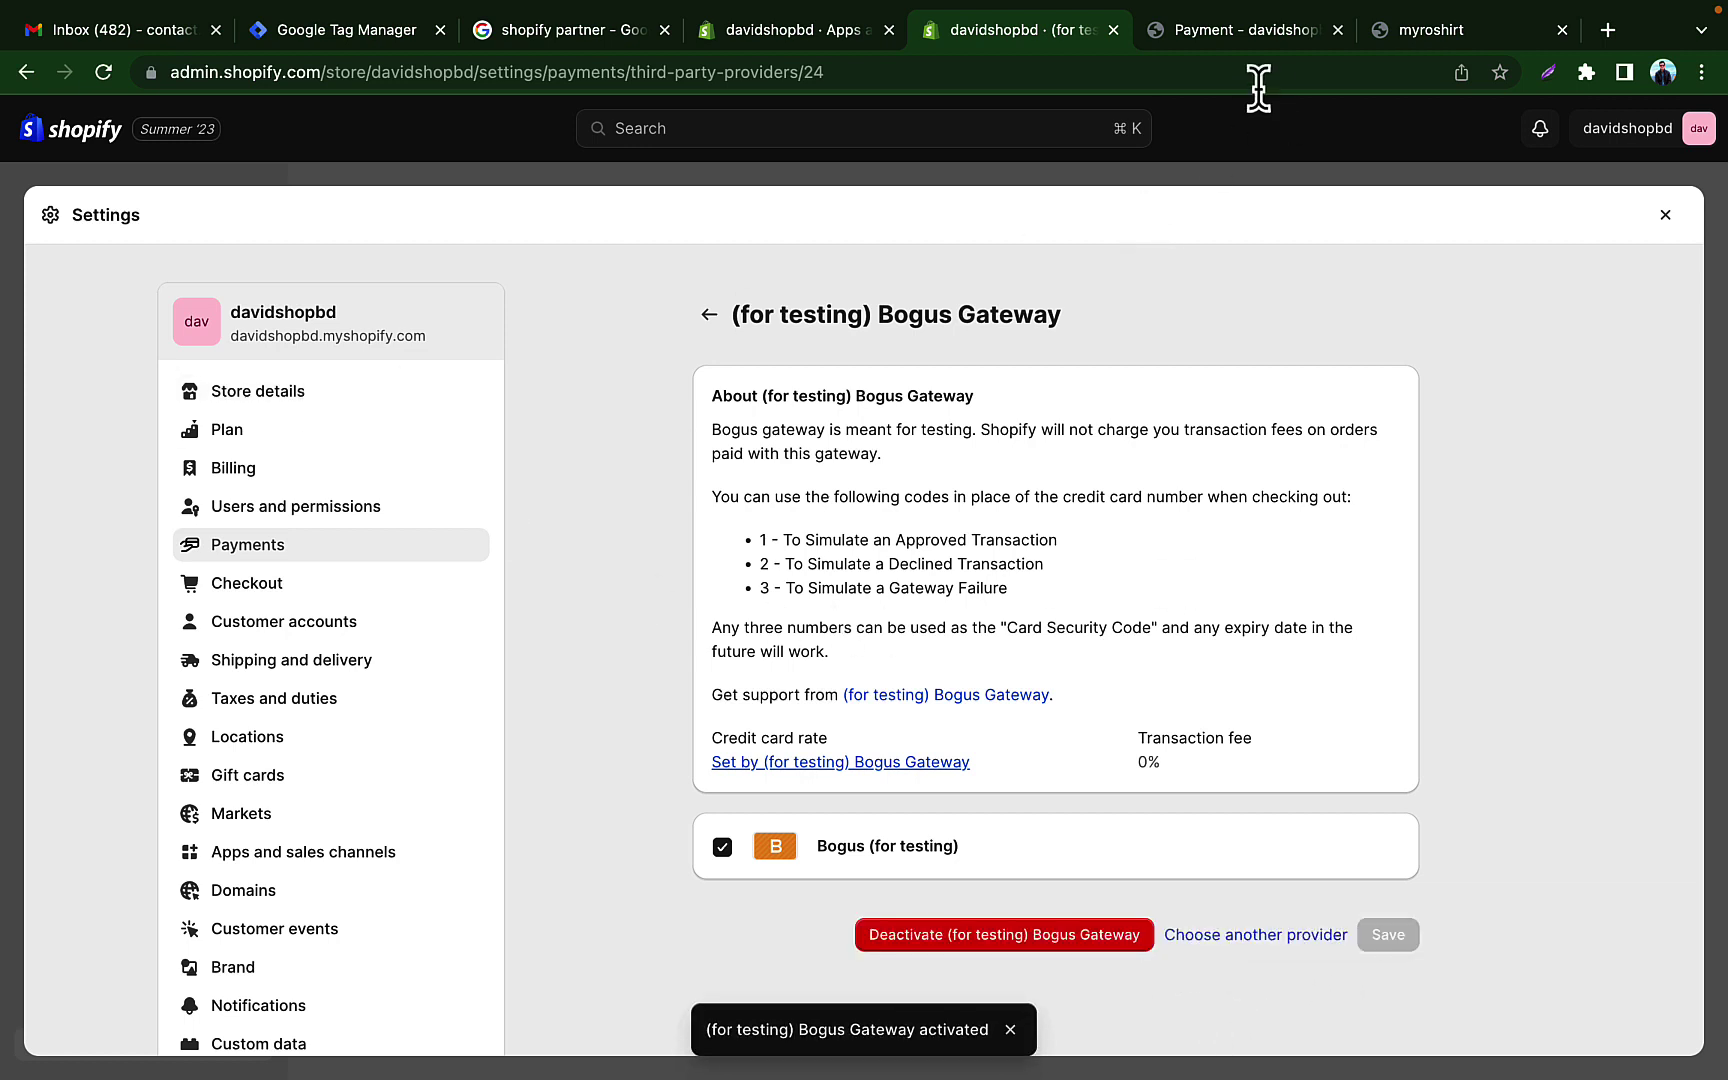
pyautogui.click(1230, 40)
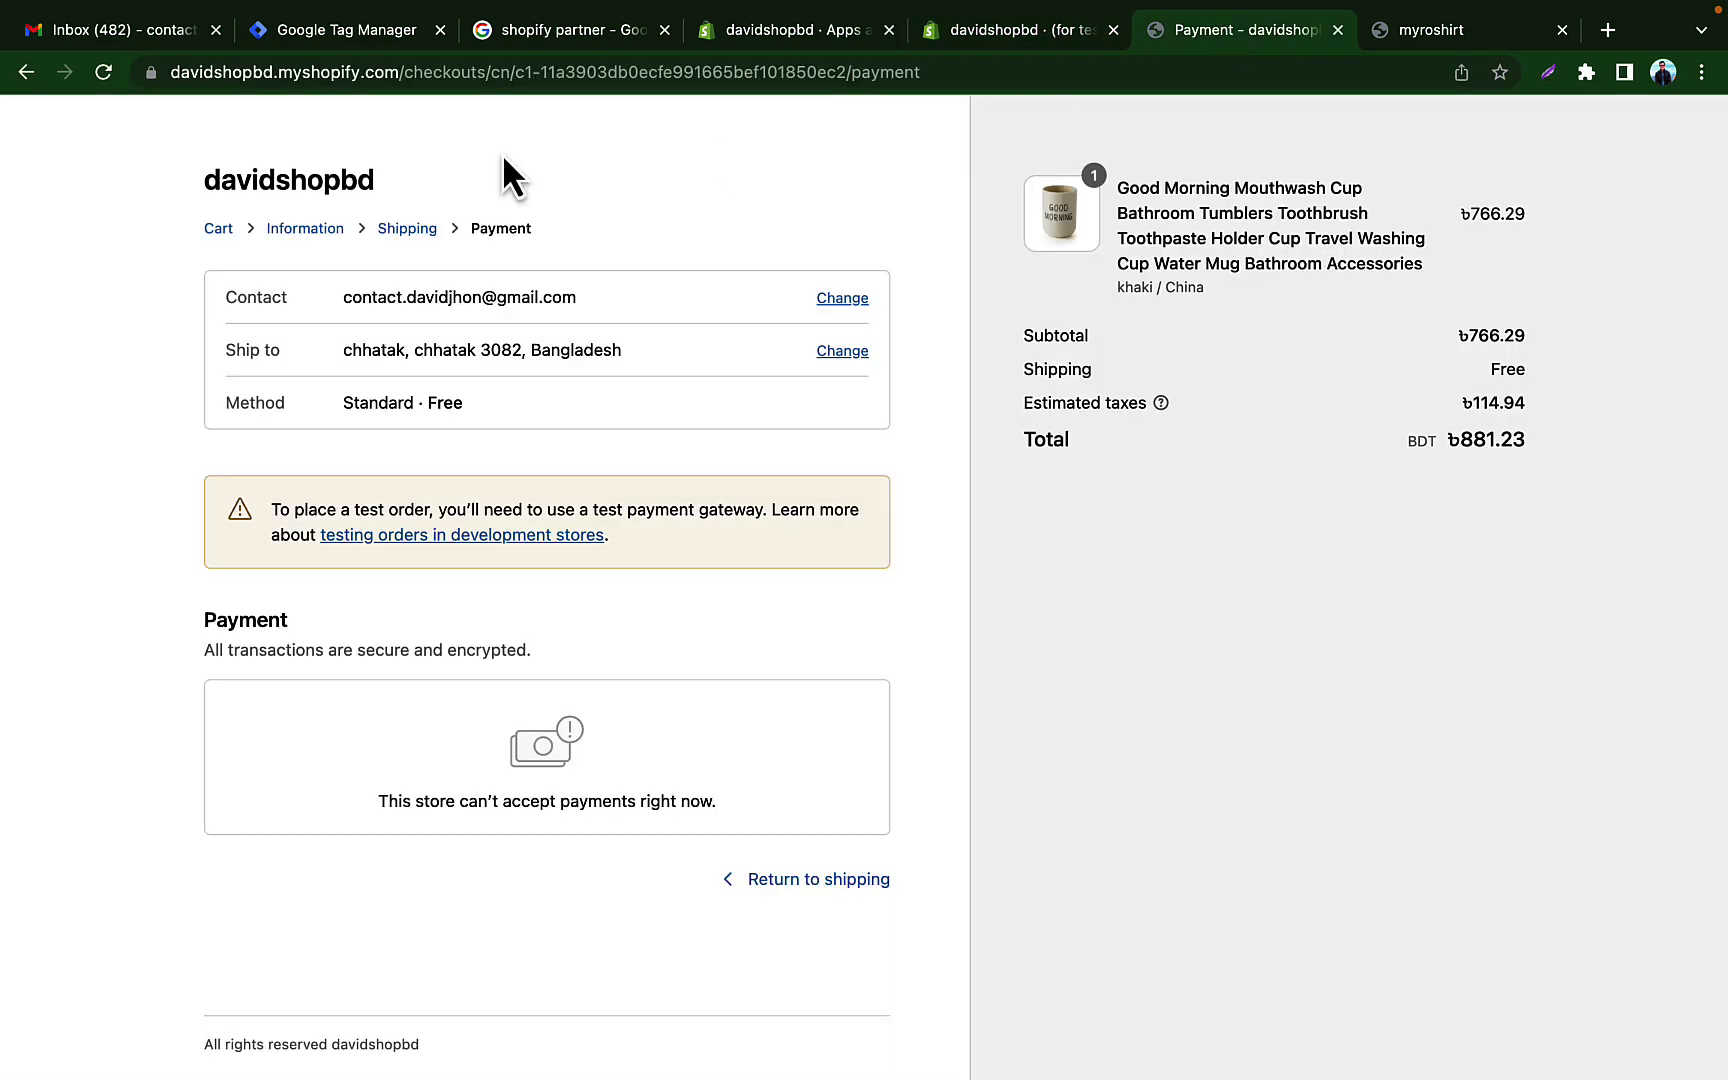
# Step: Reload the checkout and enter Bogus card number 1 with name on card 'bogus'
pyautogui.click(102, 74)
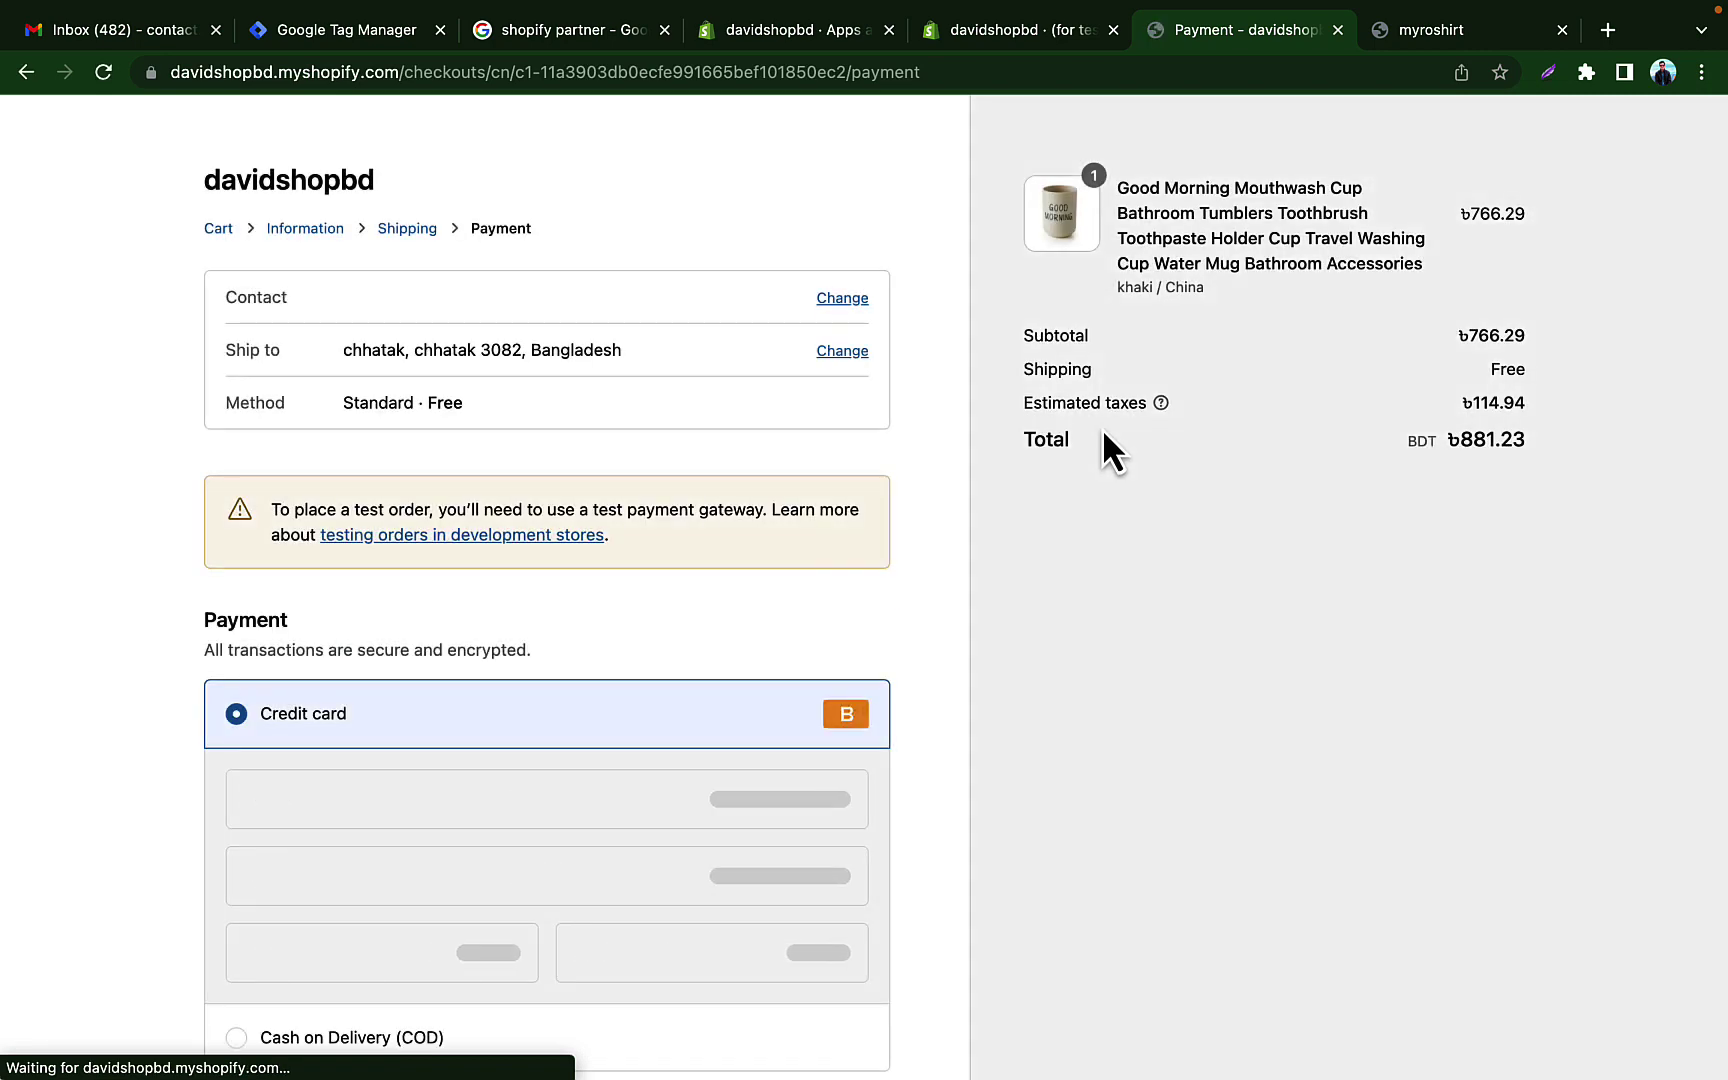
pyautogui.scroll(-5, 517, 710)
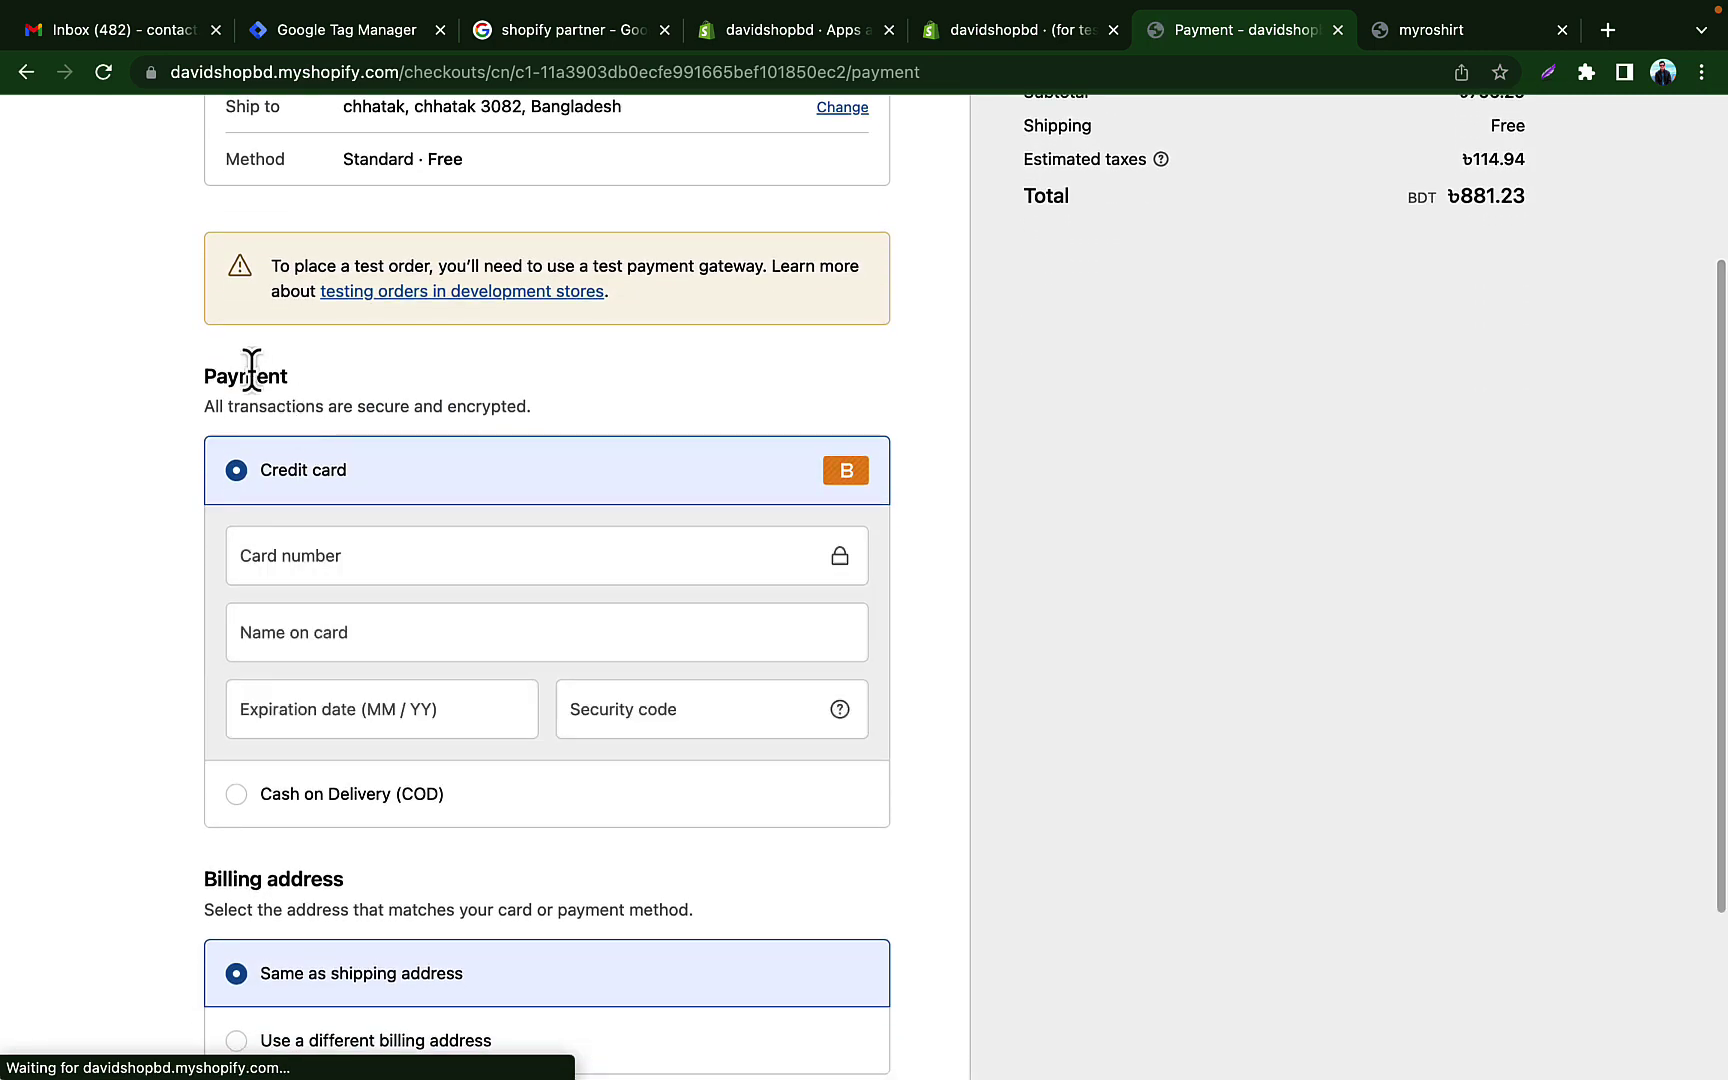
pyautogui.doubleClick(251, 370)
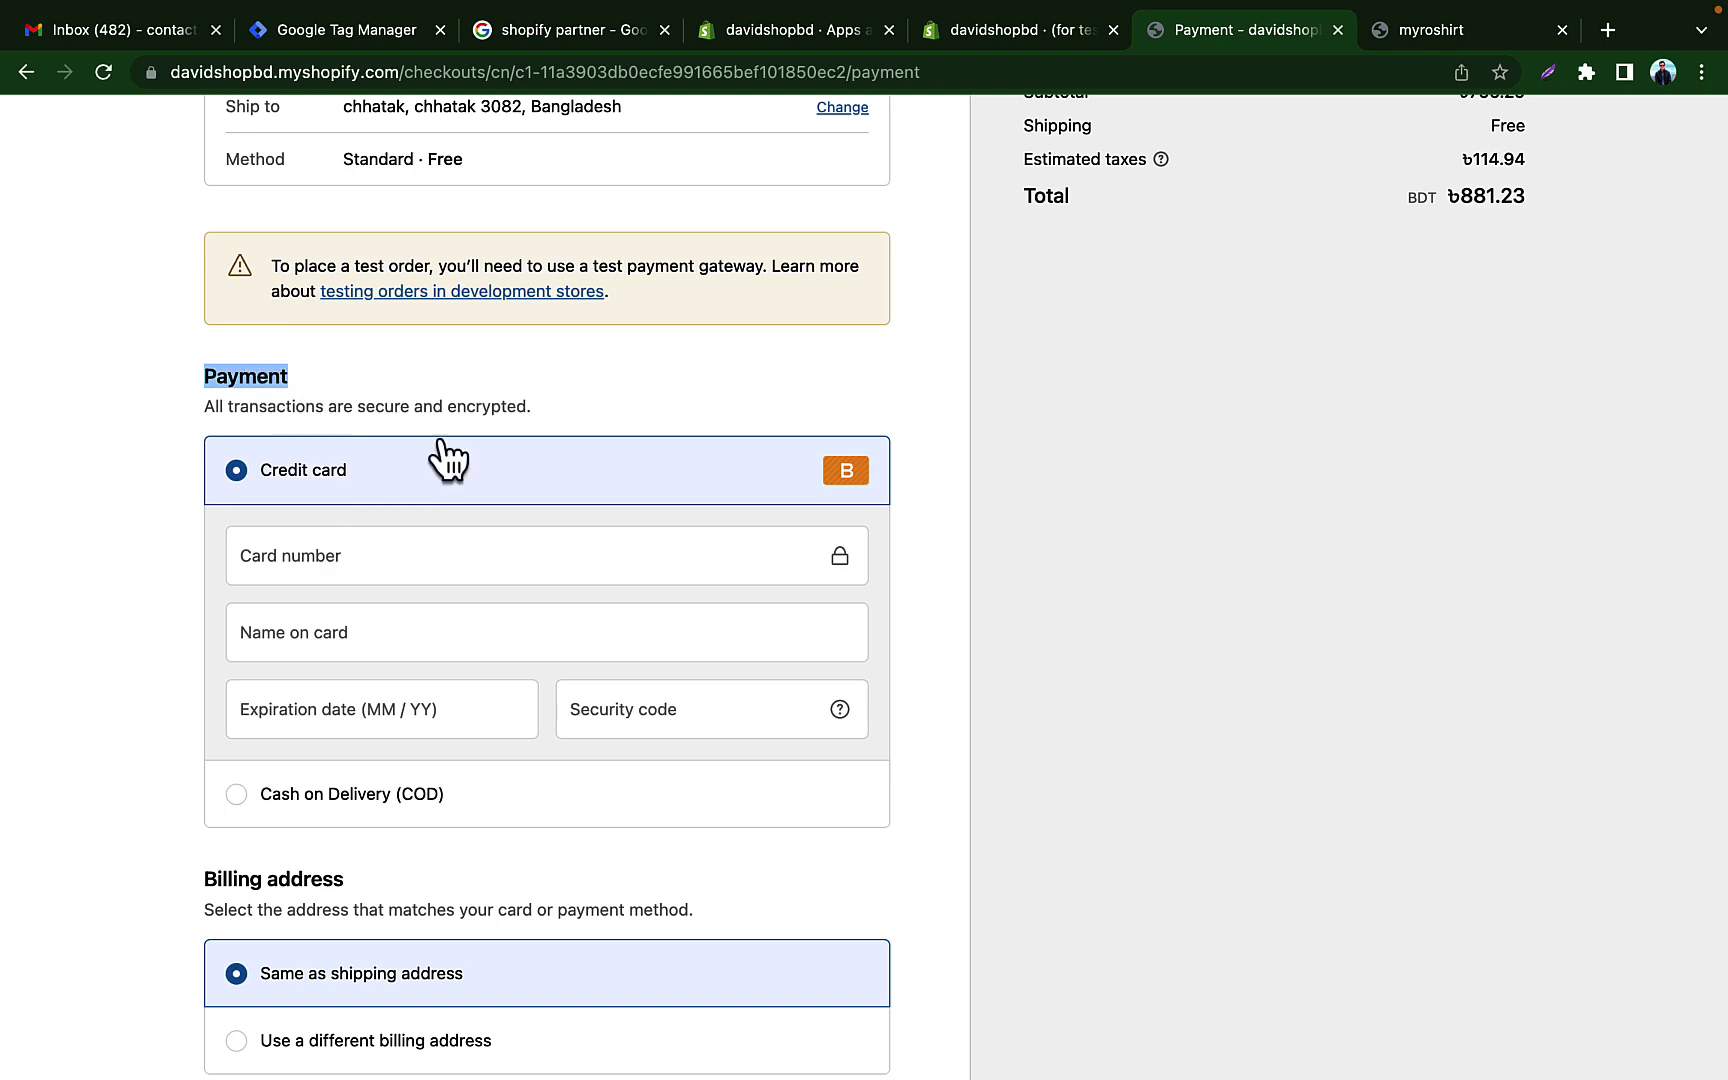
pyautogui.click(411, 572)
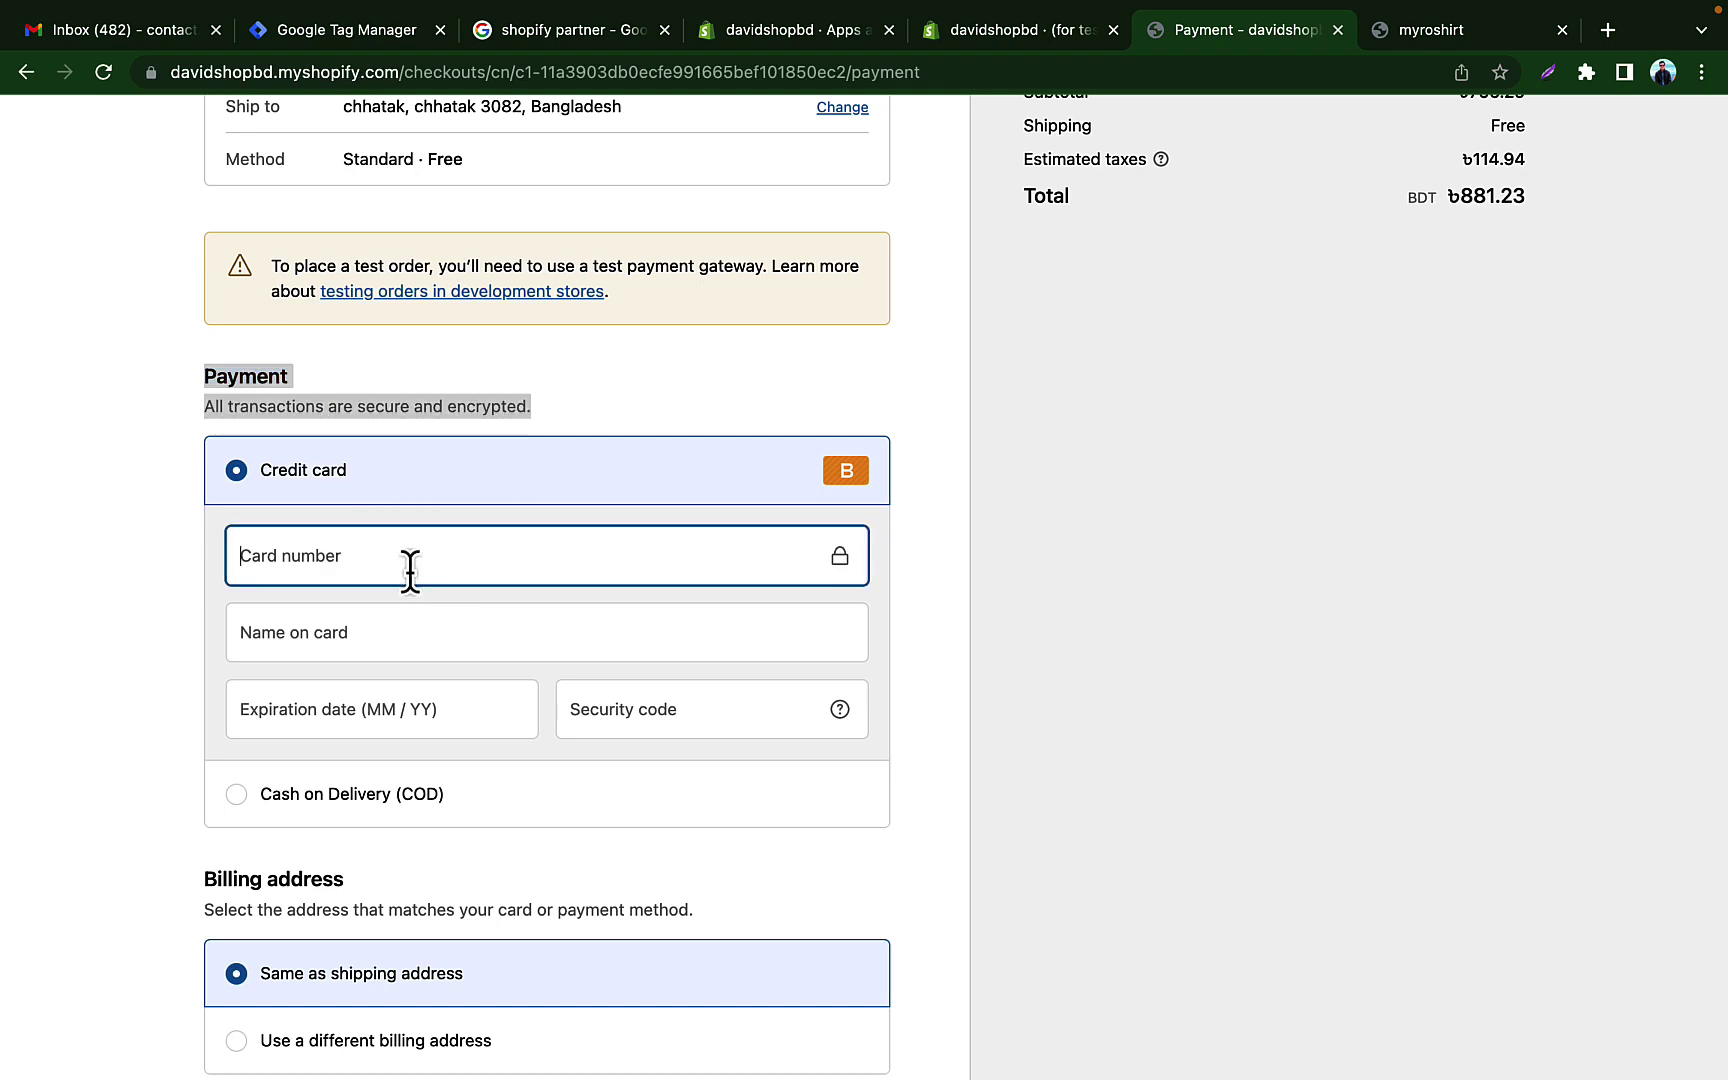
pyautogui.write('1')
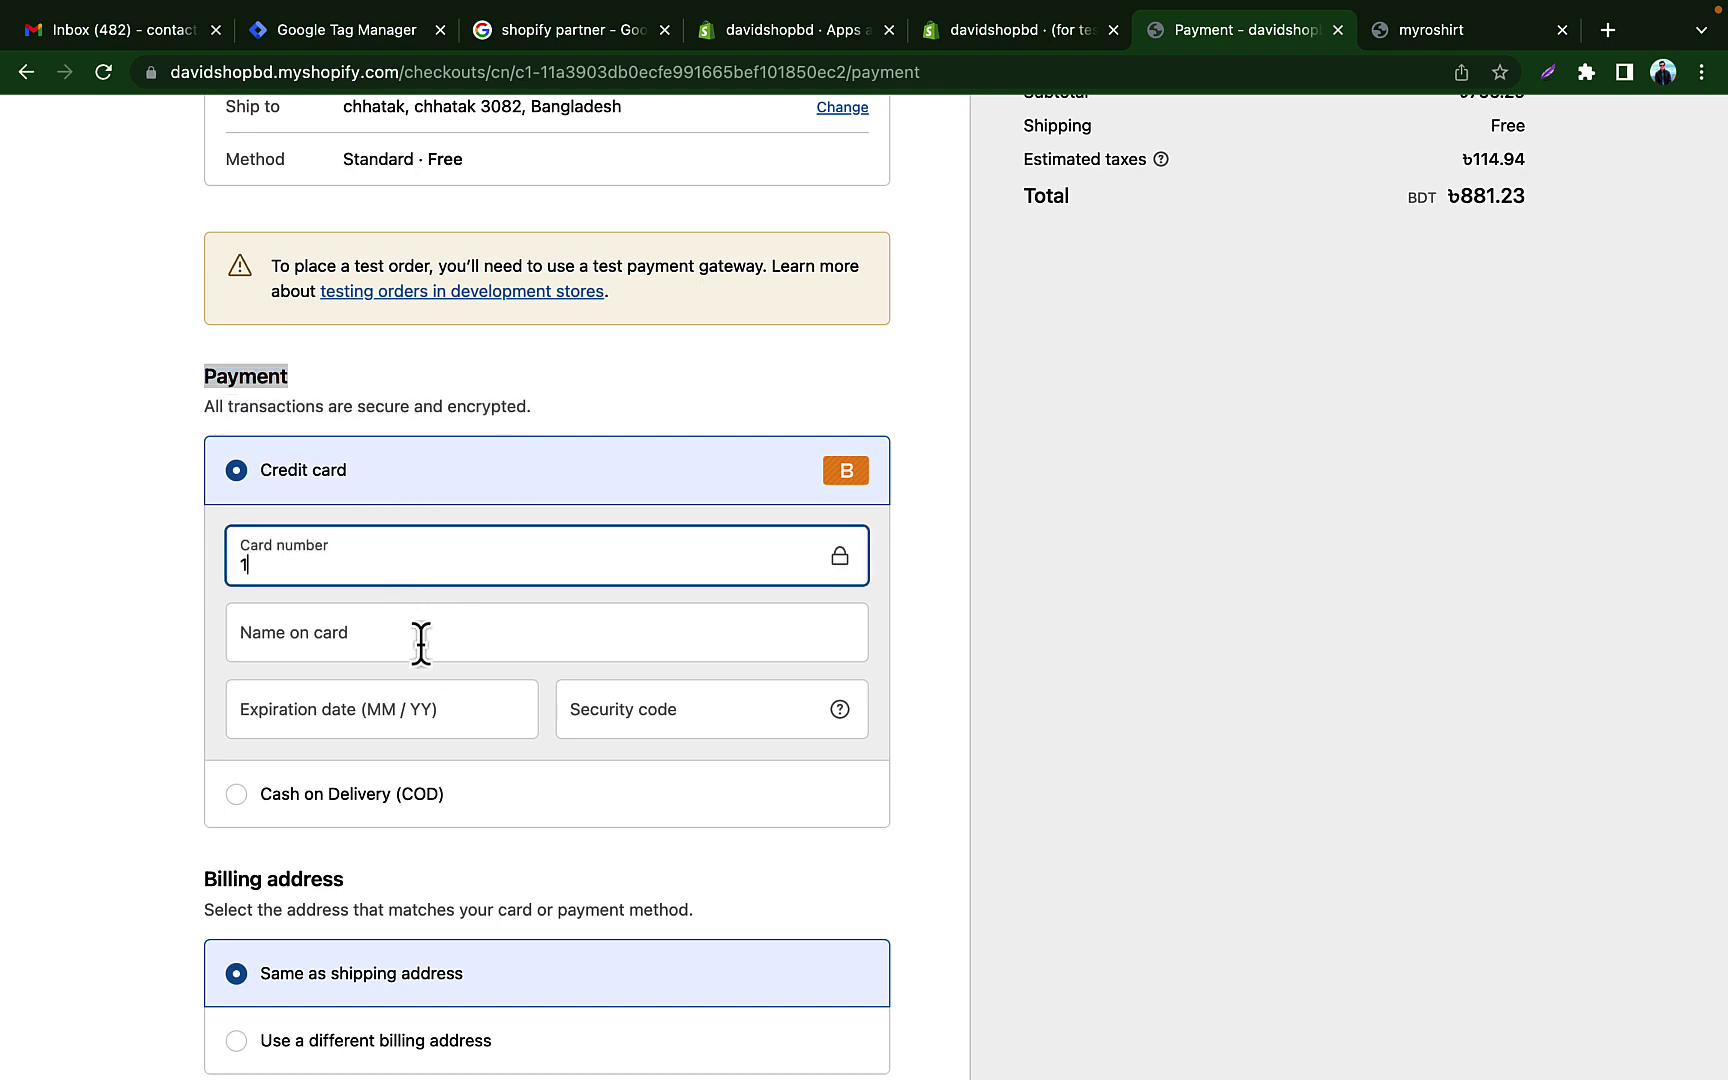
pyautogui.click(416, 632)
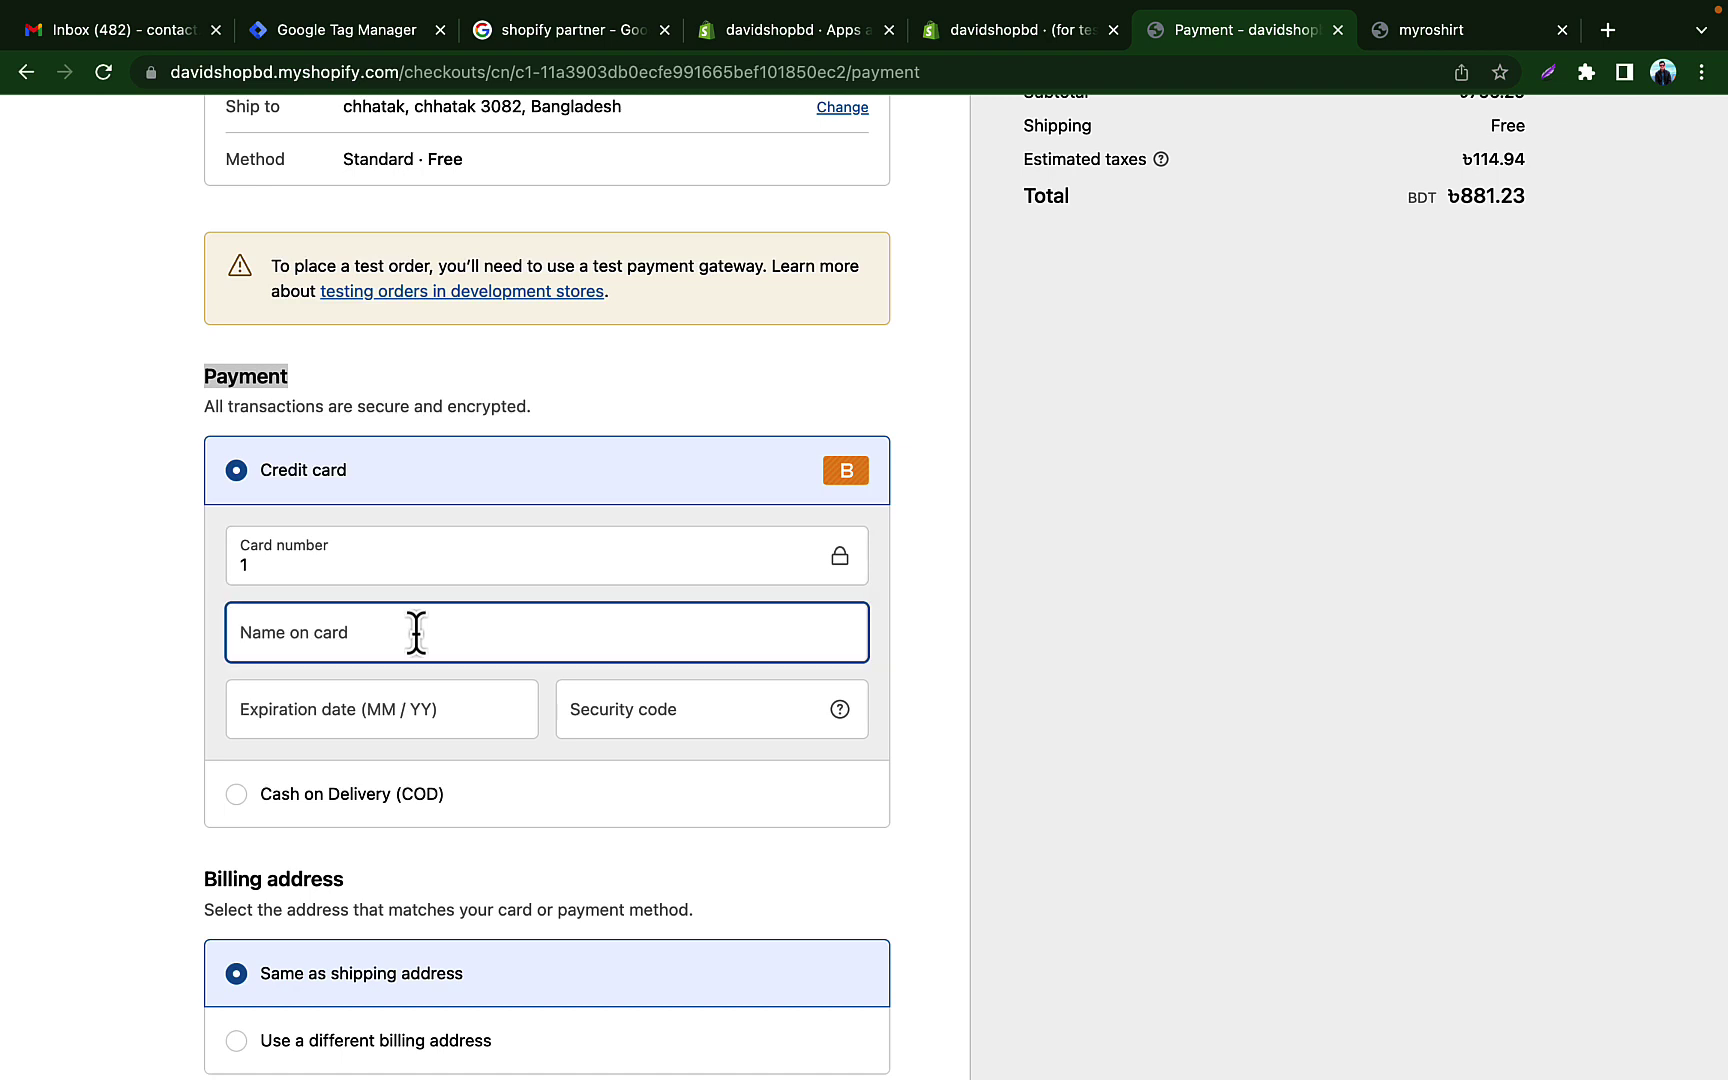
pyautogui.write('bogus')
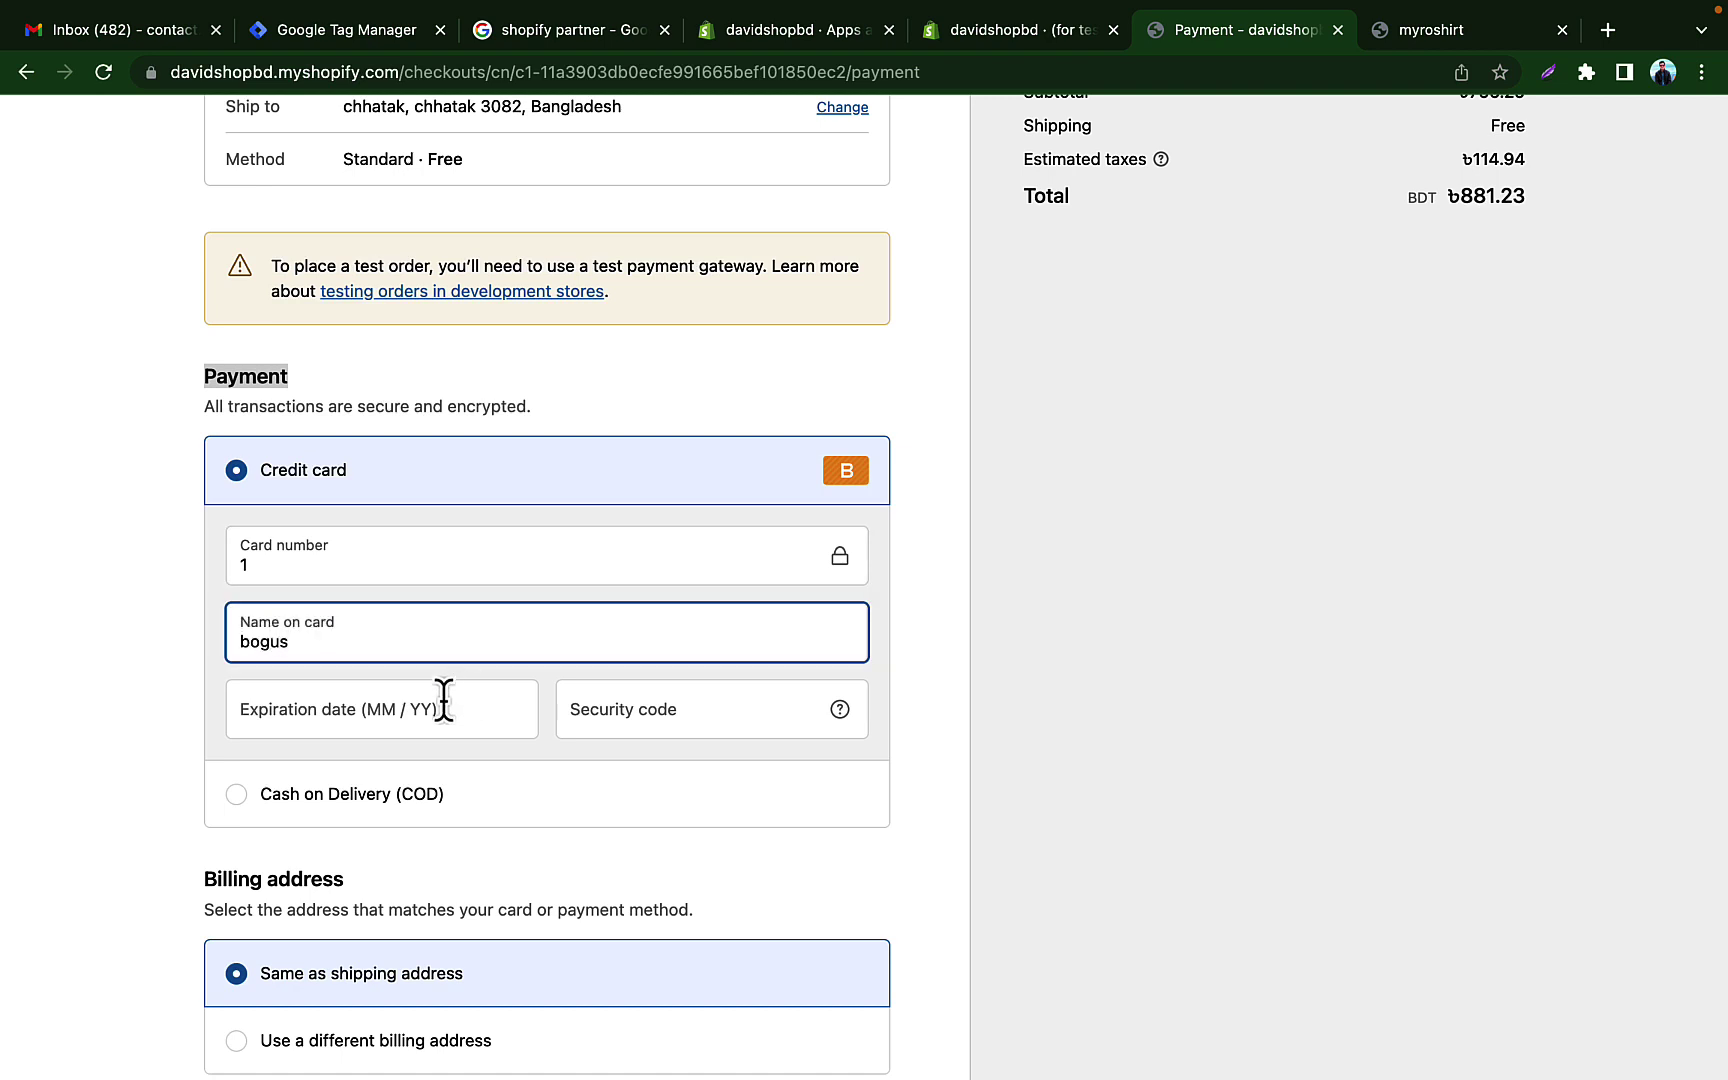
pyautogui.click(440, 706)
pyautogui.write('12 / ')
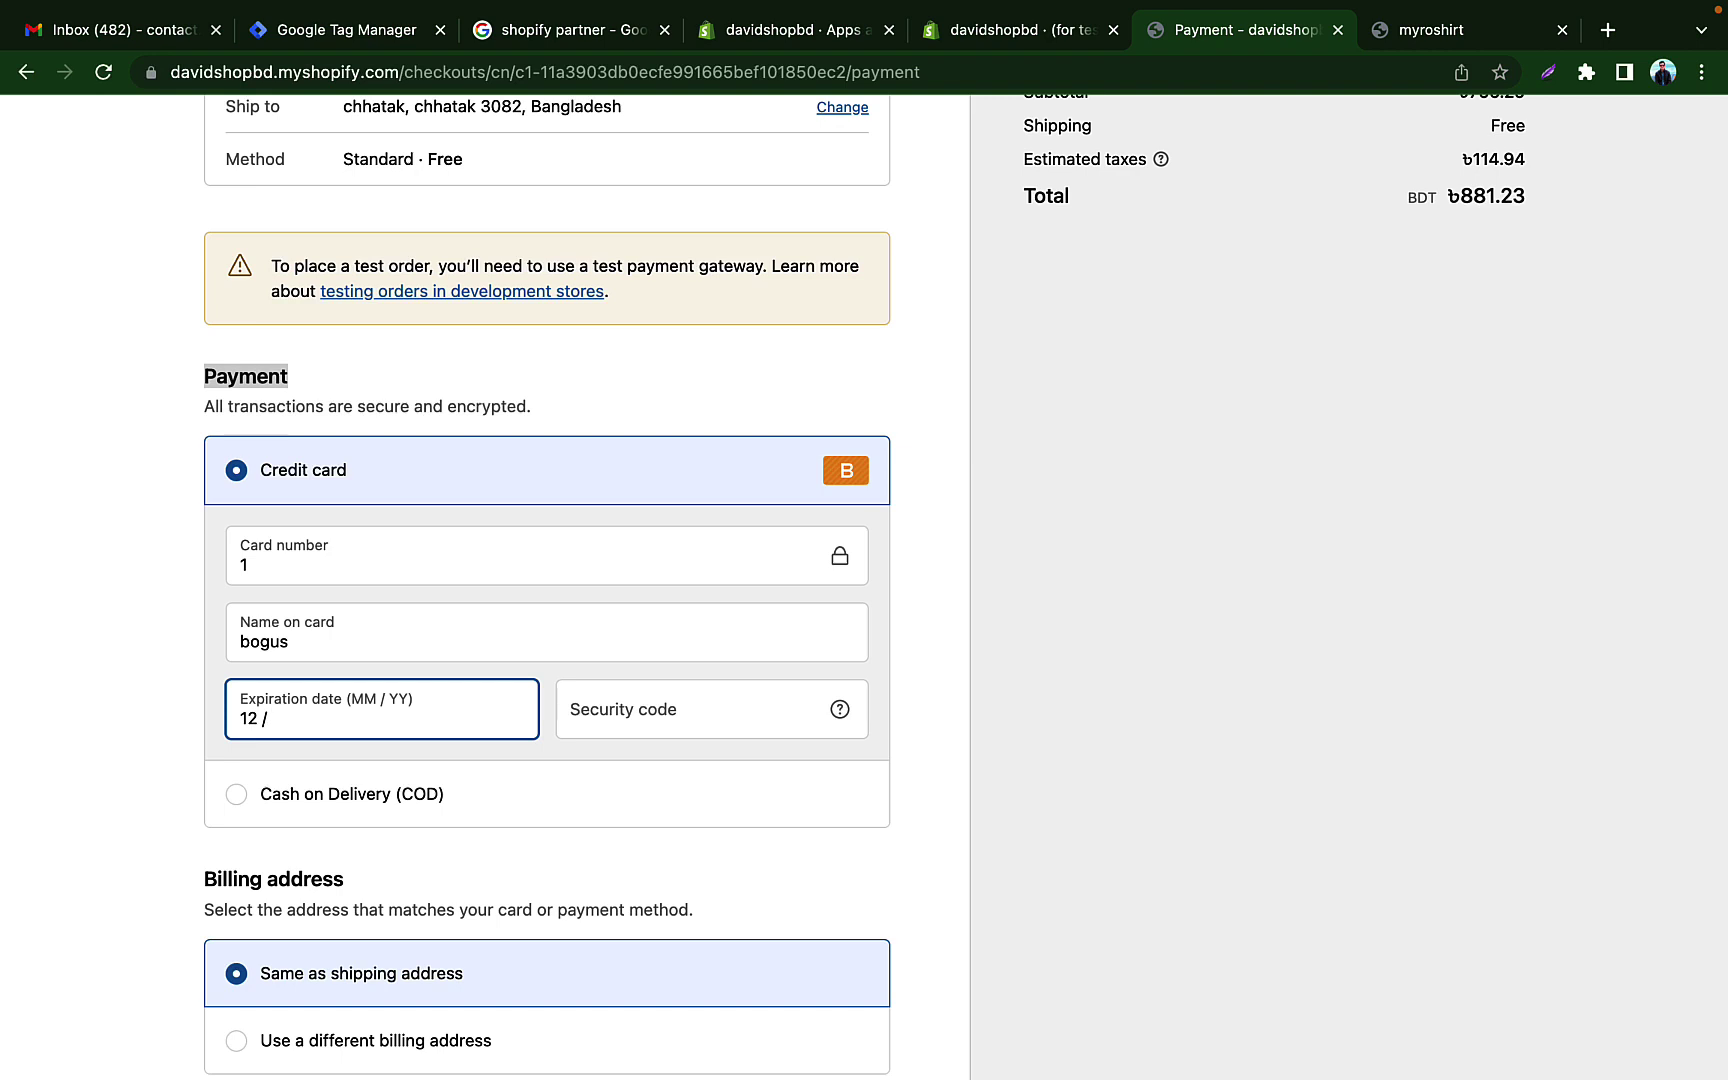
pyautogui.write('25')
pyautogui.click(666, 720)
pyautogui.write('111')
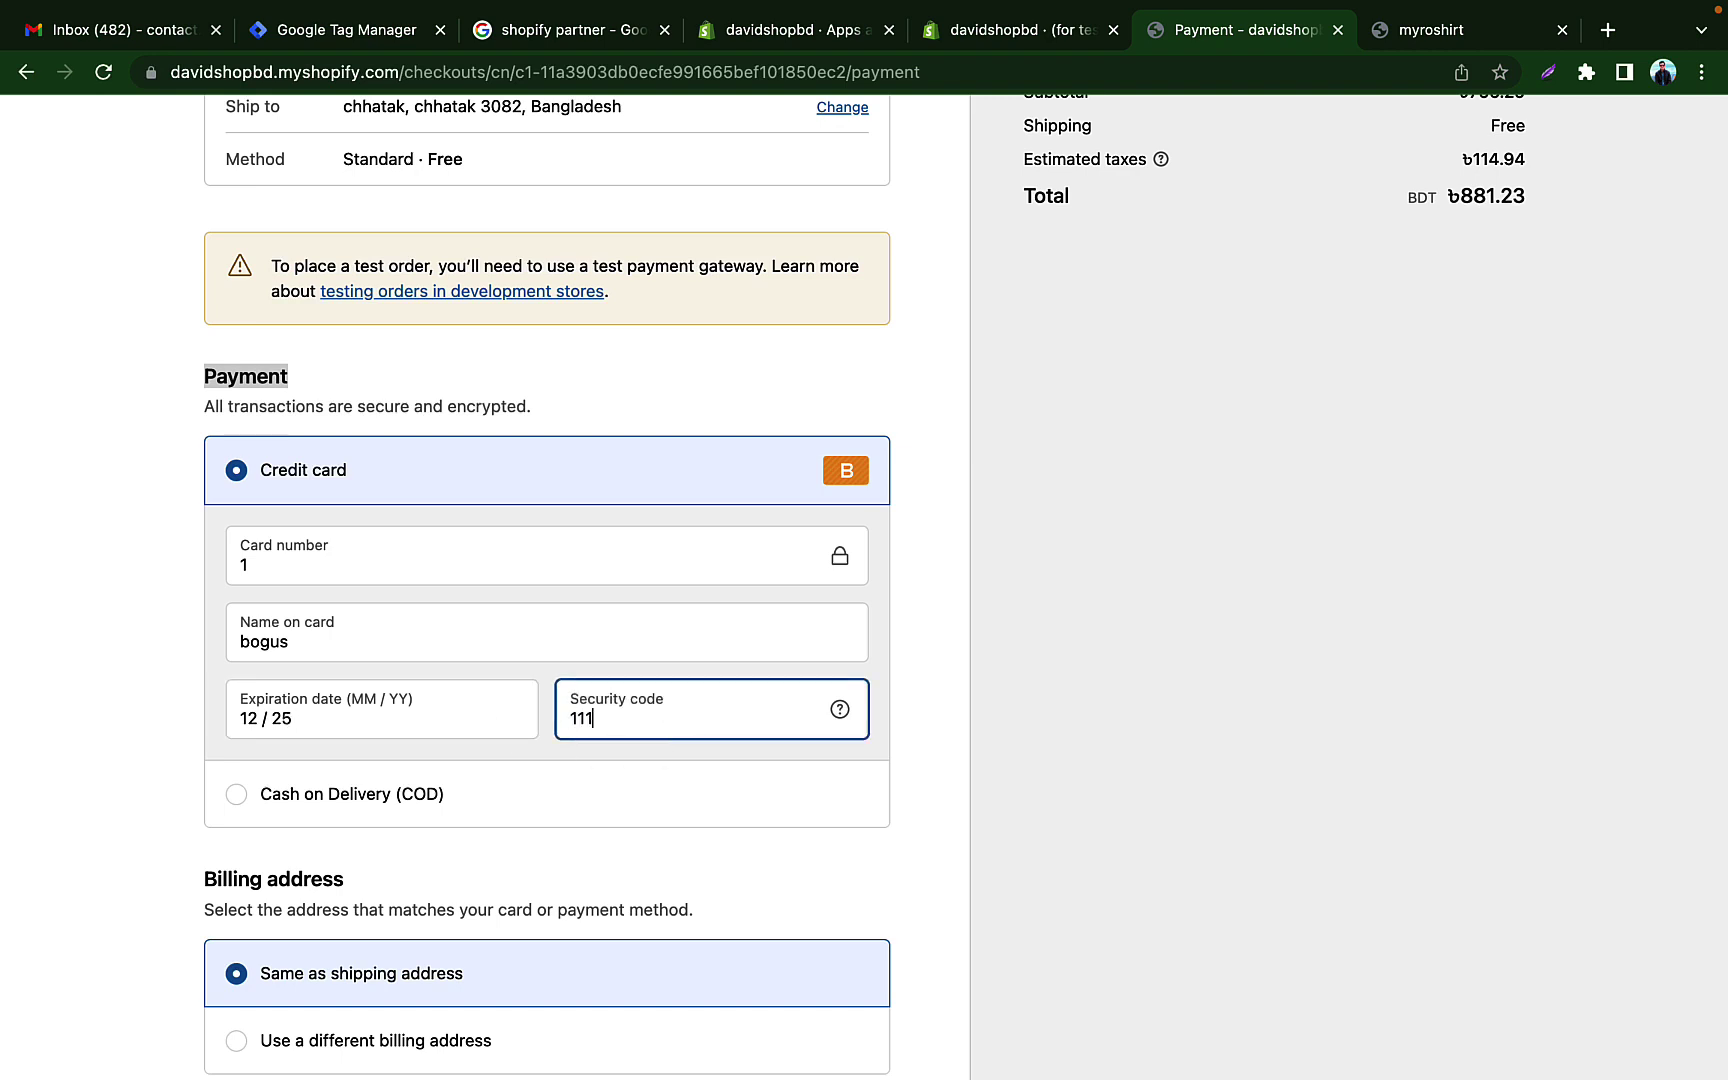
pyautogui.scroll(-3, 740, 714)
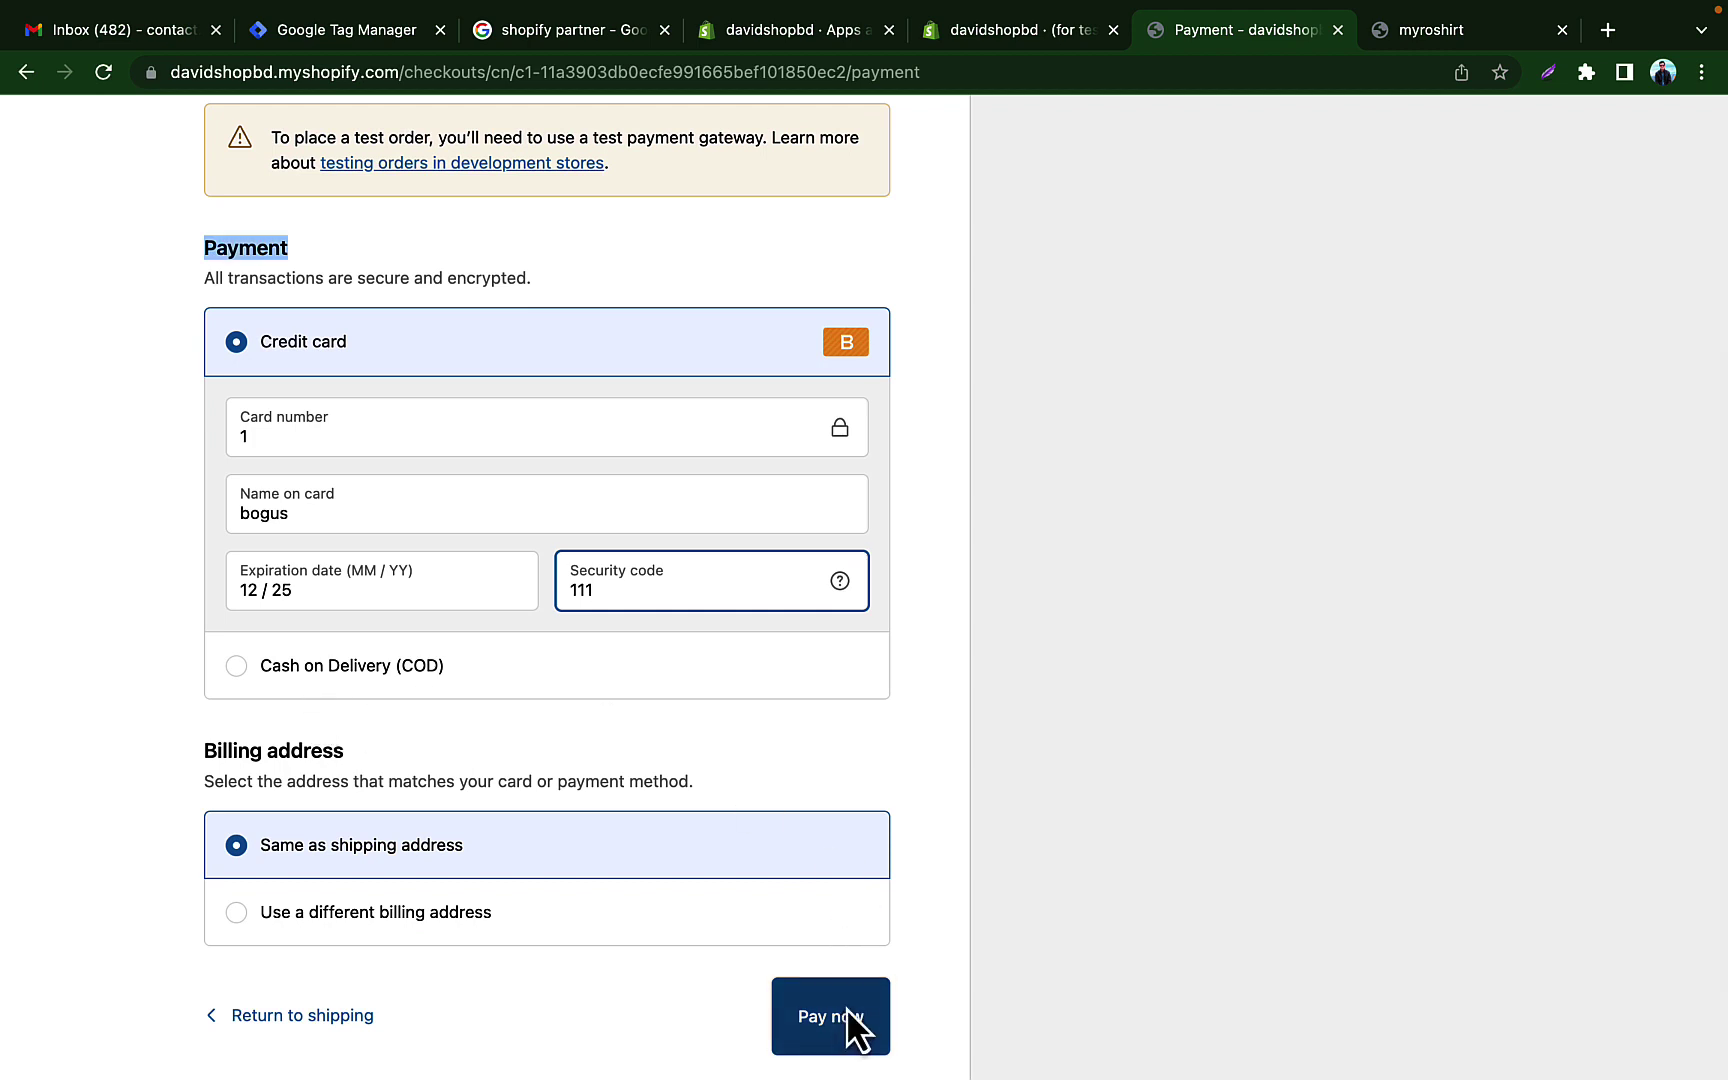
pyautogui.click(847, 1022)
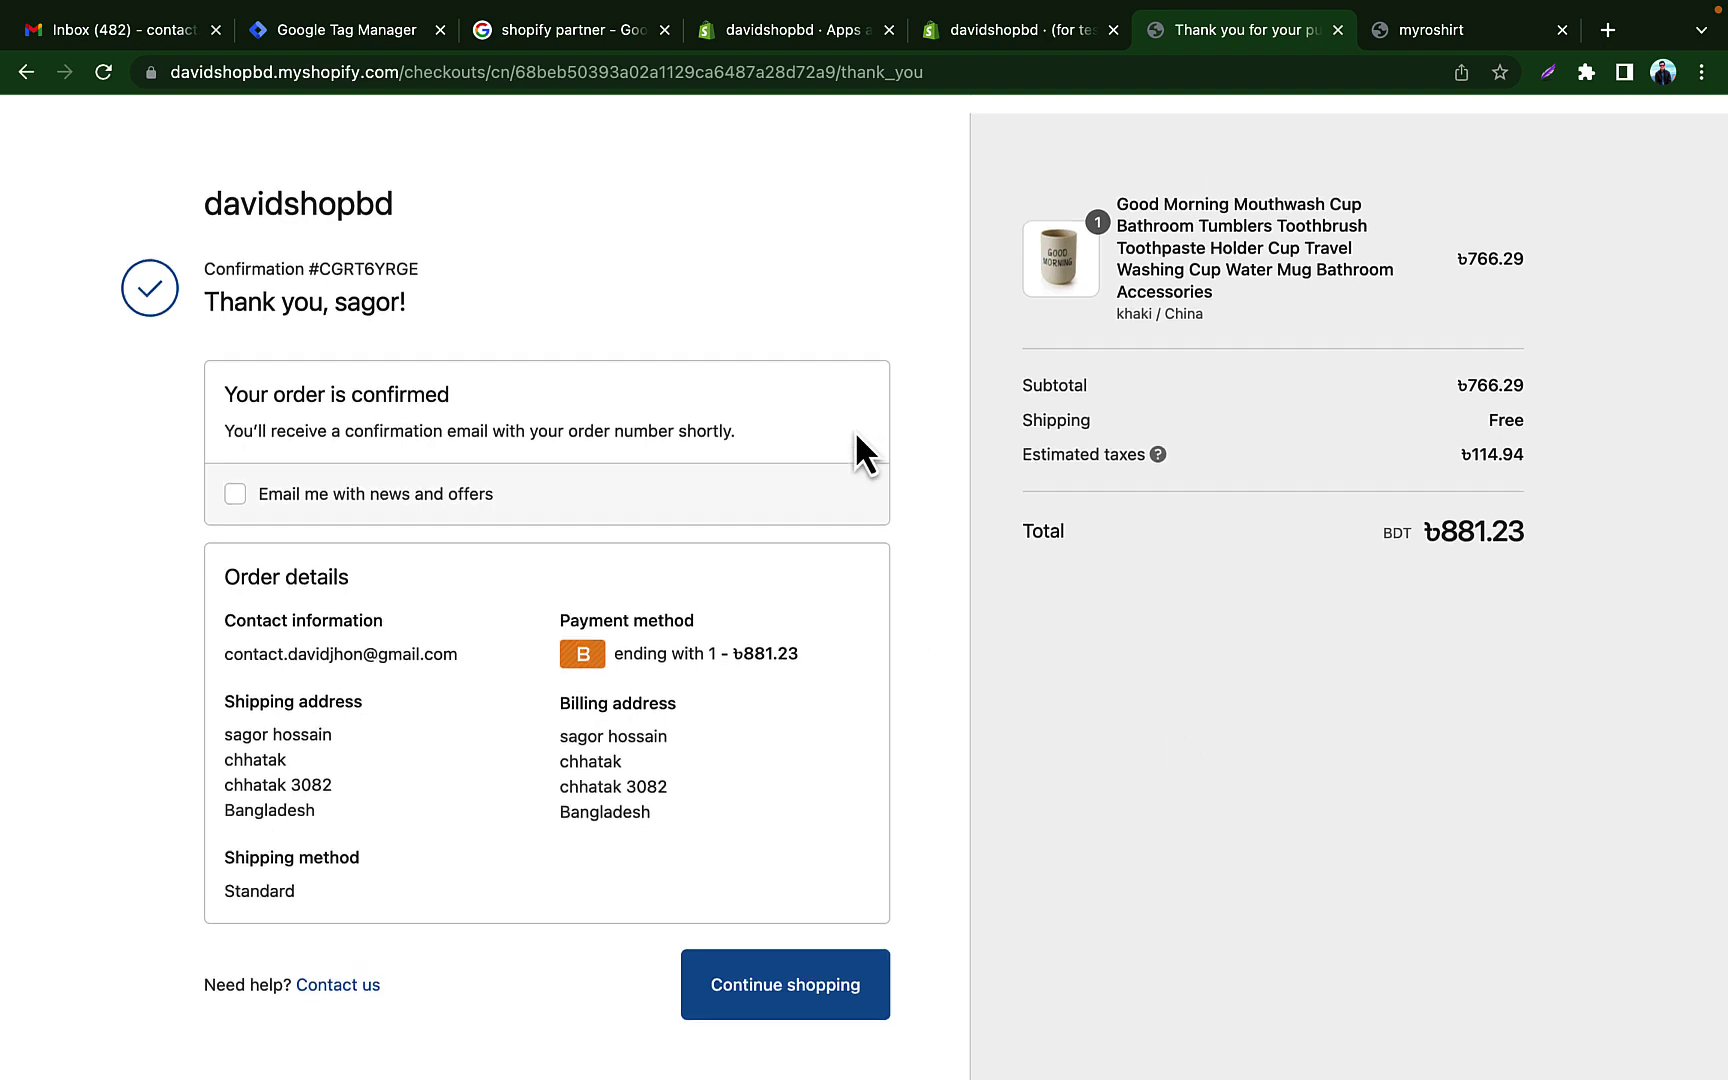
# Step: Switch to the full-screen Dynalist space and select the first English Channel Content Idea topic line
pyautogui.hotkey('ctrl', 'Up')
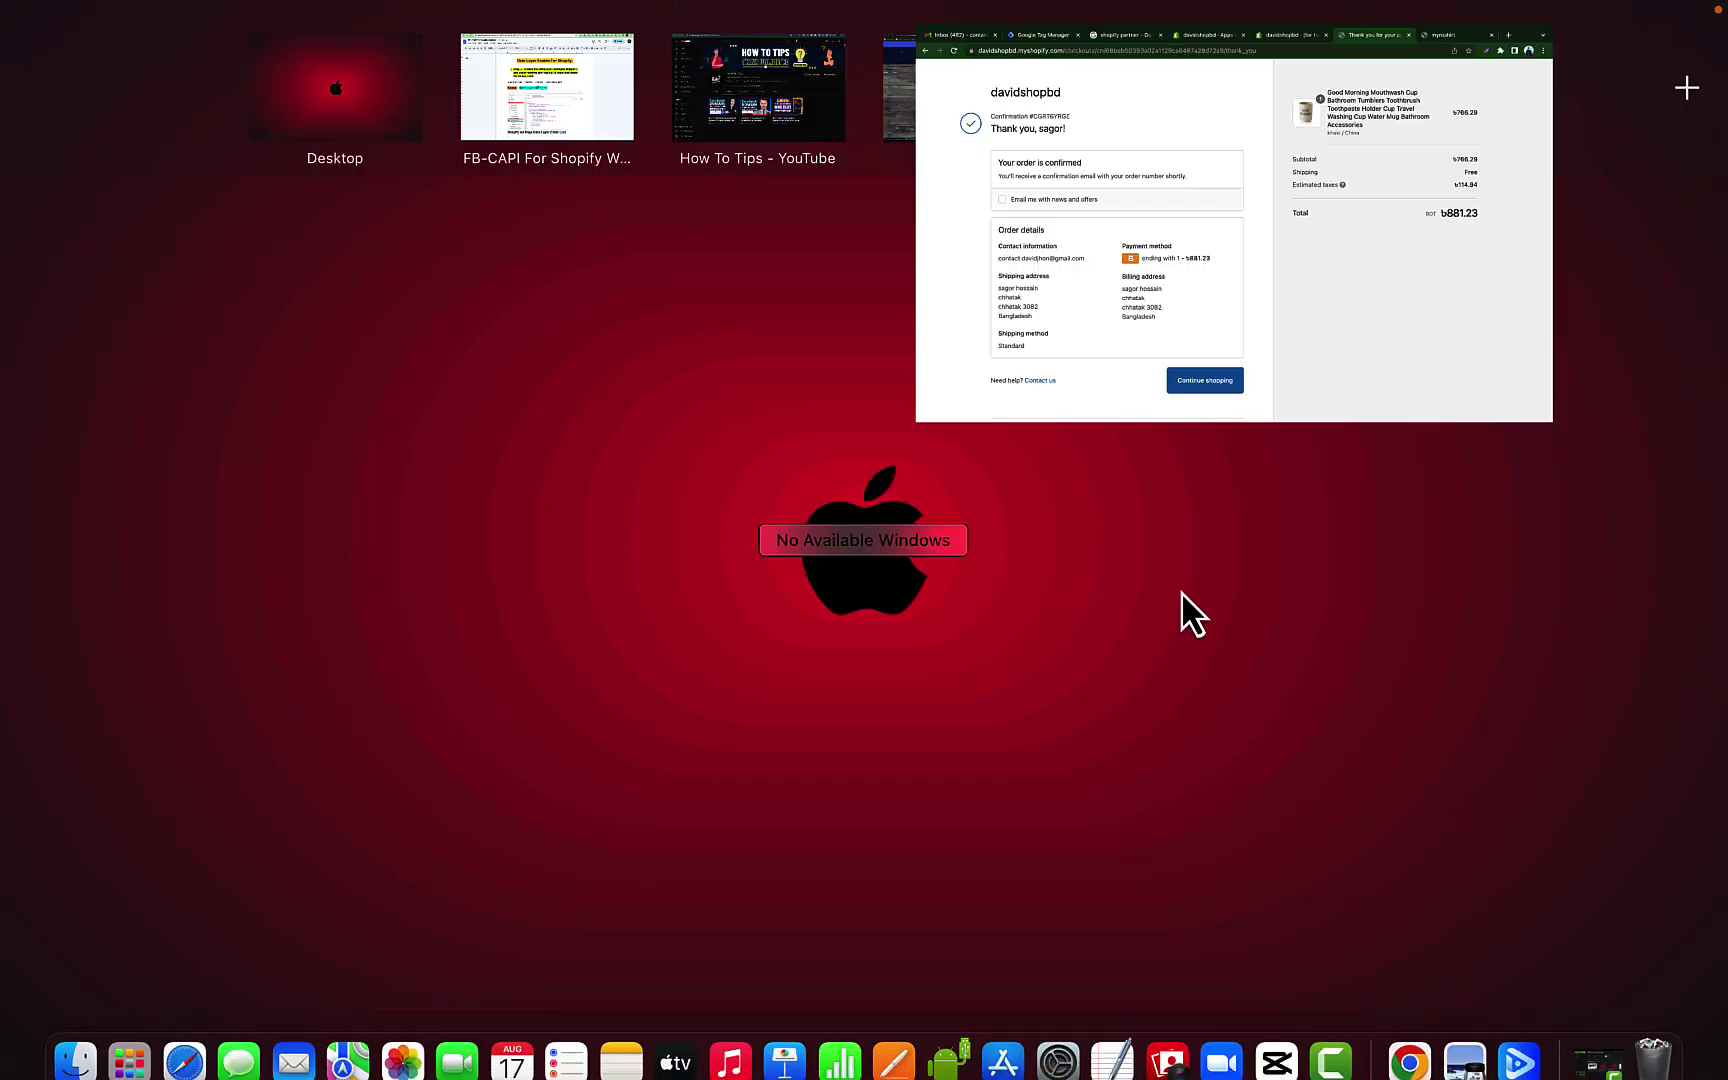
pyautogui.click(1211, 168)
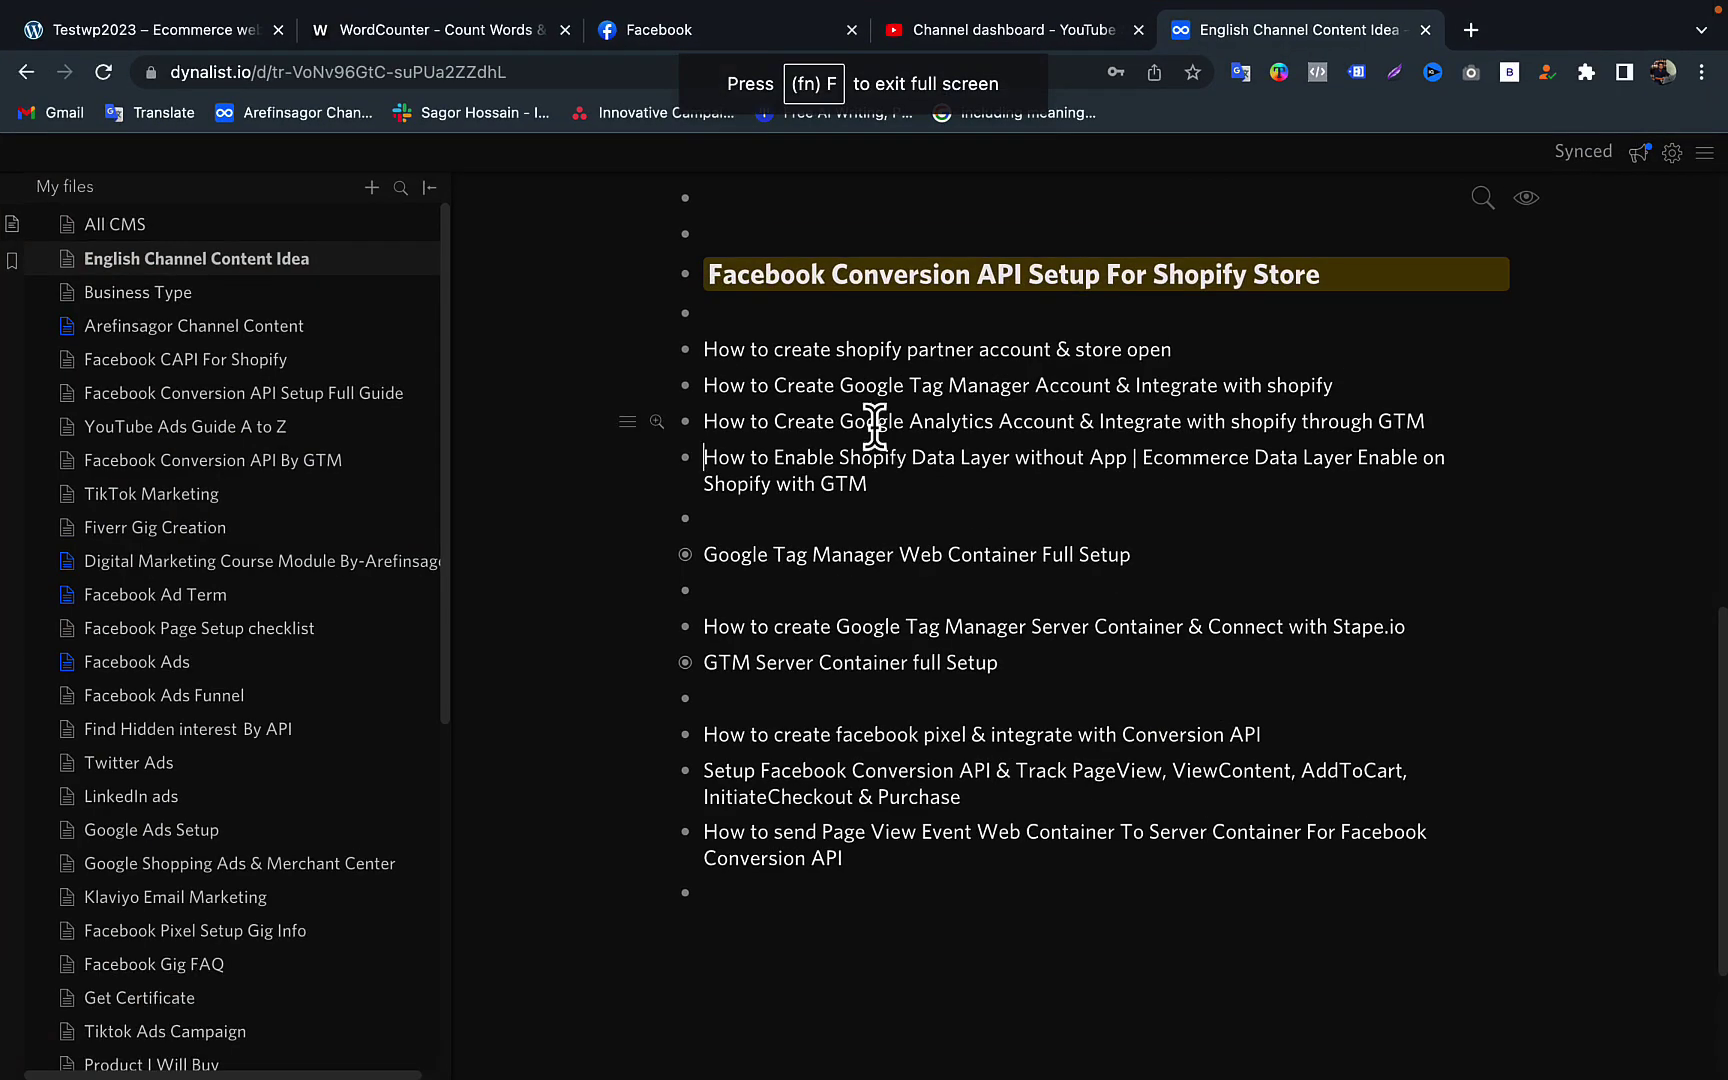
pyautogui.click(706, 349)
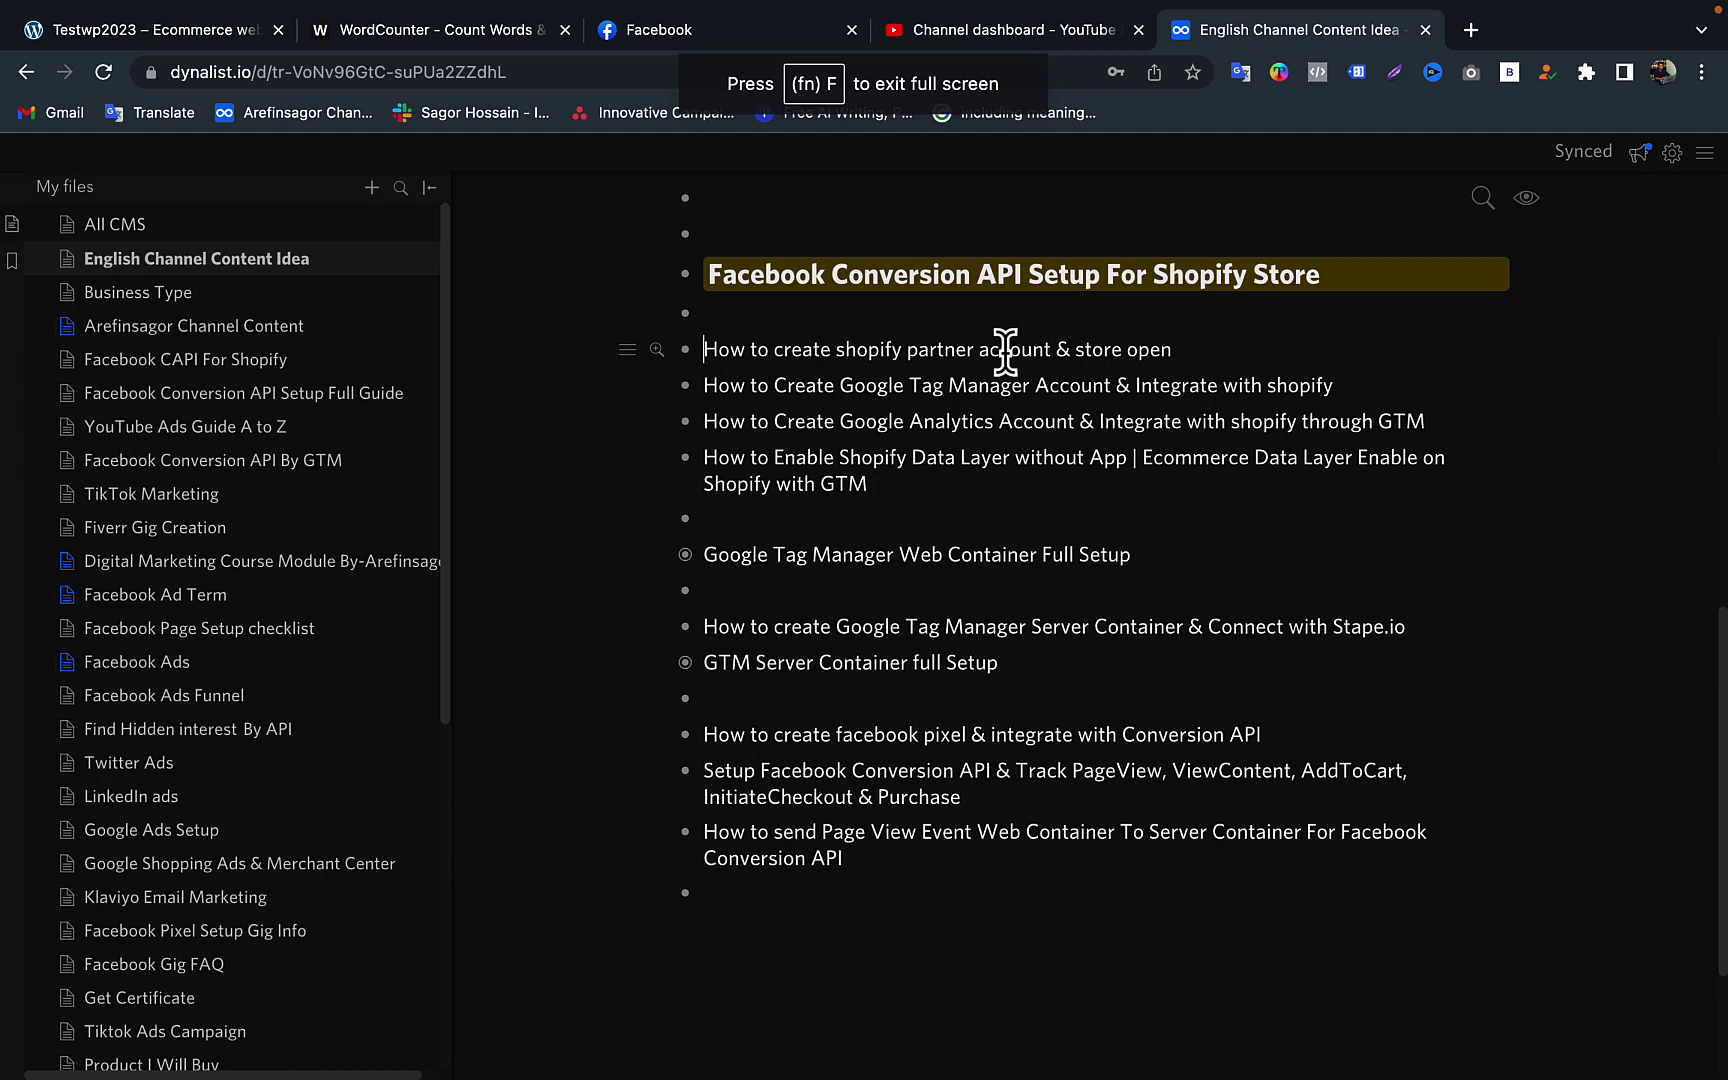